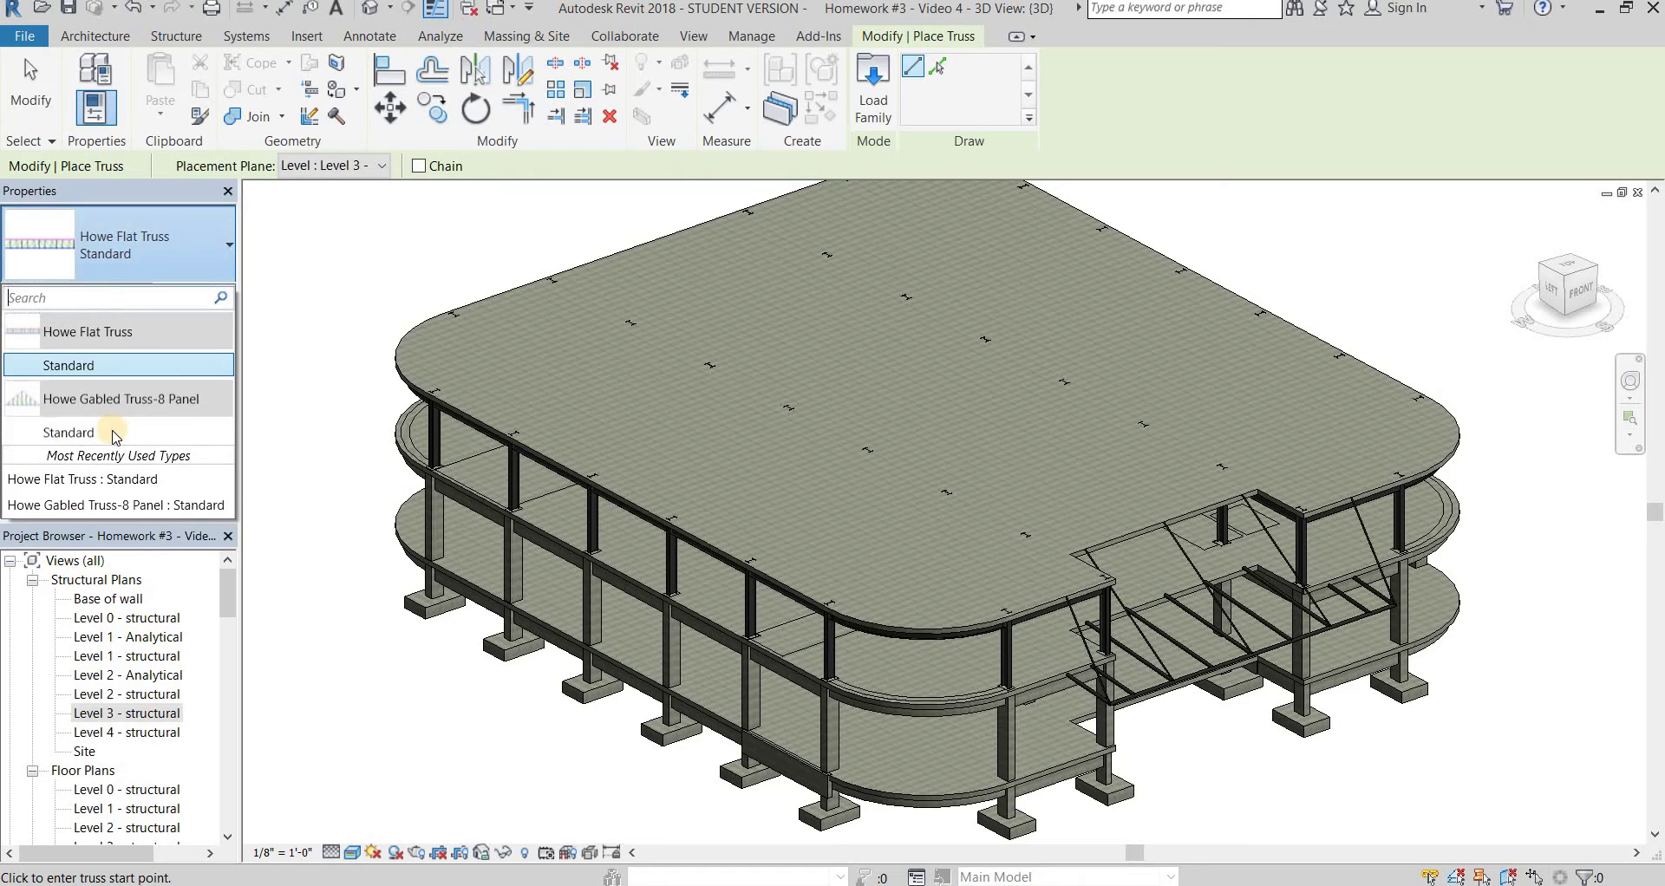
Choose the Howe Gabled Truss-8 Panel Standard type for truss placement
click(112, 431)
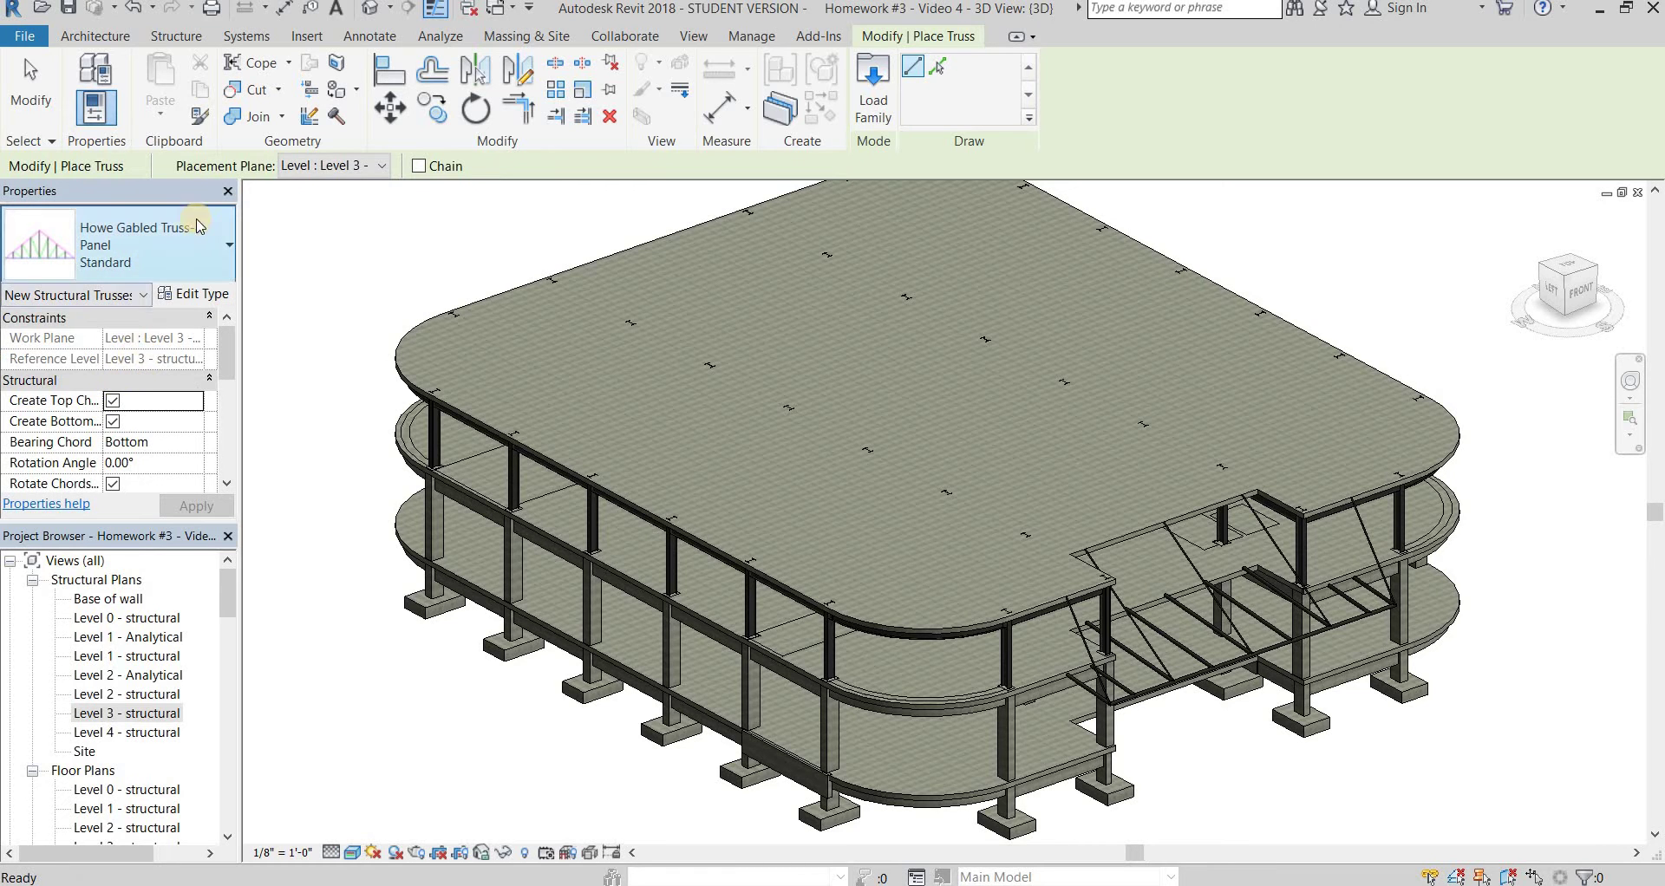
Preview the truss families in the US Imperial library's Structural Trusses folder without loading any
click(873, 90)
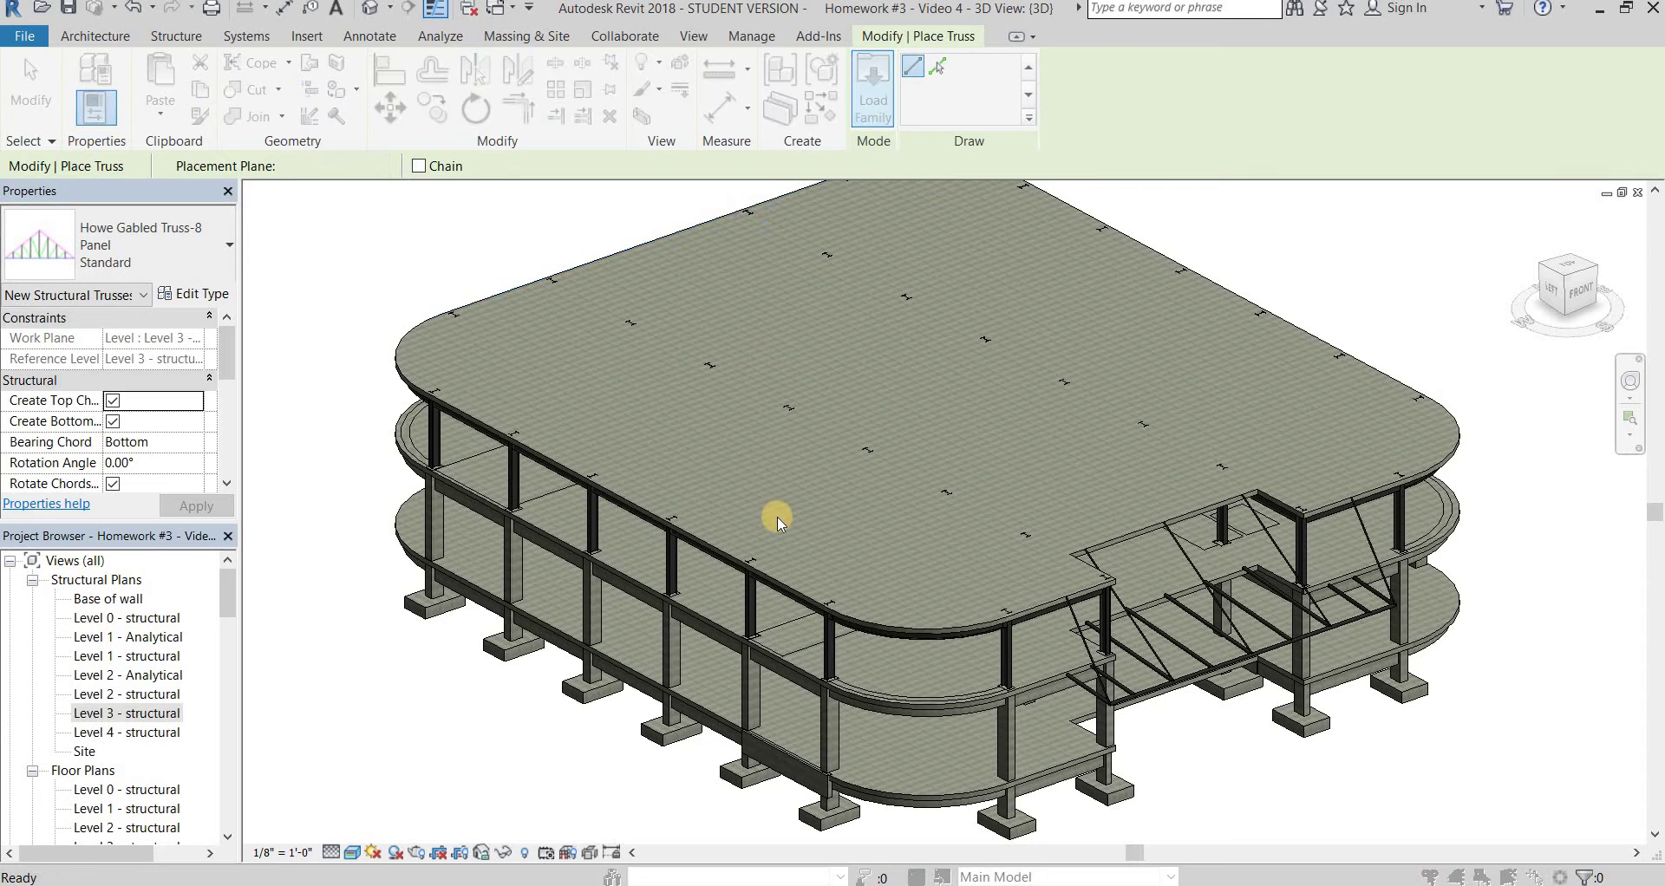
scroll(657, 476, down, 8)
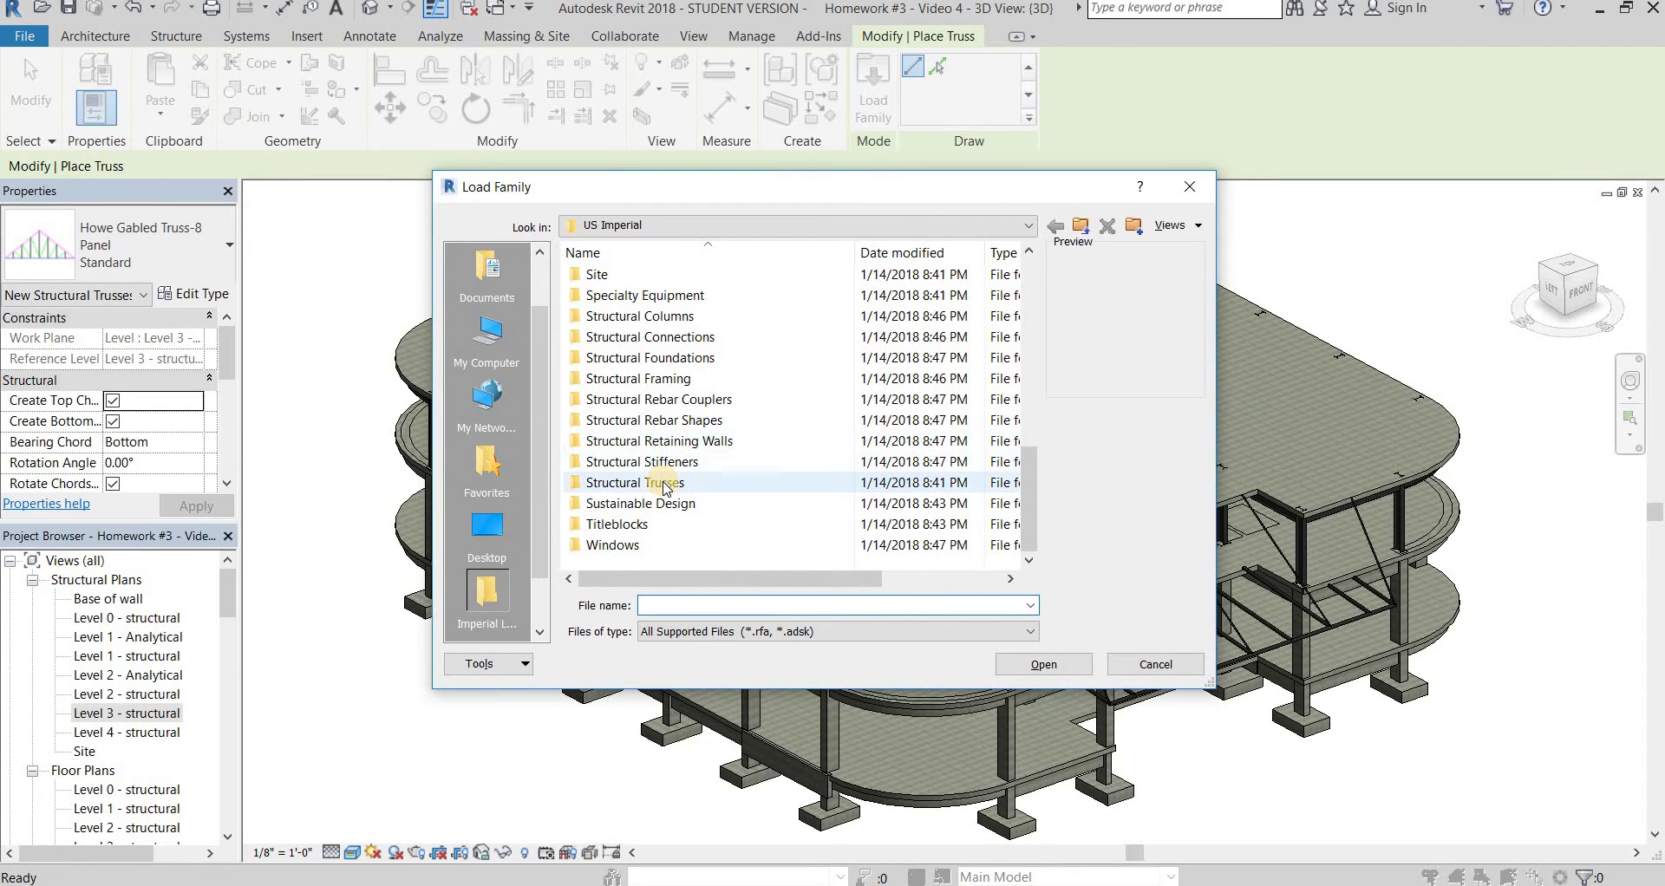
double_click(656, 479)
click(680, 359)
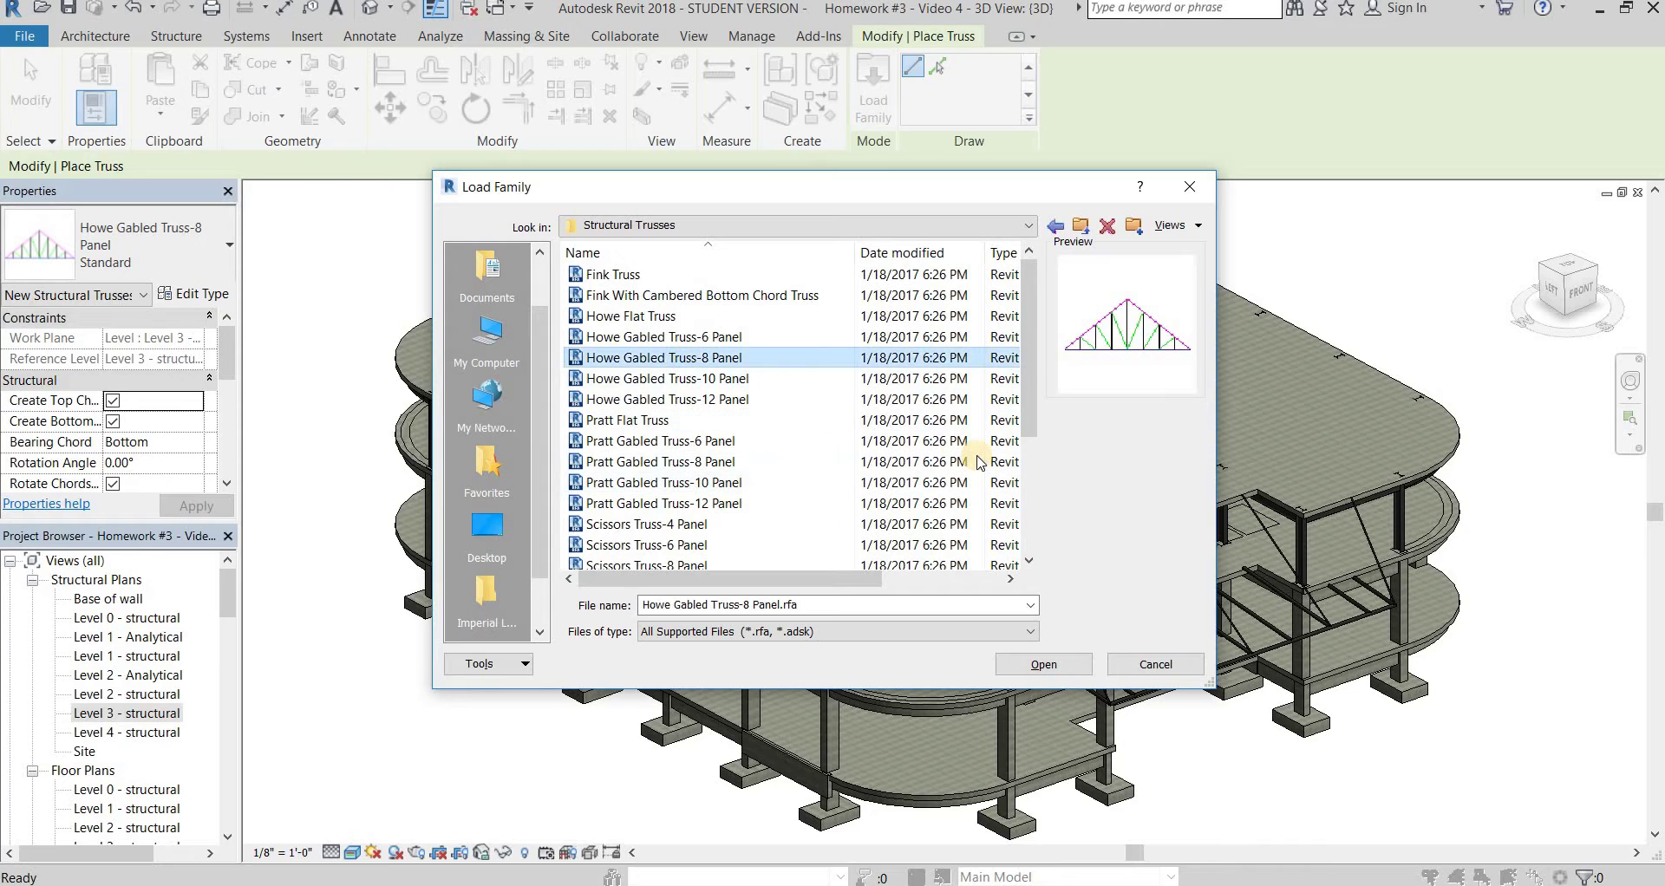
key(Down)
key(Down)
key(Down)
key(Down)
key(Down)
key(Down)
key(Down)
key(Down)
key(Down)
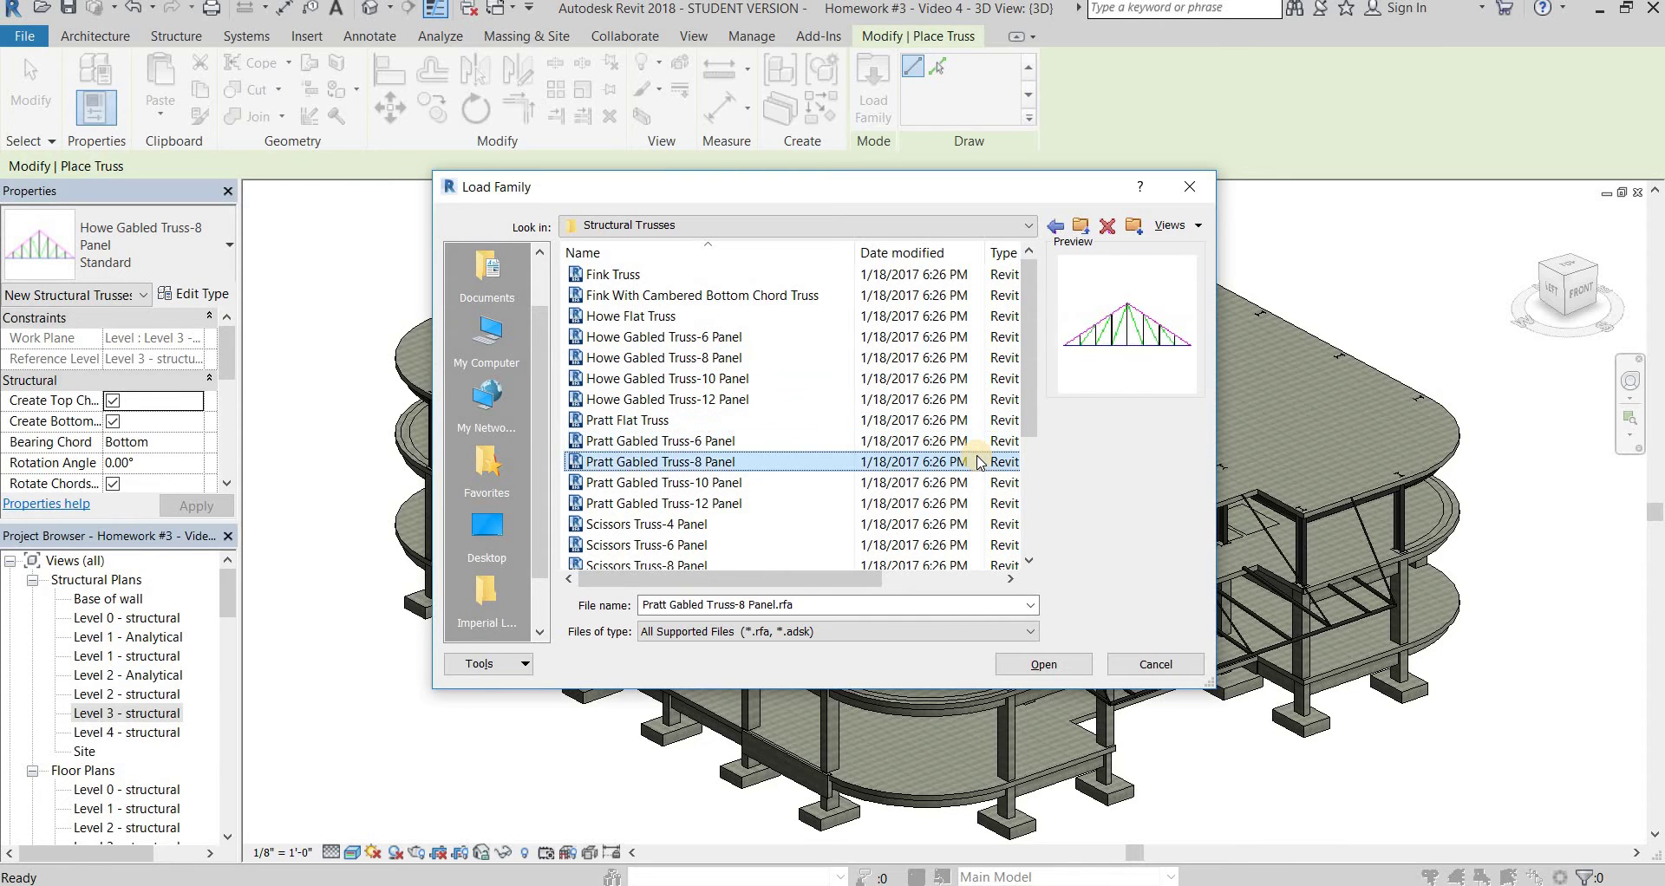
key(Down)
key(Down)
key(Down)
key(Down)
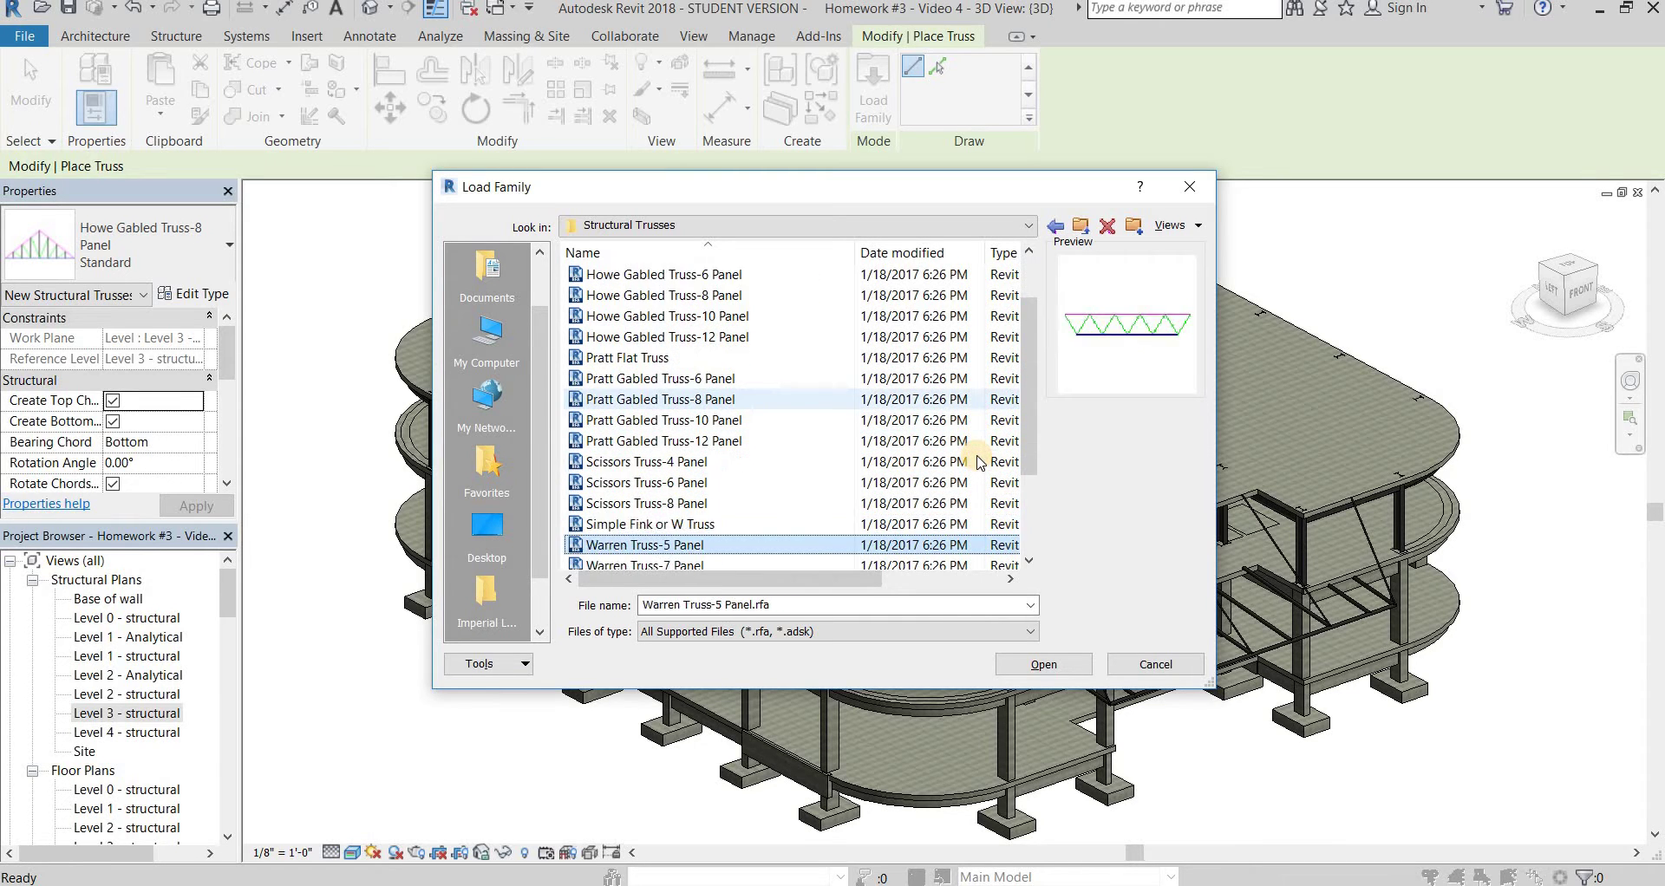
click(1156, 665)
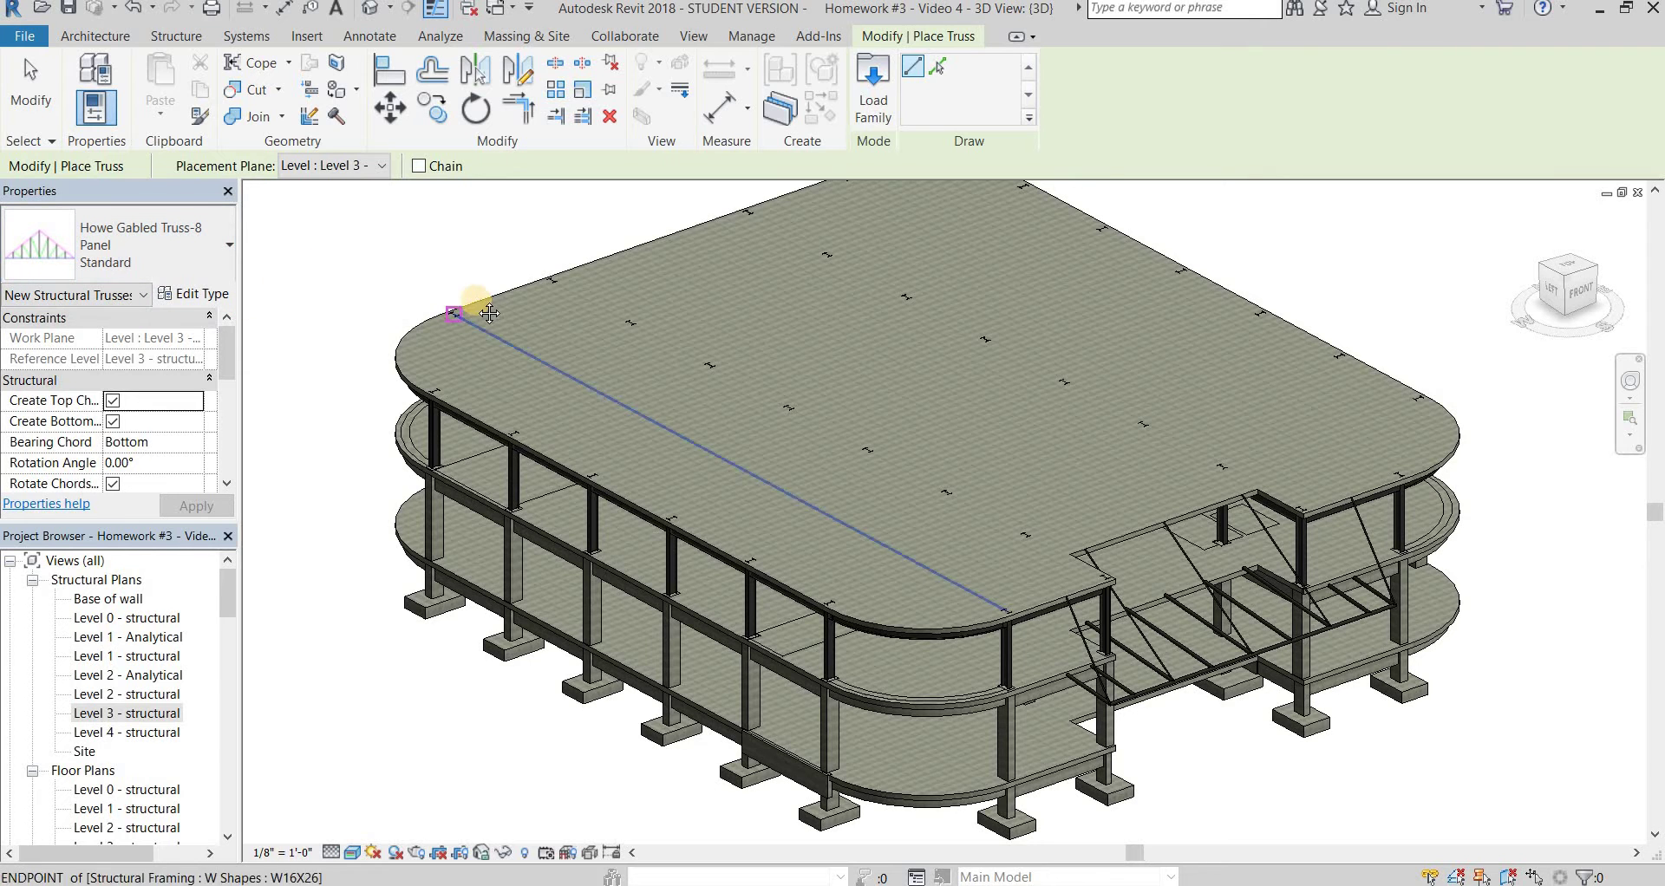
middle_drag(375, 346, 276, 388)
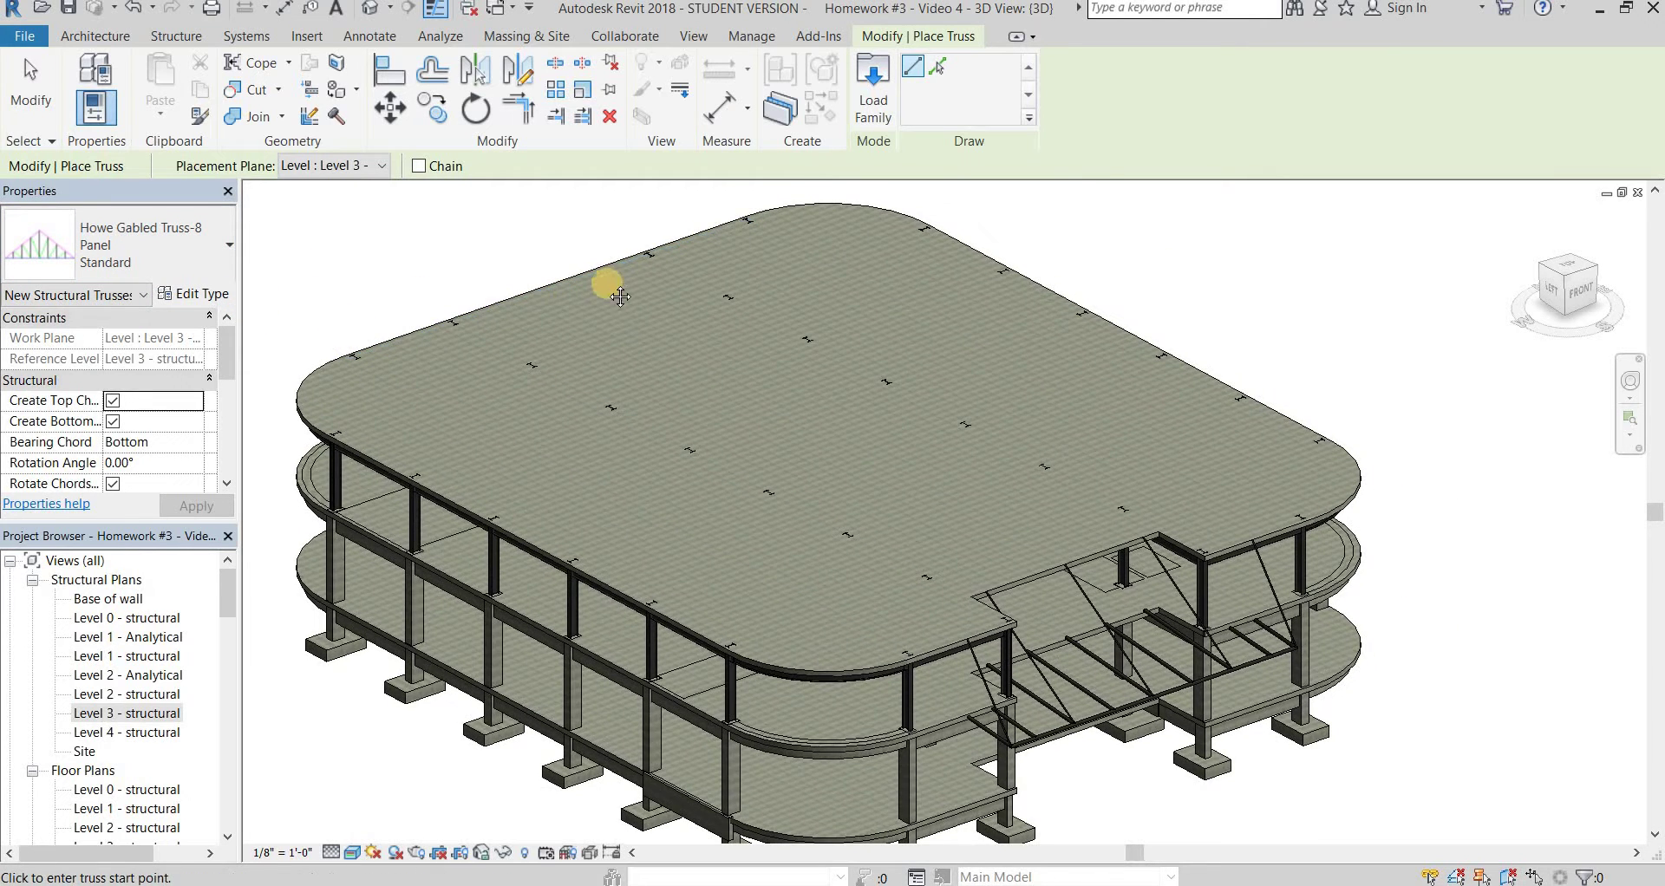
middle_drag(607, 420, 593, 409)
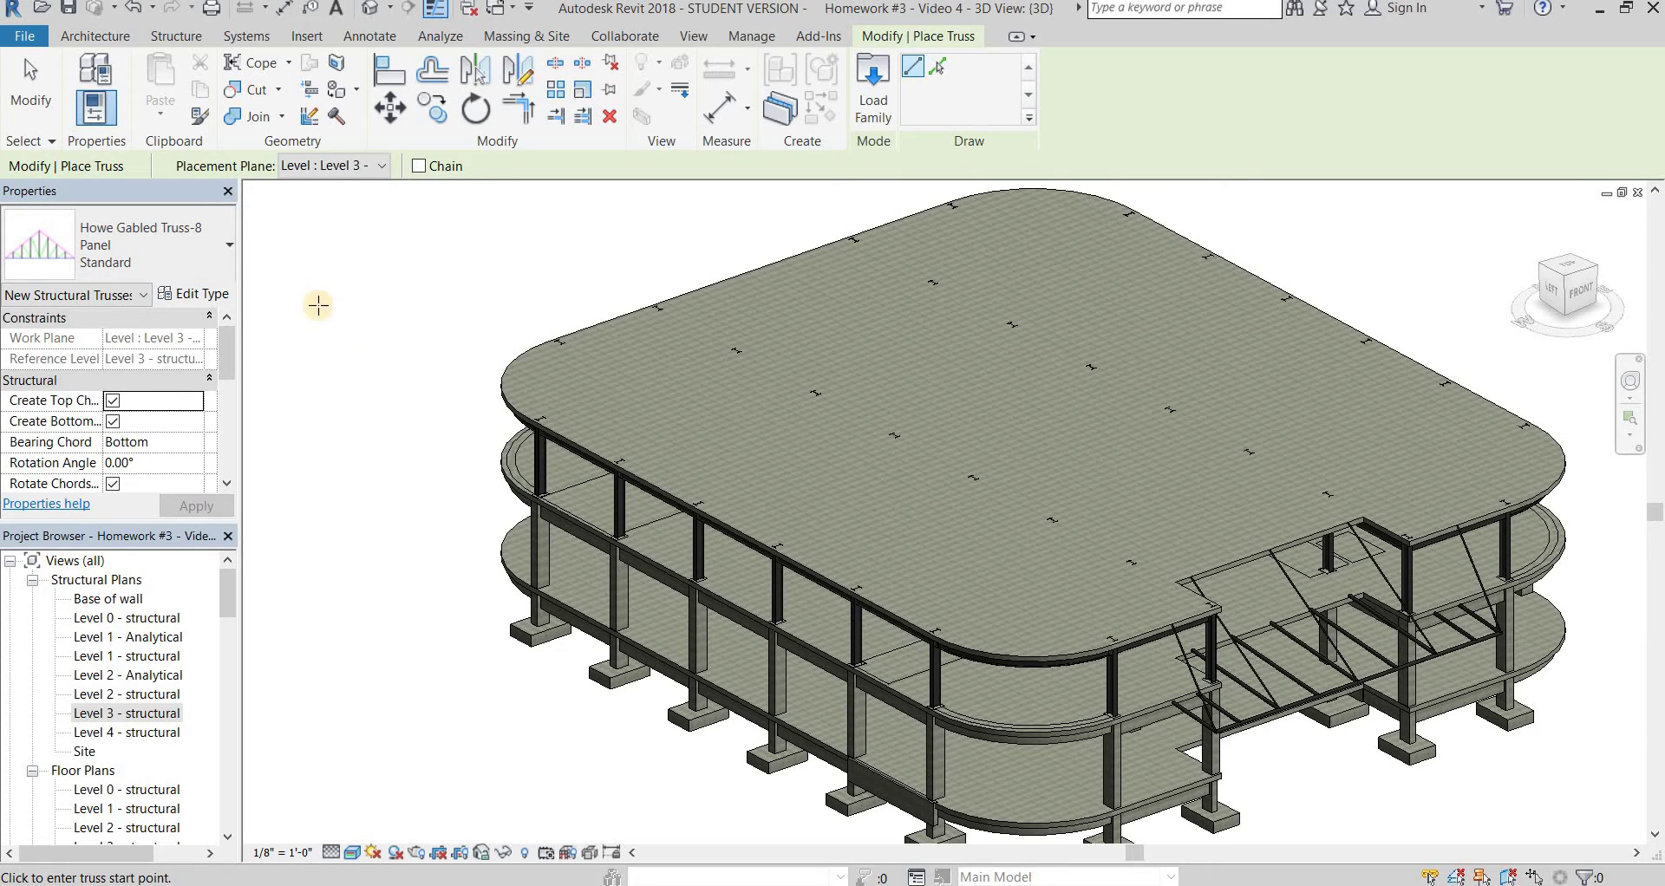
key(Escape)
key(Escape)
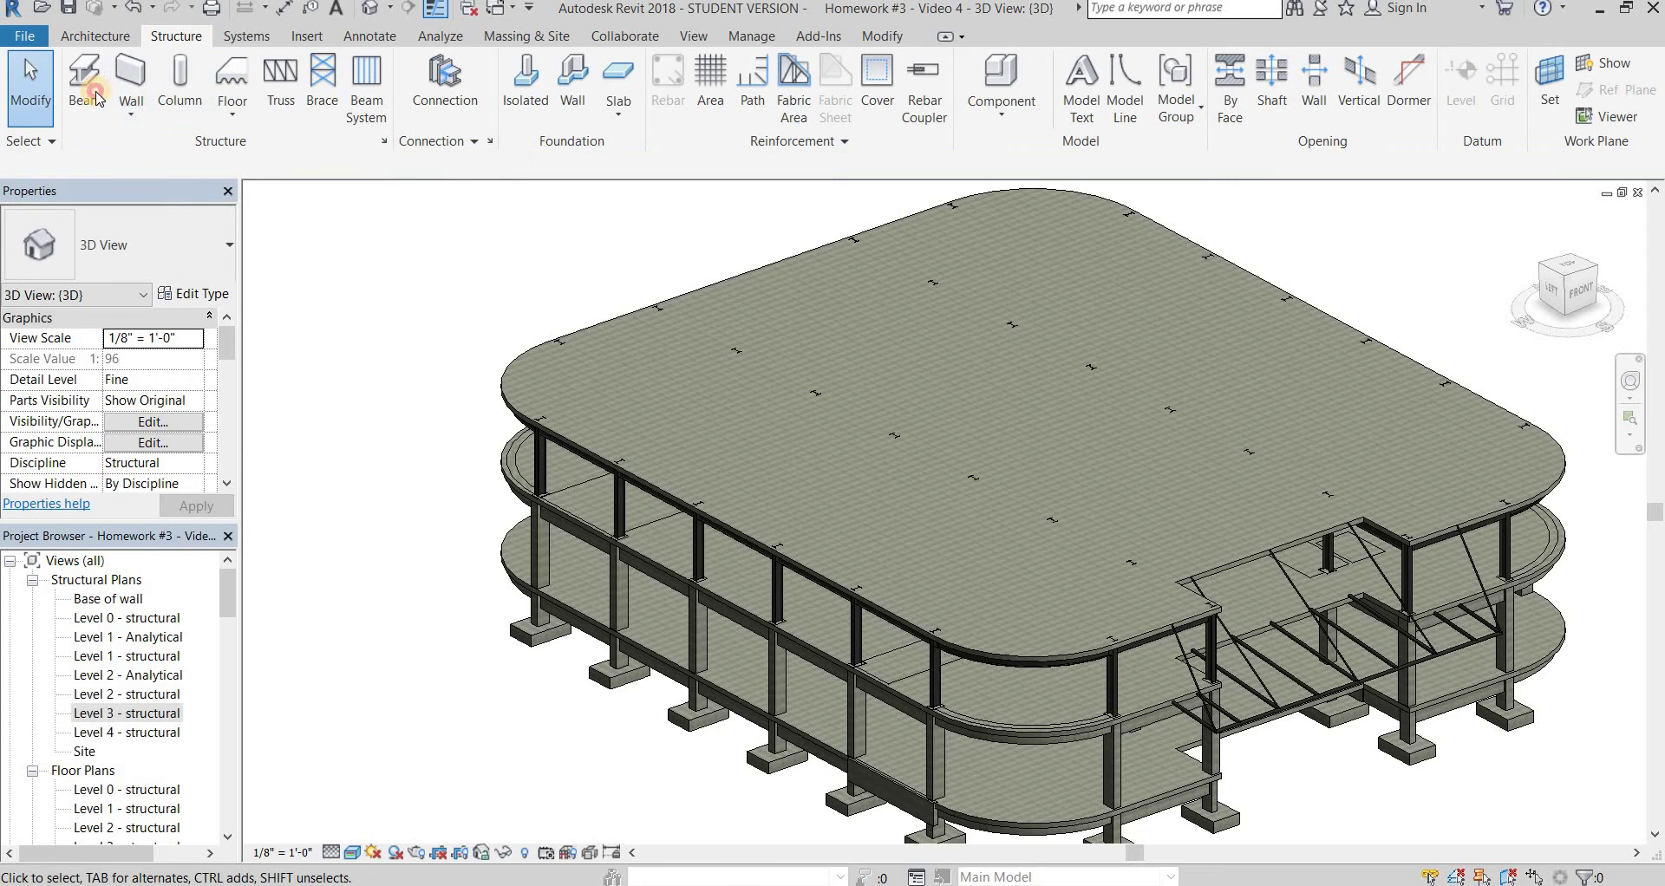
Start the Beam command and look through the framing types already loaded in the project
click(95, 92)
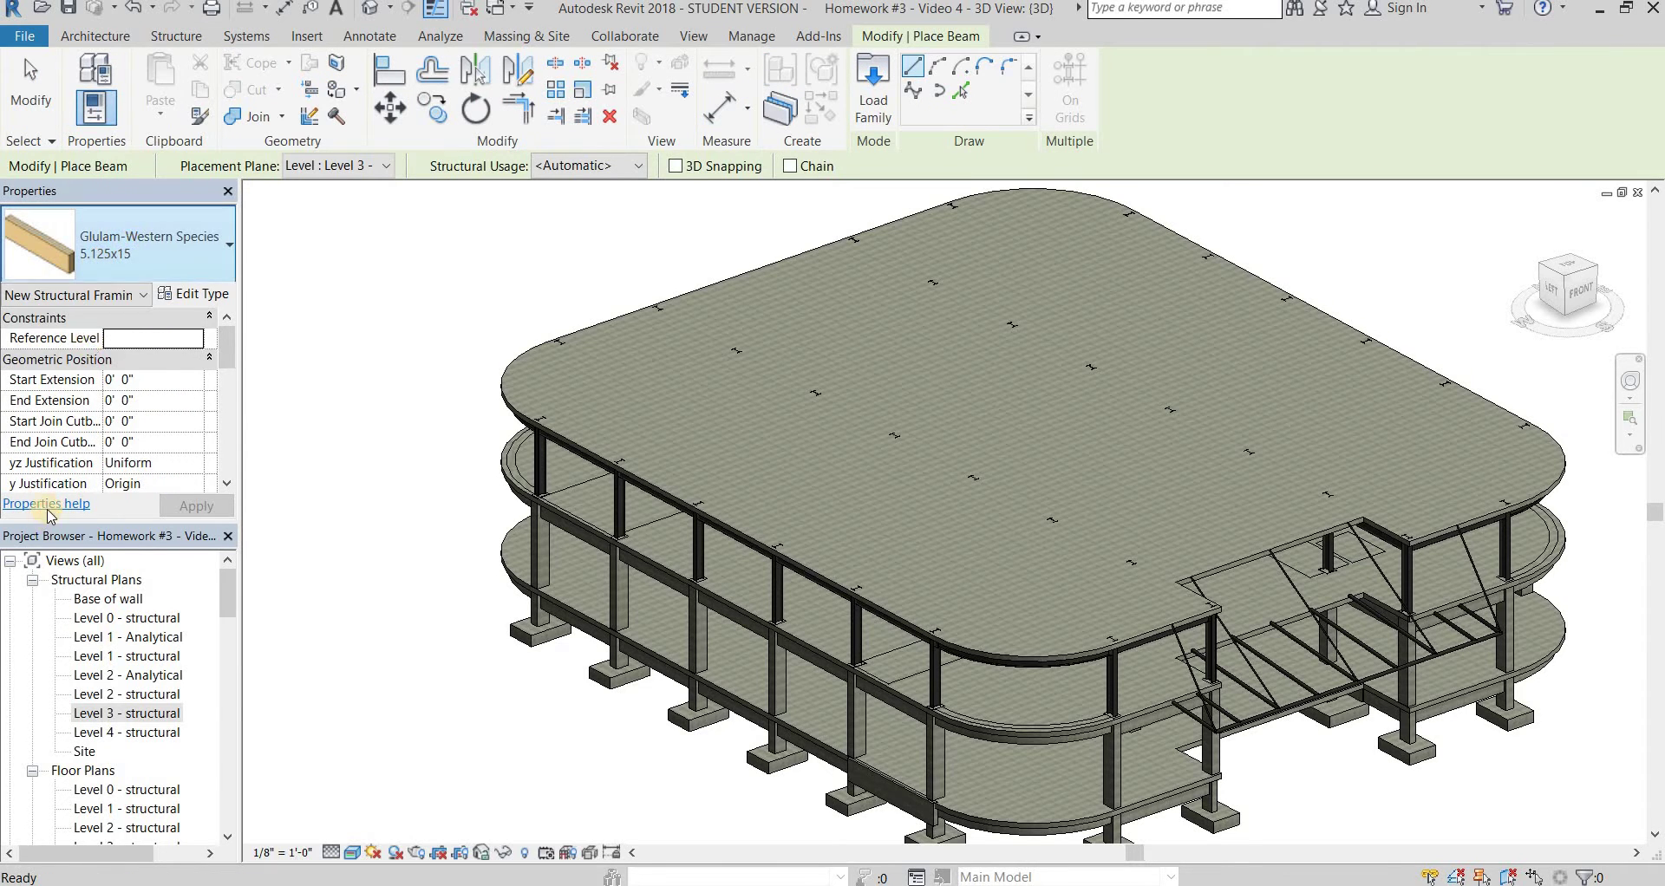
click(229, 245)
scroll(137, 606, down, 3)
scroll(137, 576, up, 3)
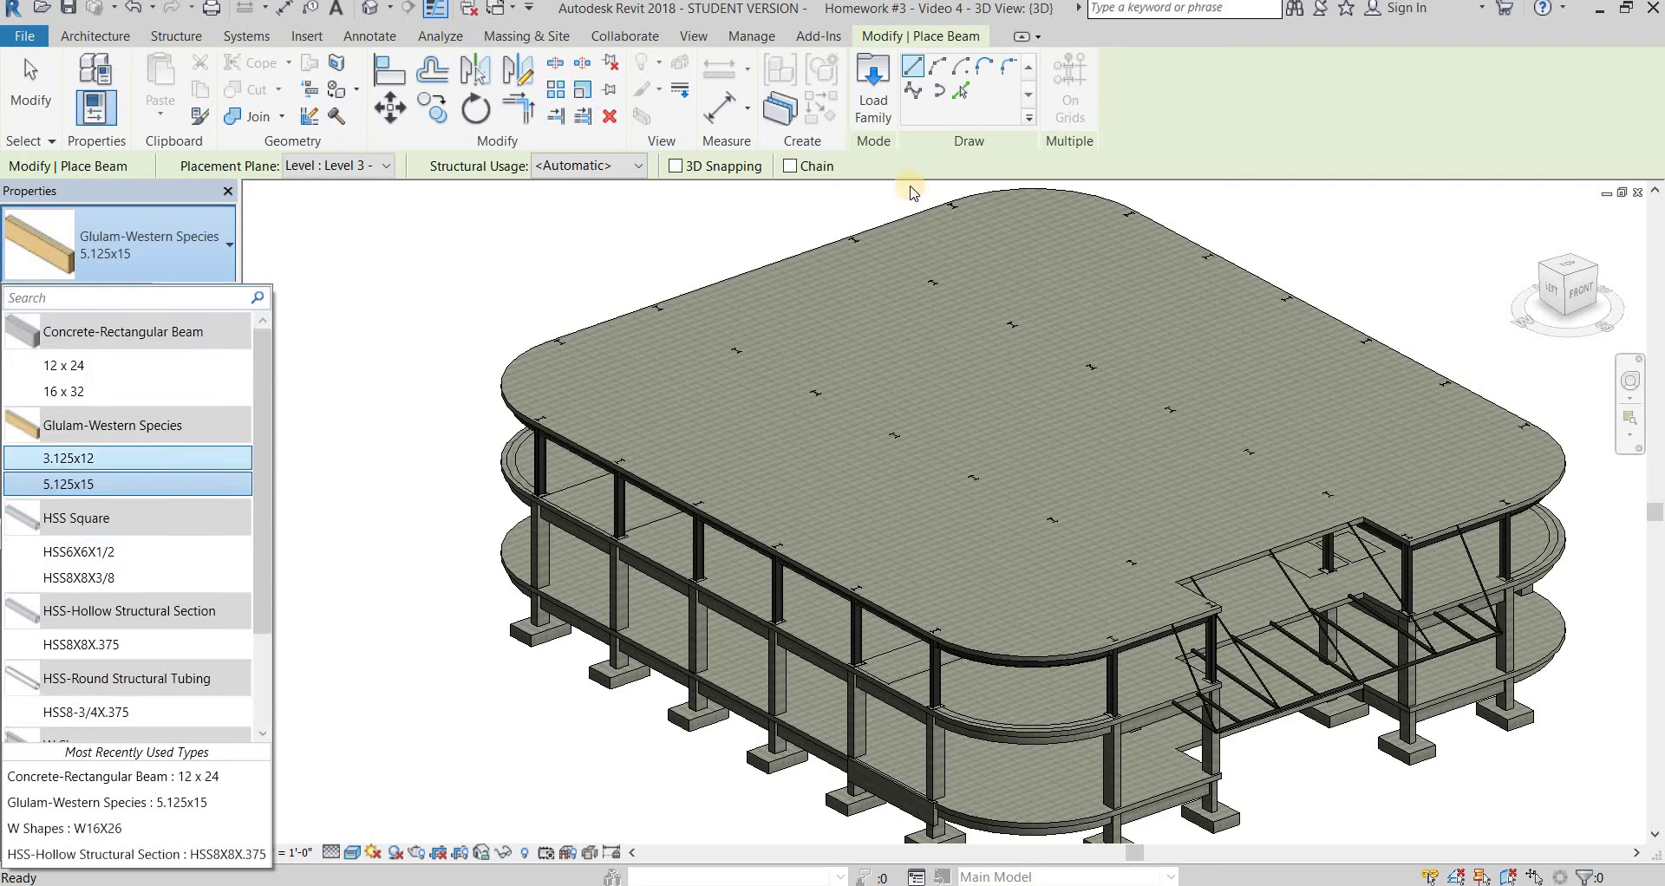
Preview the wood beam families in the Structural Framing library folder, then leave without loading any
click(873, 97)
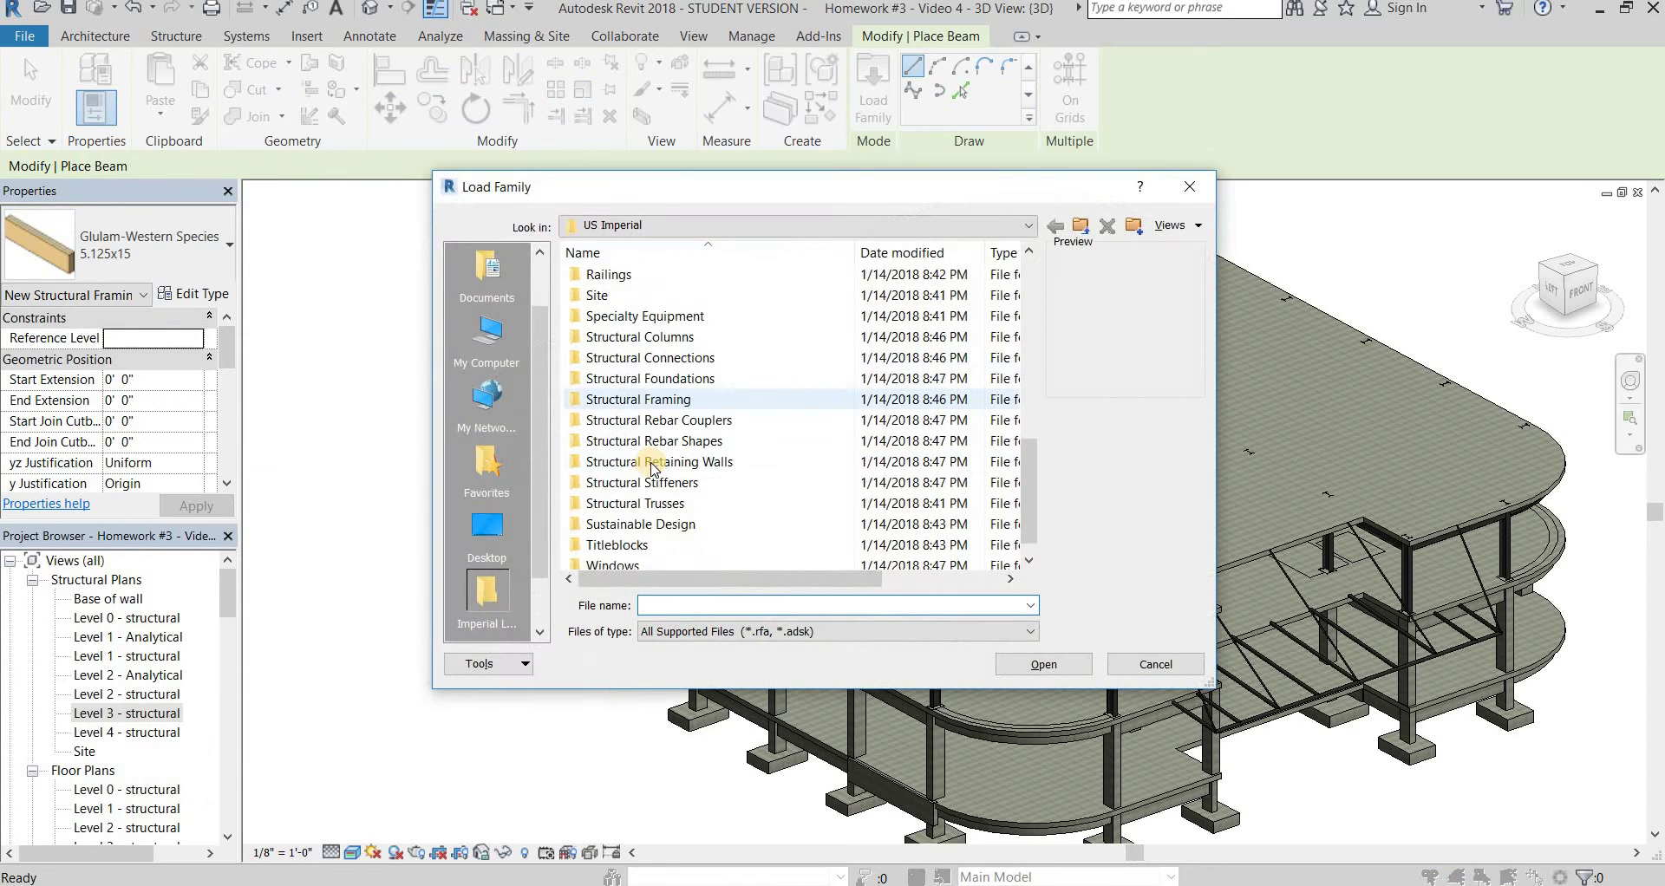
scroll(654, 468, down, 1)
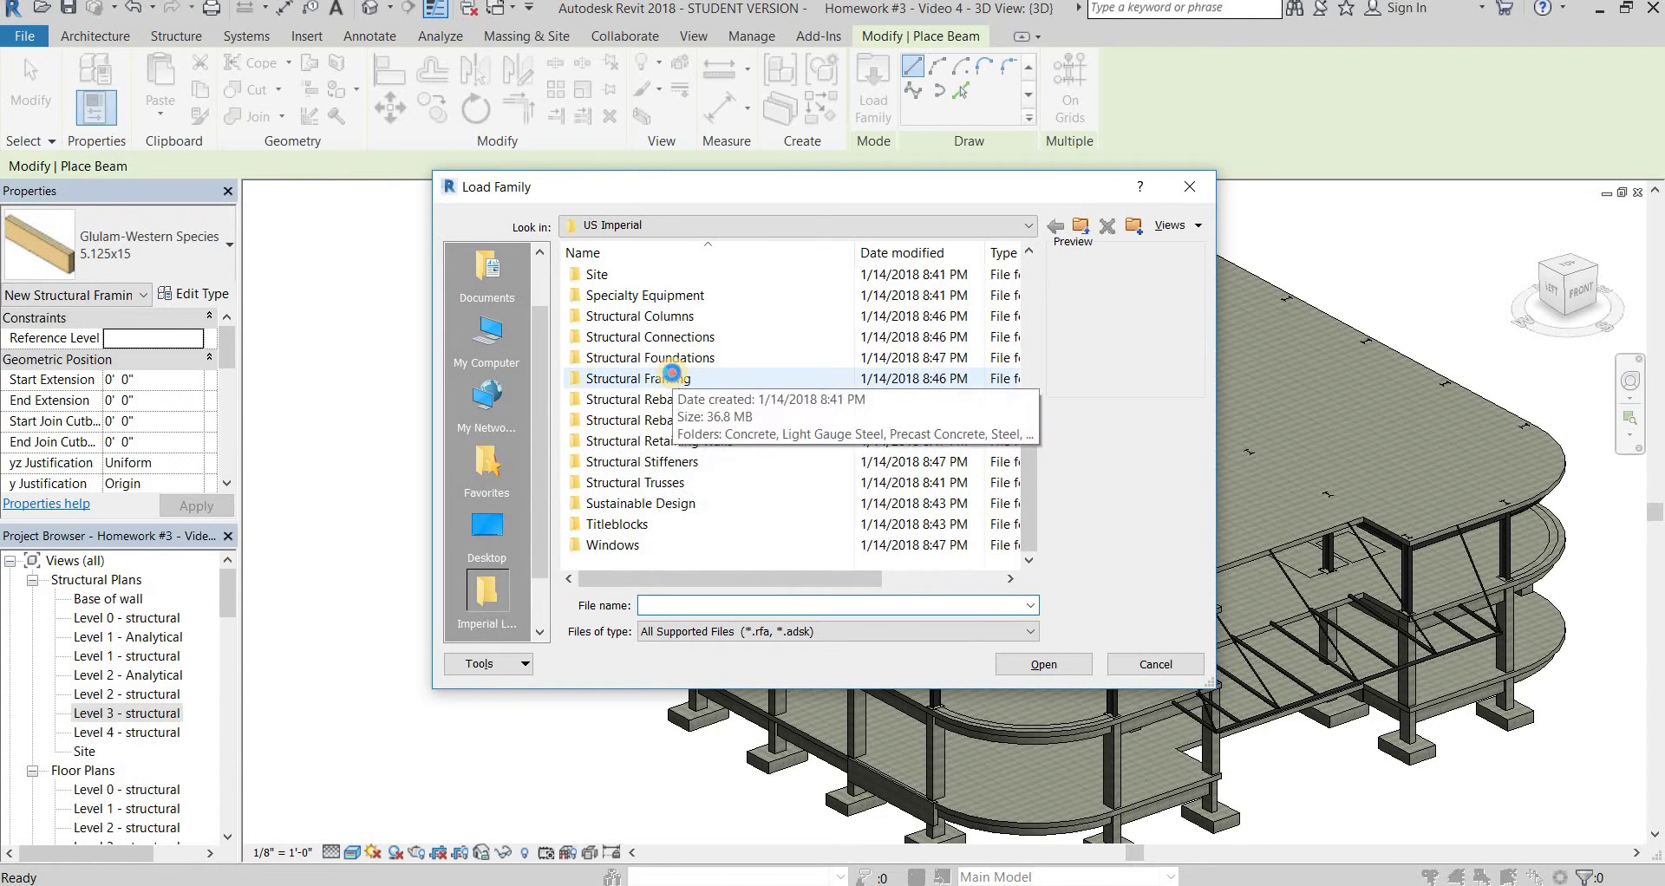
double_click(672, 374)
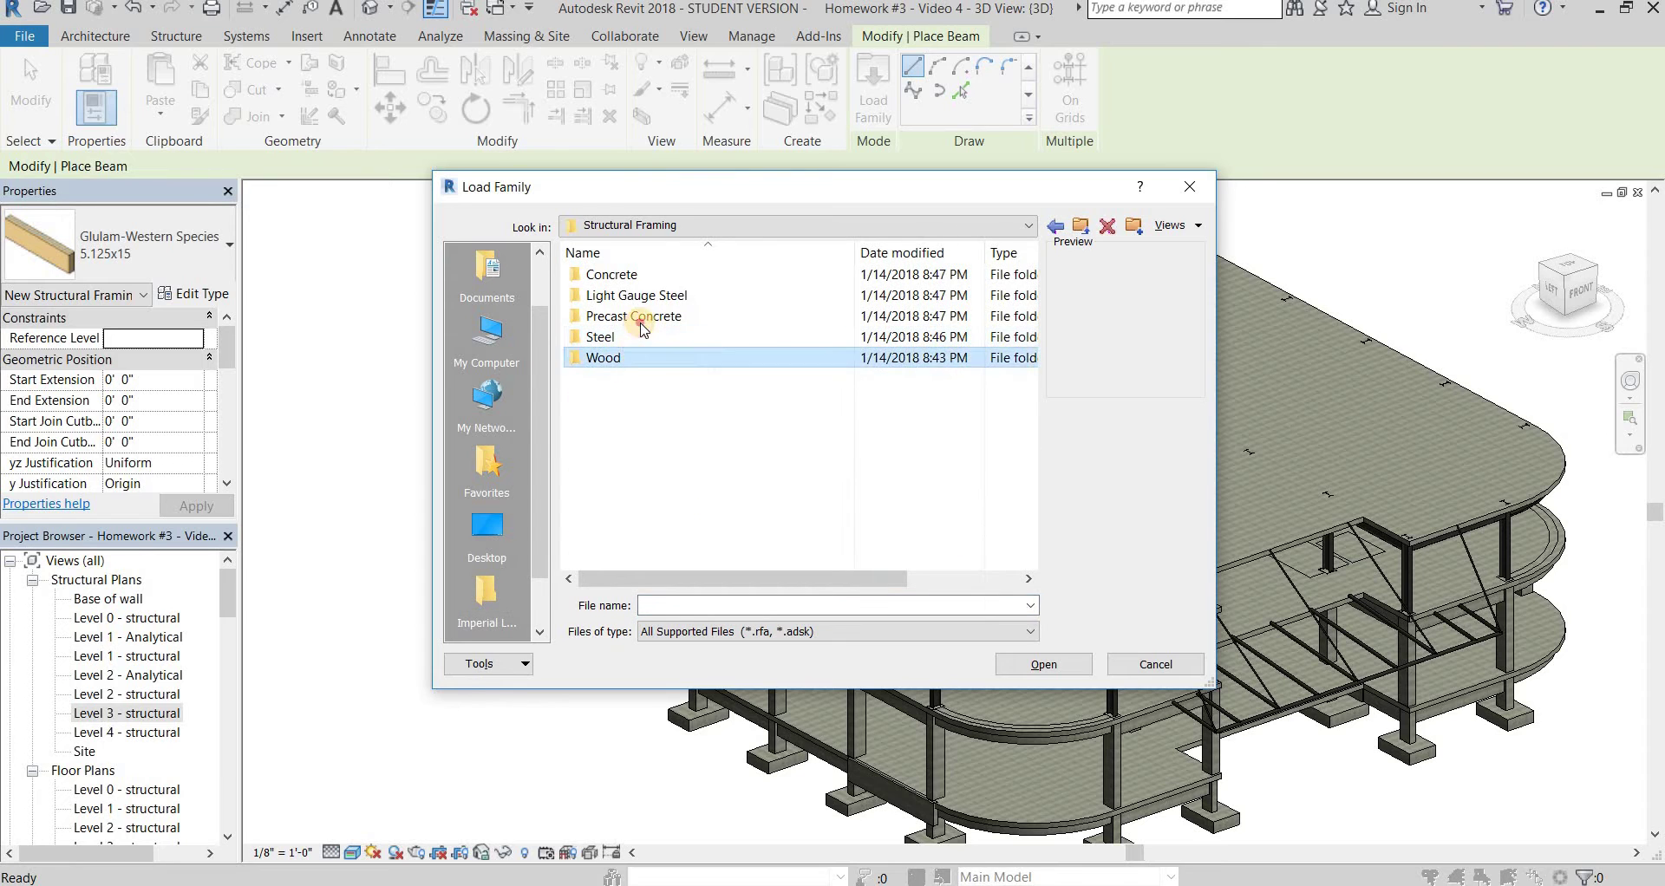
double_click(636, 364)
click(659, 316)
key(Down)
key(Up)
key(Up)
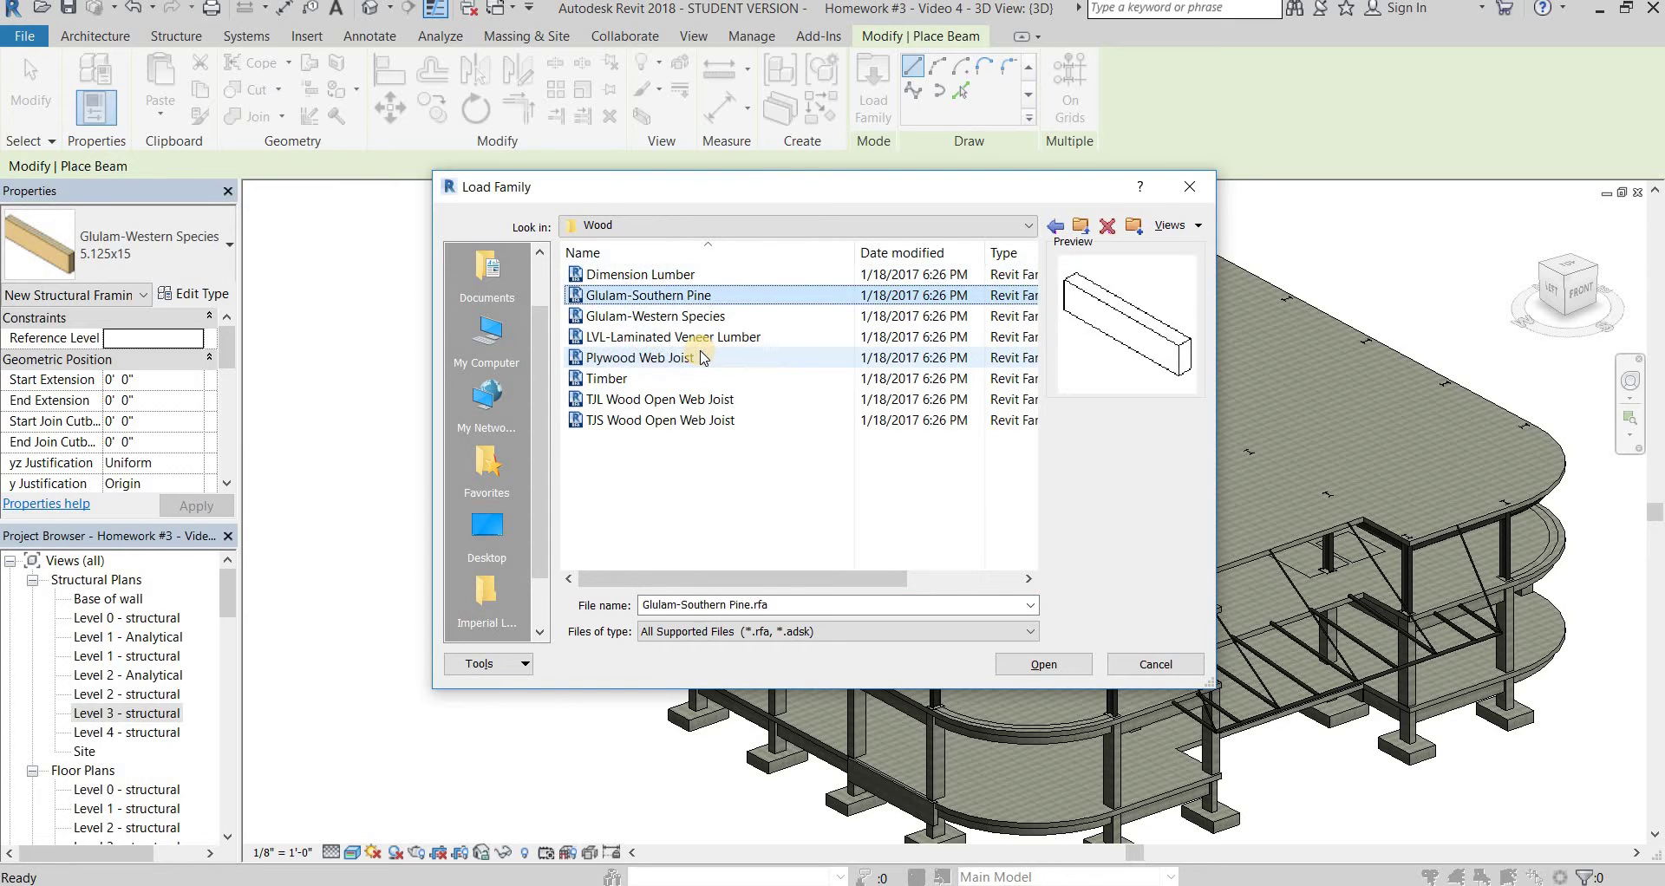
key(Down)
key(Down)
key(Down)
key(Down)
key(Escape)
key(Escape)
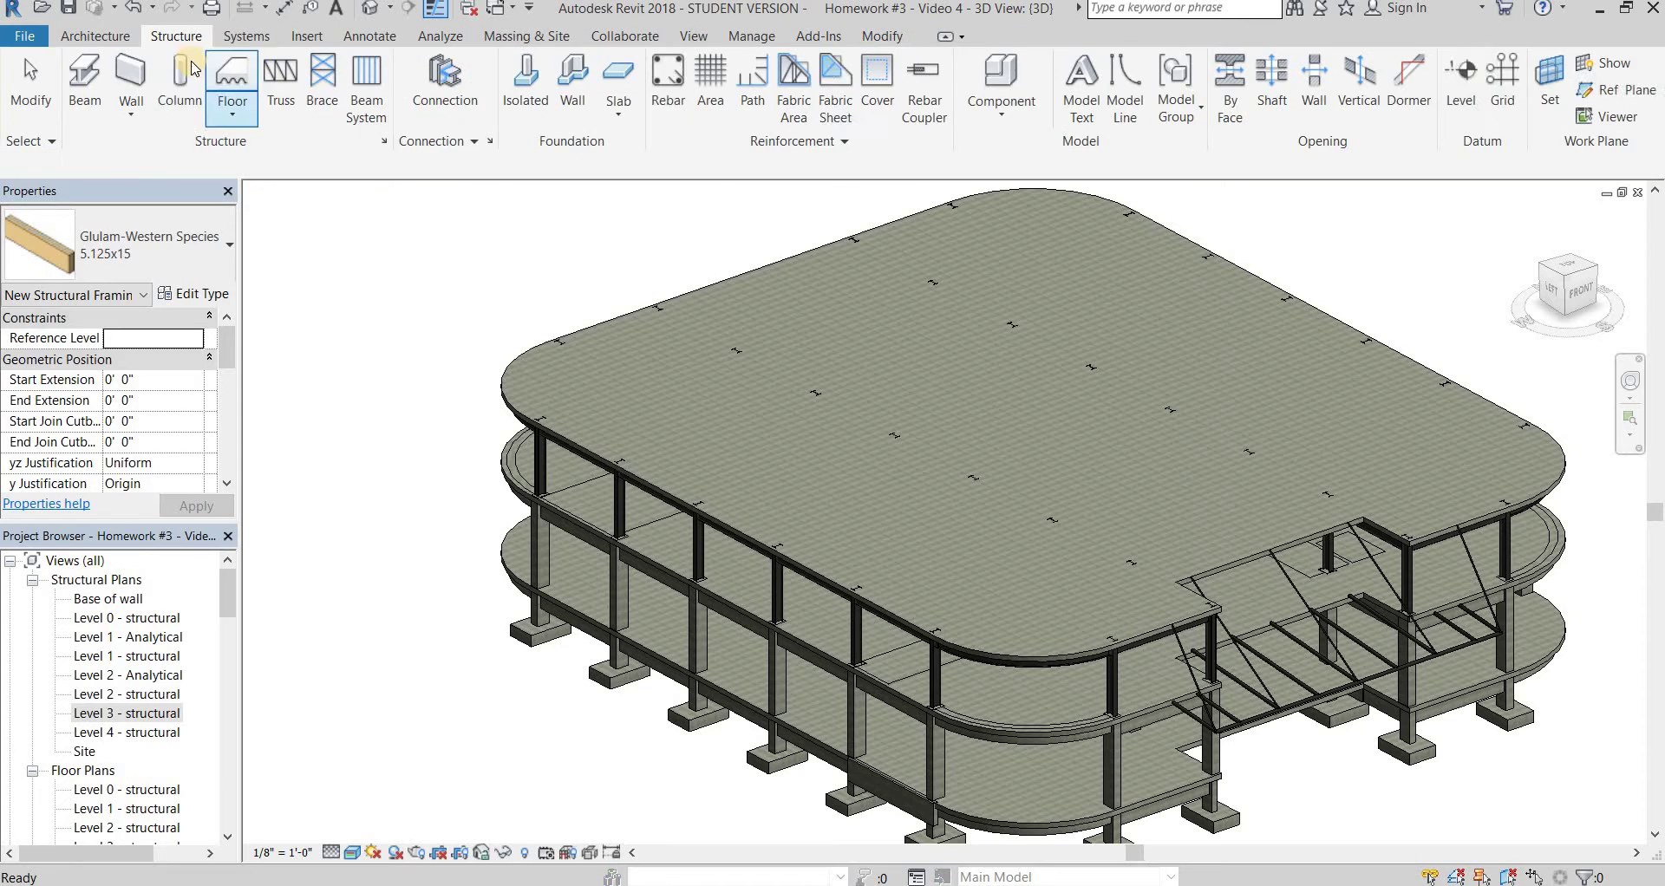
Start the Truss command and examine the chord and web framing types in the Howe Gabled Truss-8 Panel type properties
click(281, 86)
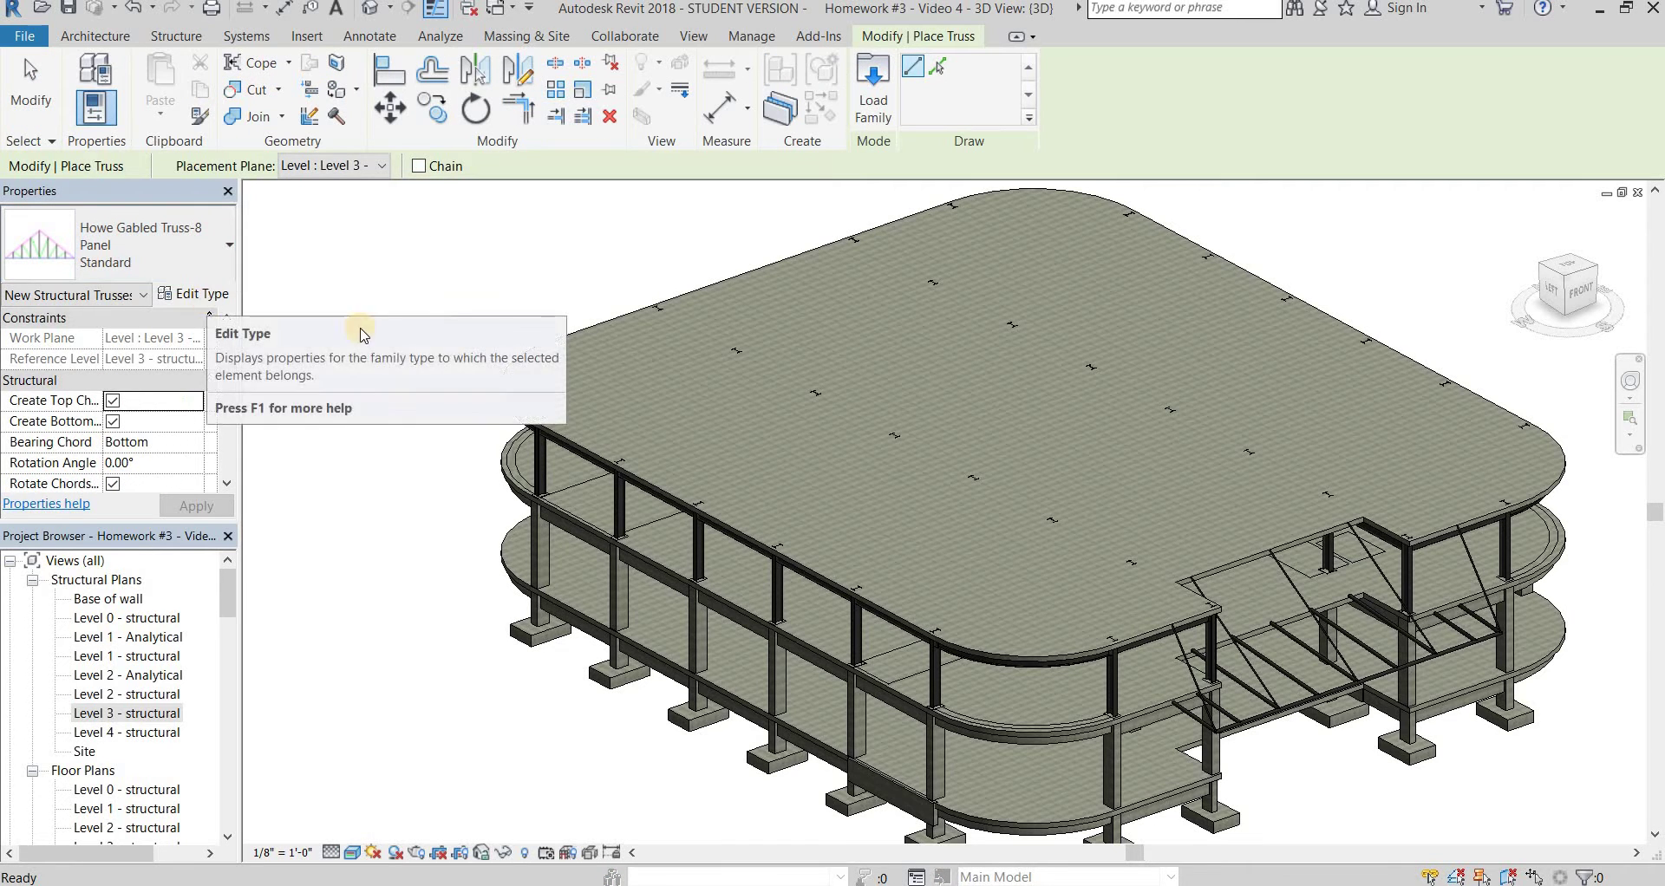
click(194, 294)
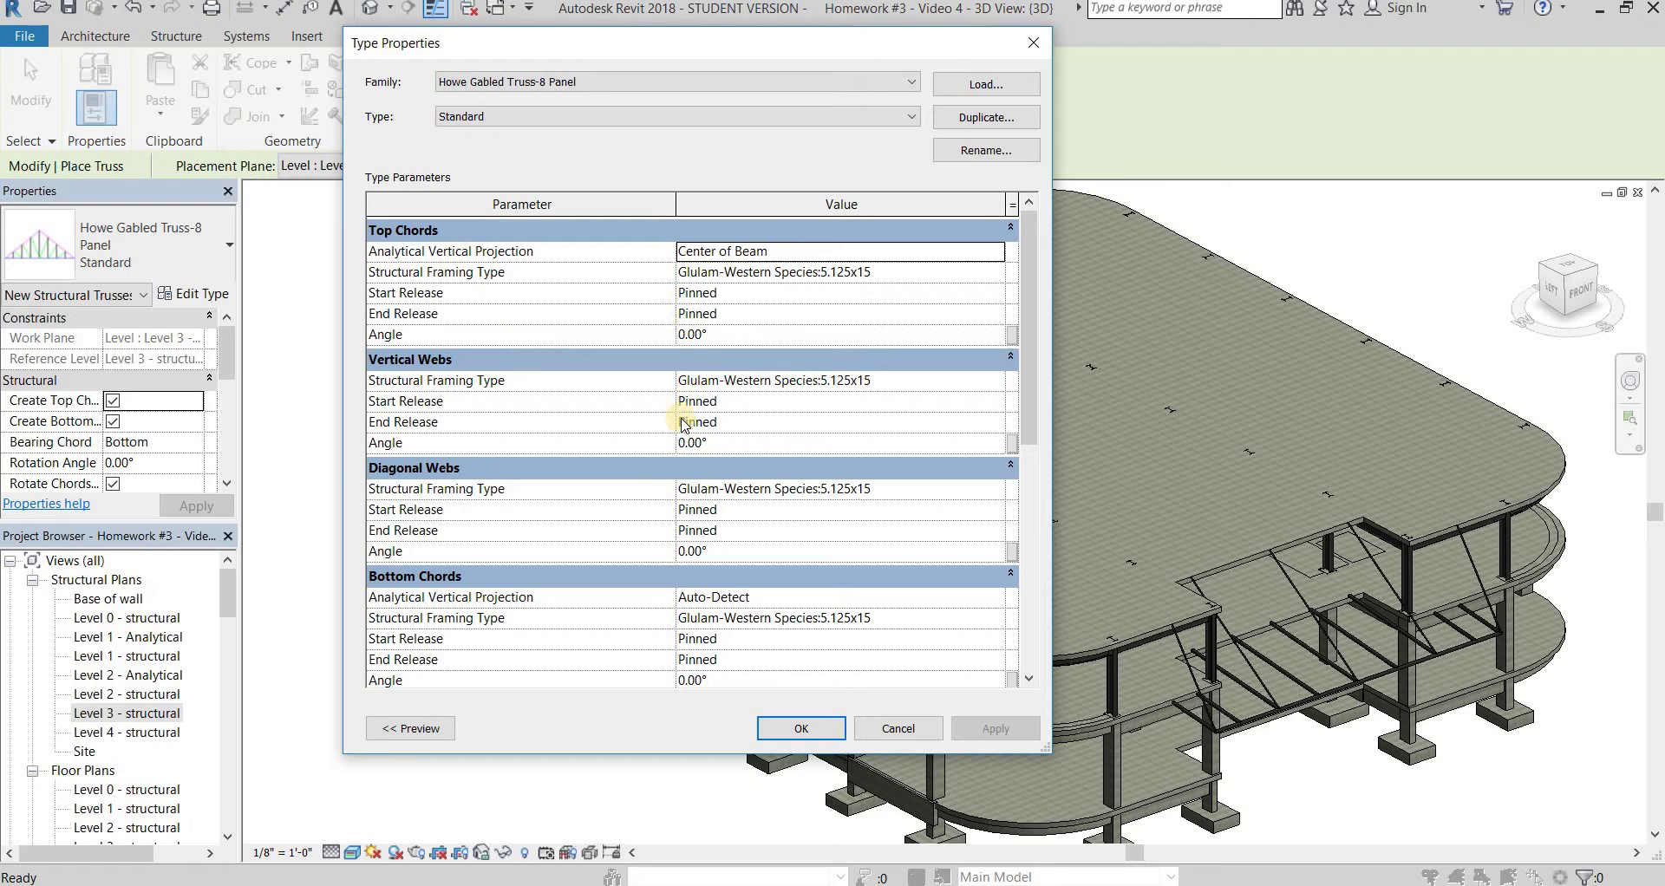
click(801, 729)
Place a Howe Gabled Truss-8 Panel truss about 53' 6" long in the open area beside the building
scroll(521, 476, up, 5)
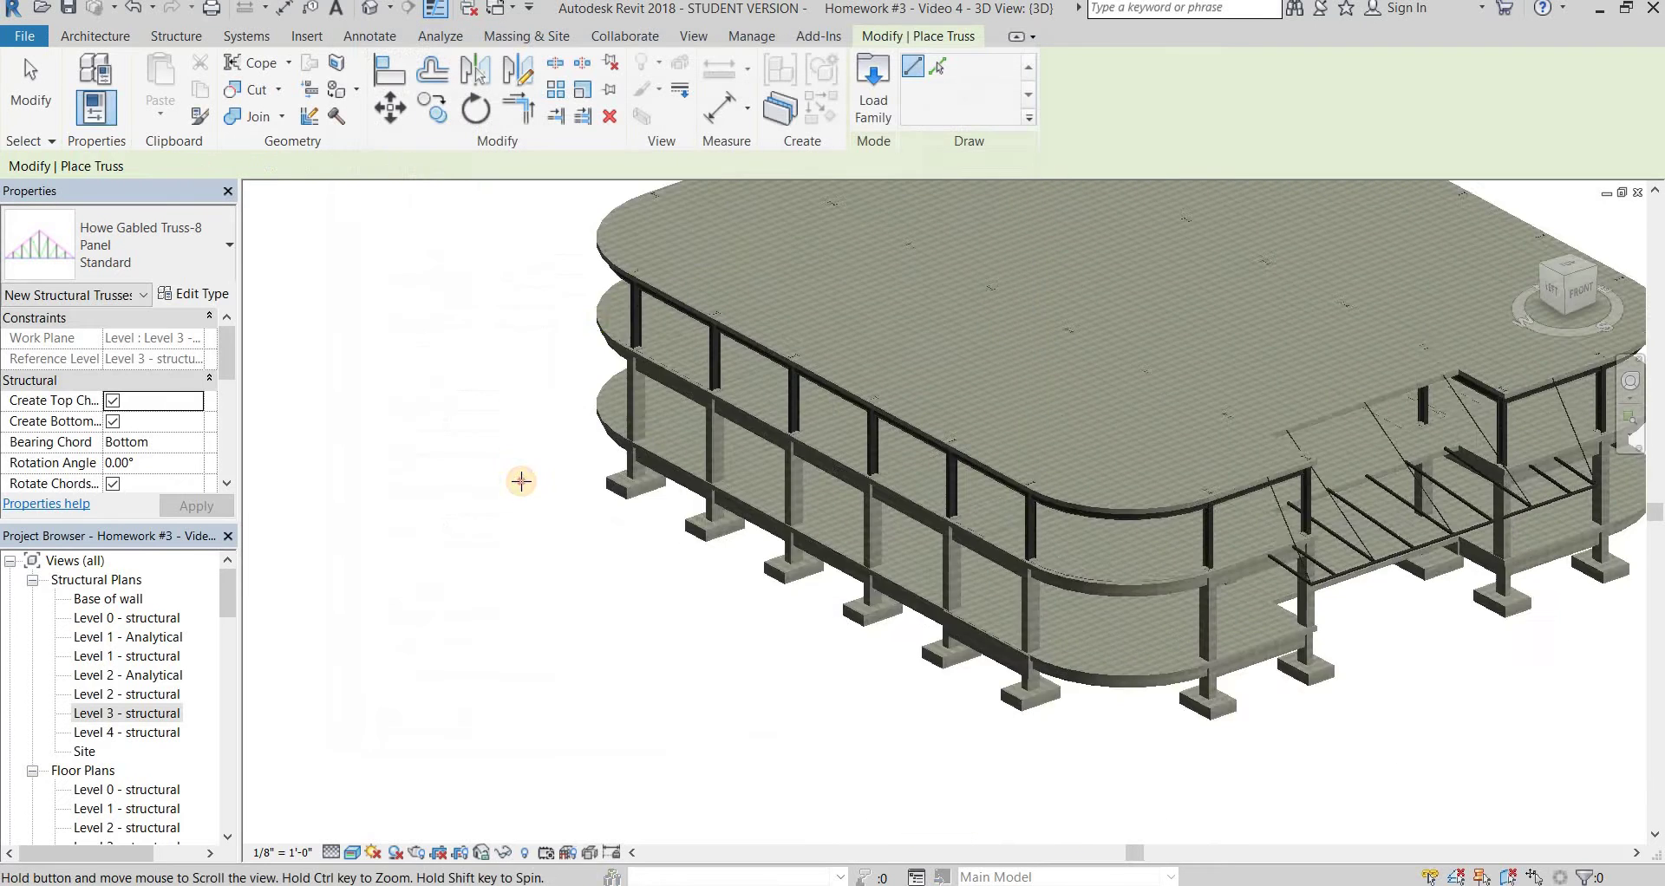
click(816, 629)
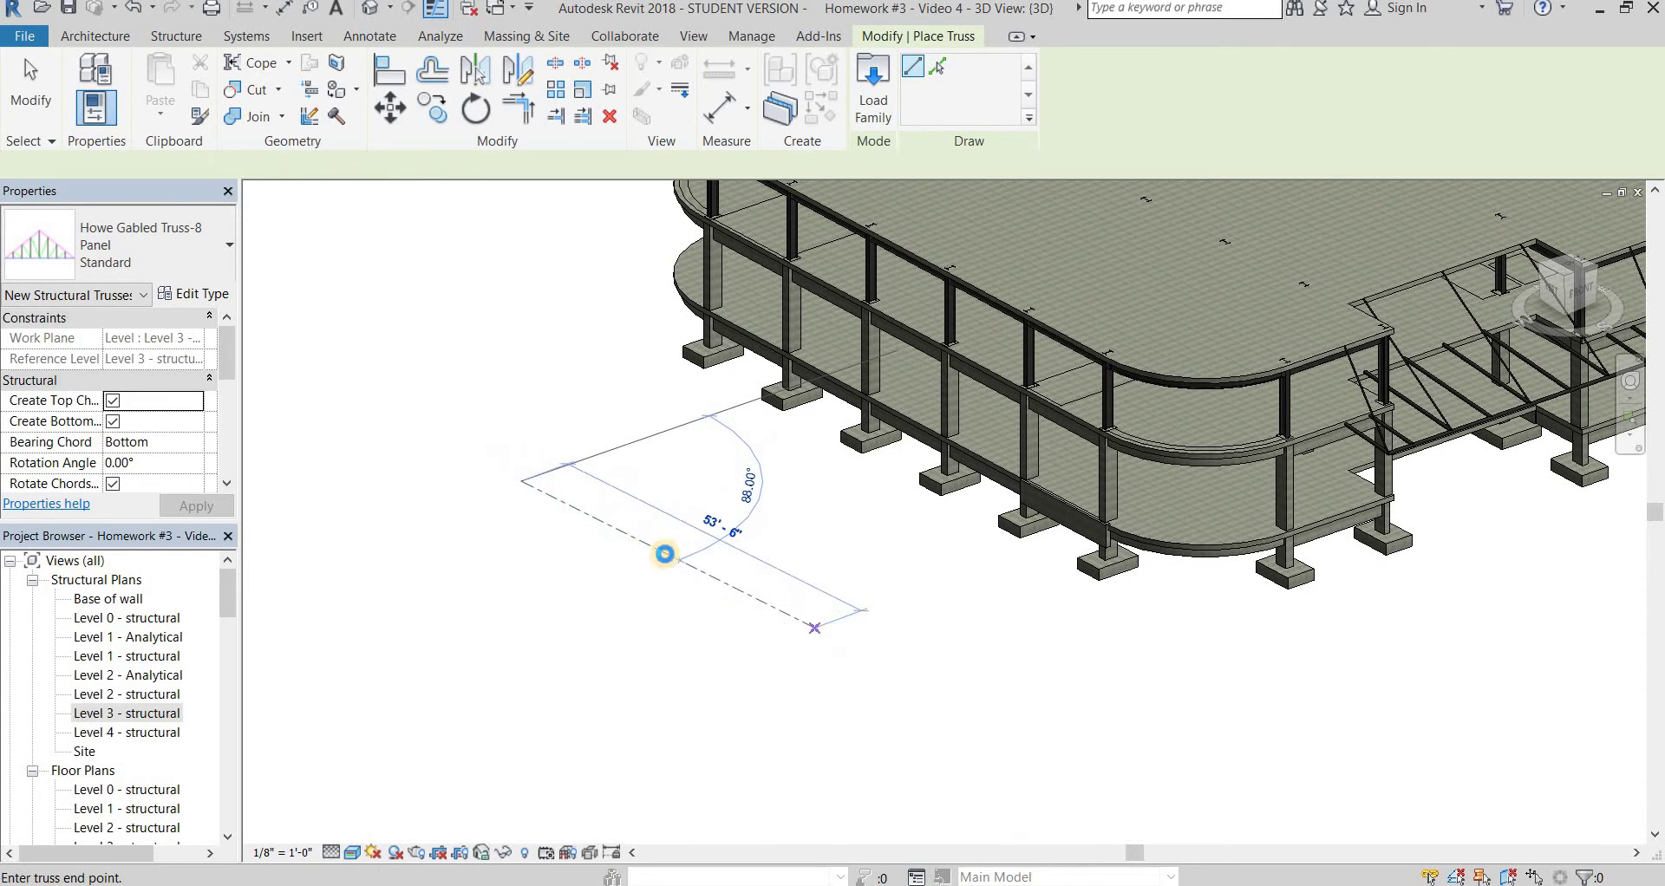
click(662, 485)
scroll(668, 498, up, 3)
key(Escape)
key(Escape)
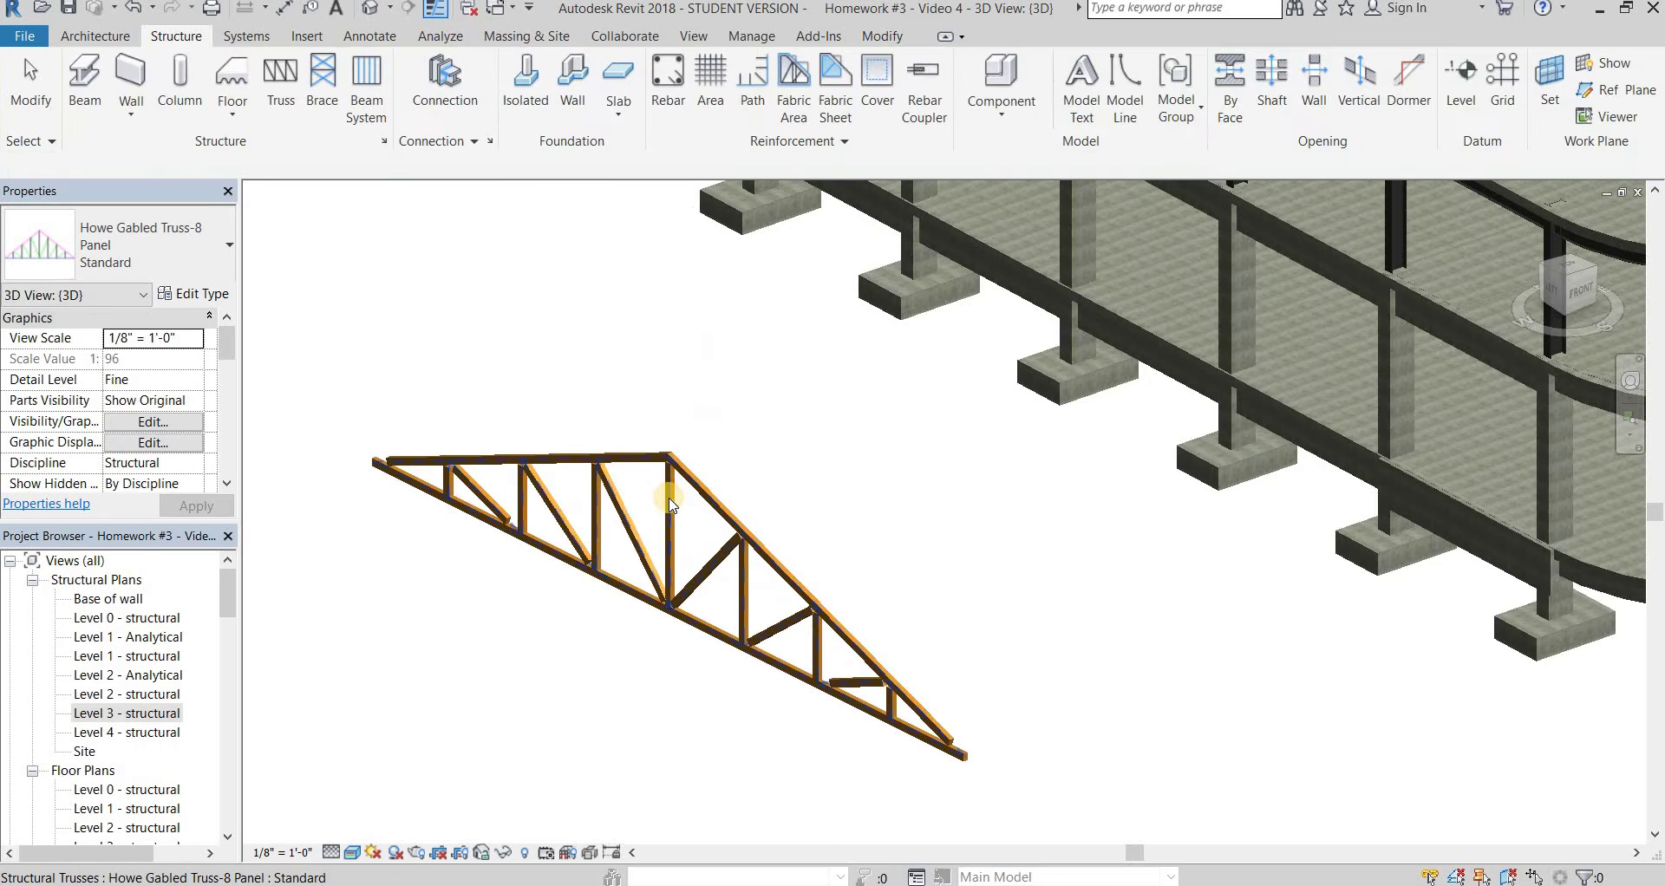
Edit the placed truss's type and set the vertical webs' structural framing type to W Shapes:W14X30
click(669, 502)
click(192, 293)
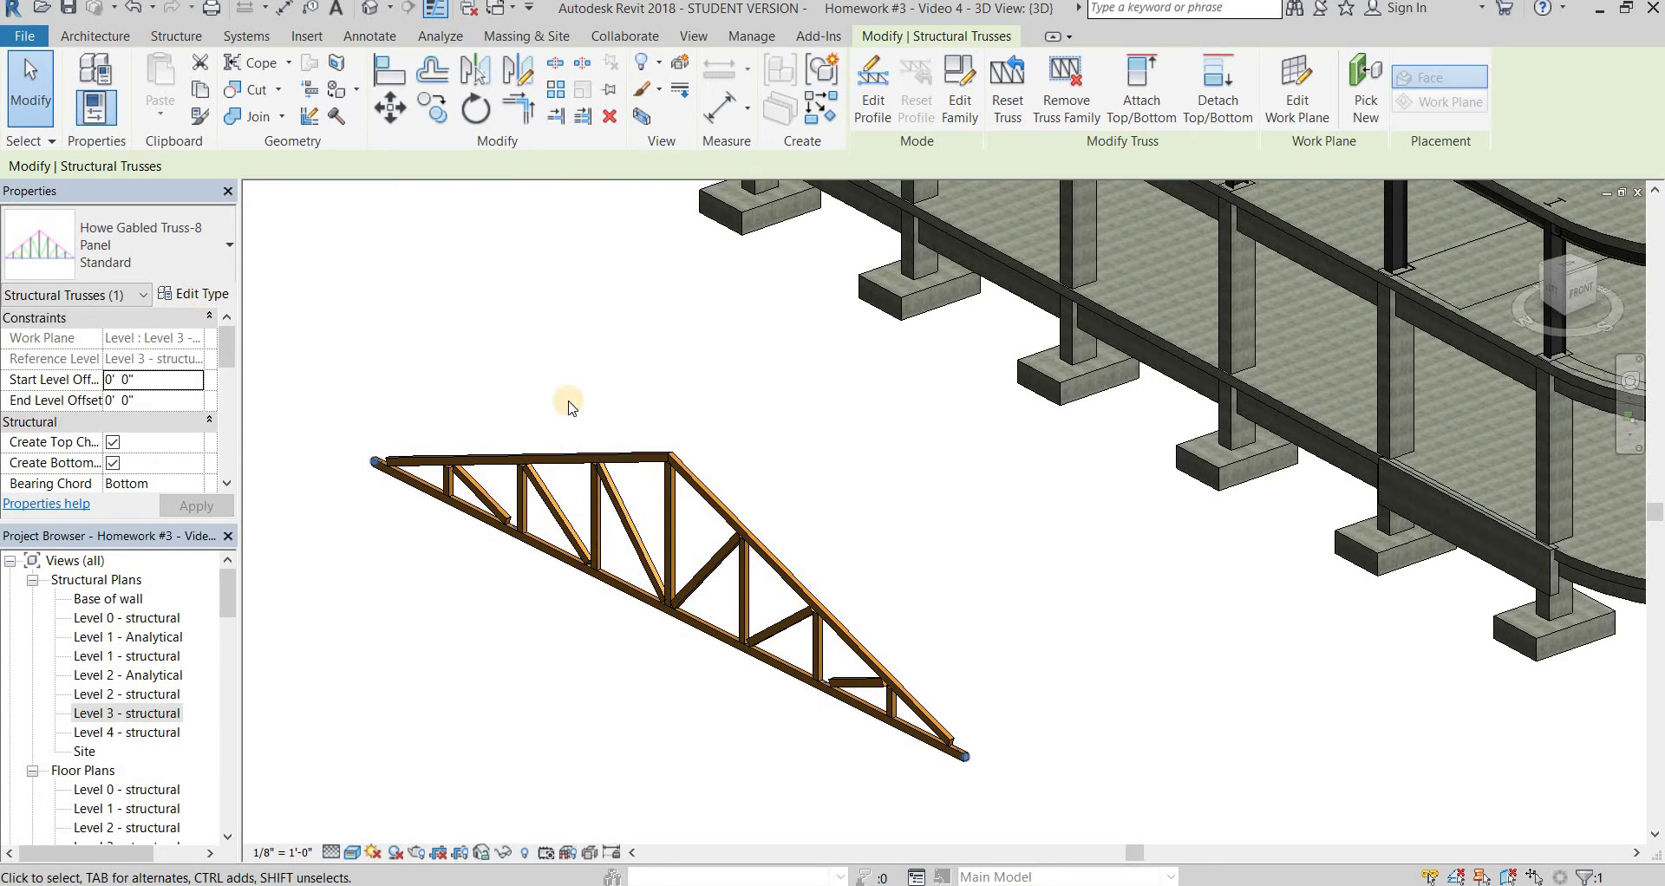
click(815, 381)
click(996, 381)
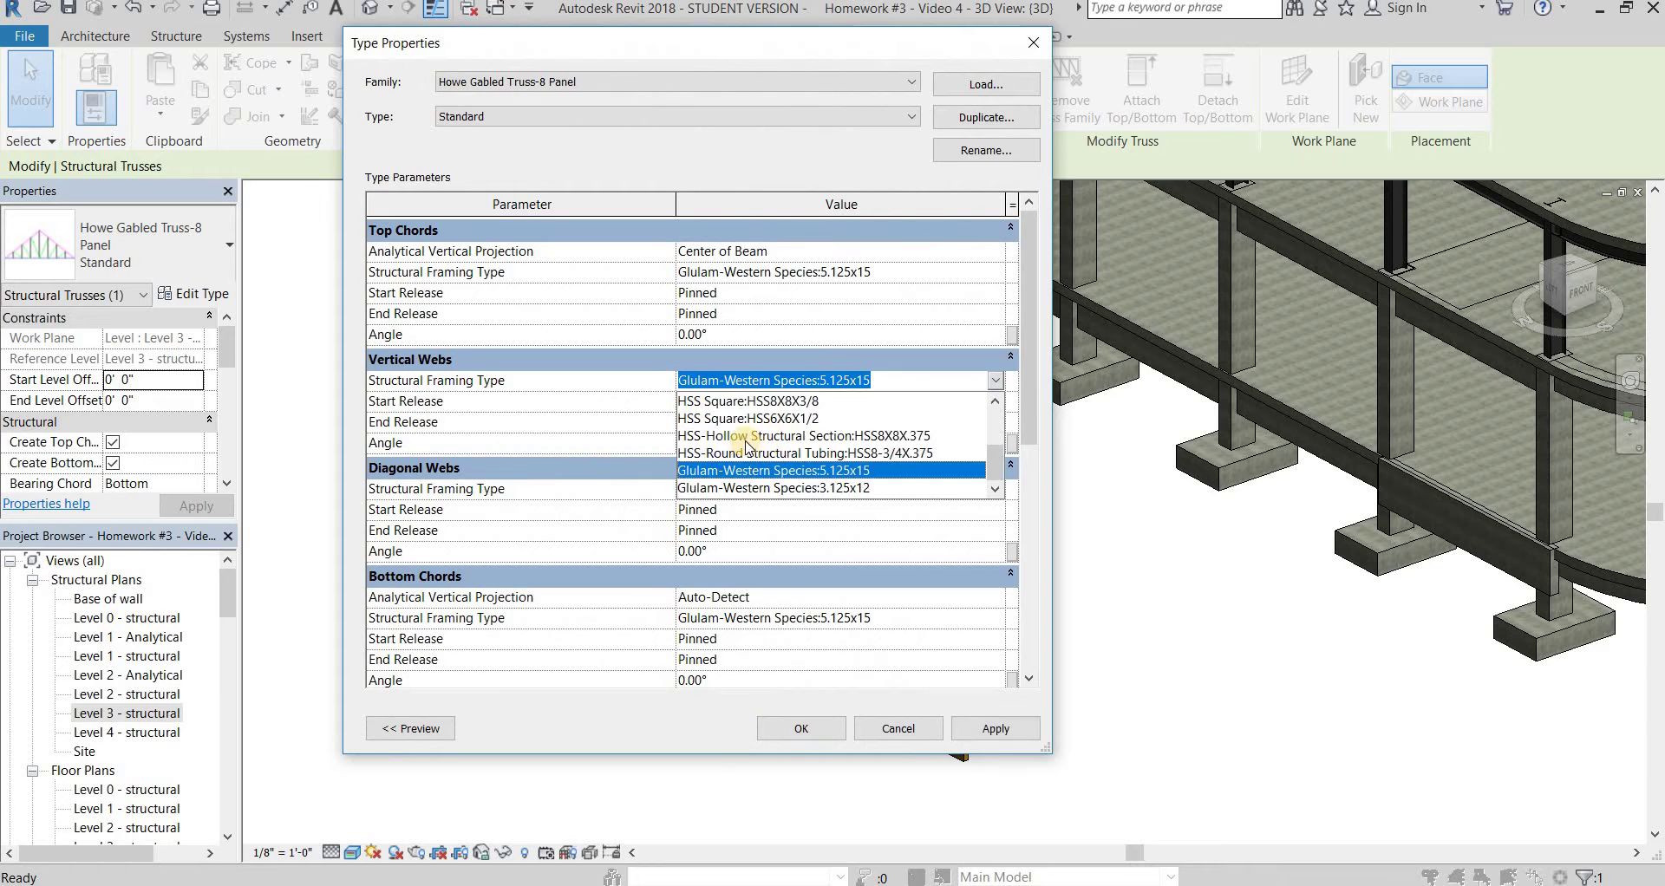
scroll(739, 464, up, 2)
click(738, 437)
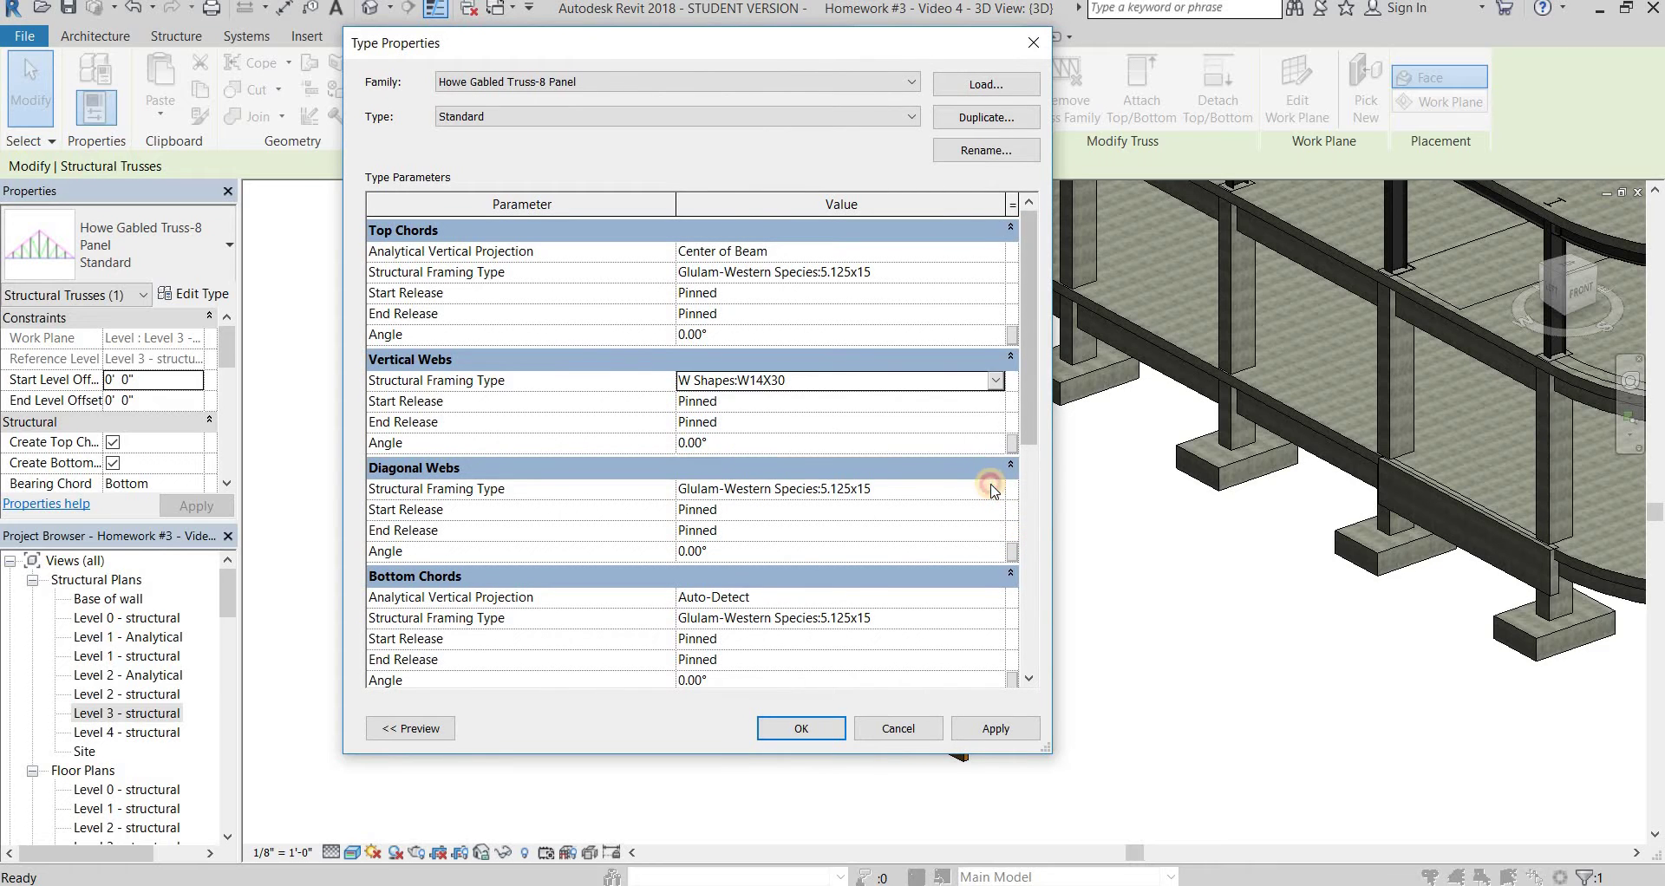
Set the diagonal webs' structural framing type to Concrete-Rectangular Beam:16 x 32 and apply the truss type changes
click(991, 487)
scroll(747, 548, up, 2)
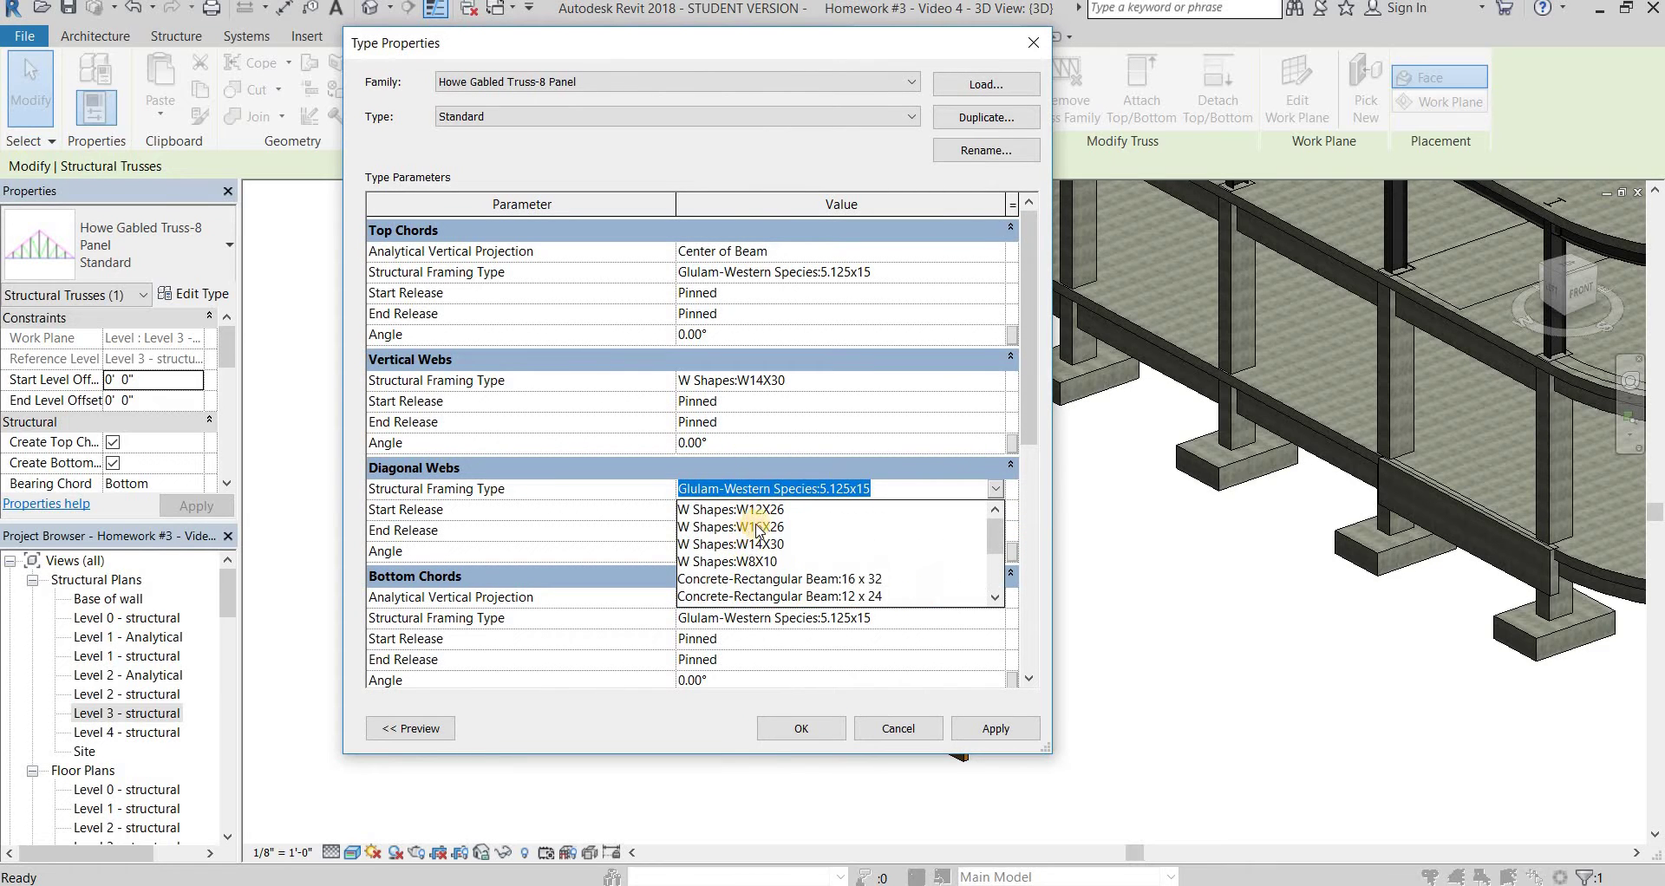
scroll(757, 531, down, 2)
scroll(772, 572, up, 2)
click(802, 732)
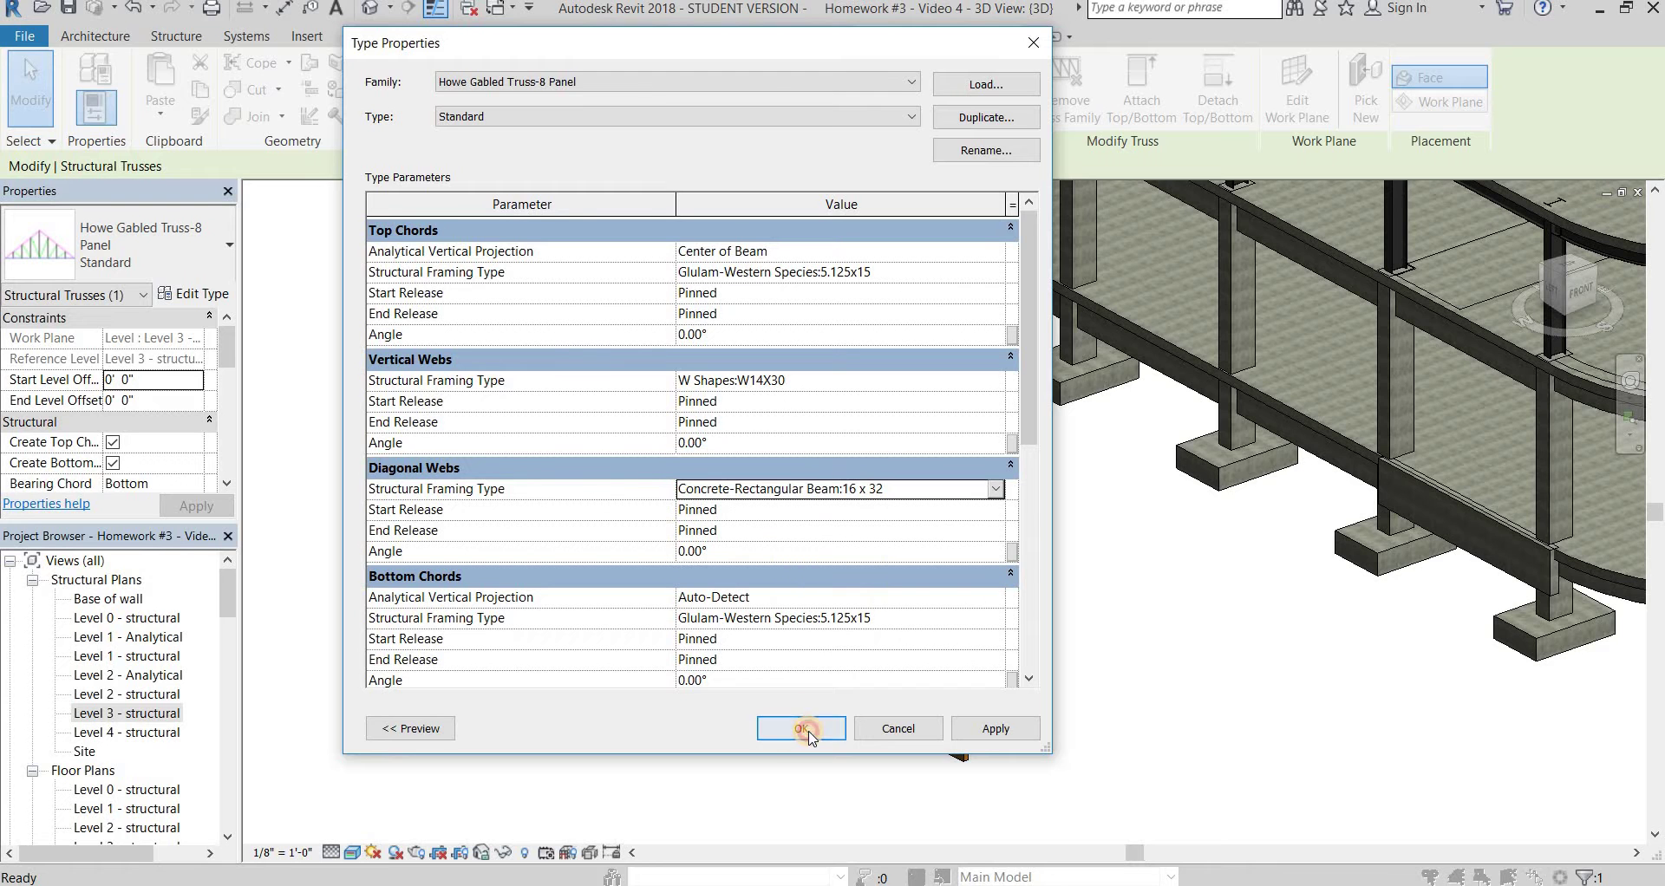
click(768, 734)
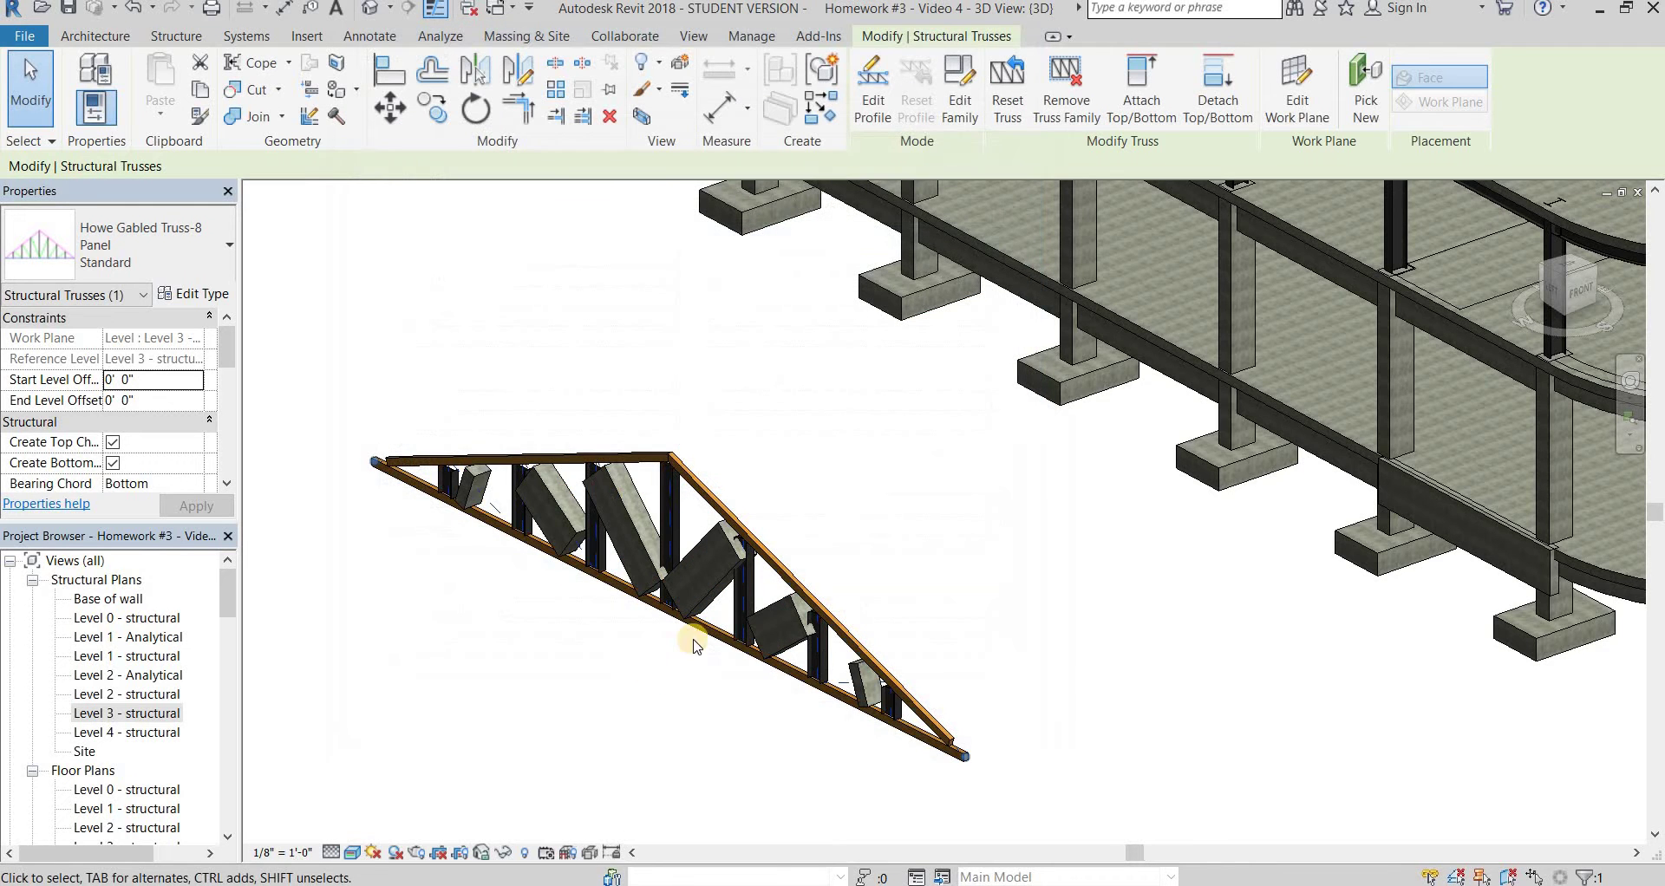
Inspect the trial truss beside the building and delete it
shift+middle_drag(930, 636, 732, 471)
scroll(677, 487, up, 3)
scroll(816, 488, down, 5)
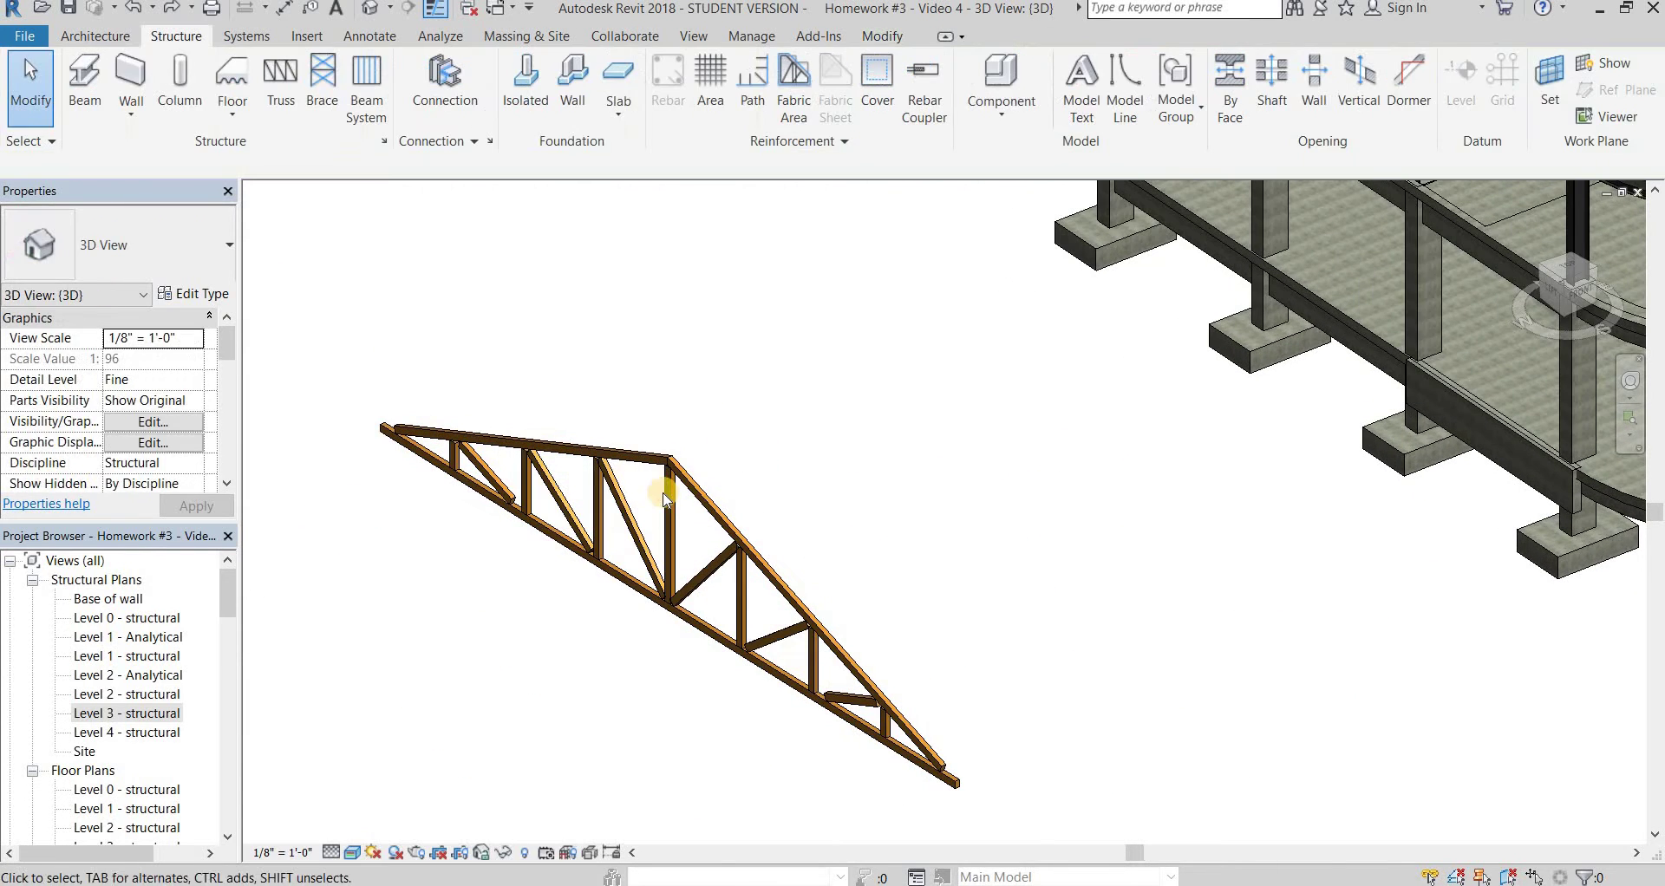
click(667, 492)
key(Delete)
Set the work plane by name to Level : Level 3 - structural
scroll(713, 569, down, 4)
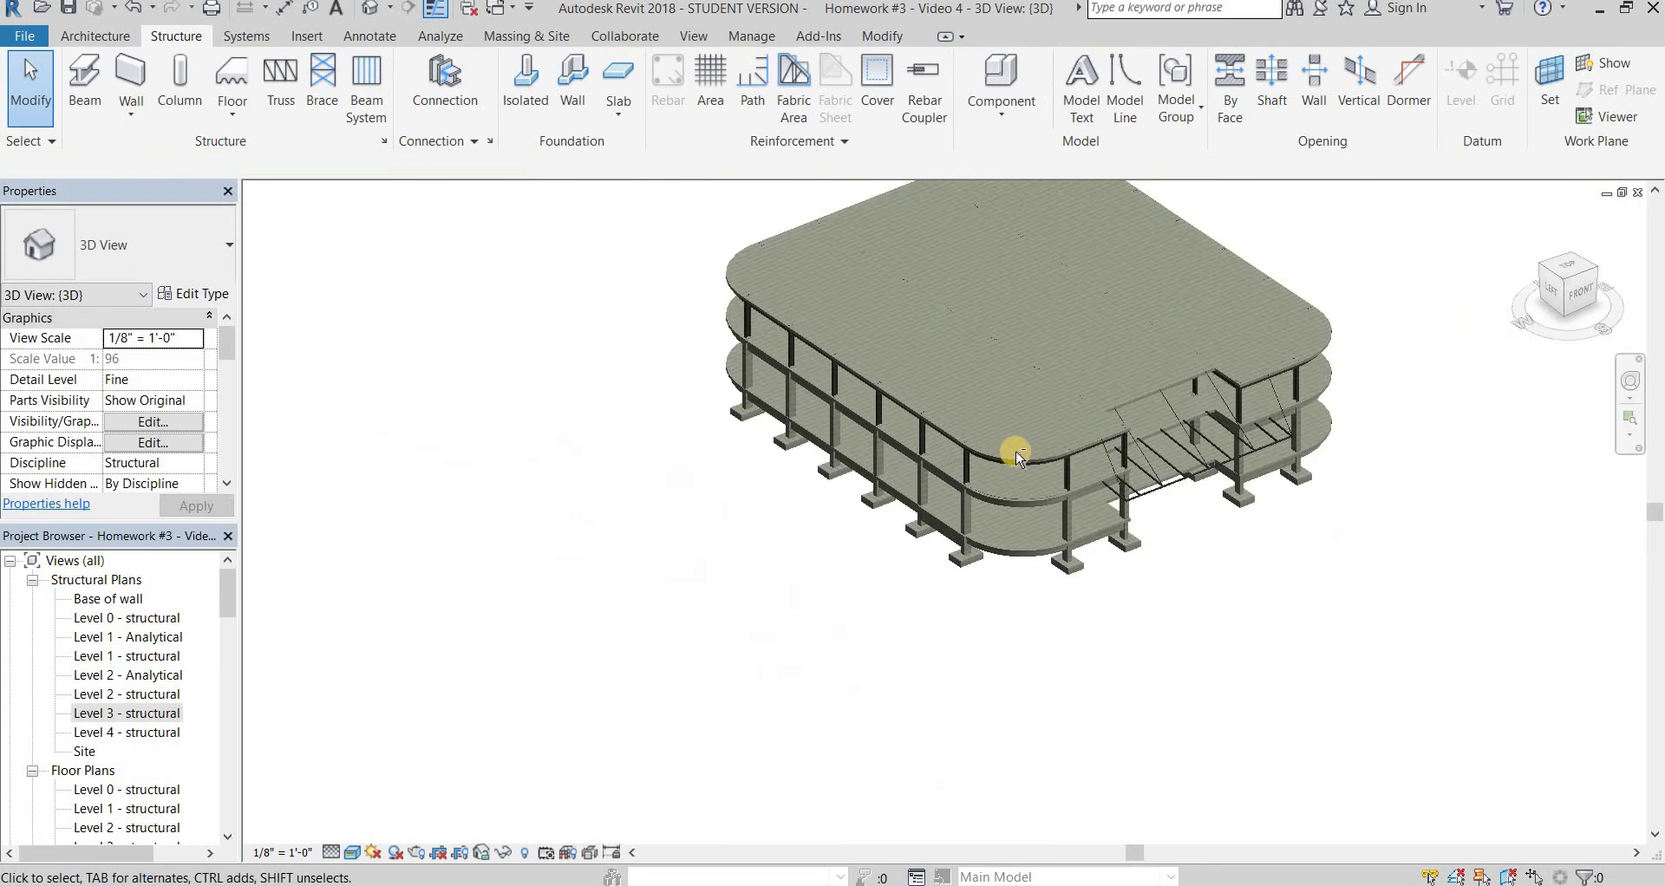
scroll(822, 462, down, 2)
shift+middle_drag(822, 461, 947, 573)
scroll(947, 572, up, 3)
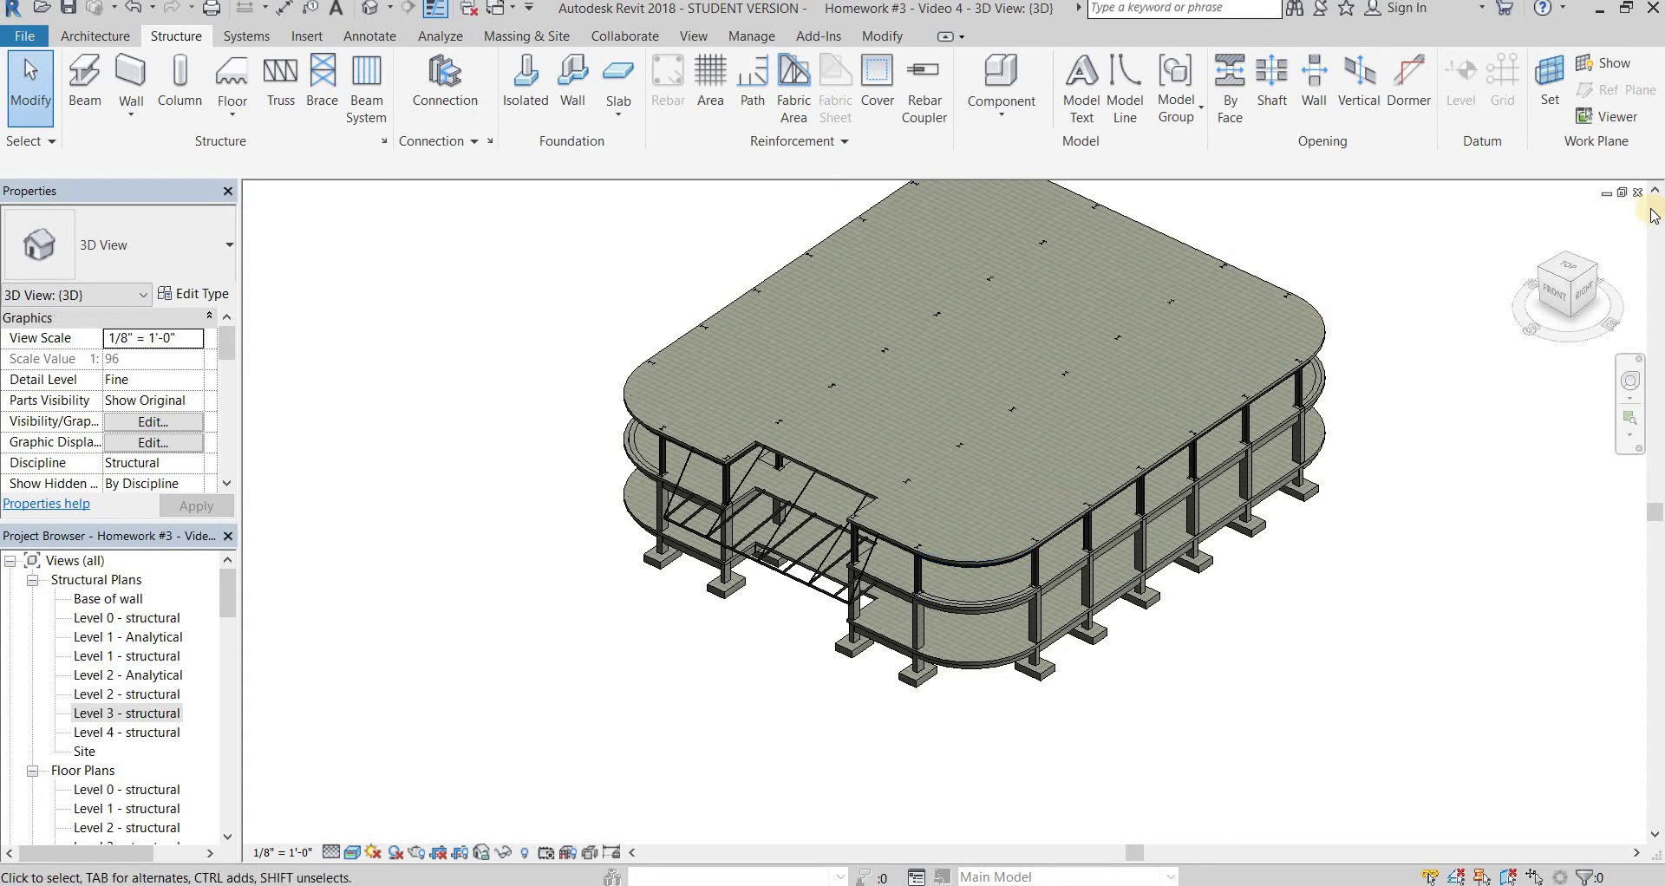
click(1557, 93)
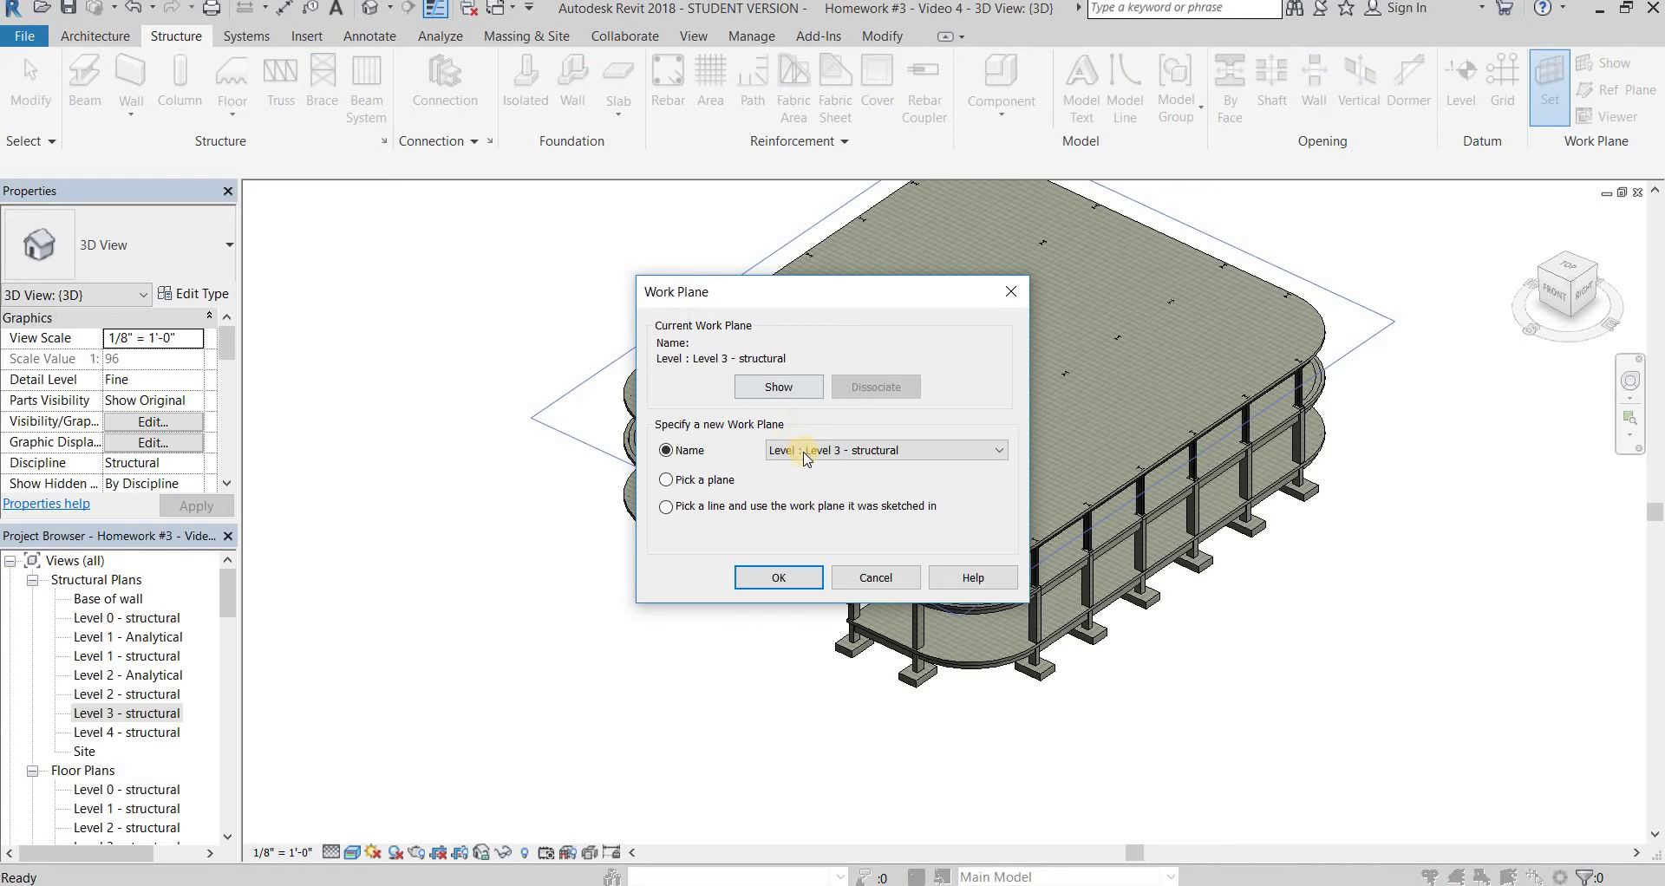
click(806, 449)
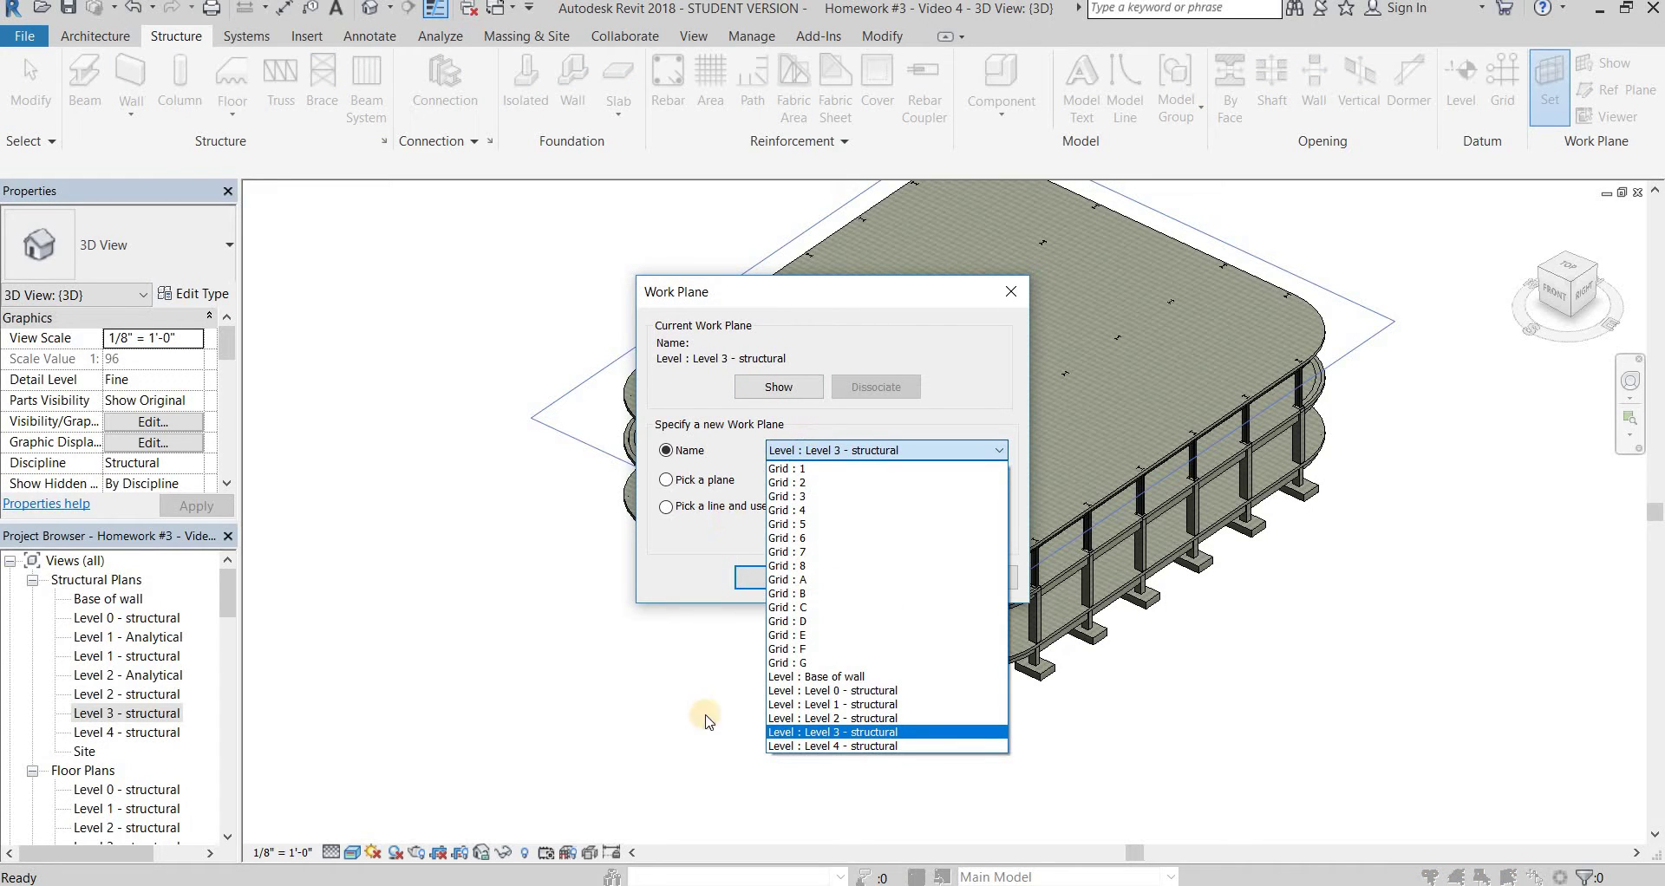
click(832, 733)
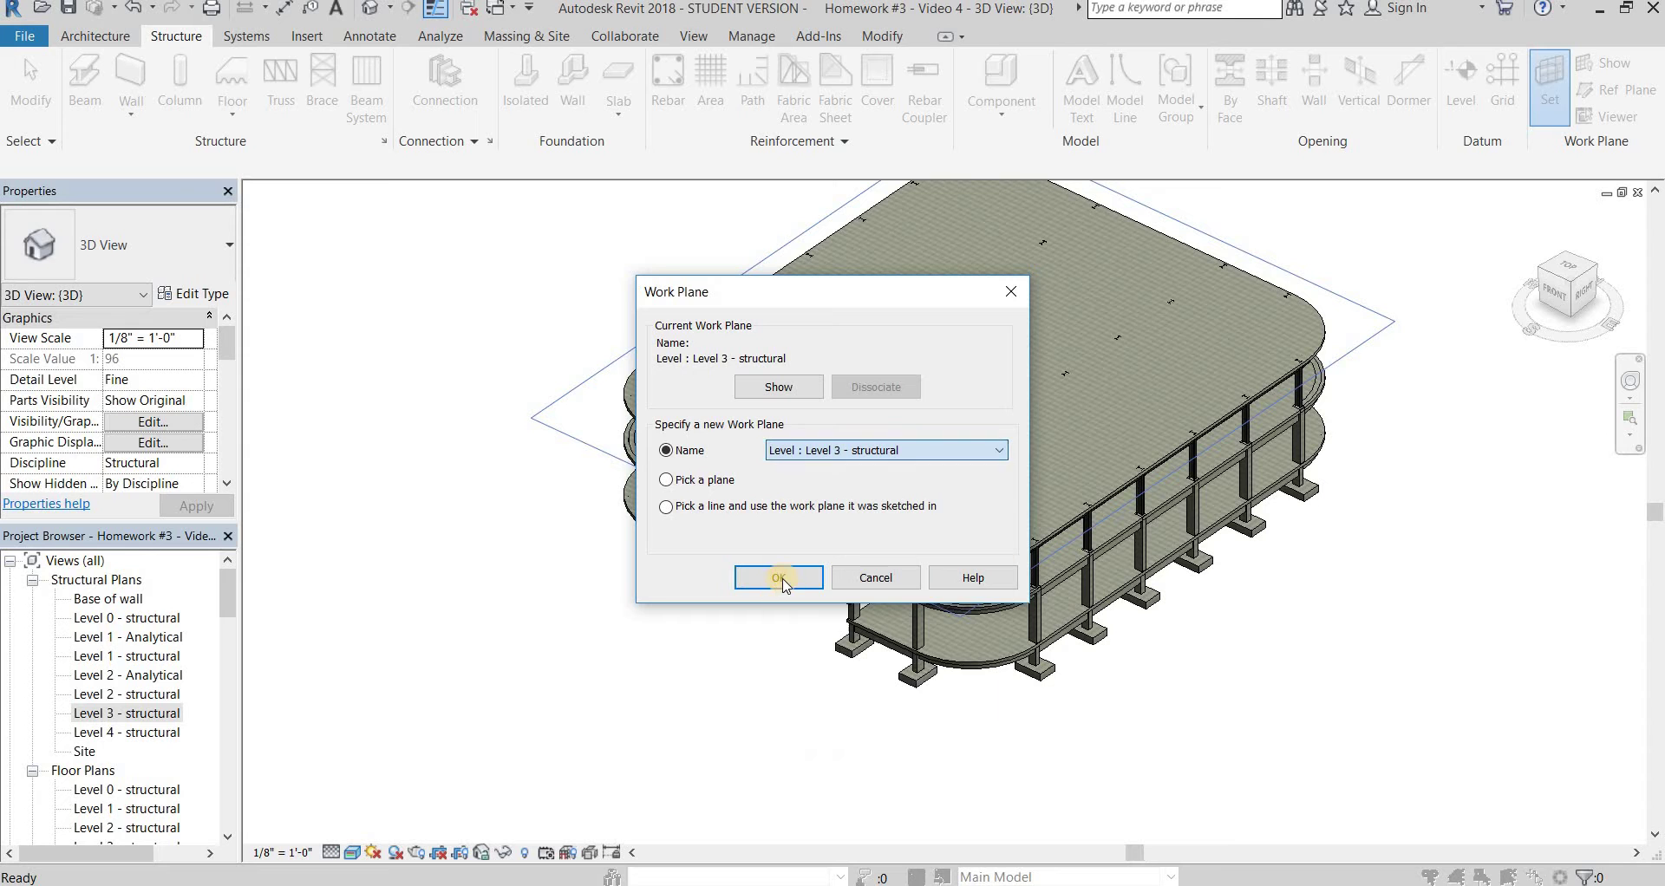
click(779, 578)
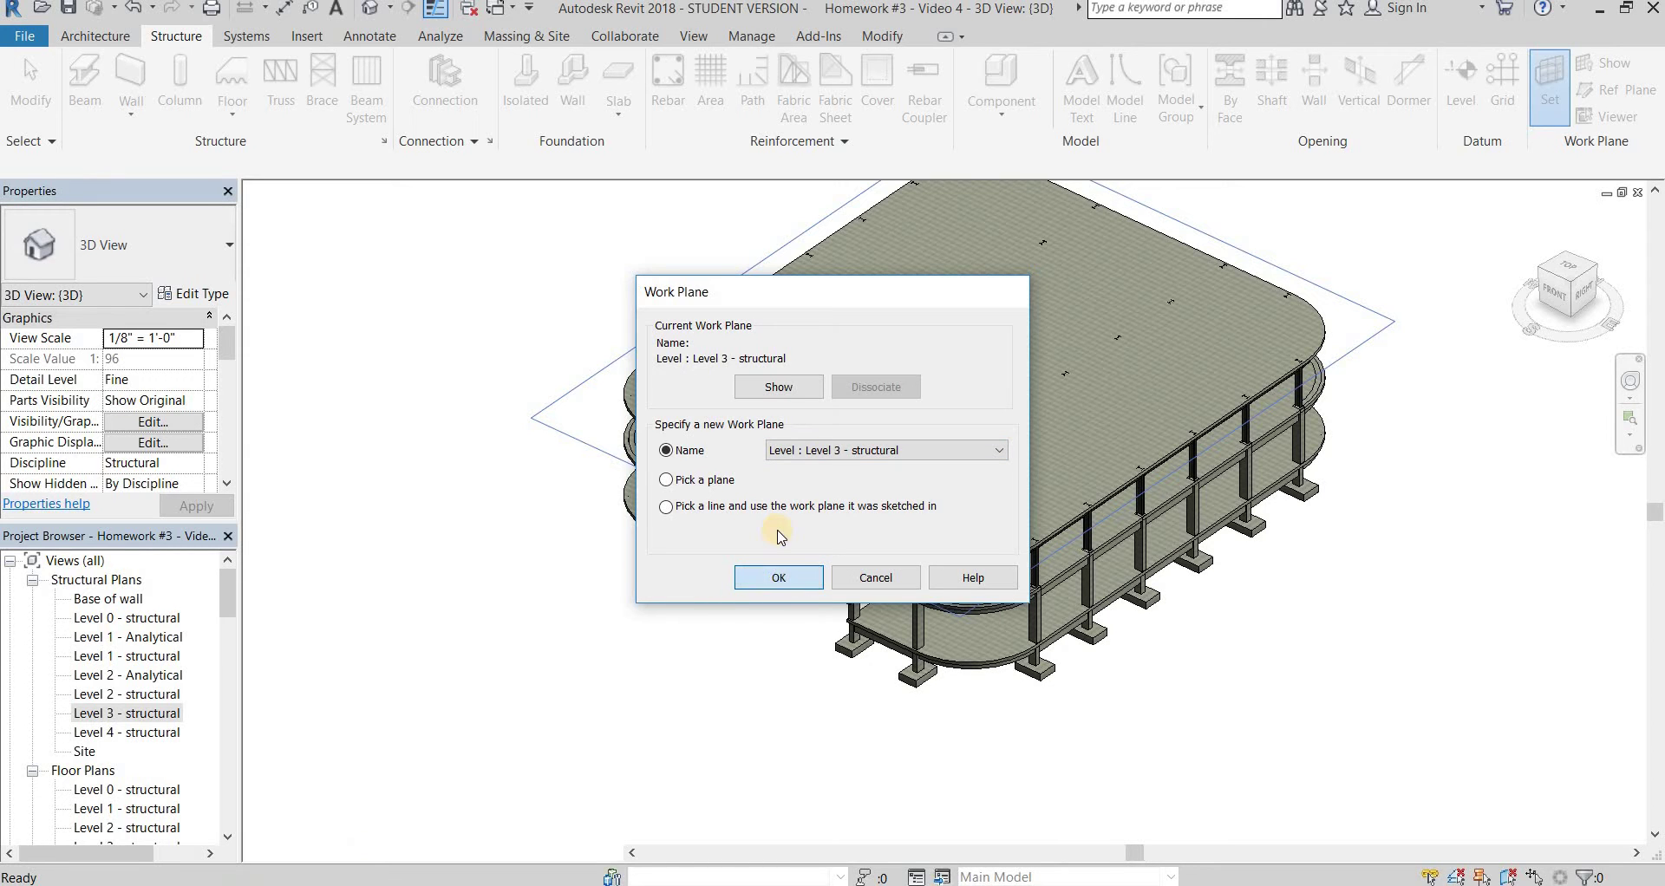
In the top view, start a Howe Gabled Truss-8 Panel on Level 3 at the outer flange of the northernmost west-side column
click(1568, 267)
scroll(893, 260, up, 5)
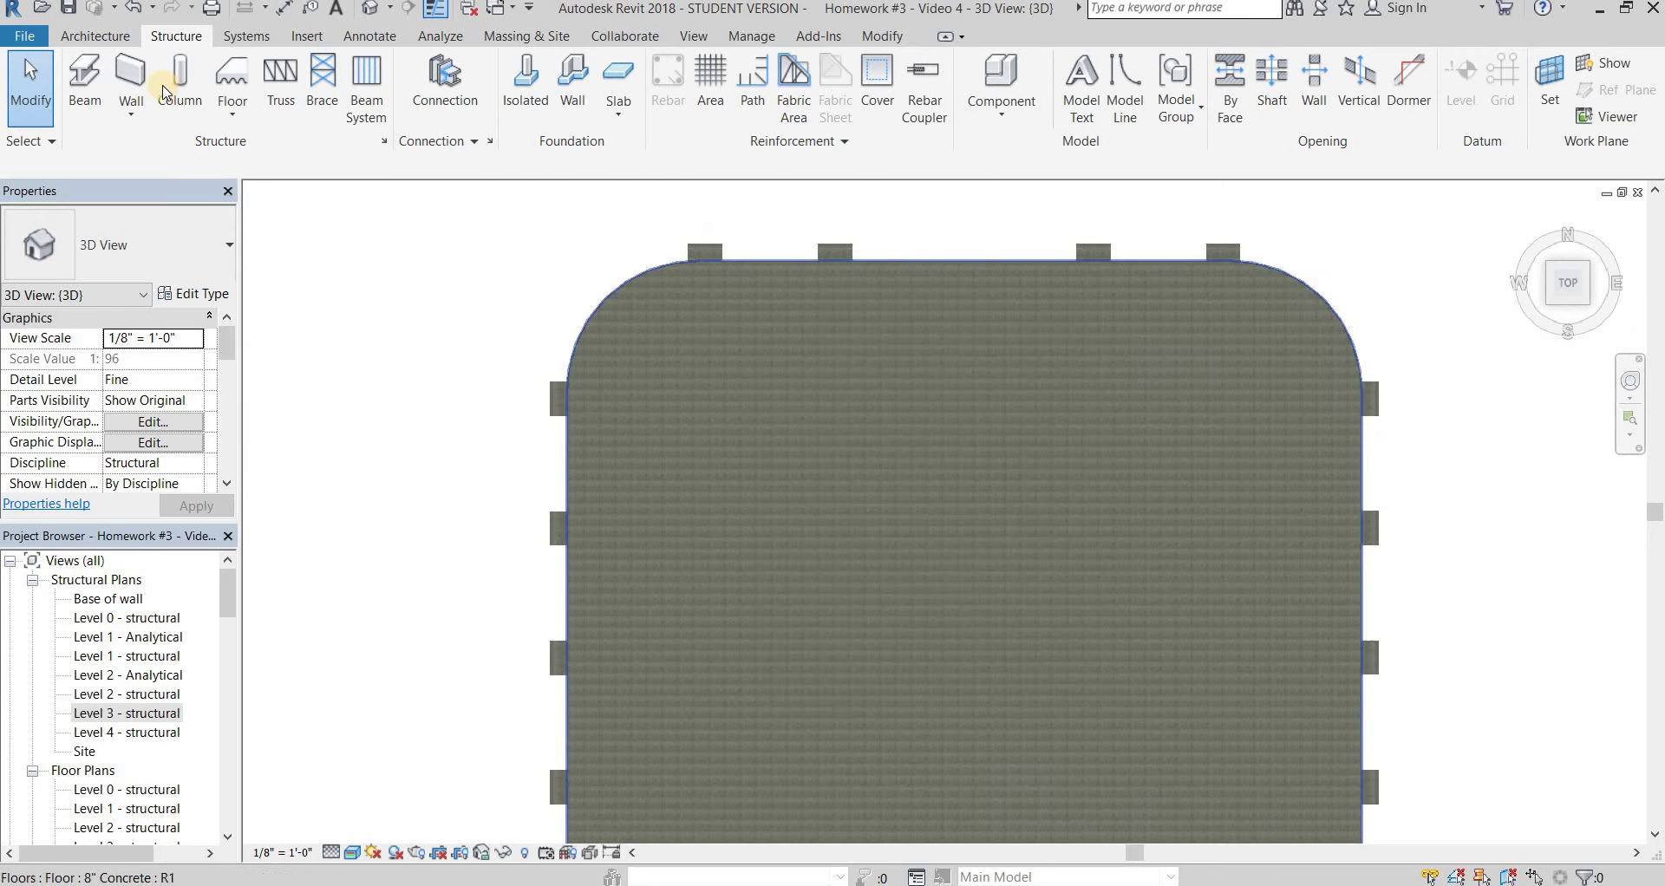
click(280, 78)
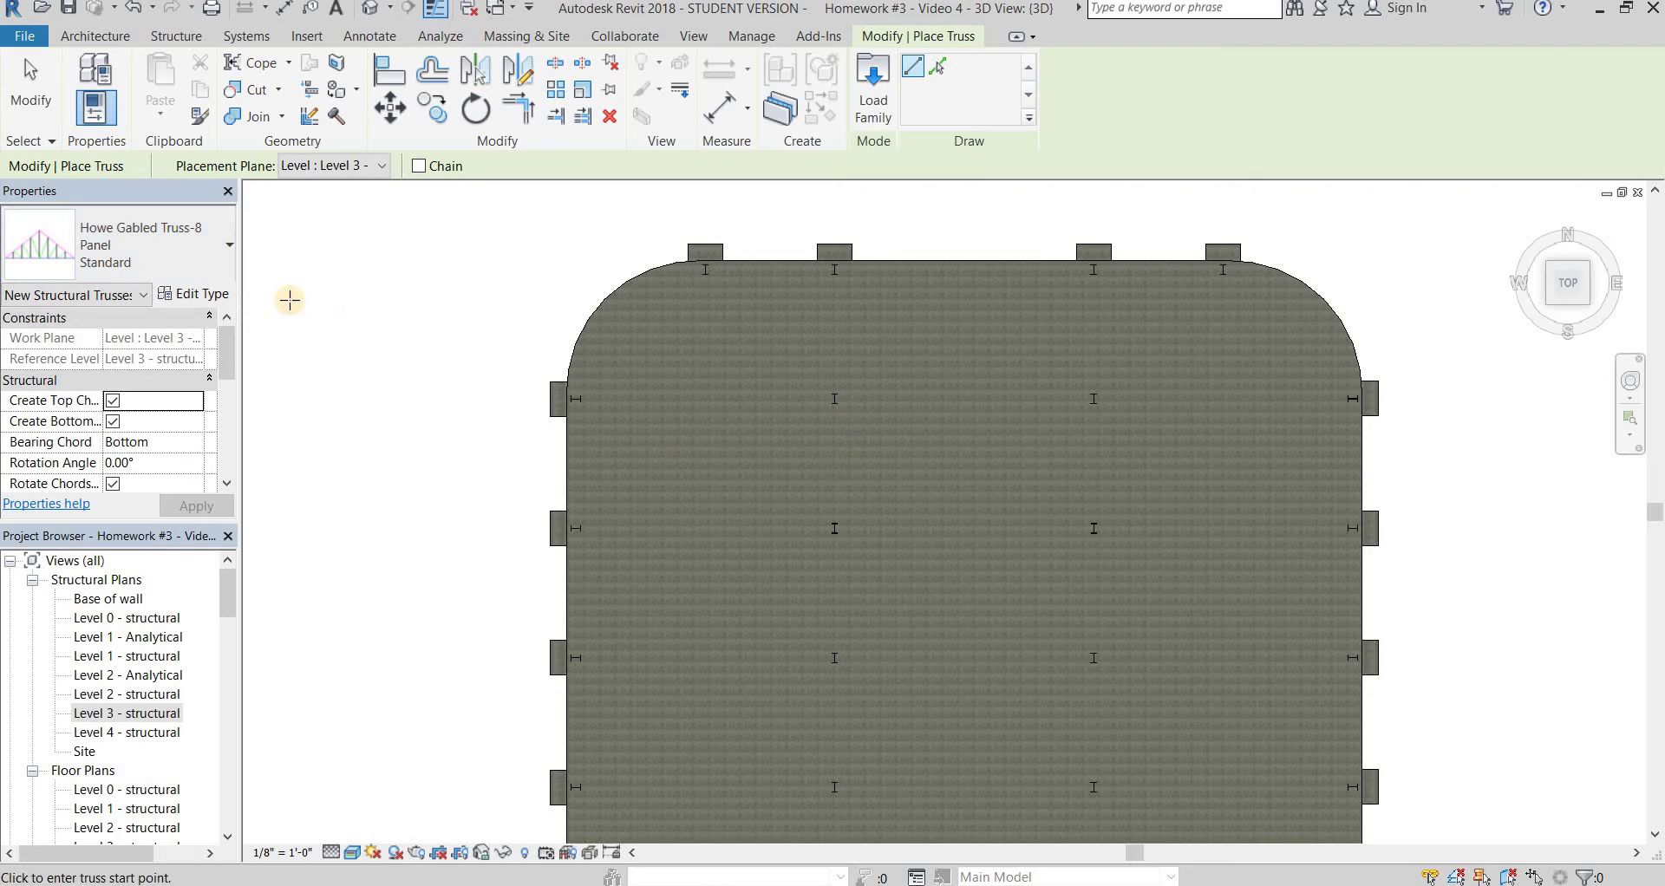
scroll(290, 300, up, 6)
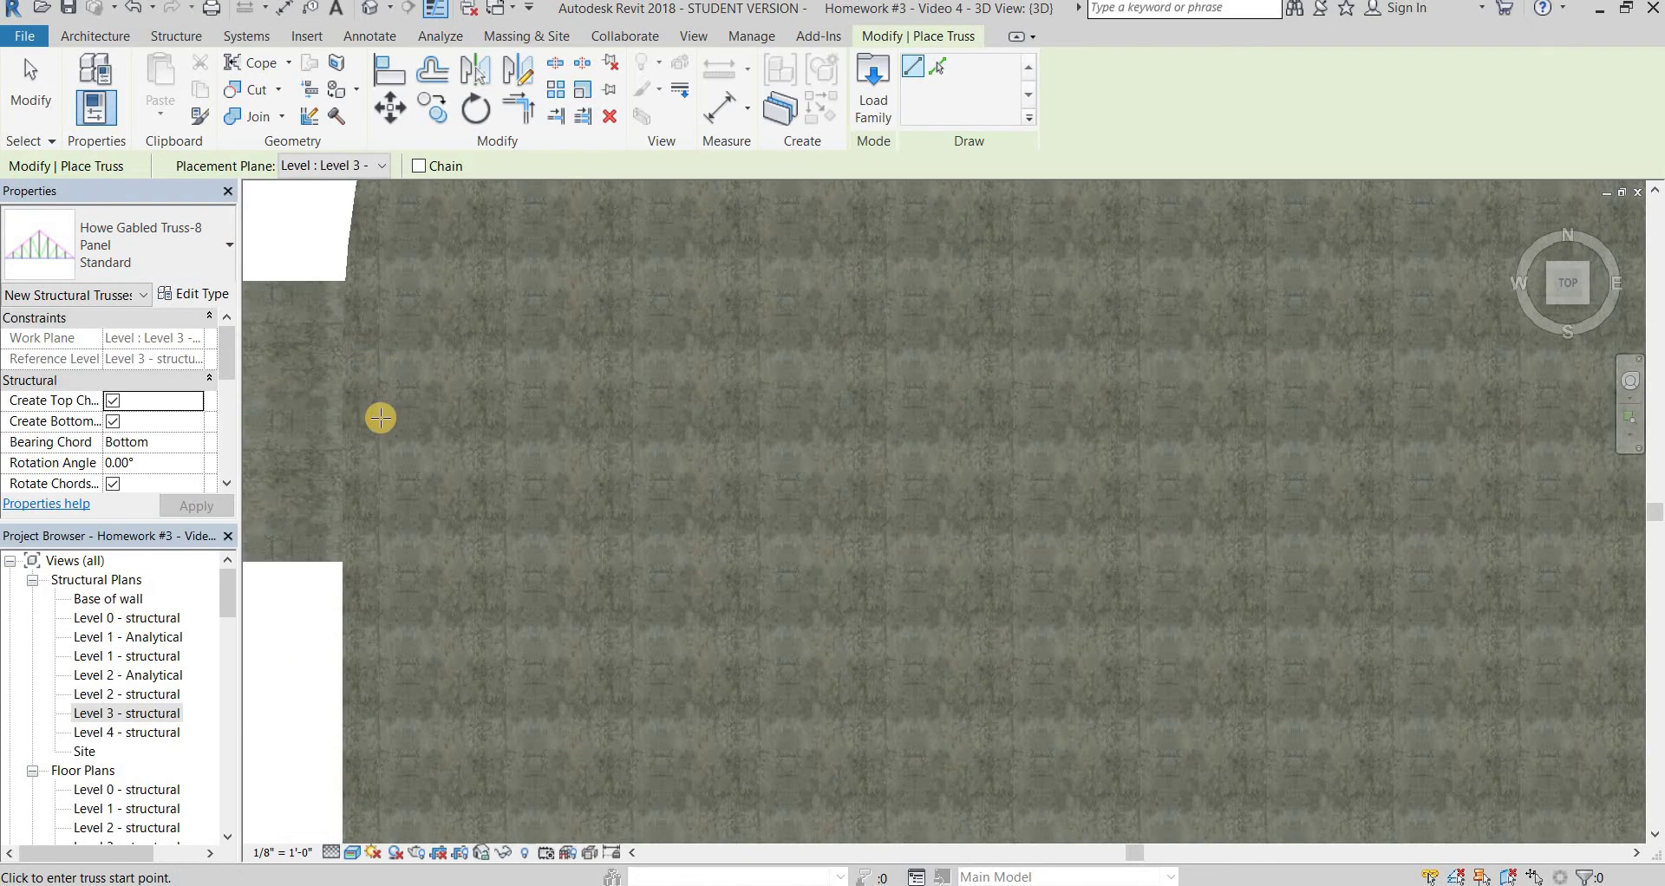
scroll(381, 418, up, 4)
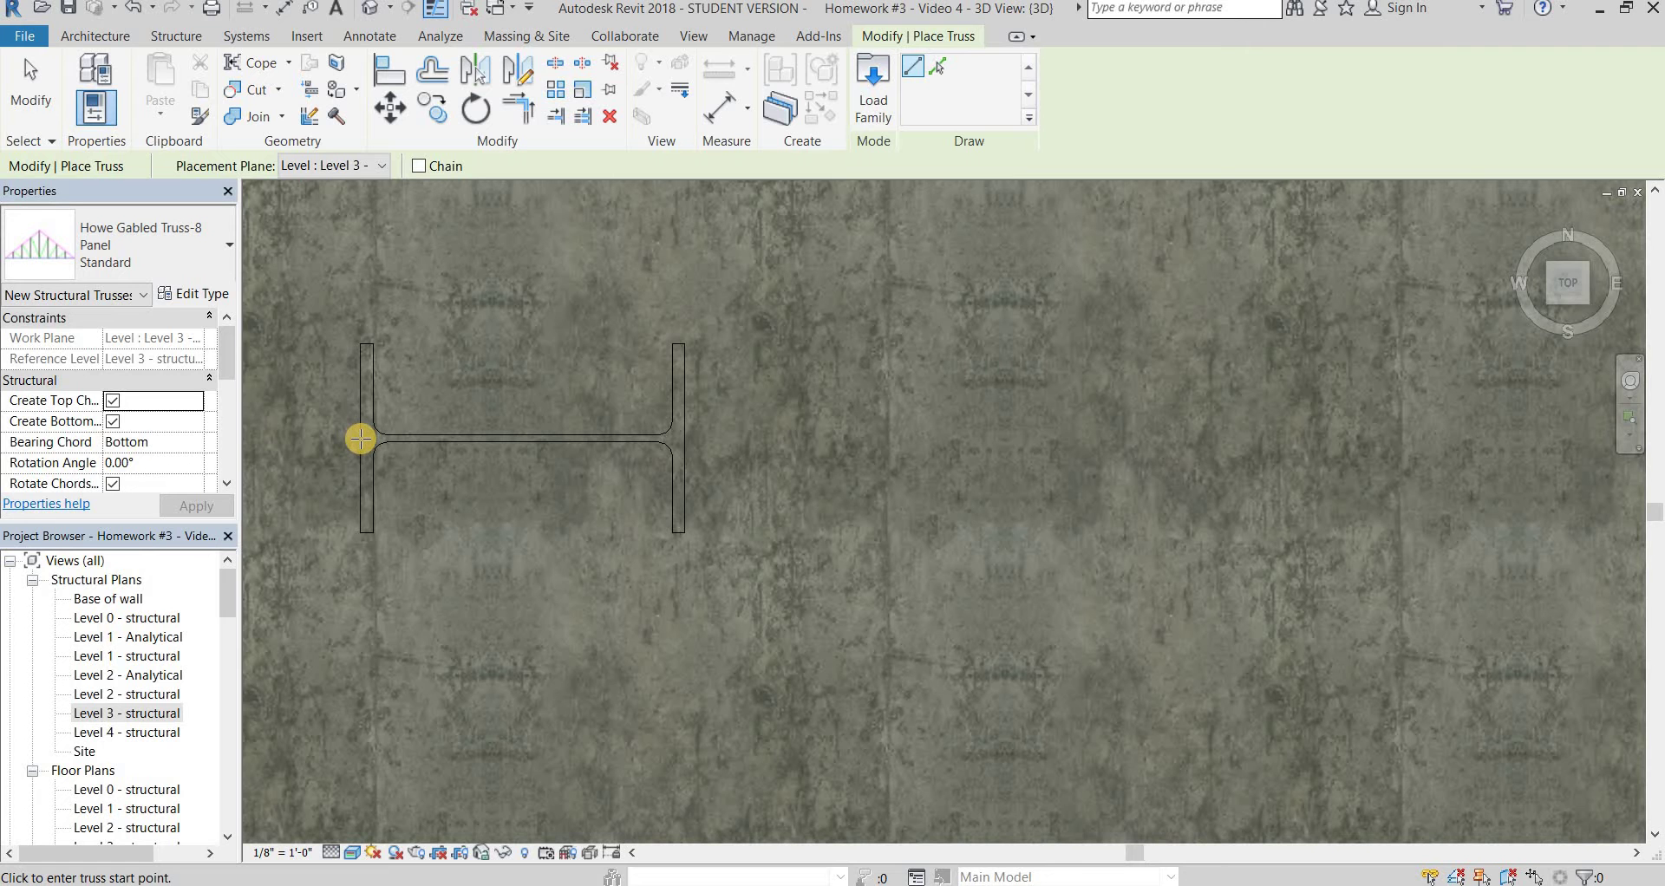
click(289, 442)
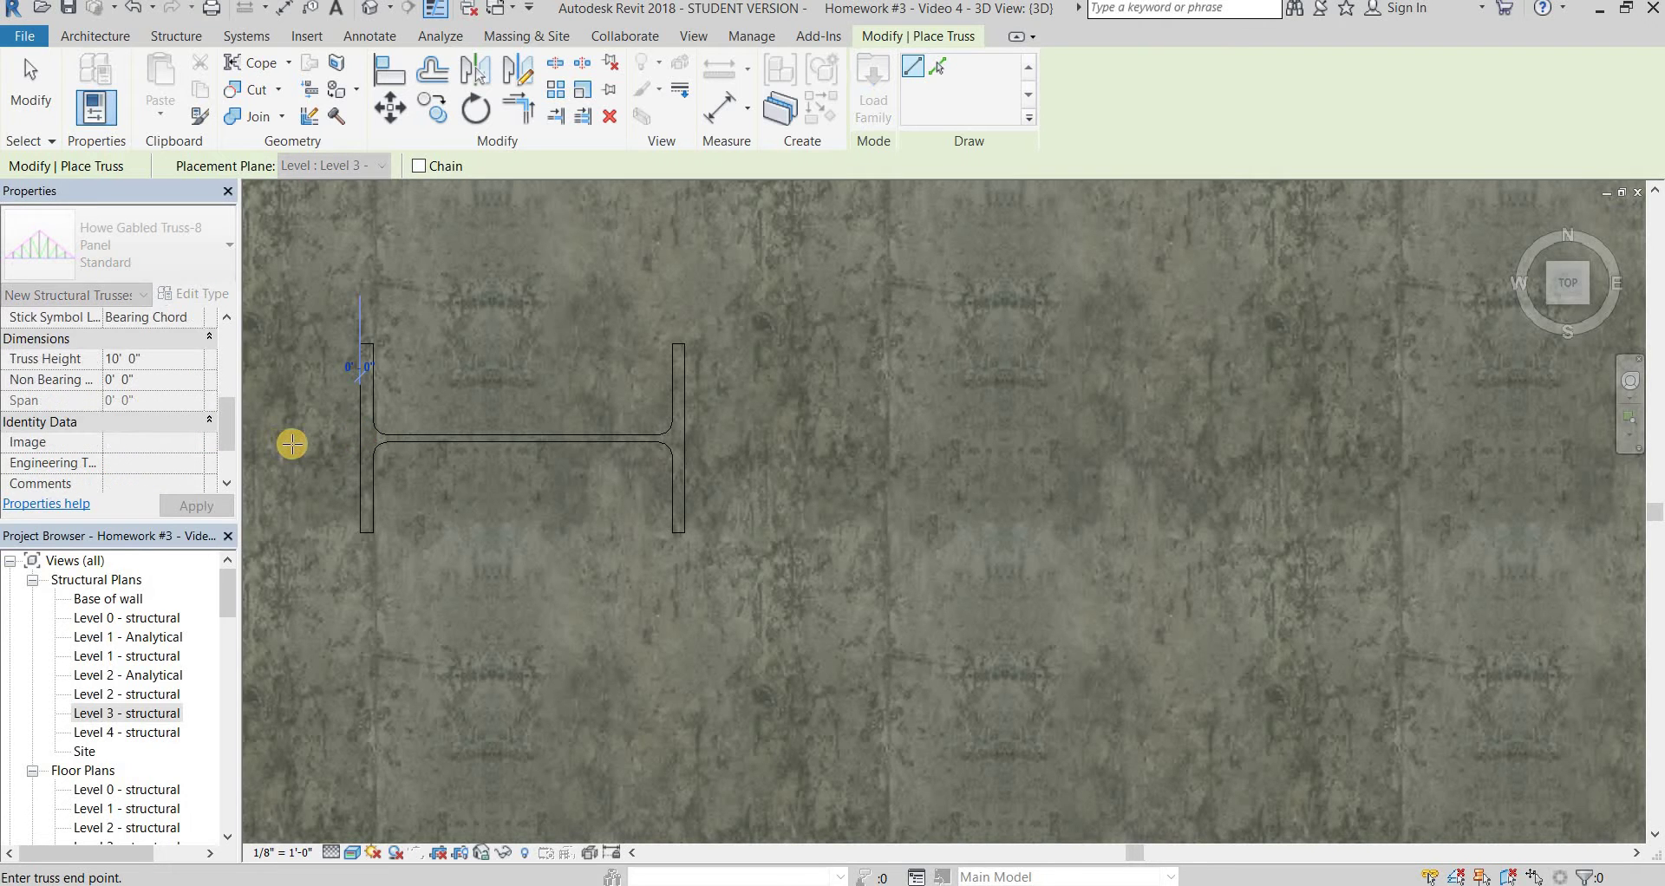
End the truss horizontally at the outer flange of the opposite east-side column and finish placement
scroll(301, 442, up, 5)
scroll(304, 438, down, 6)
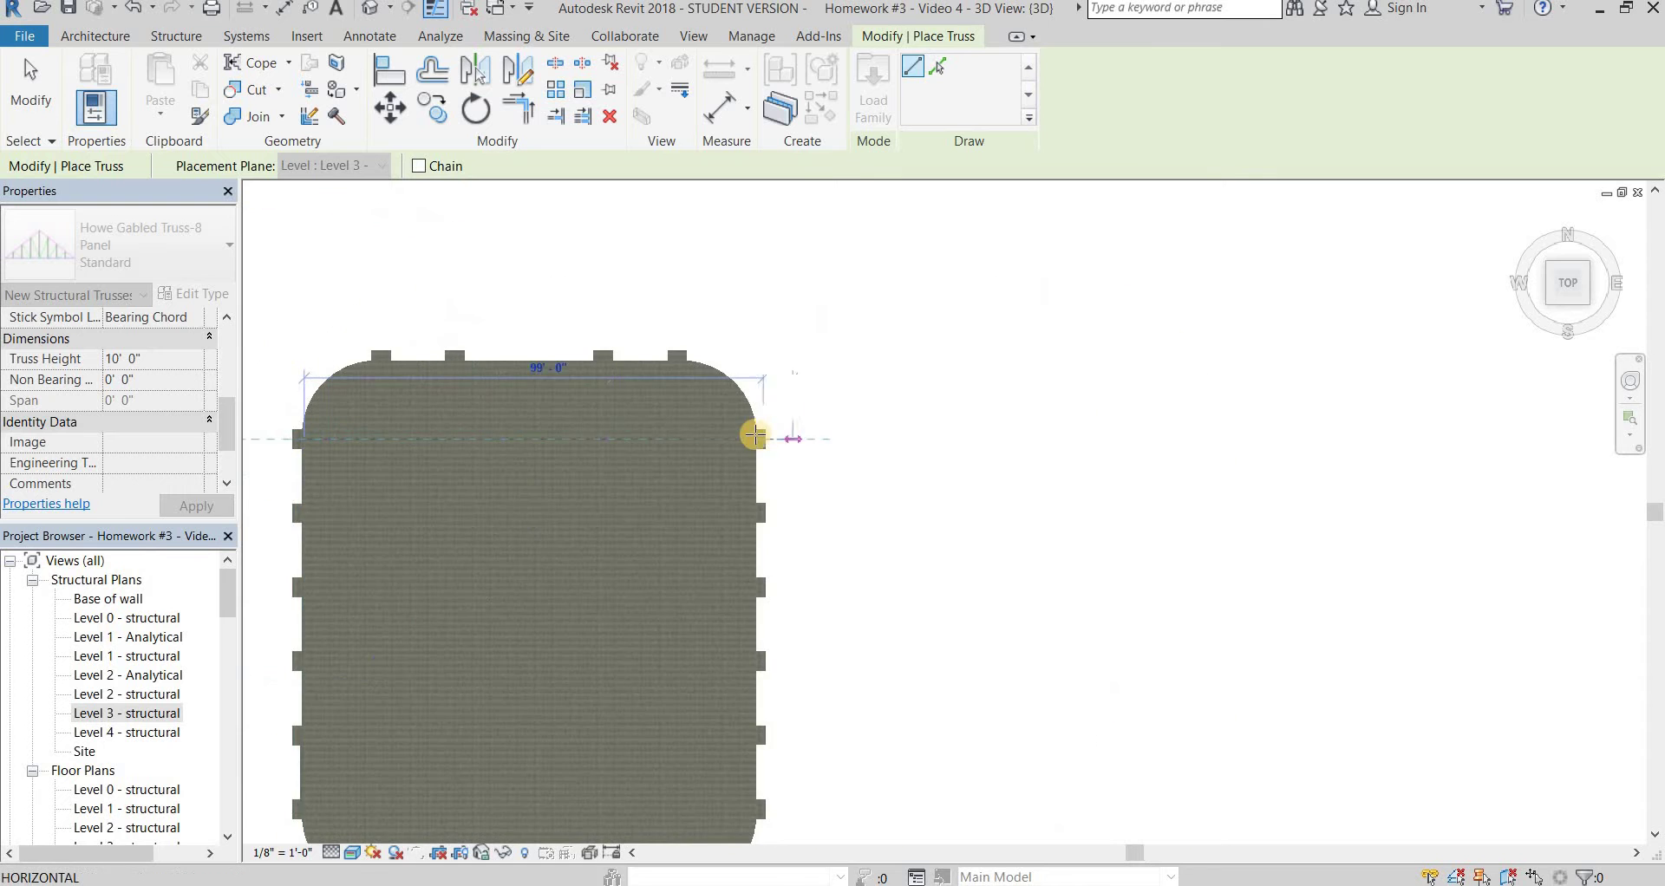
scroll(696, 446, up, 6)
scroll(697, 455, up, 5)
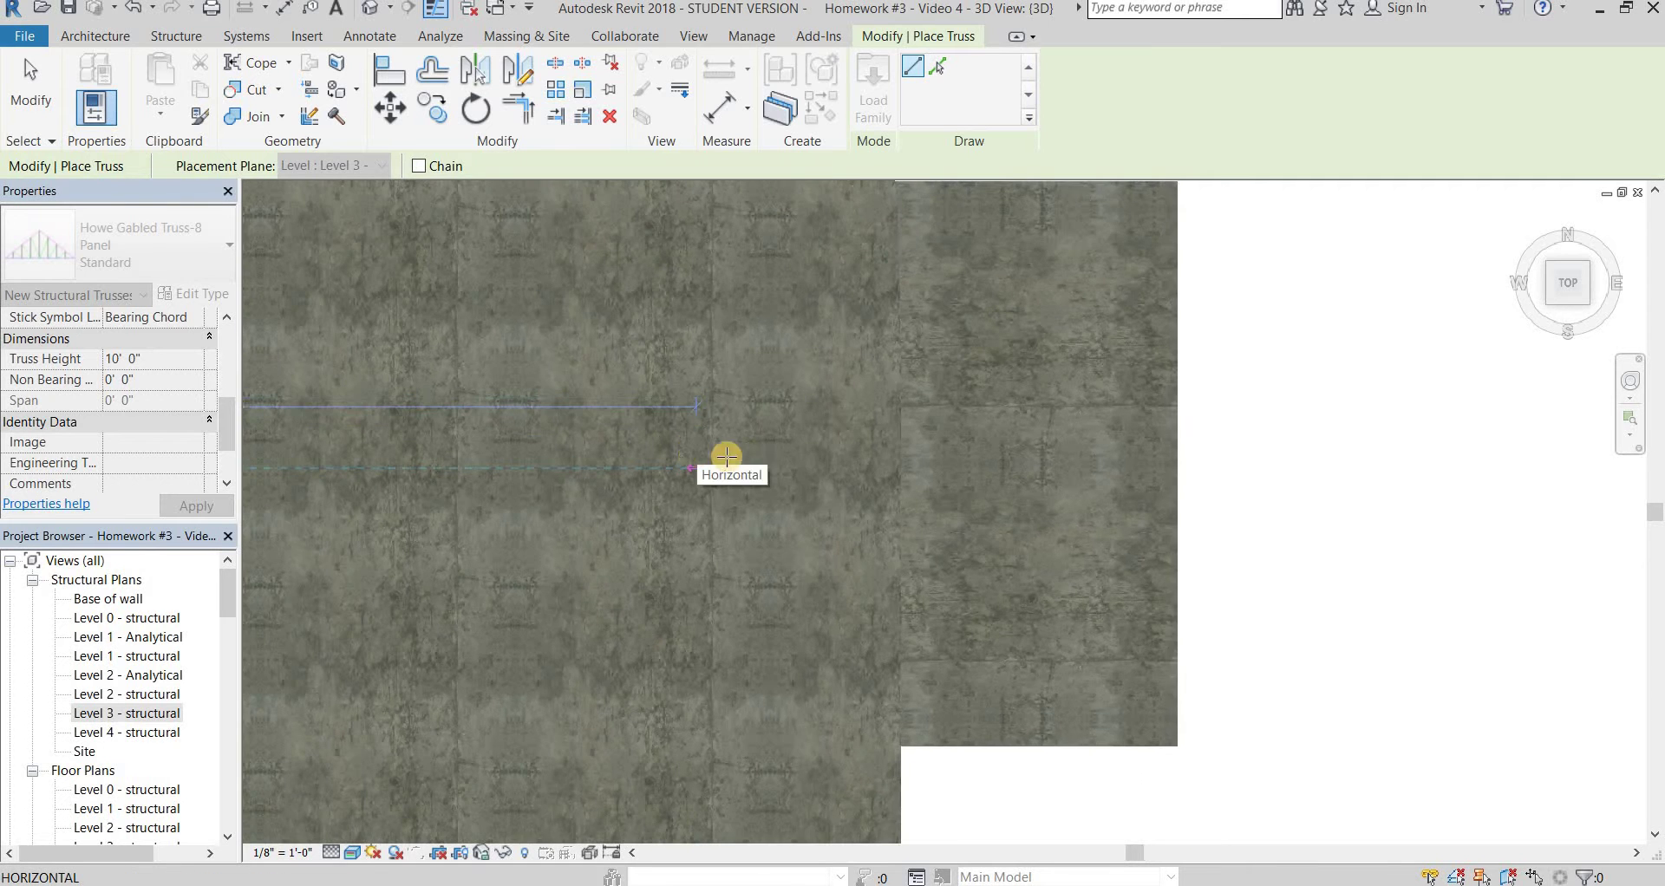
scroll(830, 486, up, 3)
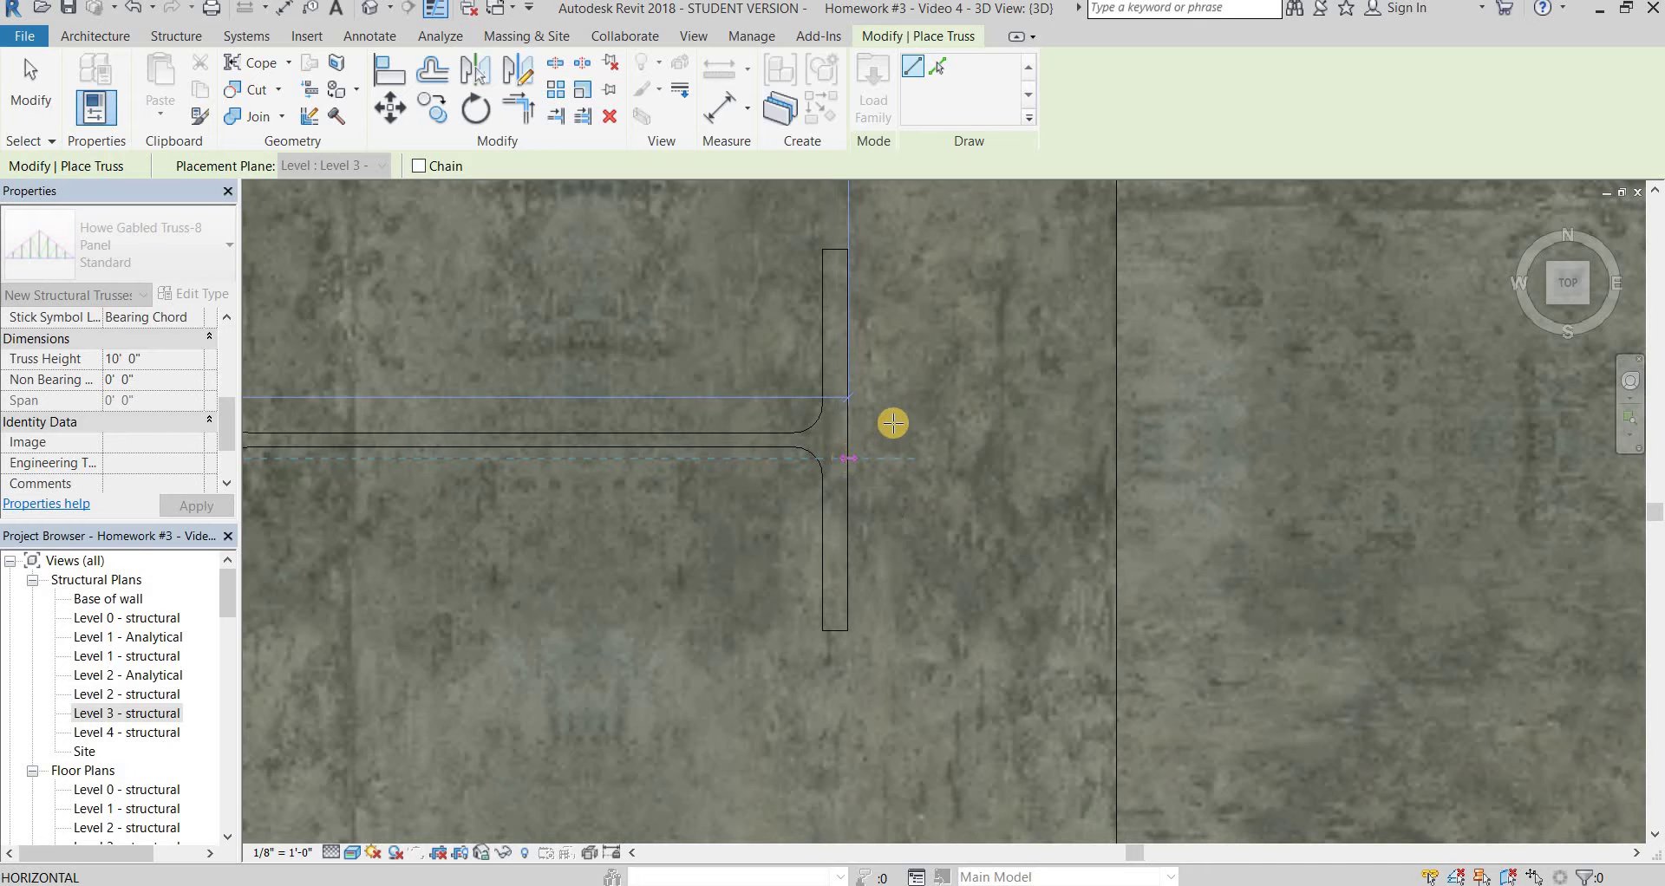
scroll(959, 376, down, 5)
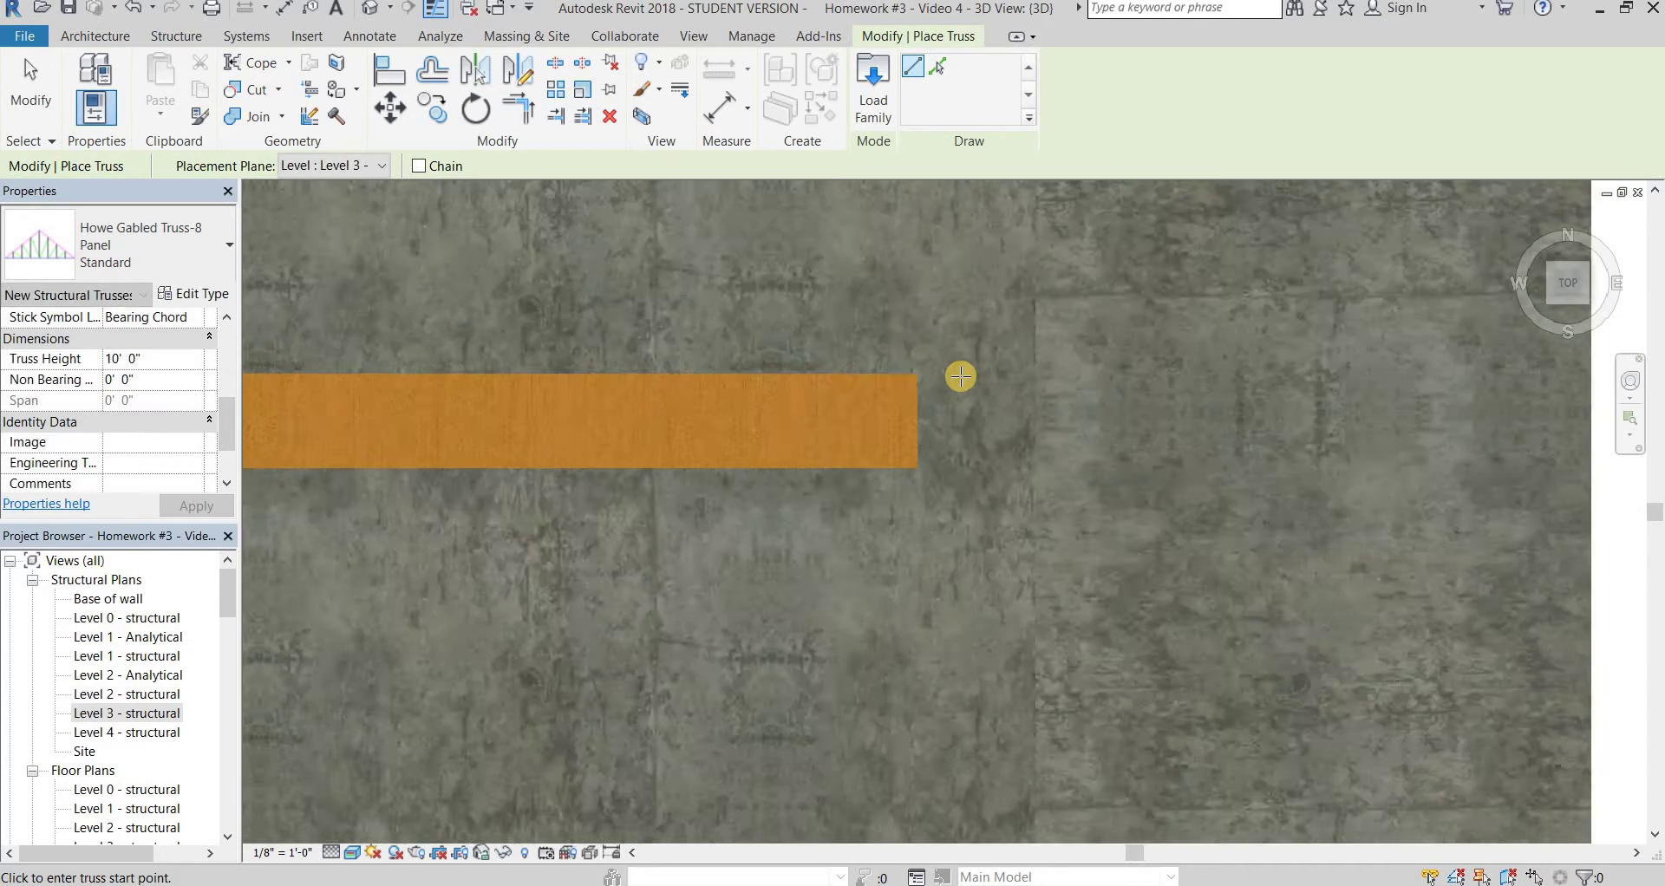
scroll(954, 377, down, 4)
shift+middle_drag(955, 376, 25, 728)
key(Escape)
key(Escape)
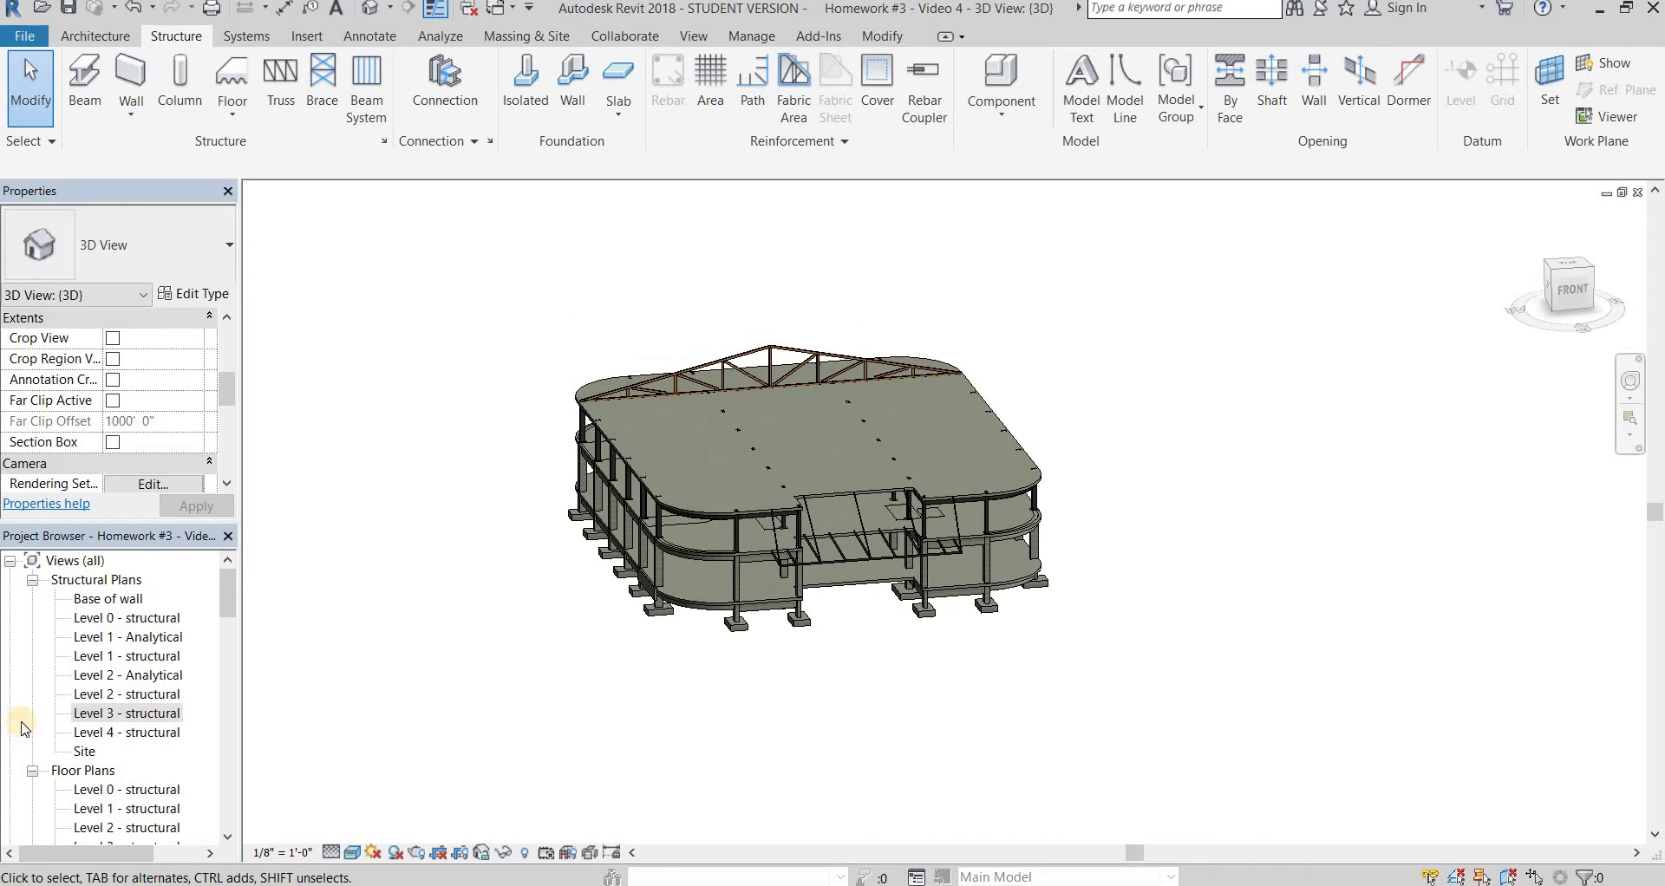
Go to the Level 3 - structural plan and open the Section 1 view from the section marker between grids 6 and 7
click(145, 697)
scroll(160, 780, down, 3)
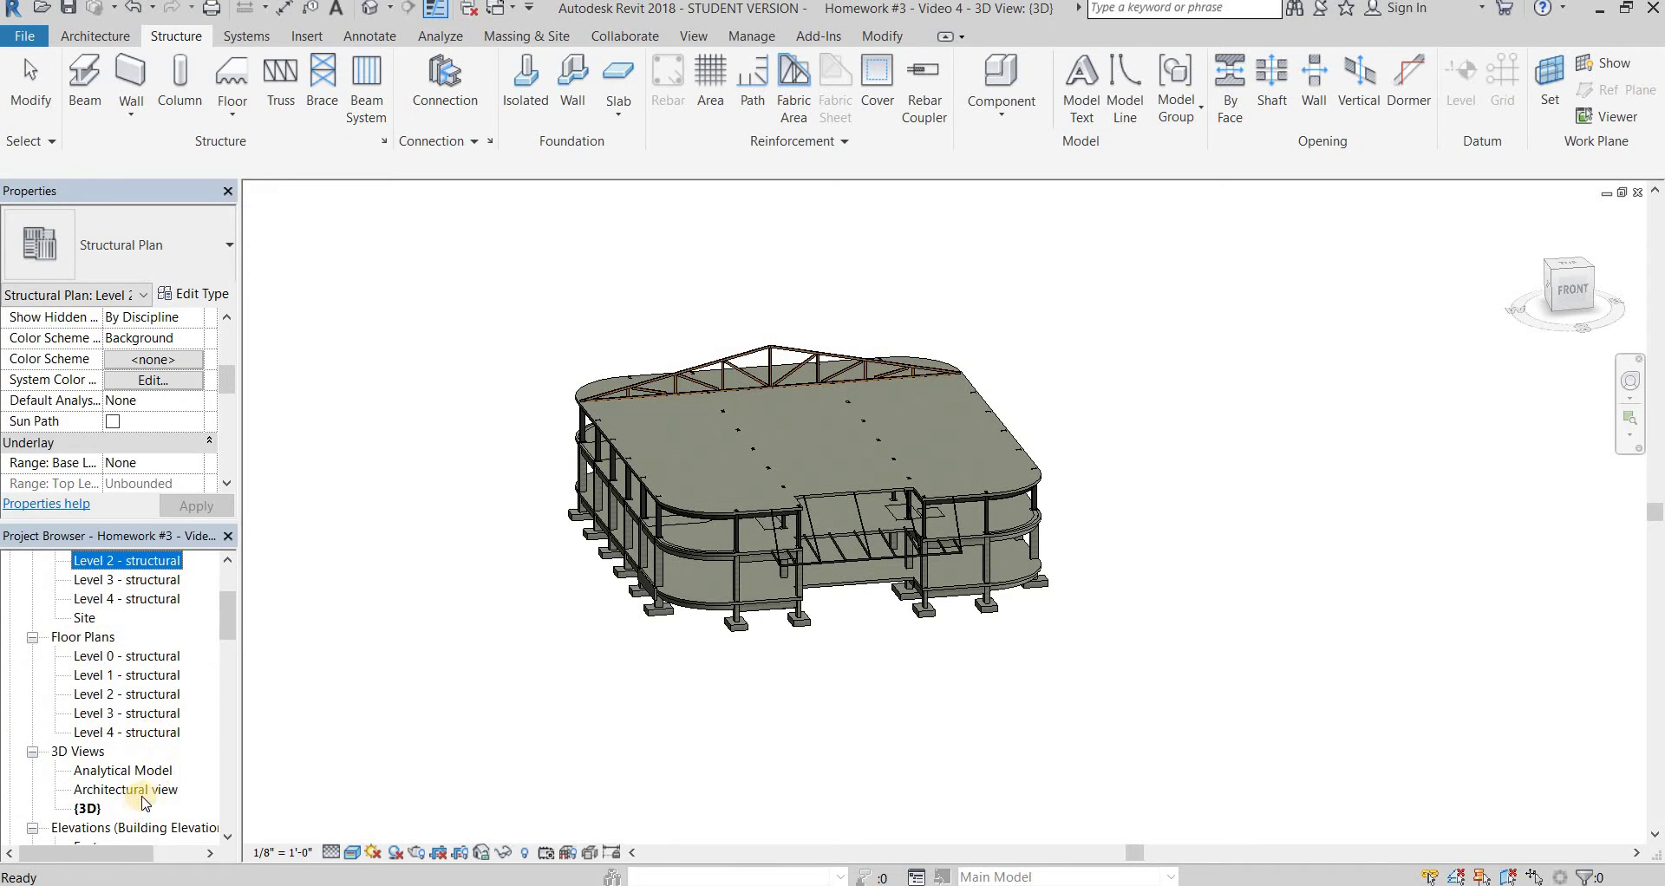
scroll(139, 668, up, 3)
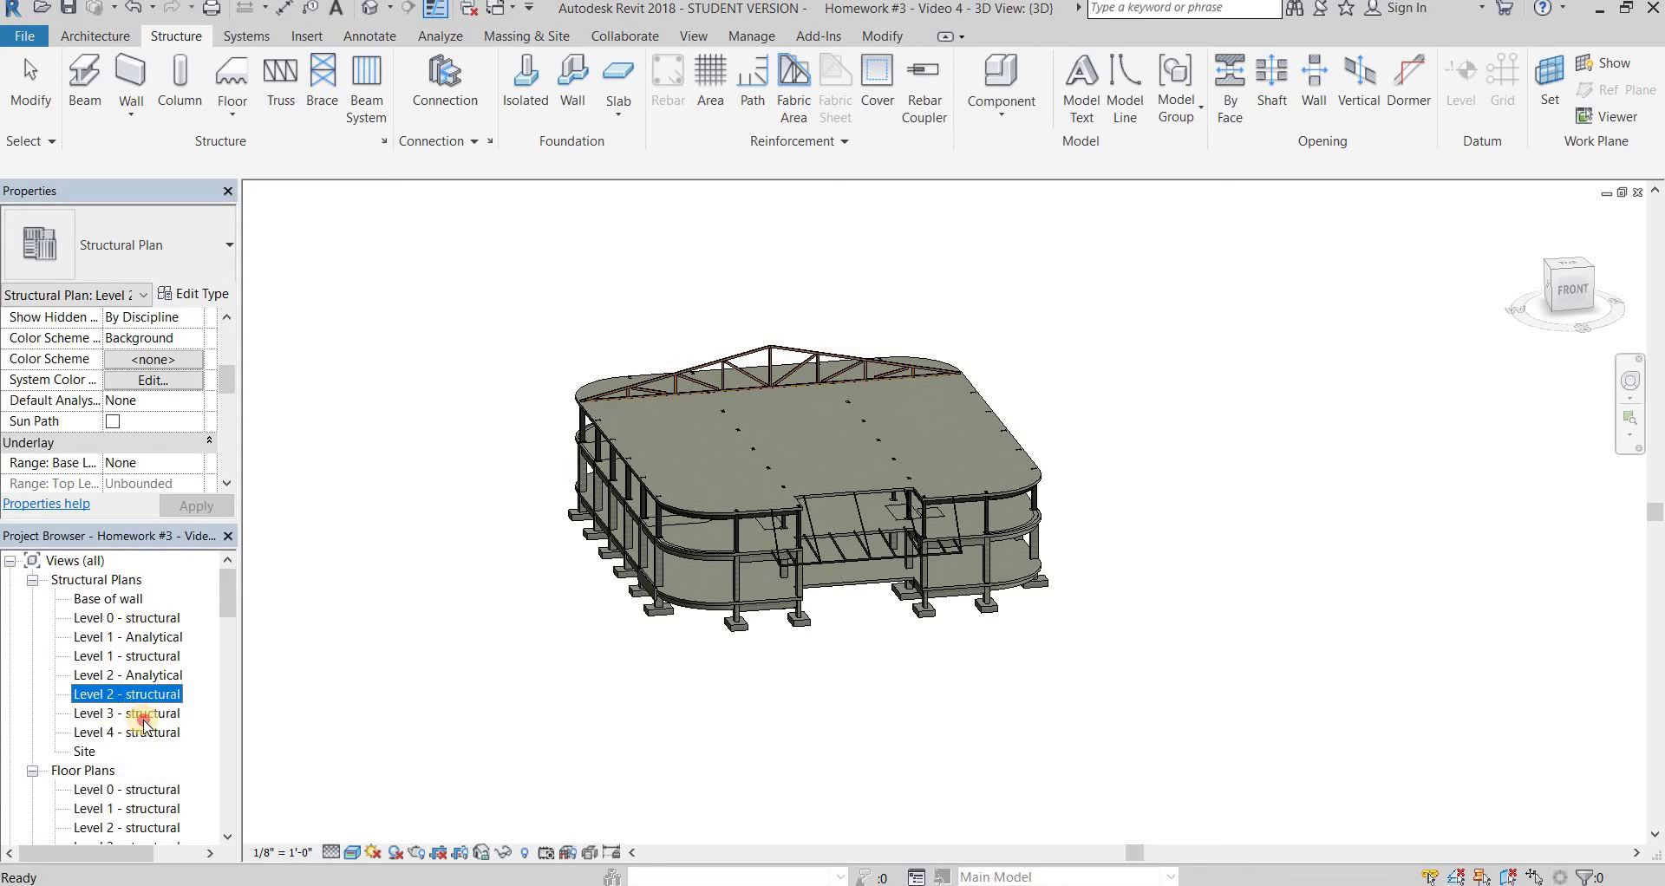
double_click(144, 716)
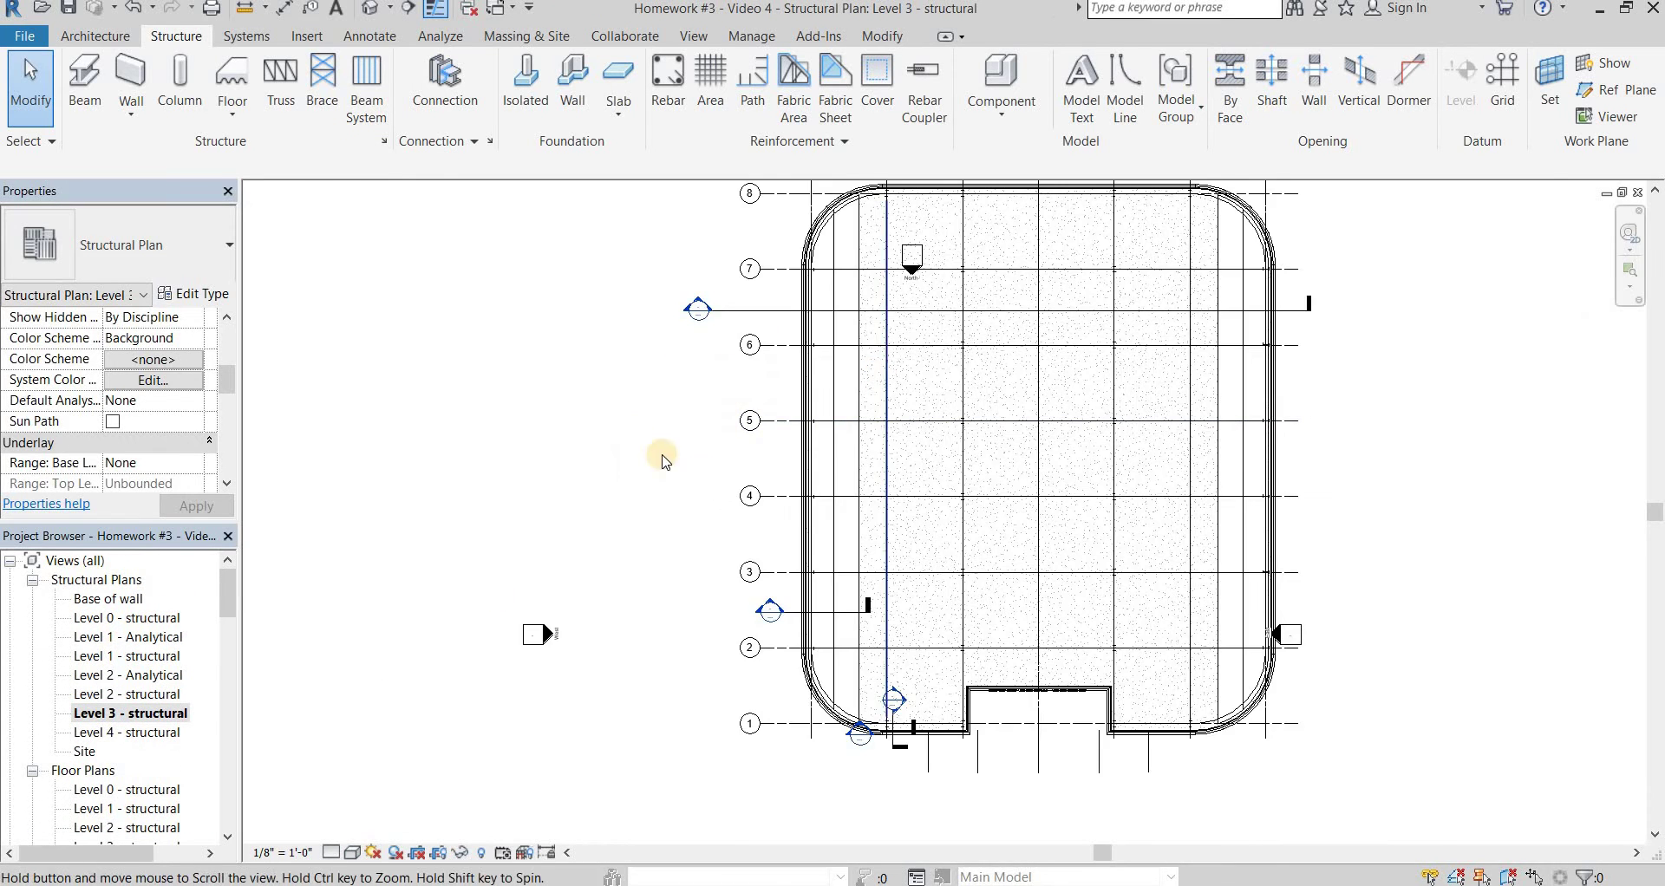
scroll(661, 459, up, 3)
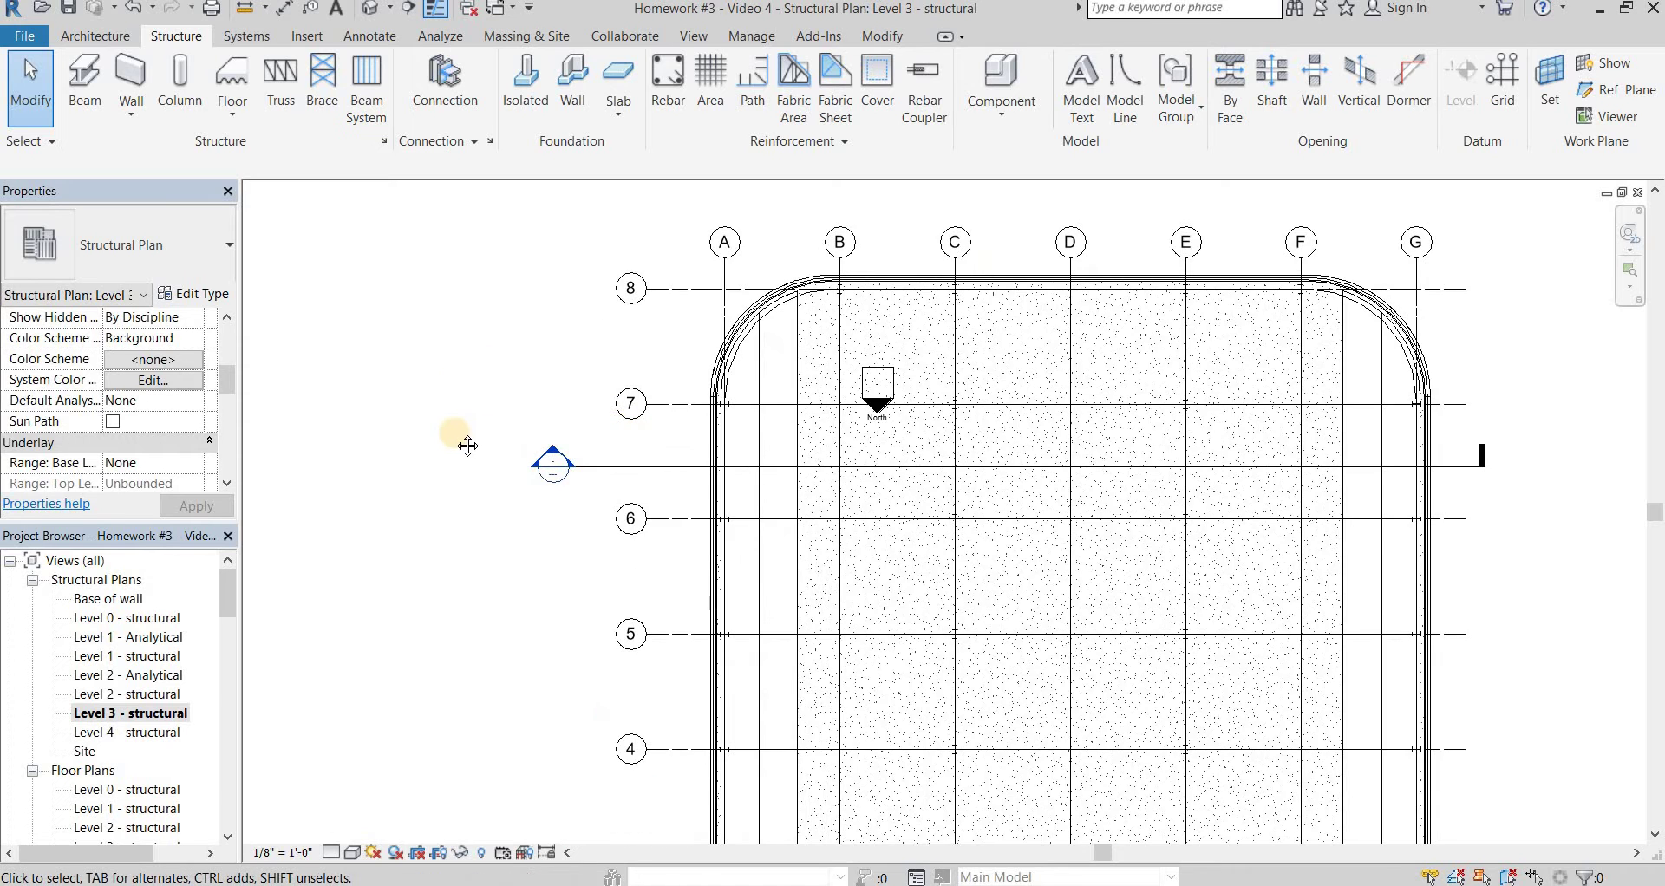
middle_drag(468, 446, 308, 444)
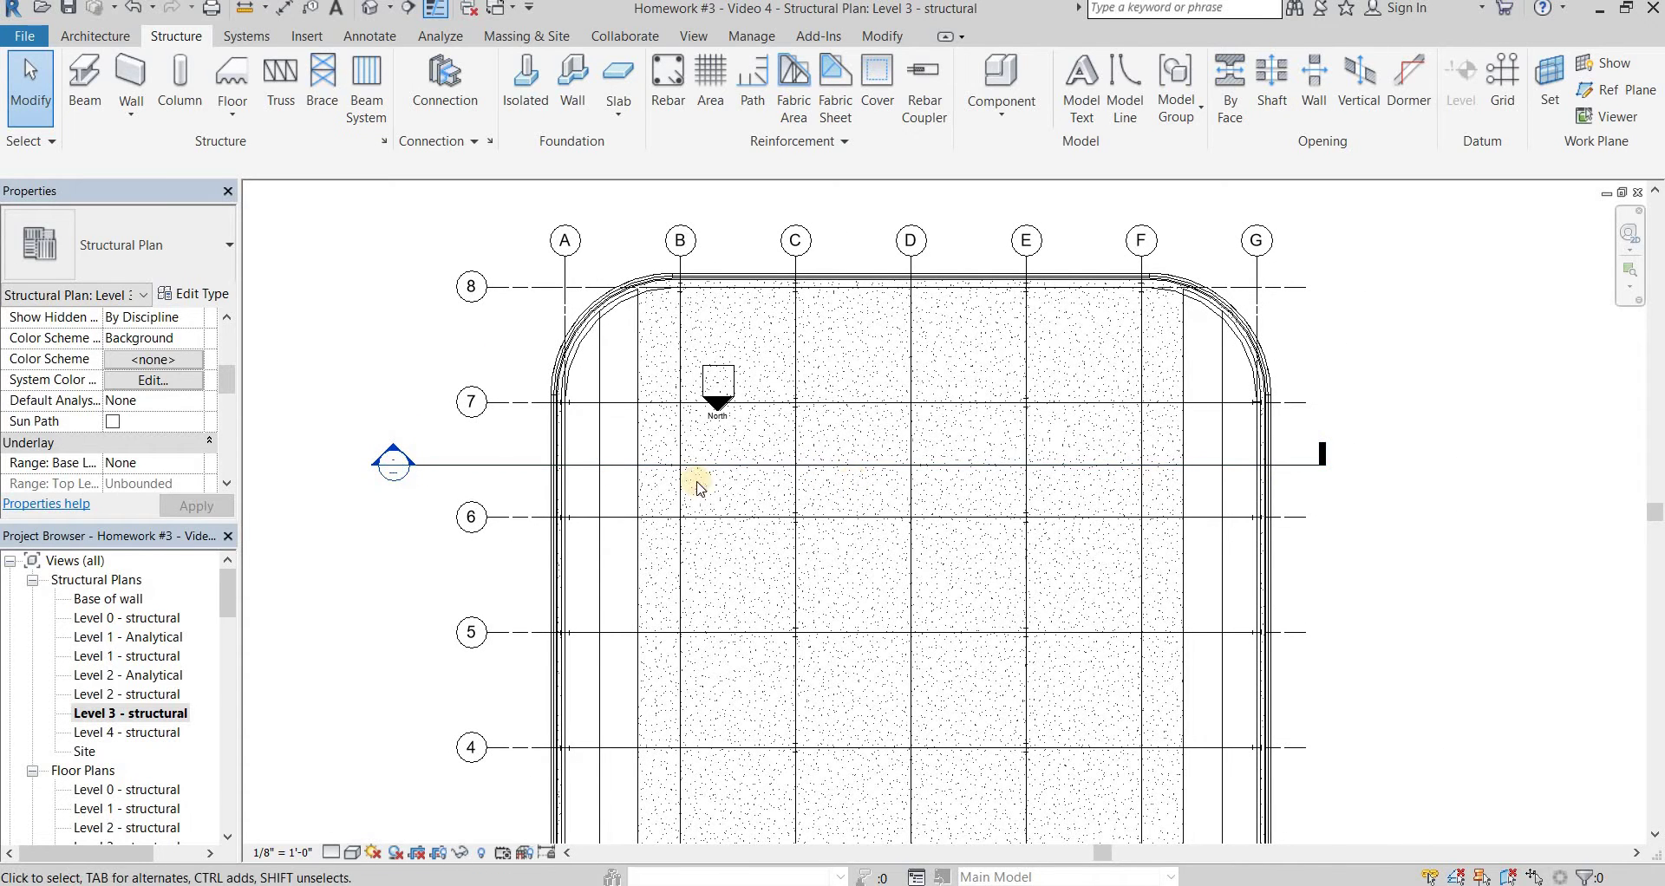
double_click(390, 461)
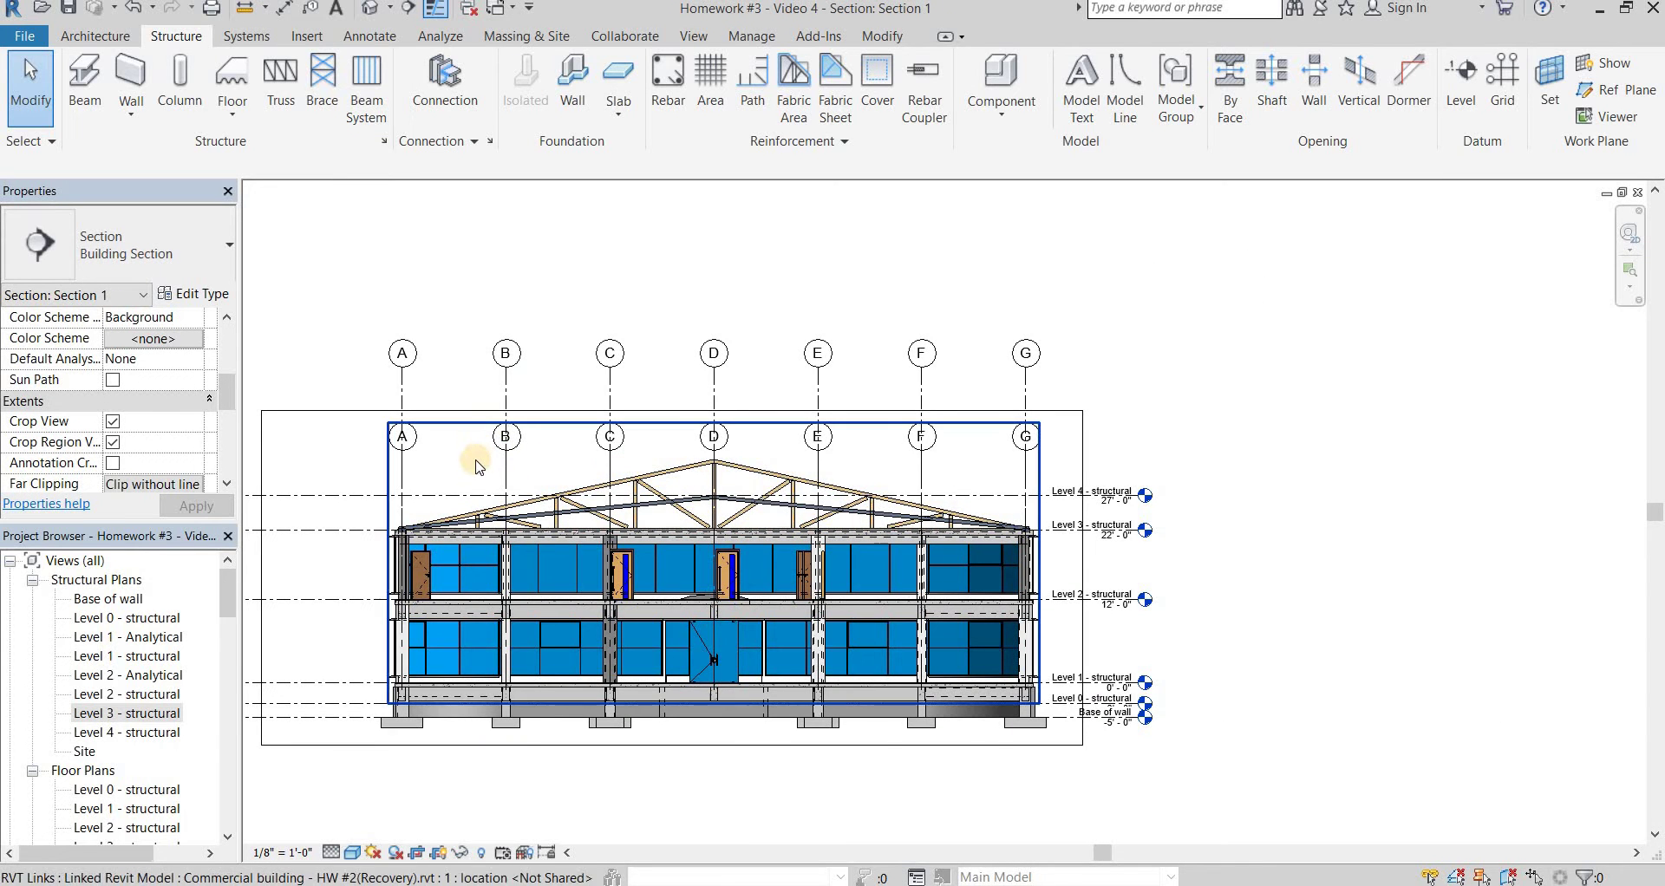
Select the placed truss in the section and lower its truss height to 7' 0", then to 4' 0"
scroll(490, 475, up, 3)
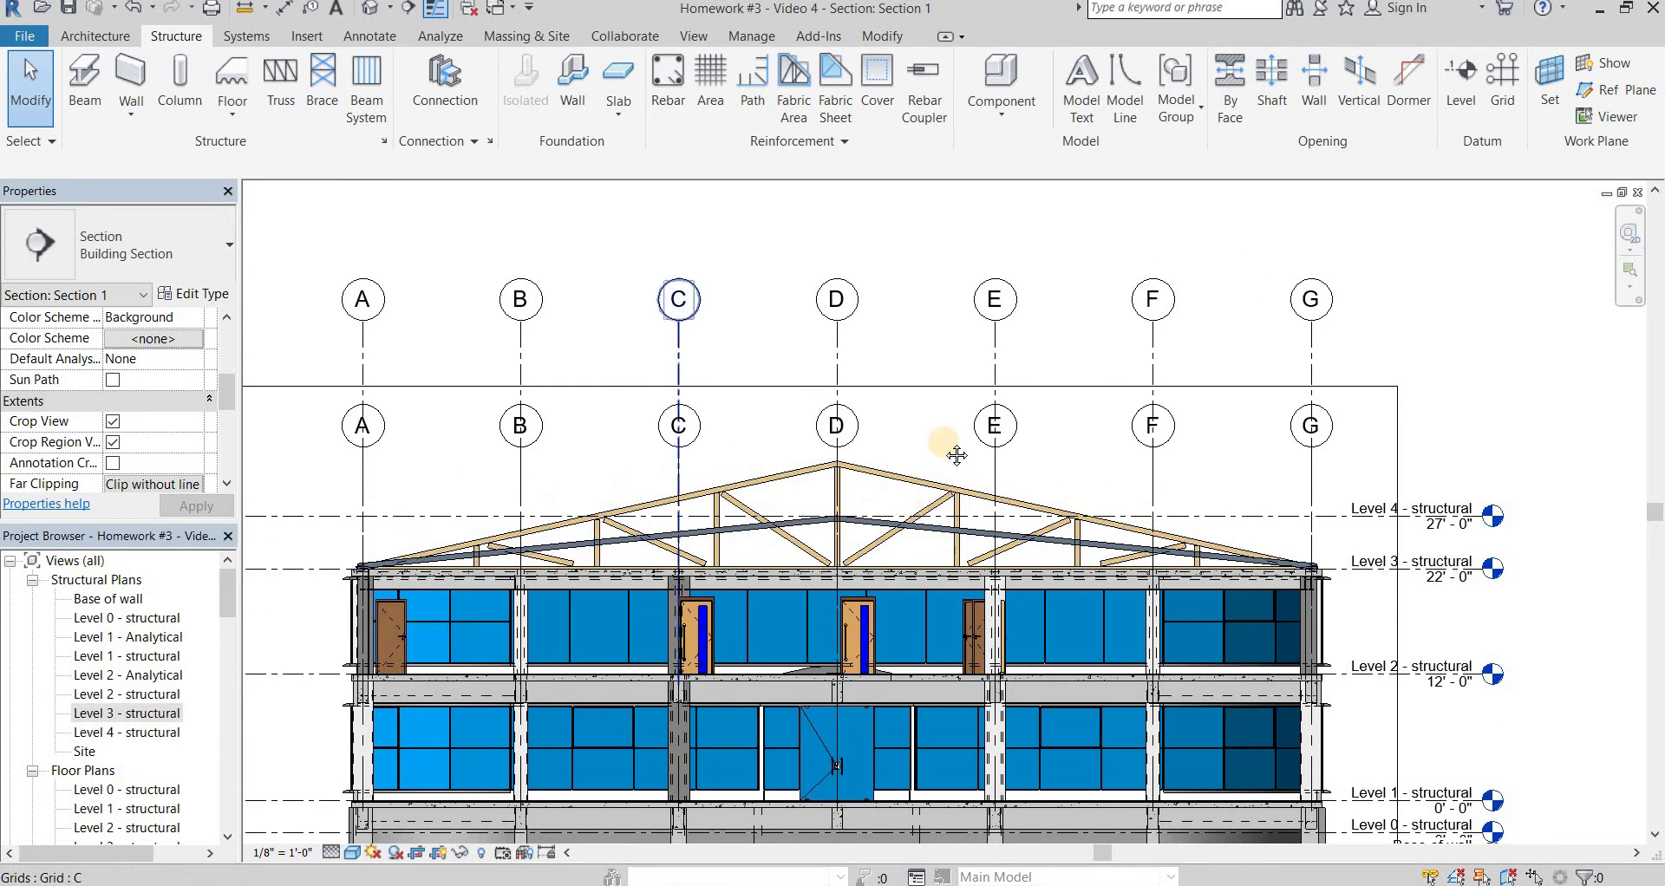
middle_drag(1095, 402, 1121, 346)
scroll(837, 434, up, 3)
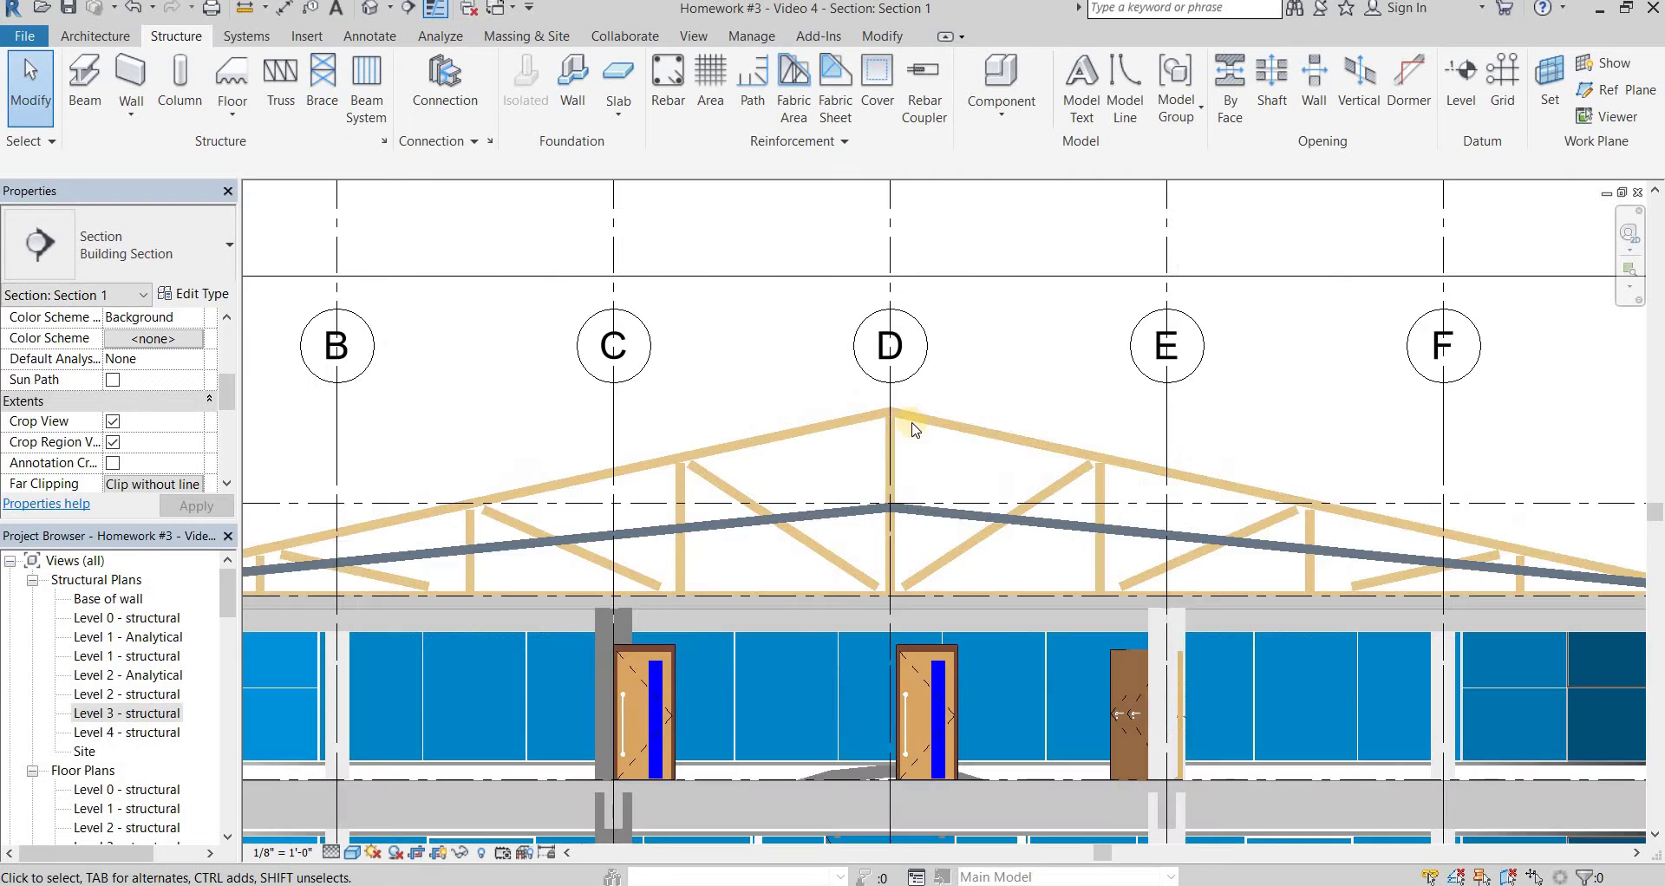
click(903, 413)
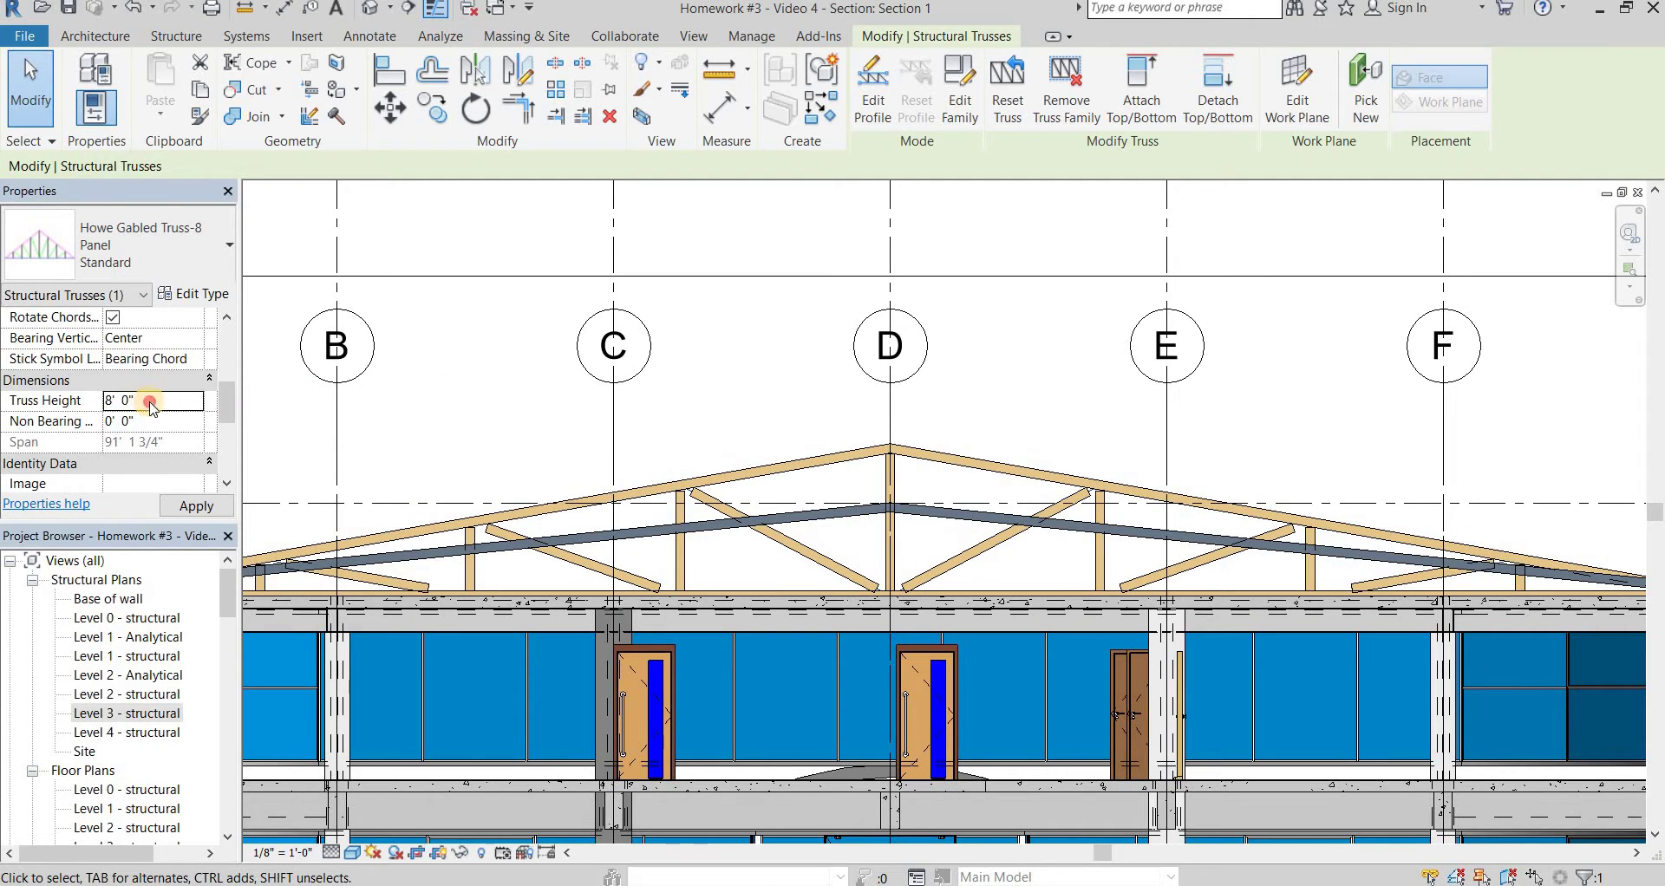
text(7)
middle_drag(655, 448, 542, 388)
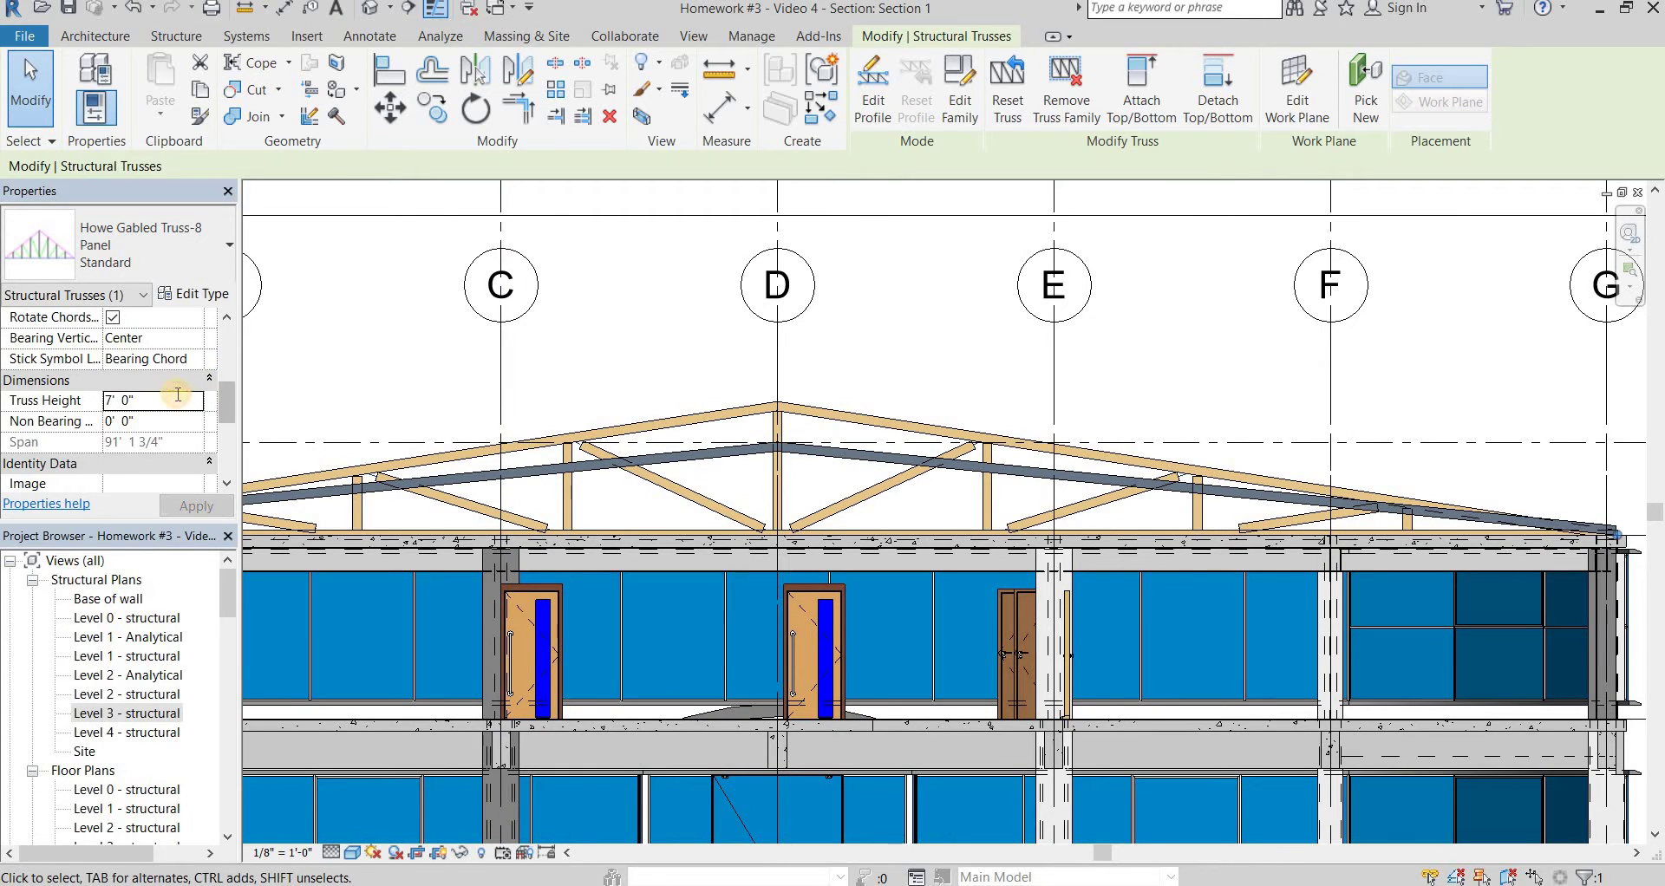
click(179, 399)
text(5)
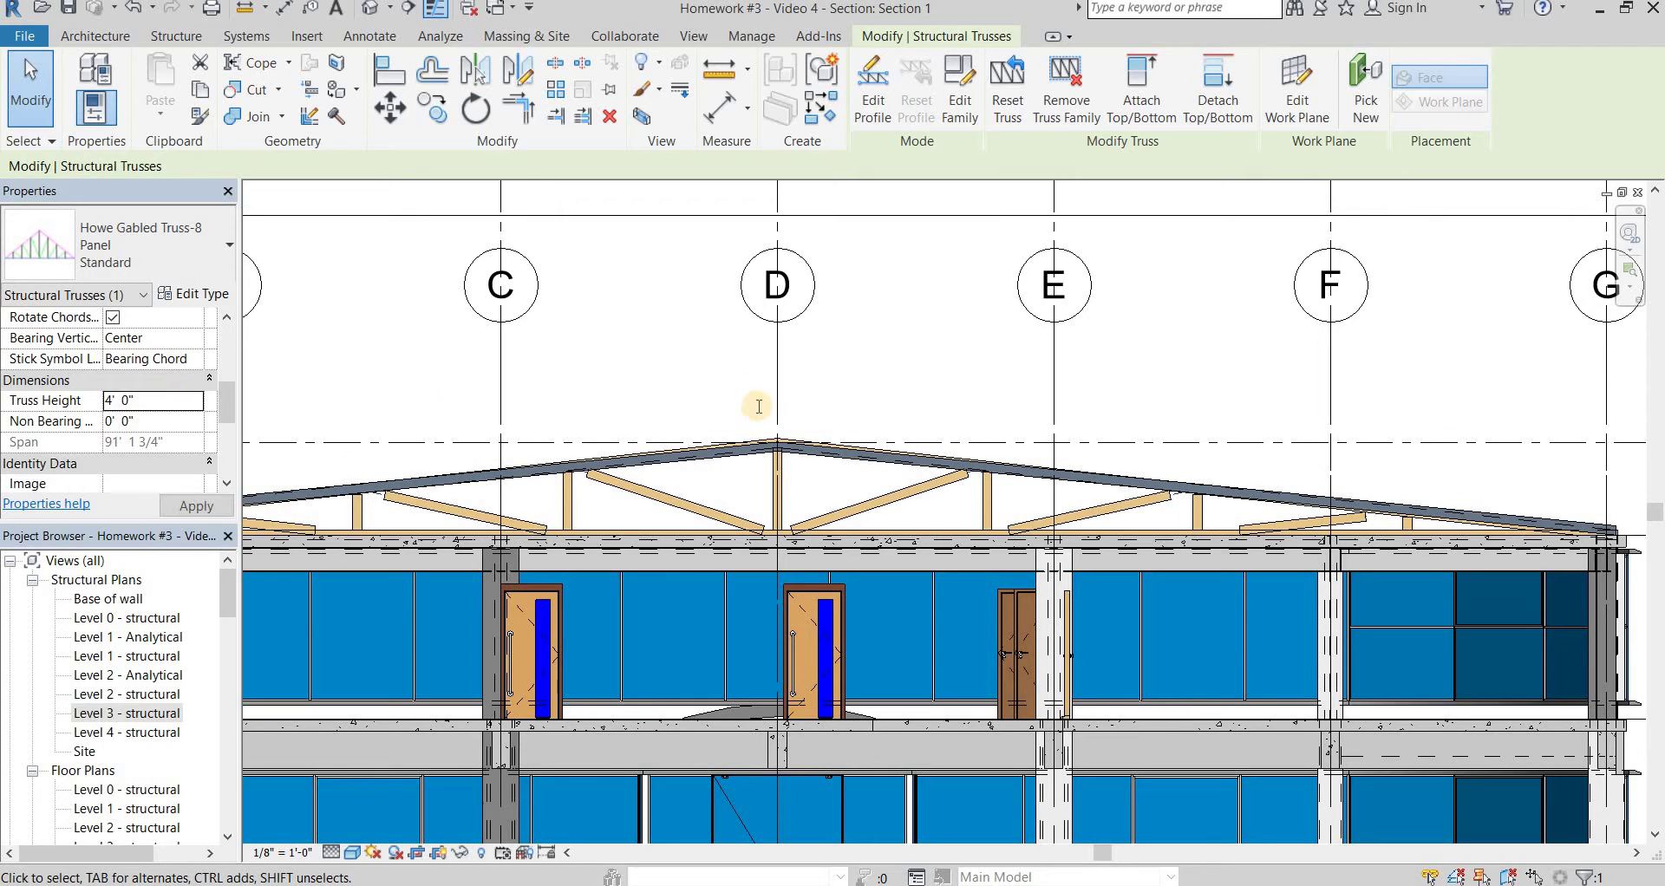
Refine the truss height against the linked roof's underside, trying 4' 6" and settling on 4' 3 77/128"
scroll(760, 437, up, 5)
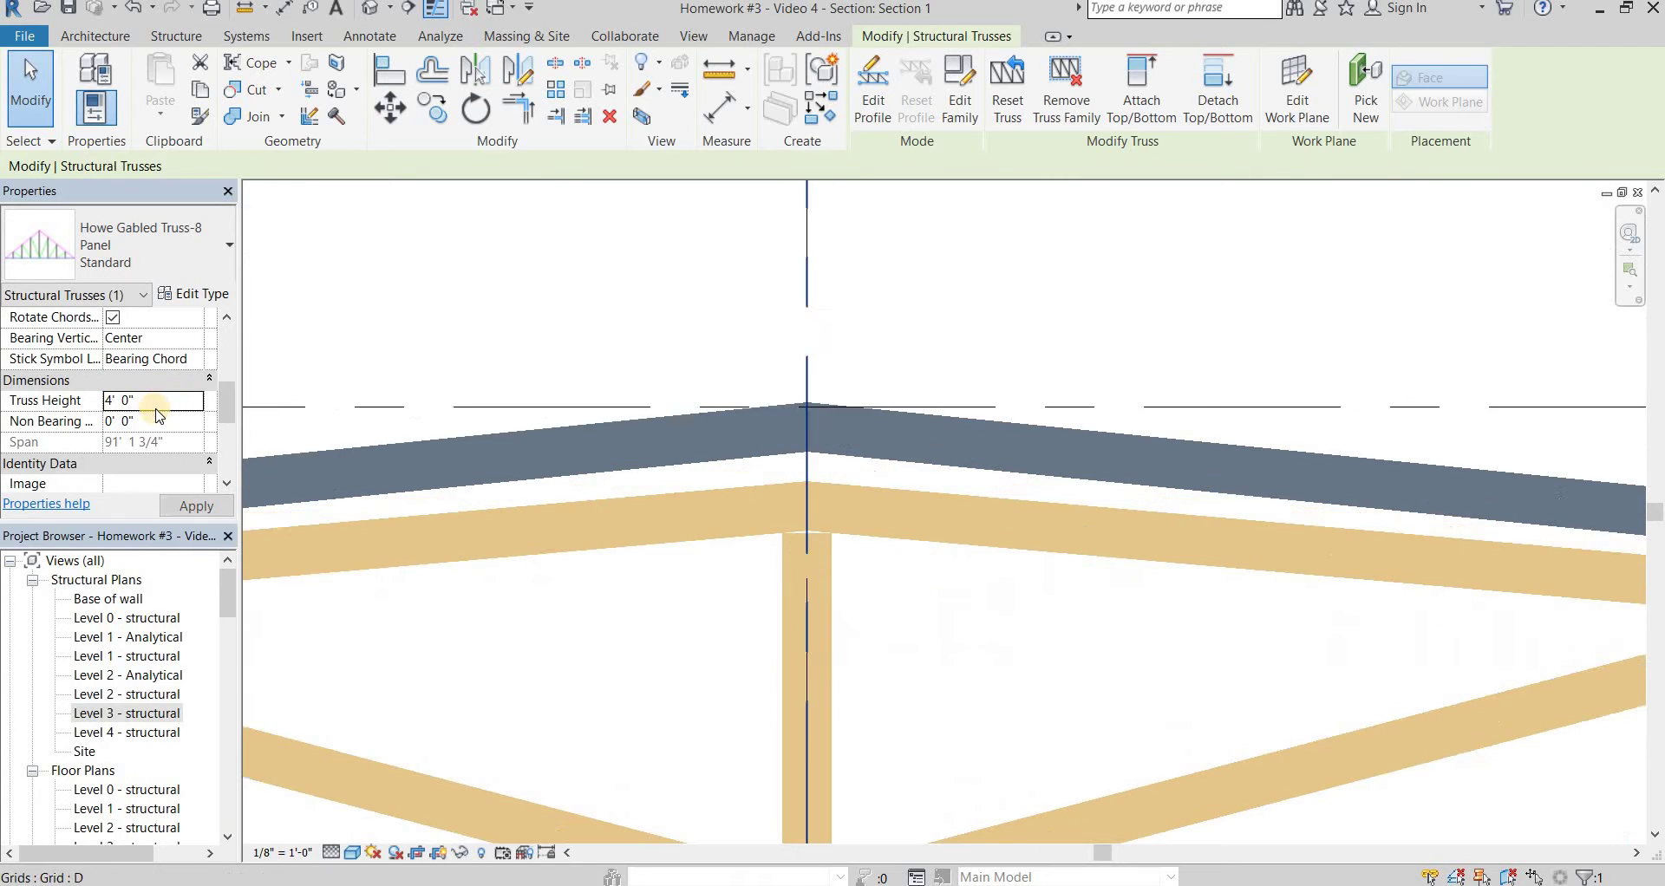
click(164, 401)
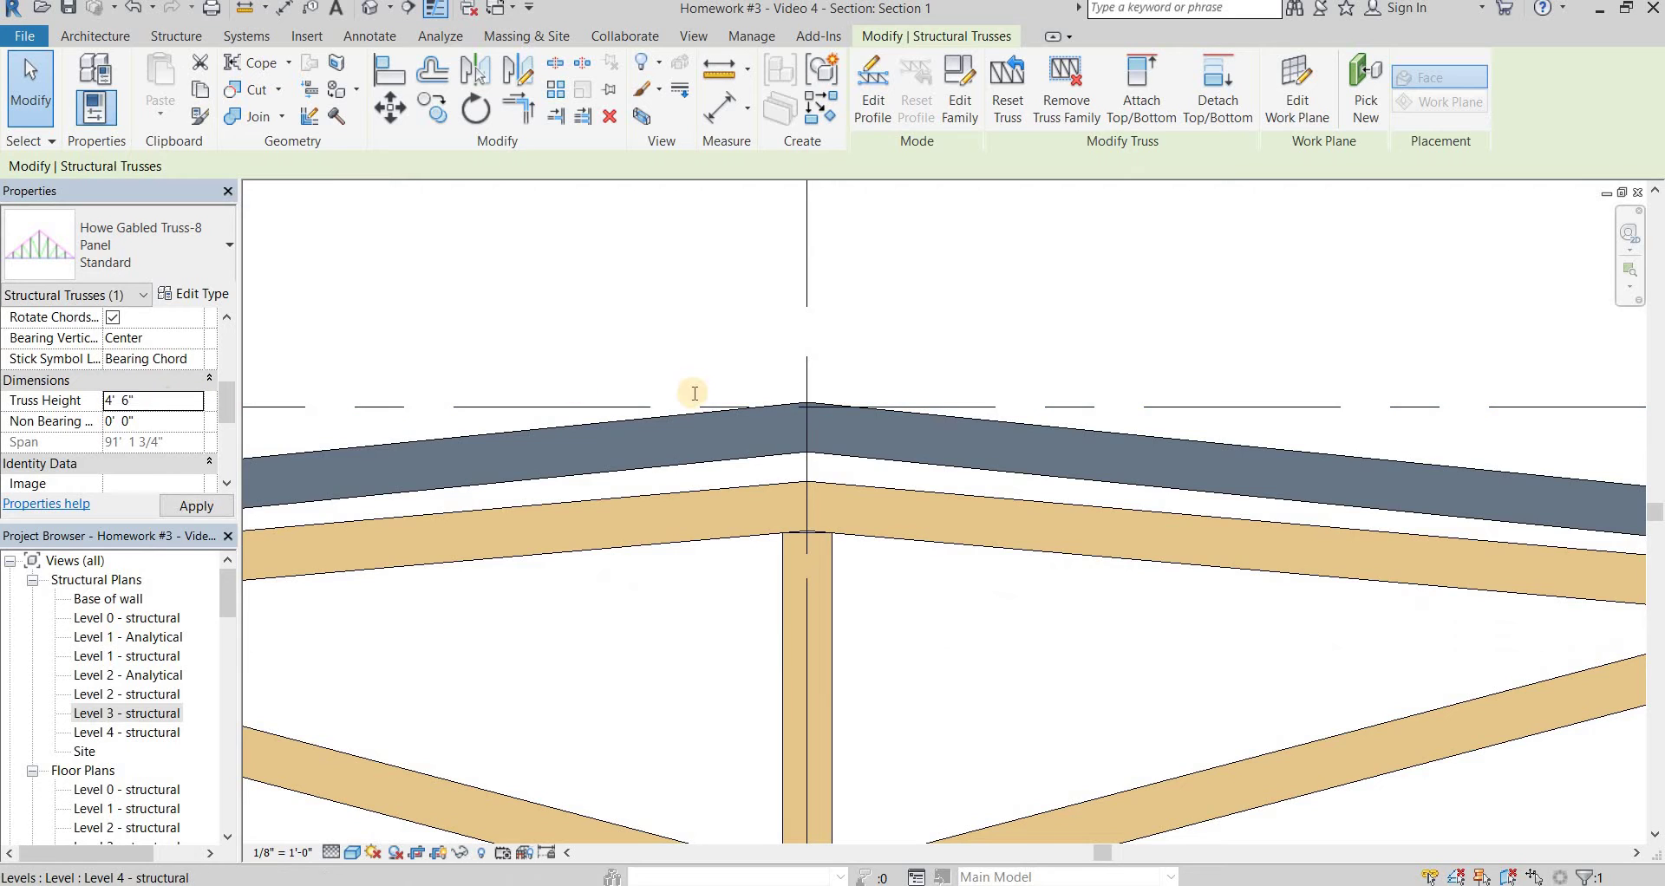
text(4' 6")
click(161, 401)
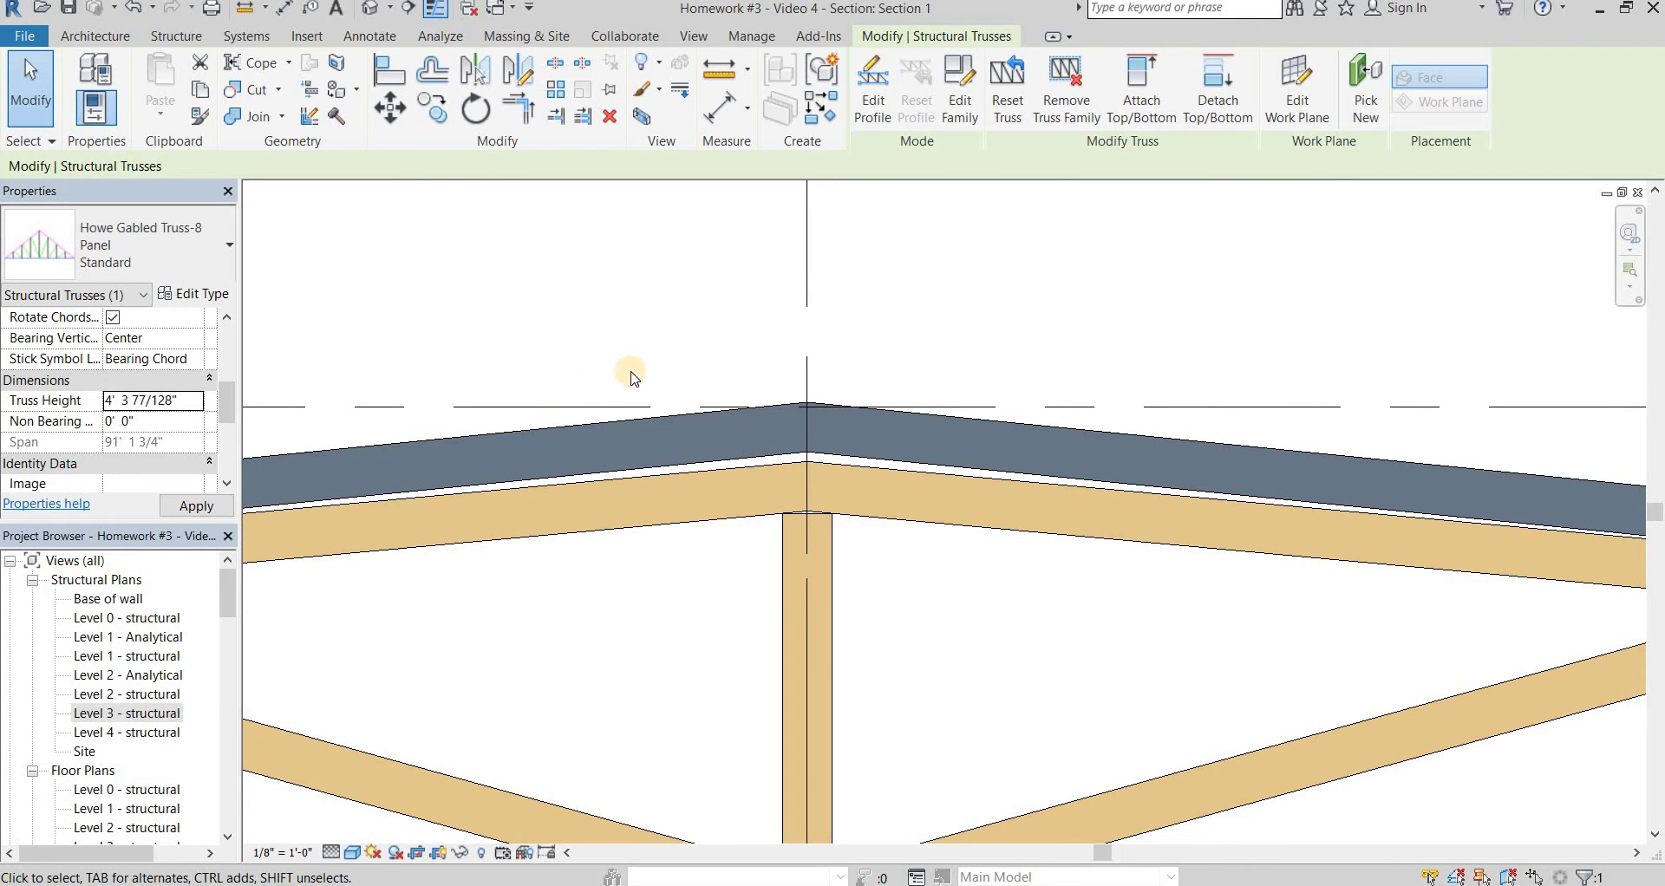
scroll(646, 357, down, 1)
scroll(795, 427, down, 5)
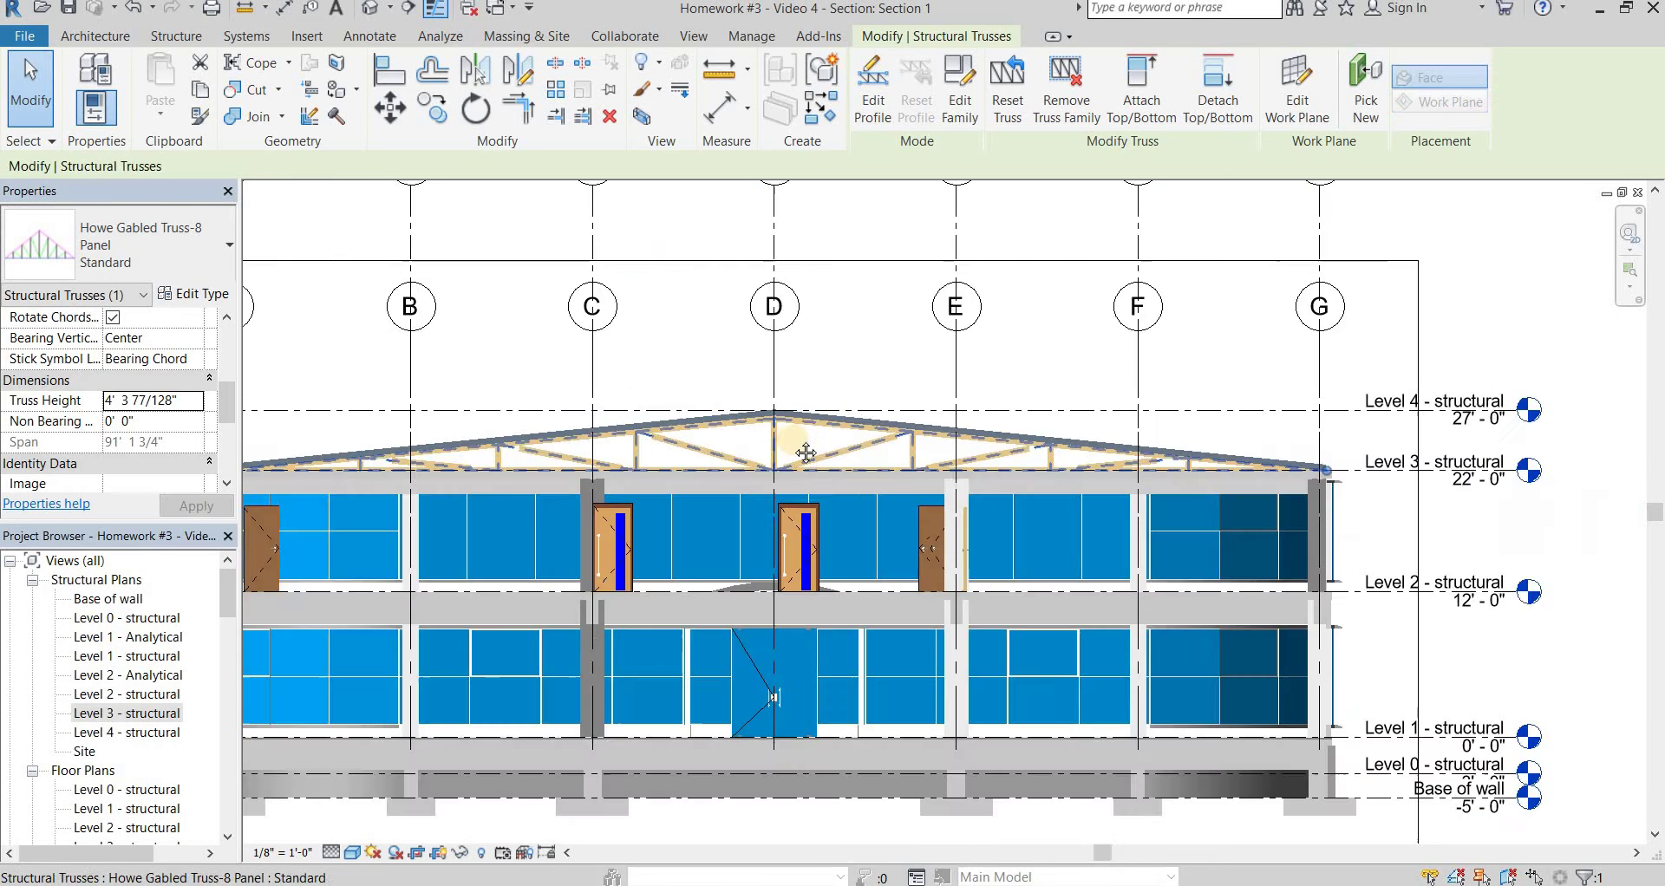
Return to the 3D view and examine how the truss's chords, vertical webs and diagonal webs meet above the Level 3 slab
middle_drag(805, 452, 917, 582)
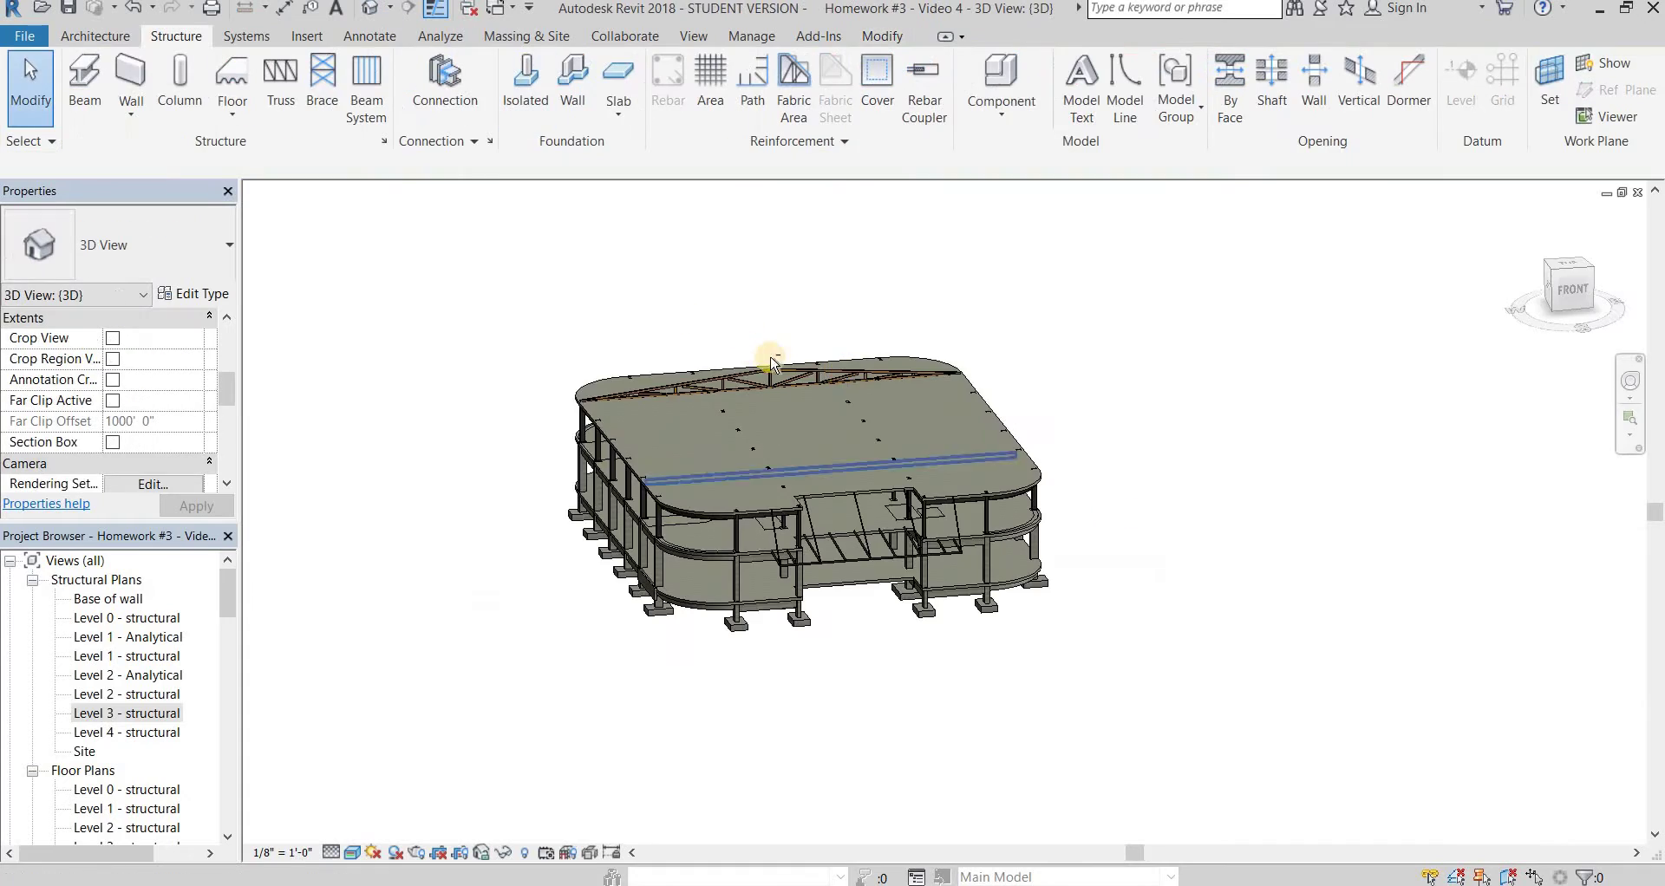
scroll(820, 399, up, 5)
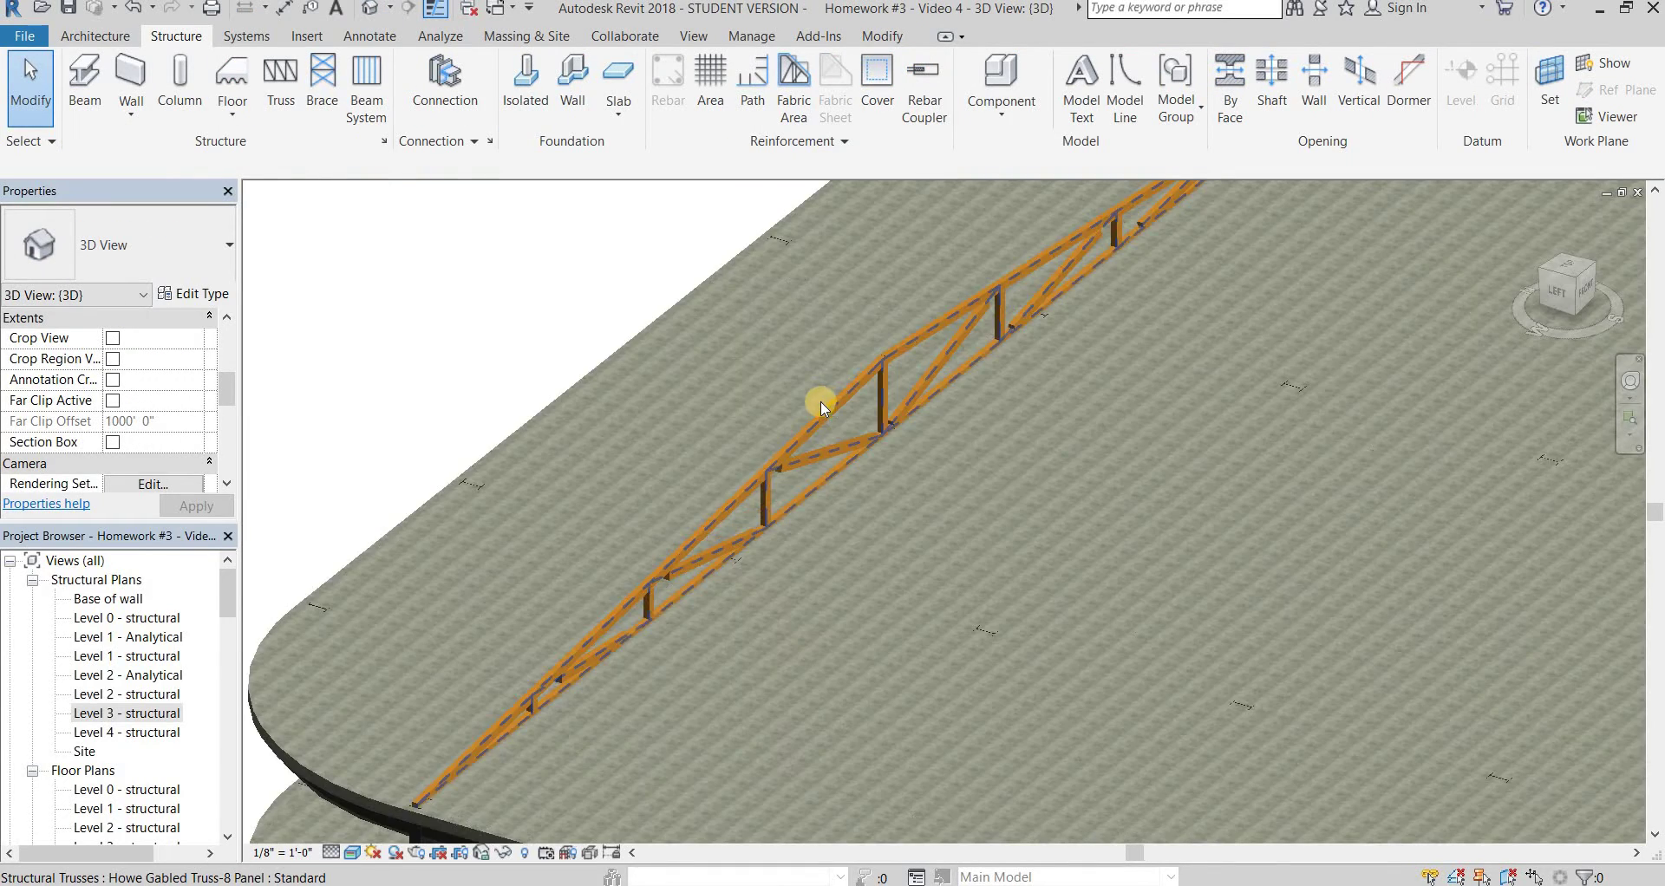
scroll(1010, 416, down, 1)
shift+middle_drag(903, 416, 836, 420)
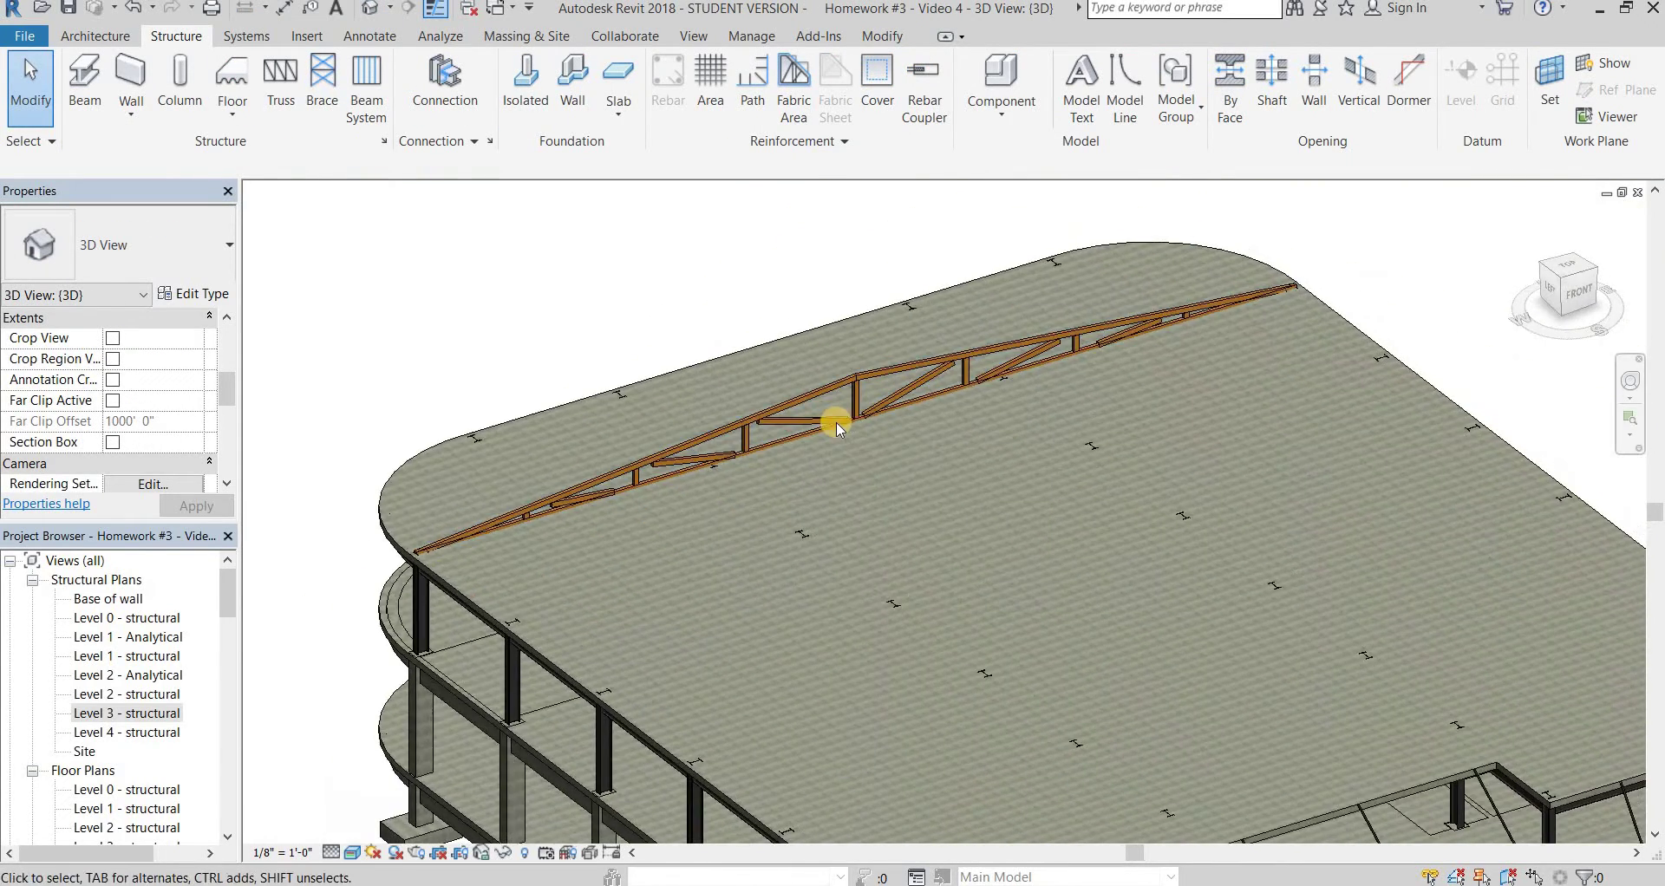
scroll(867, 356, up, 3)
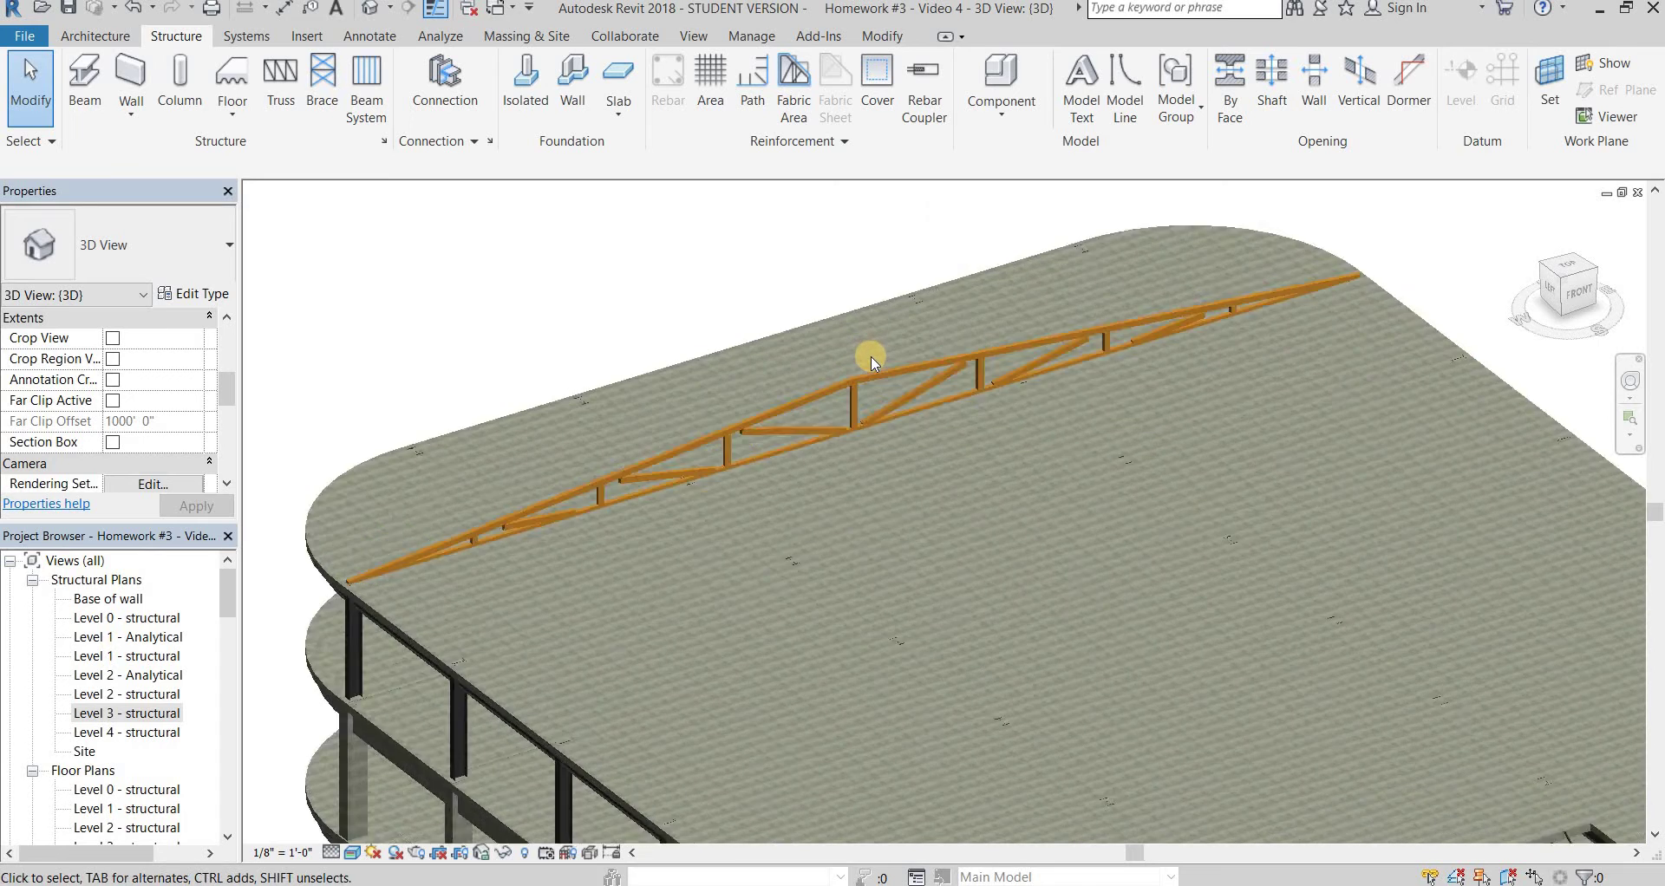
scroll(499, 562, up, 2)
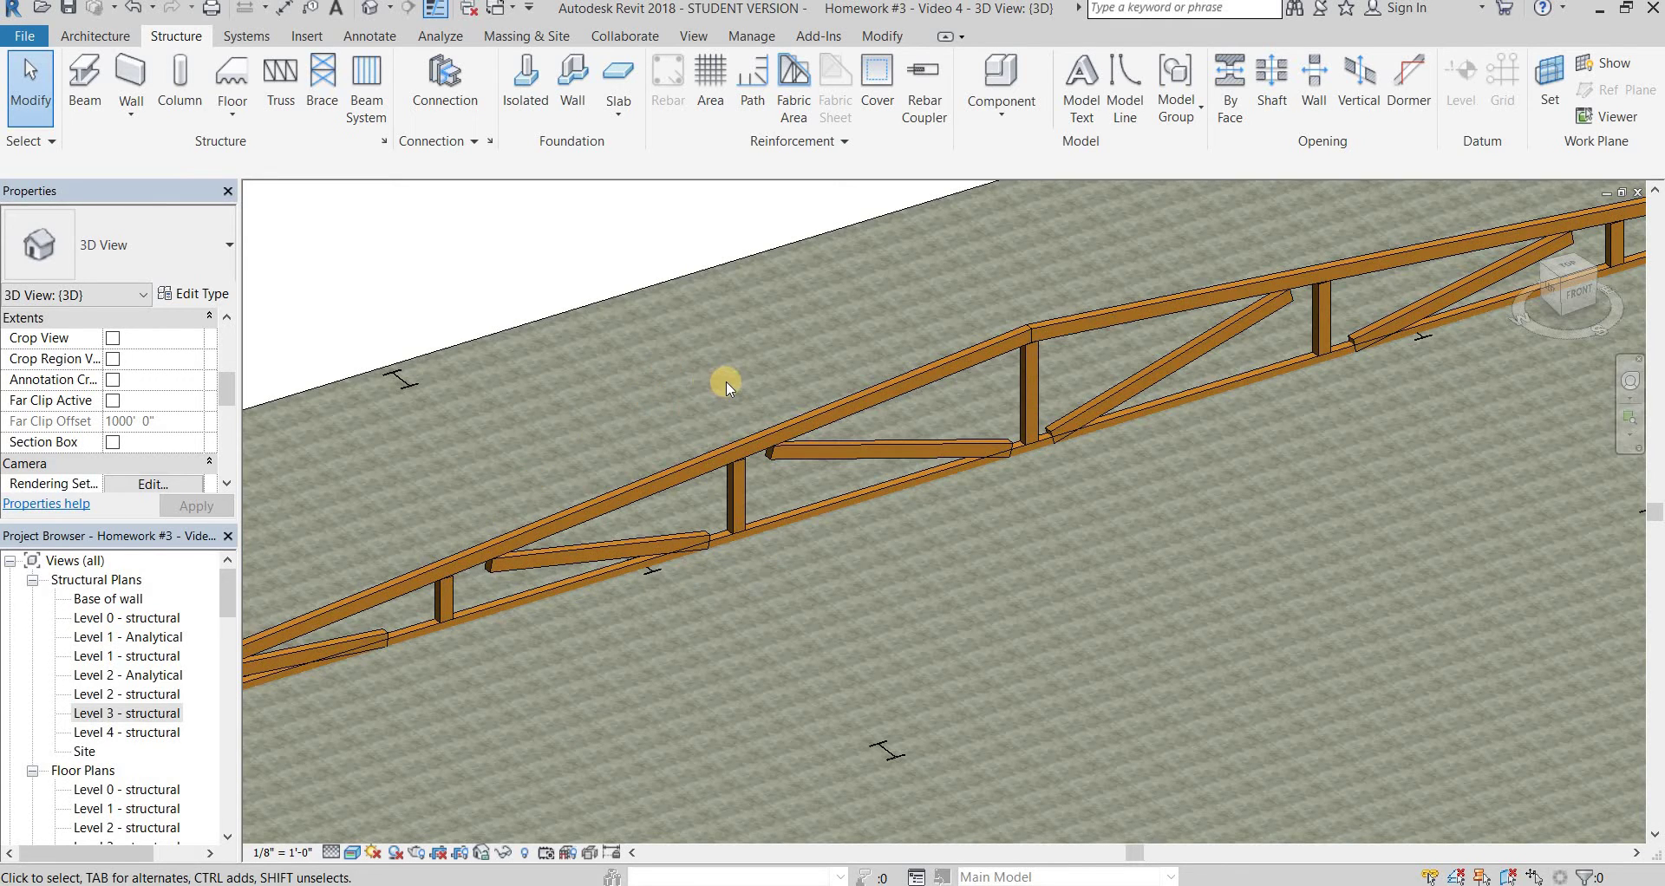
scroll(727, 388, down, 2)
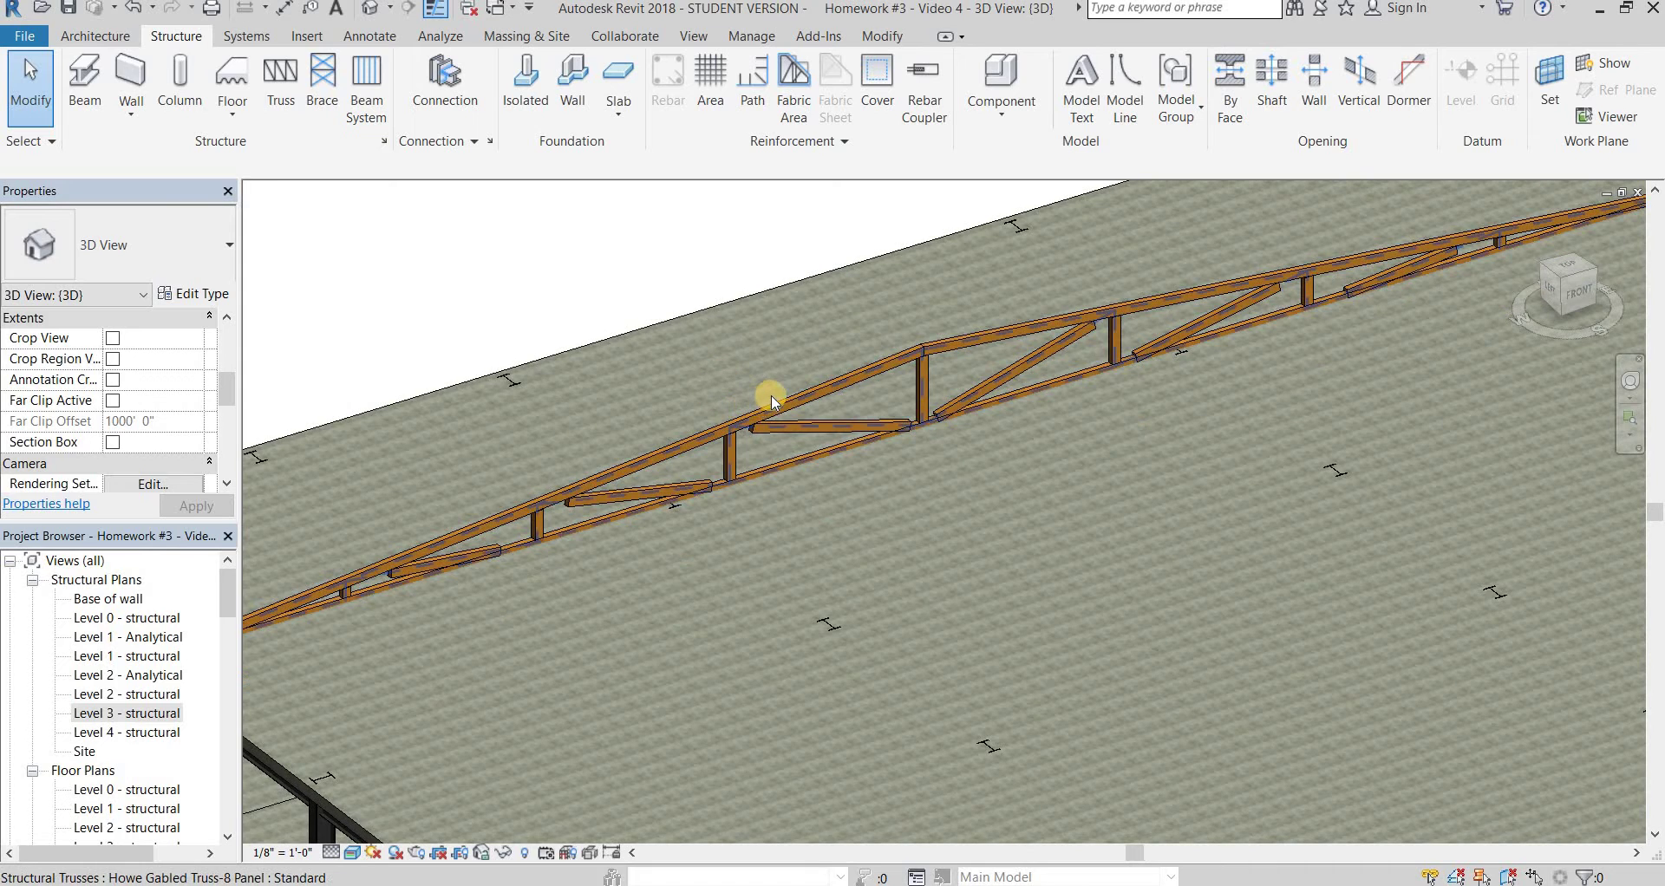
scroll(770, 394, down, 3)
scroll(770, 393, up, 3)
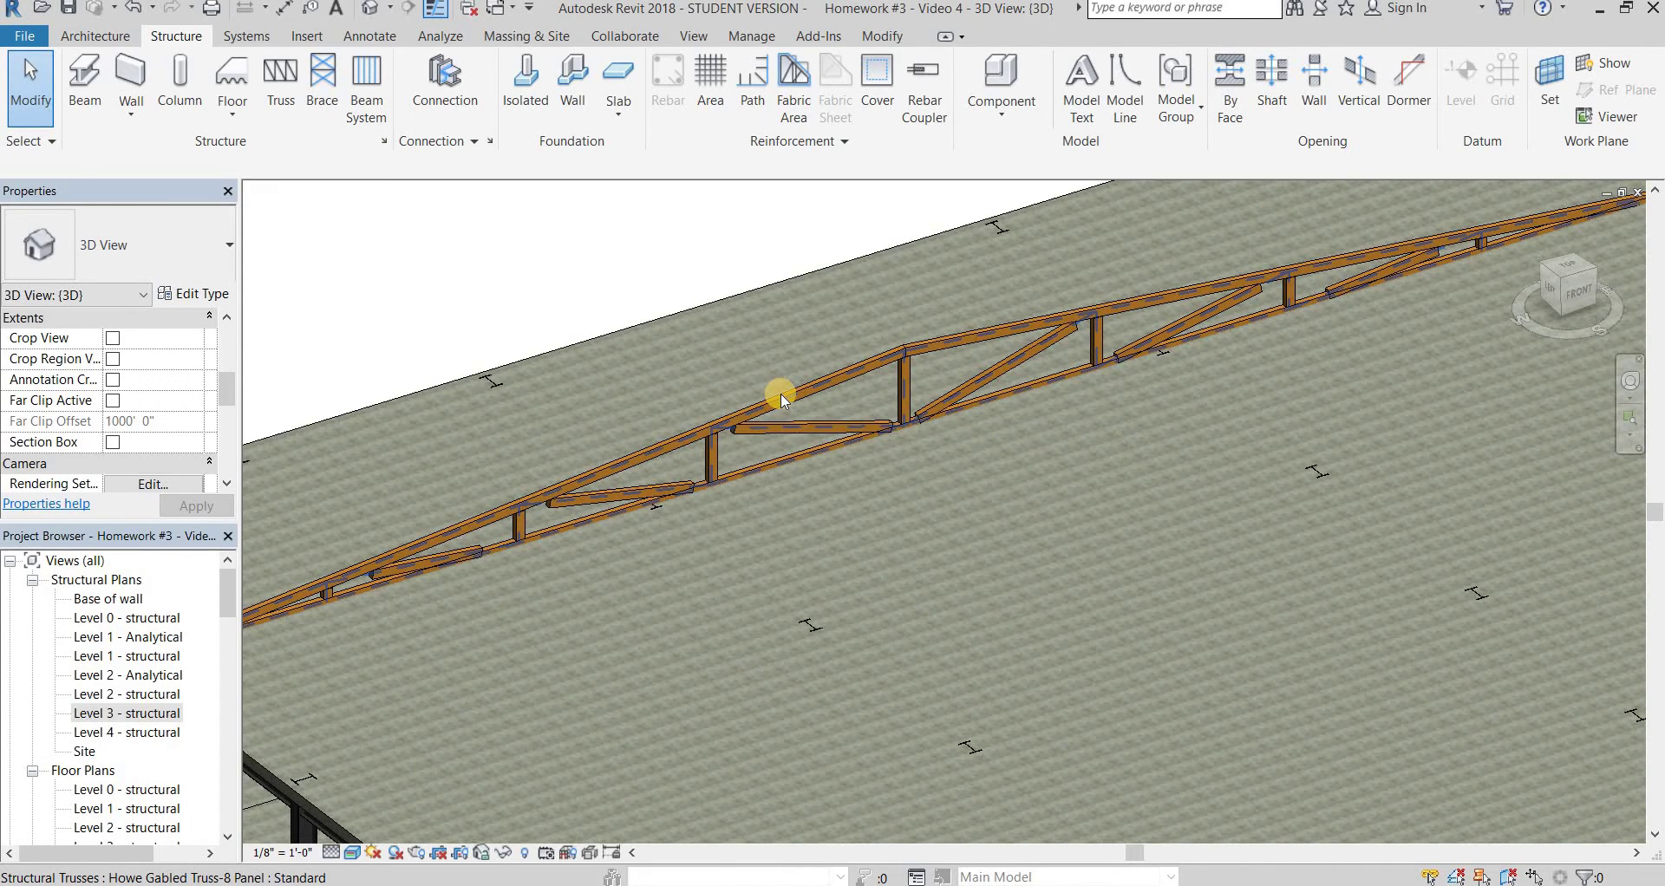
scroll(465, 522, up, 4)
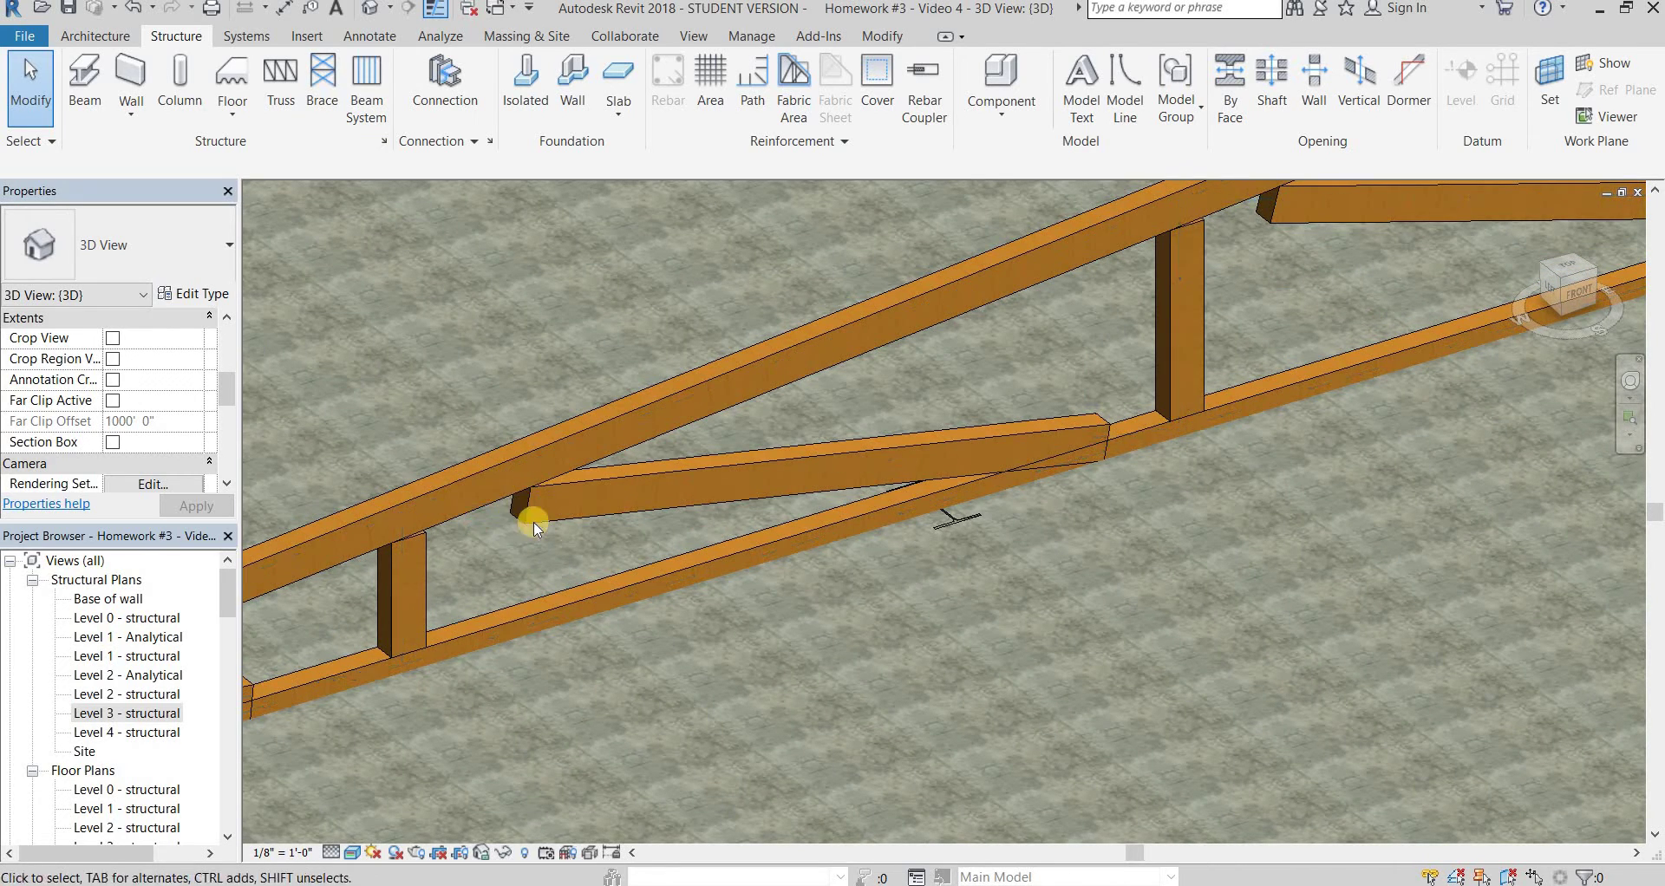
scroll(544, 449, down, 3)
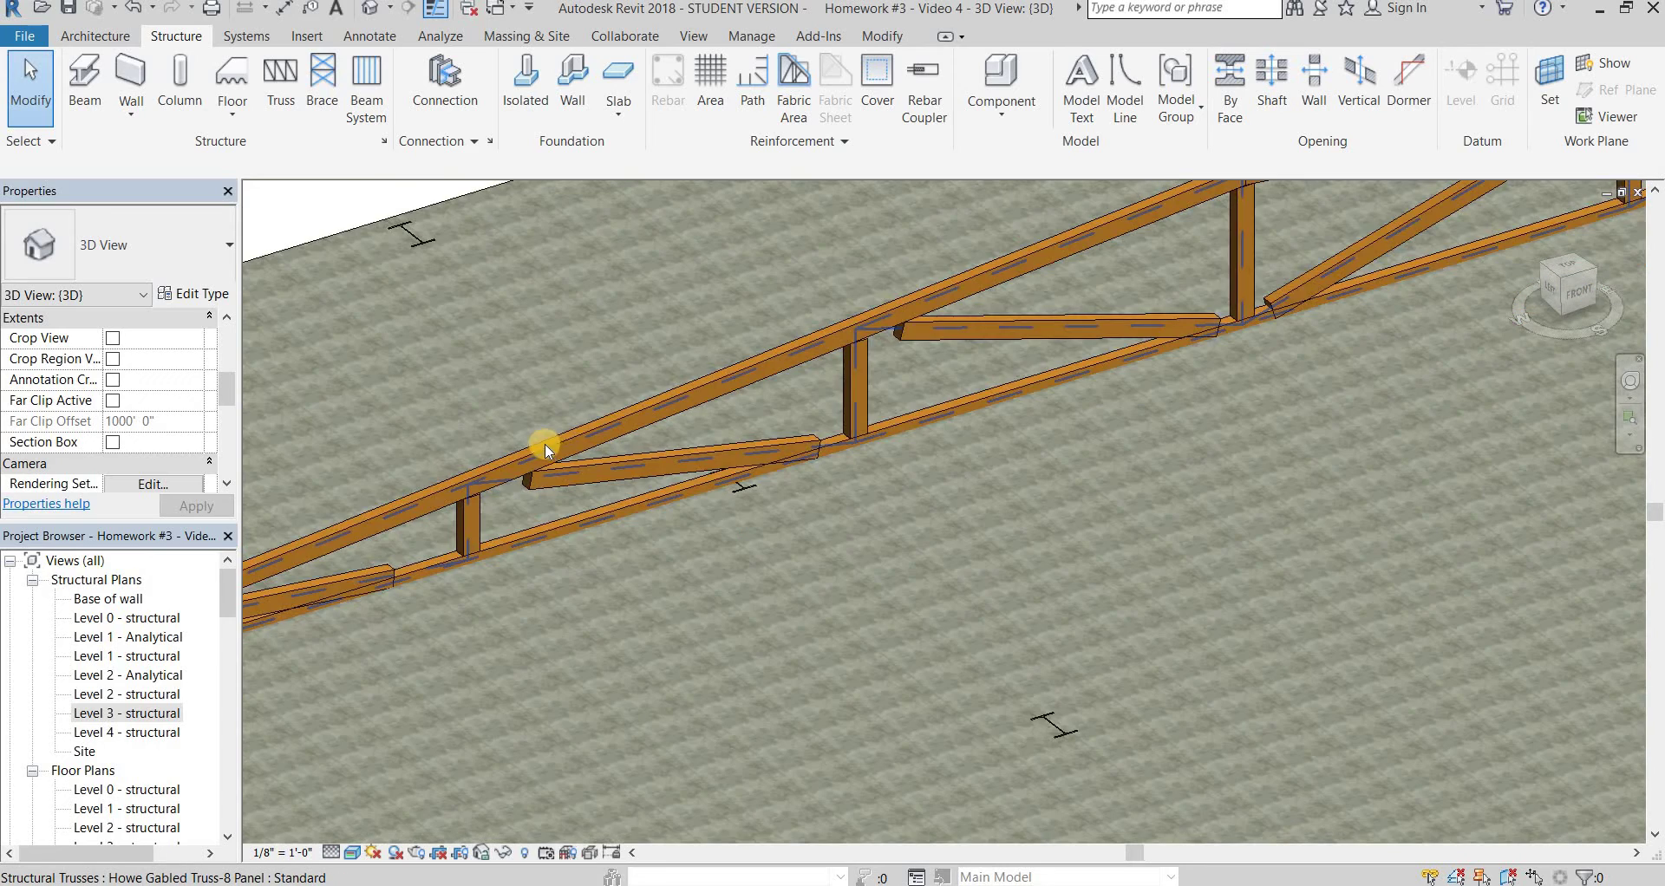
click(596, 440)
scroll(596, 440, down, 5)
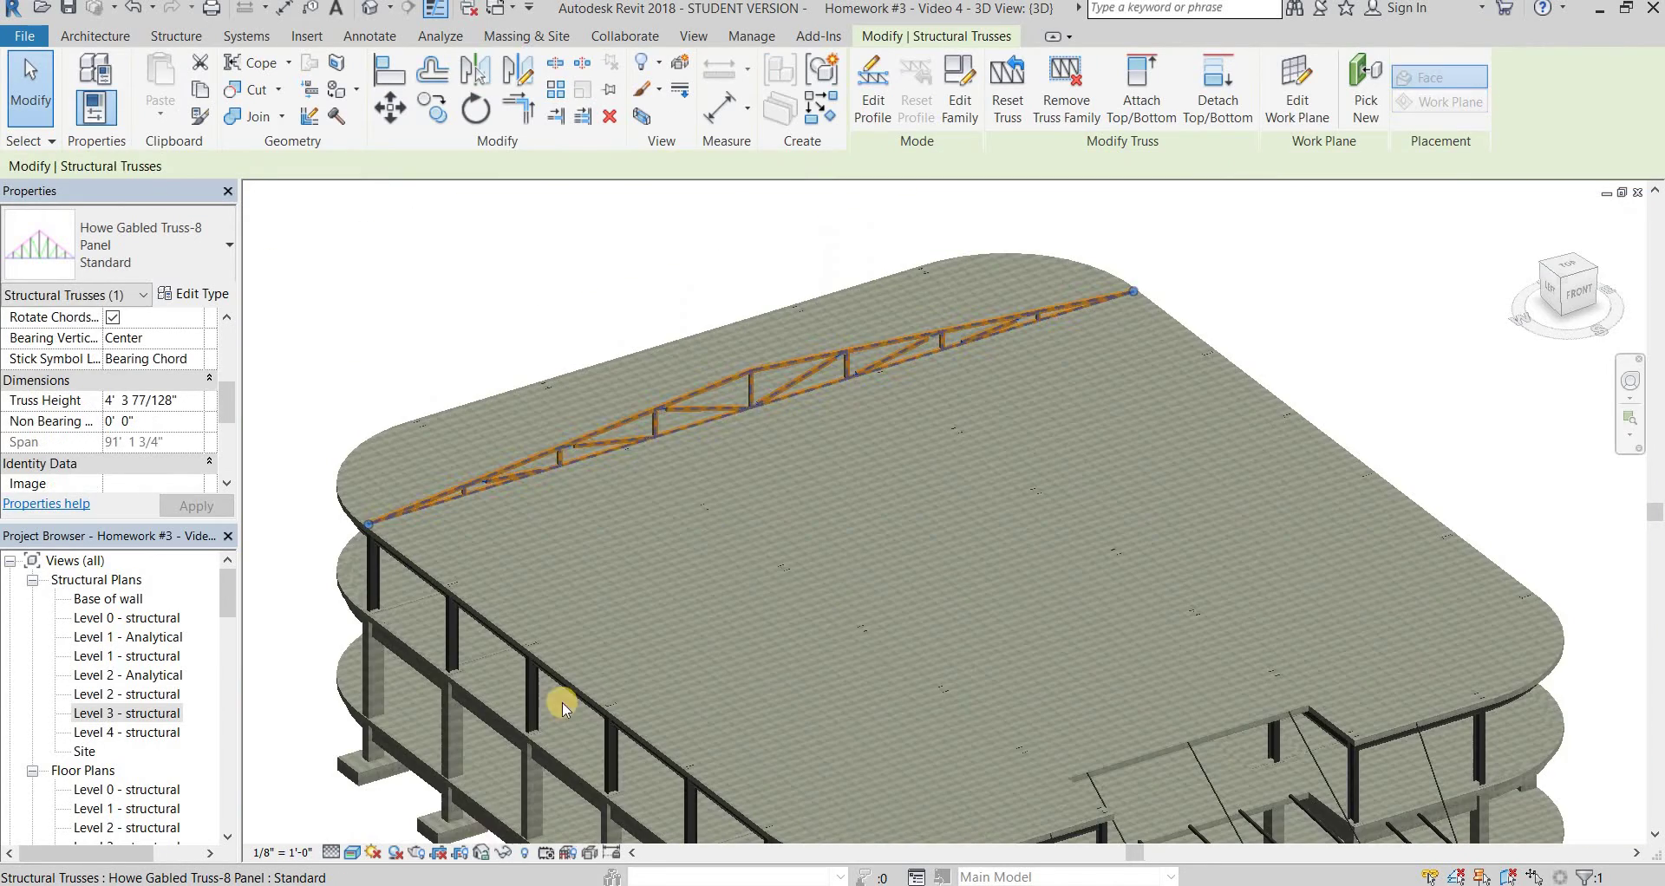
click(503, 854)
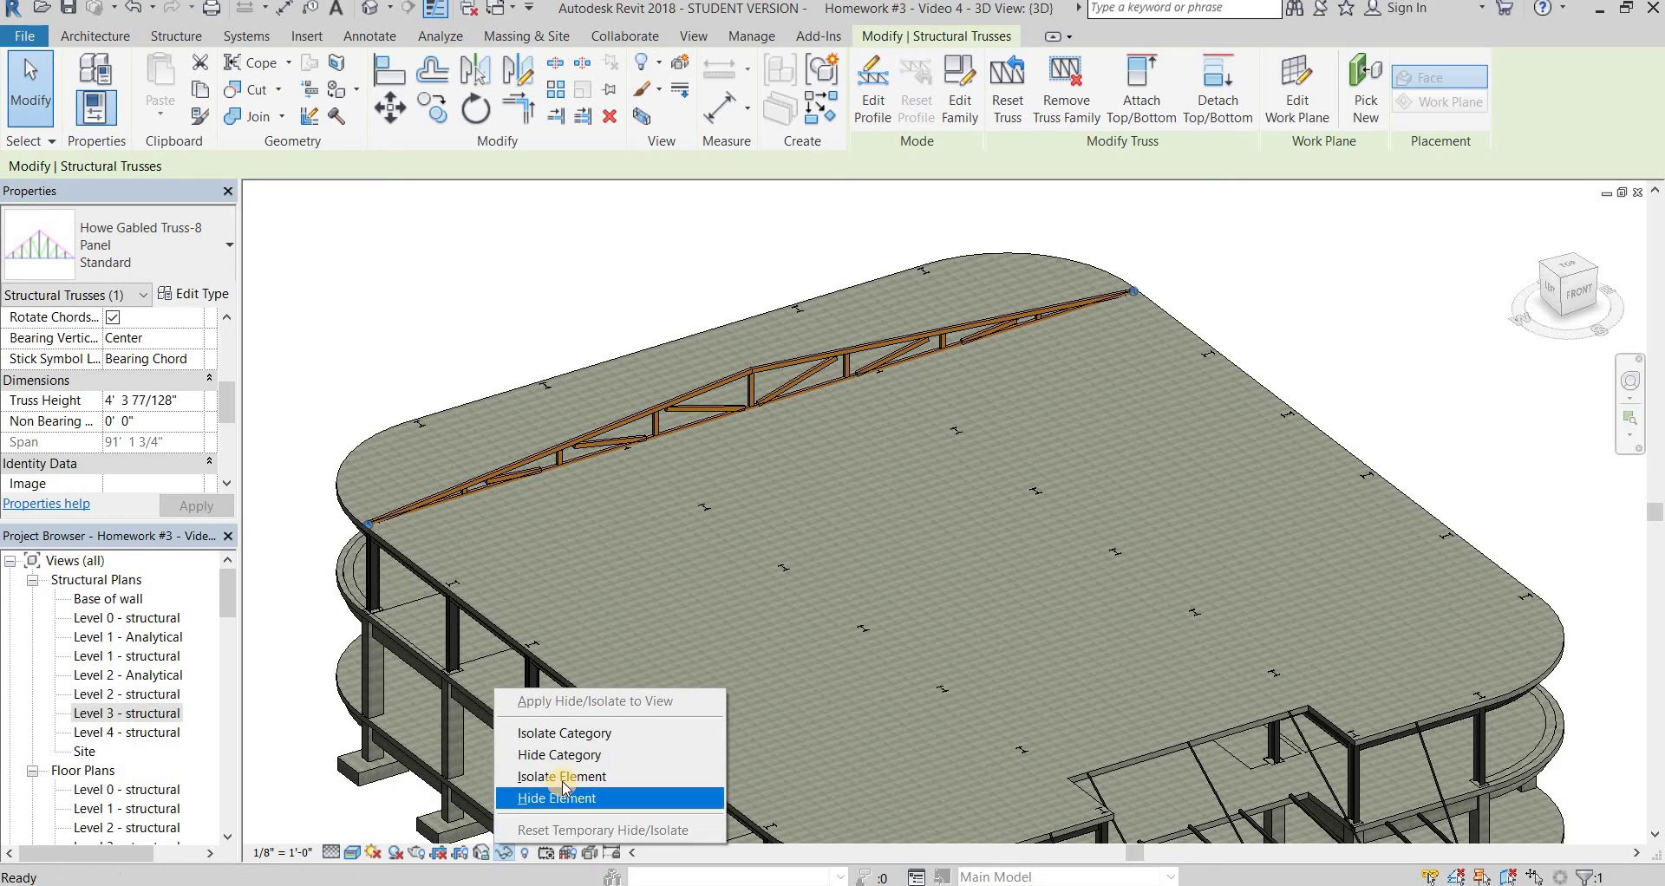
click(558, 778)
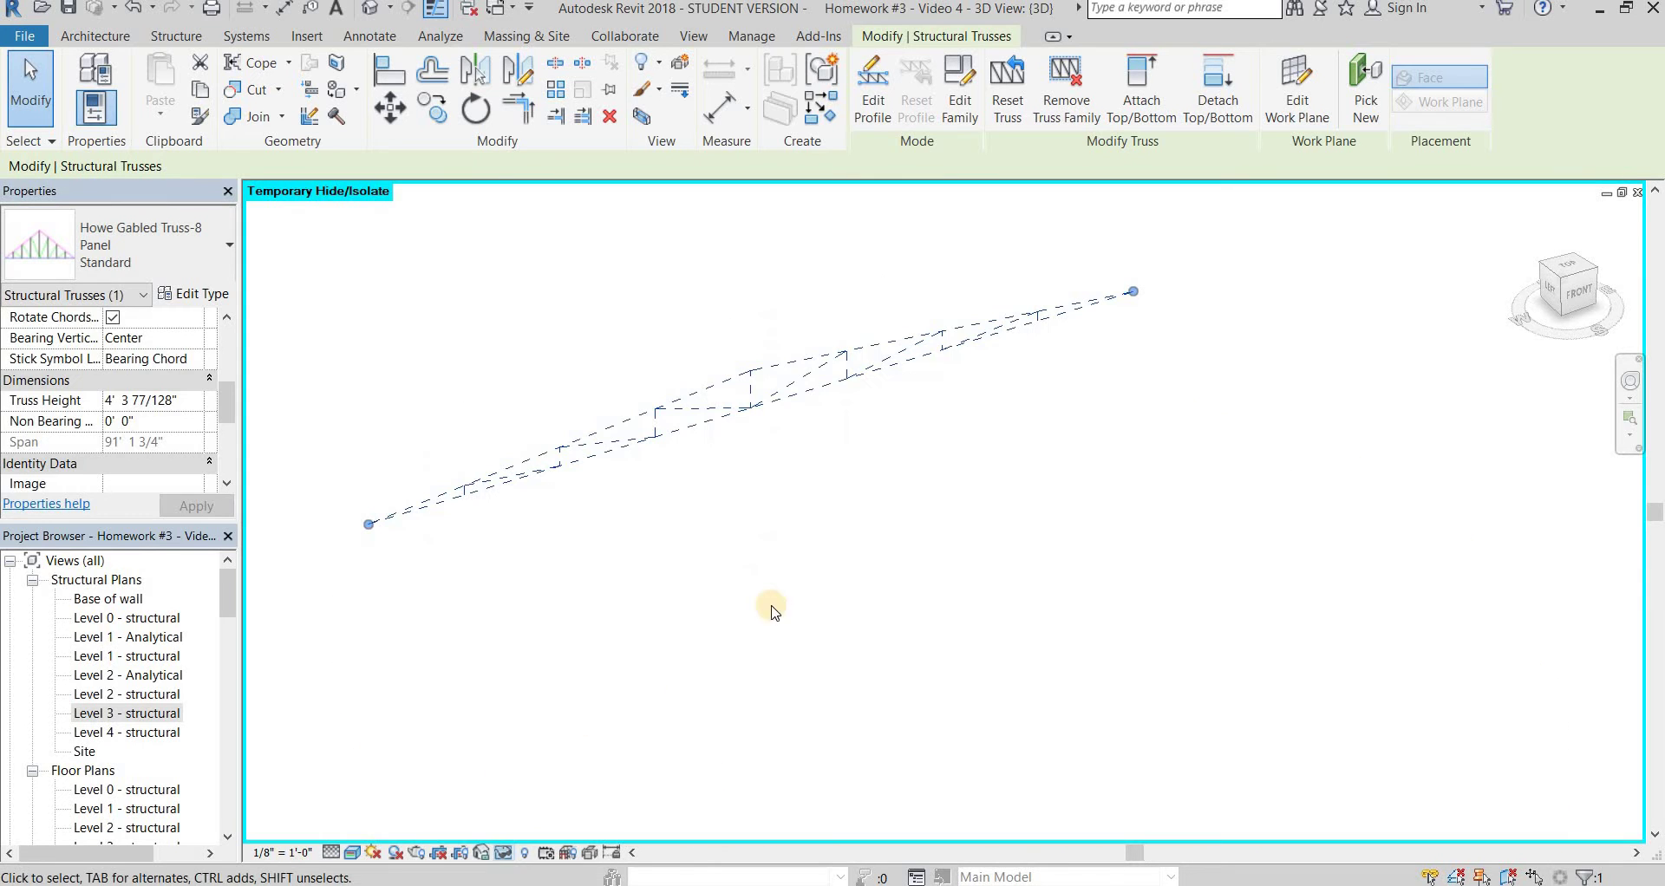
key(h)
key(r)
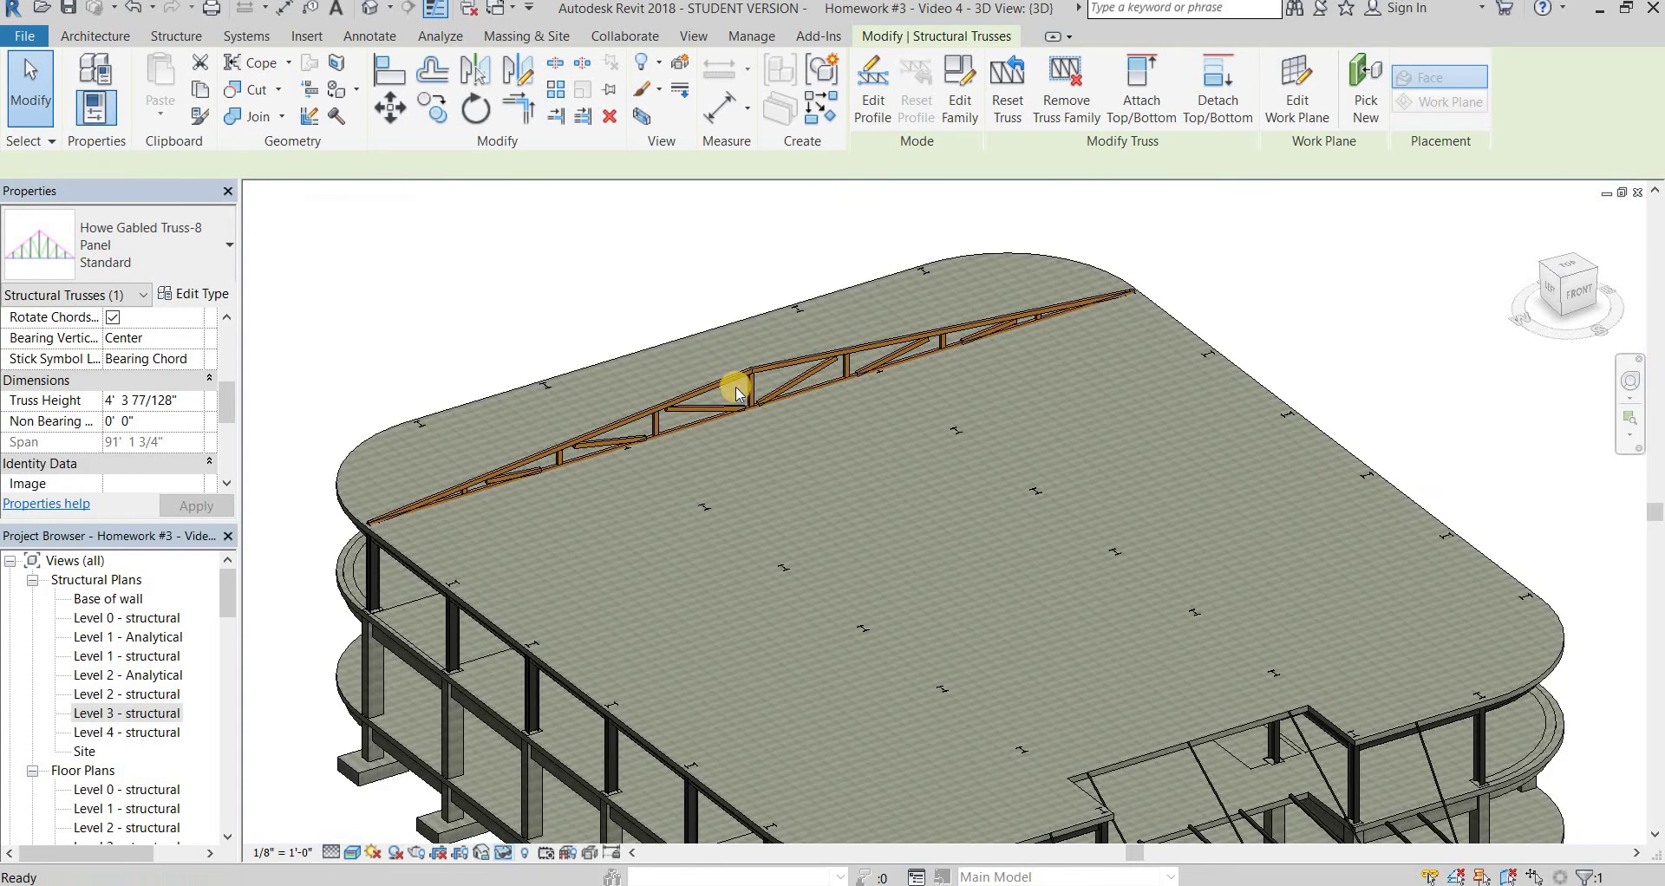
key(Escape)
In the front view, select all the truss members above the Level 3 slab, including the bottom chord
key(z)
key(f)
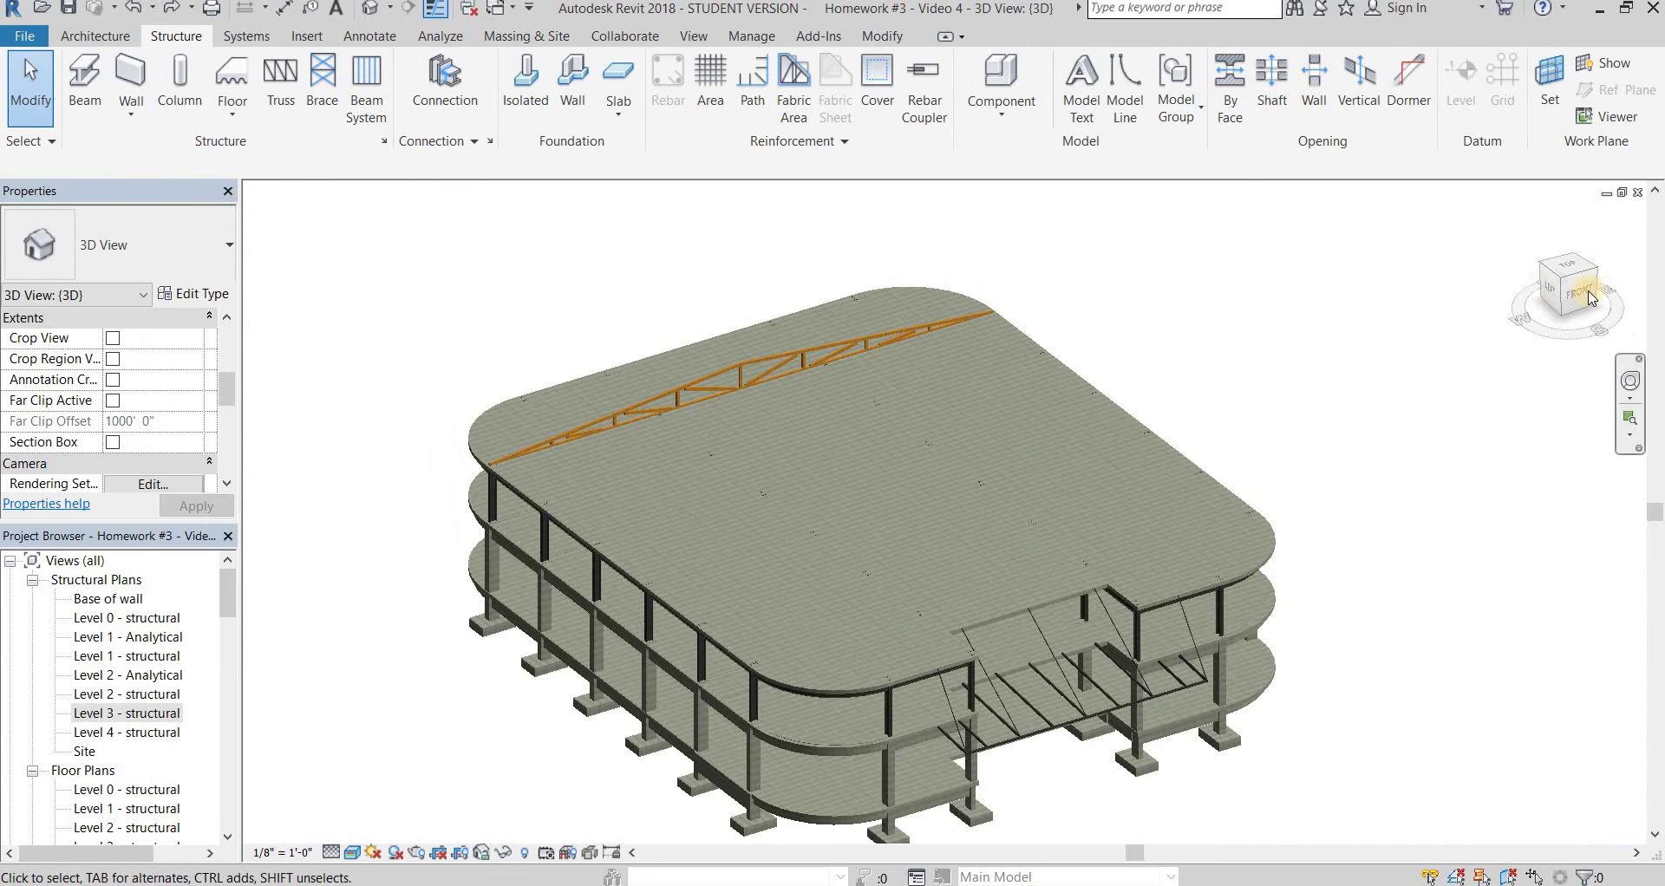
click(1574, 297)
scroll(954, 451, down, 2)
middle_drag(543, 508, 669, 434)
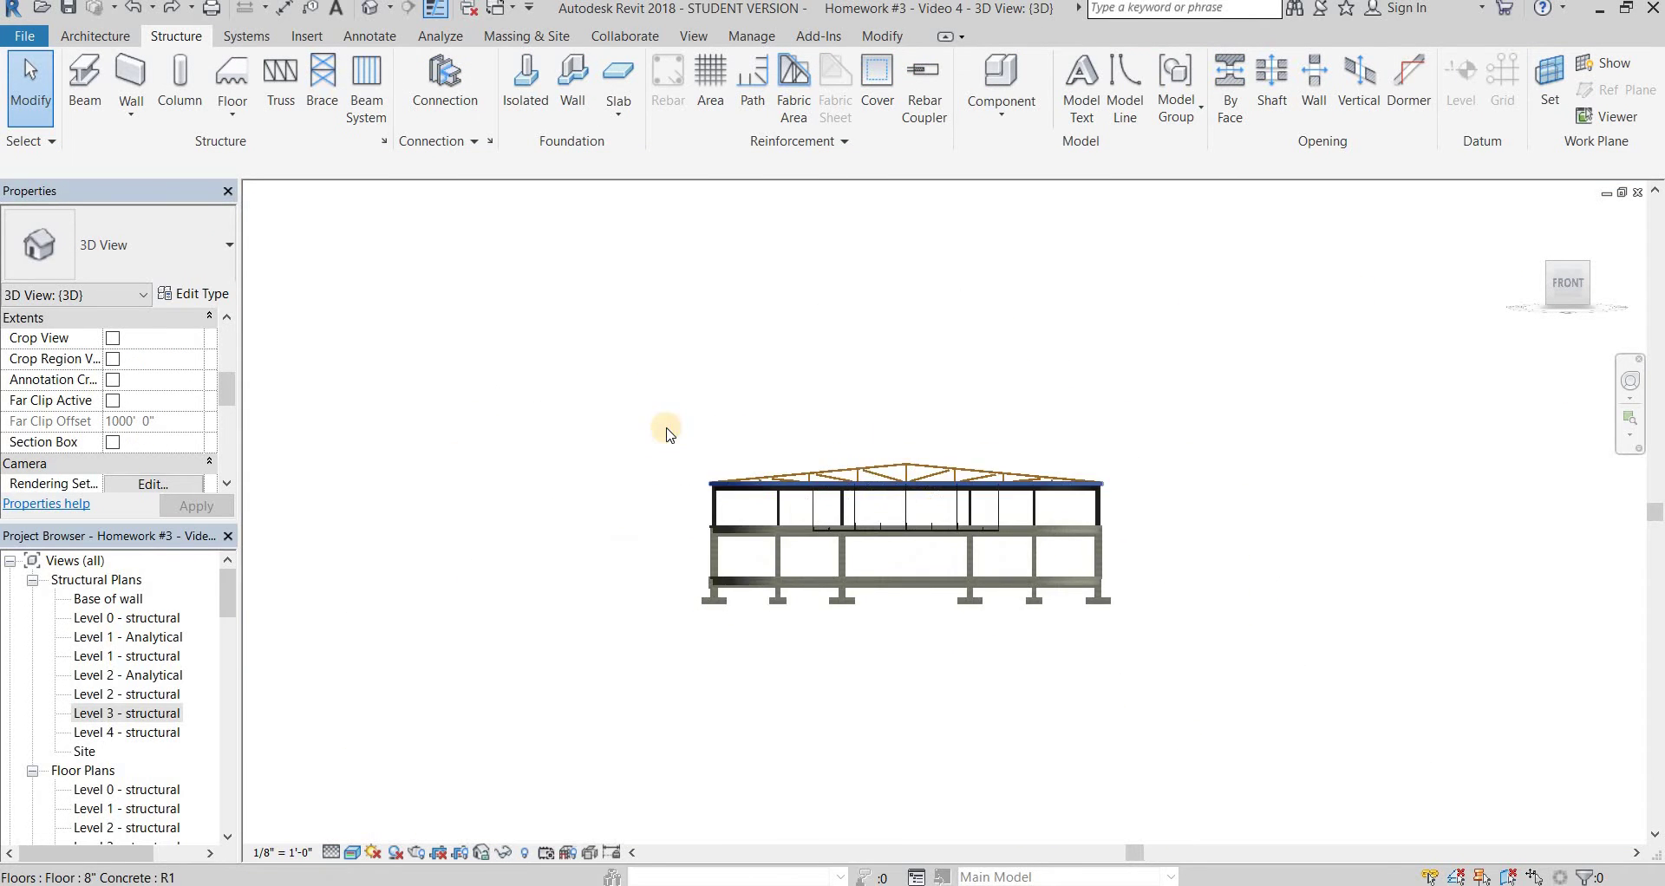
scroll(992, 488, up, 3)
middle_drag(993, 488, 1007, 501)
scroll(1006, 501, up, 2)
scroll(1394, 509, down, 1)
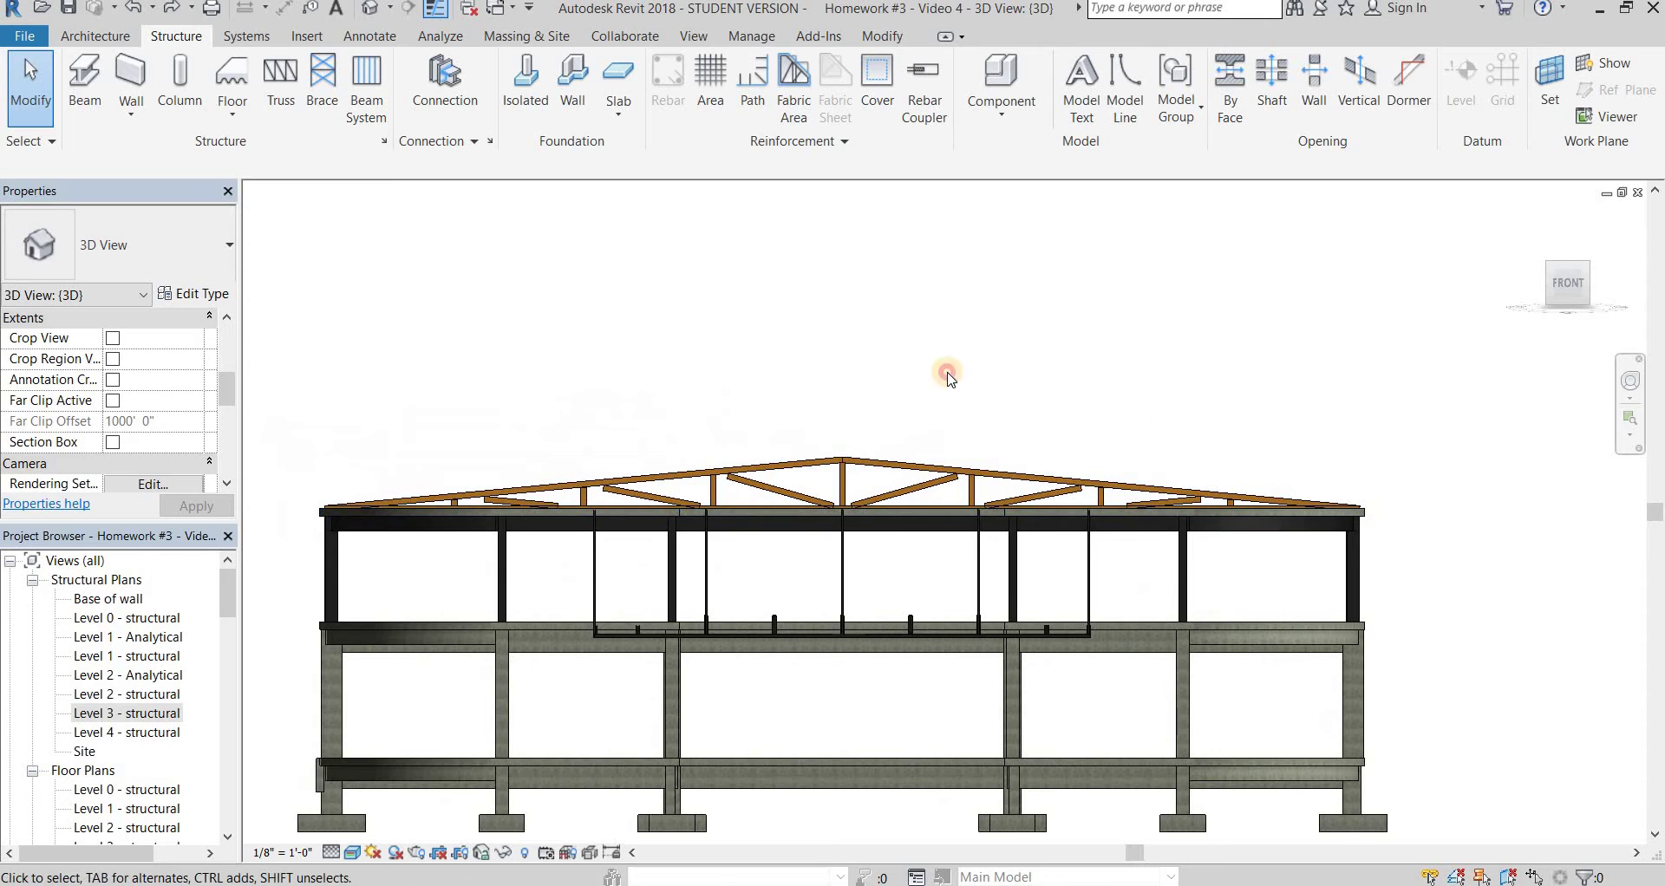
drag(1391, 501, 298, 349)
drag(668, 438, 859, 510)
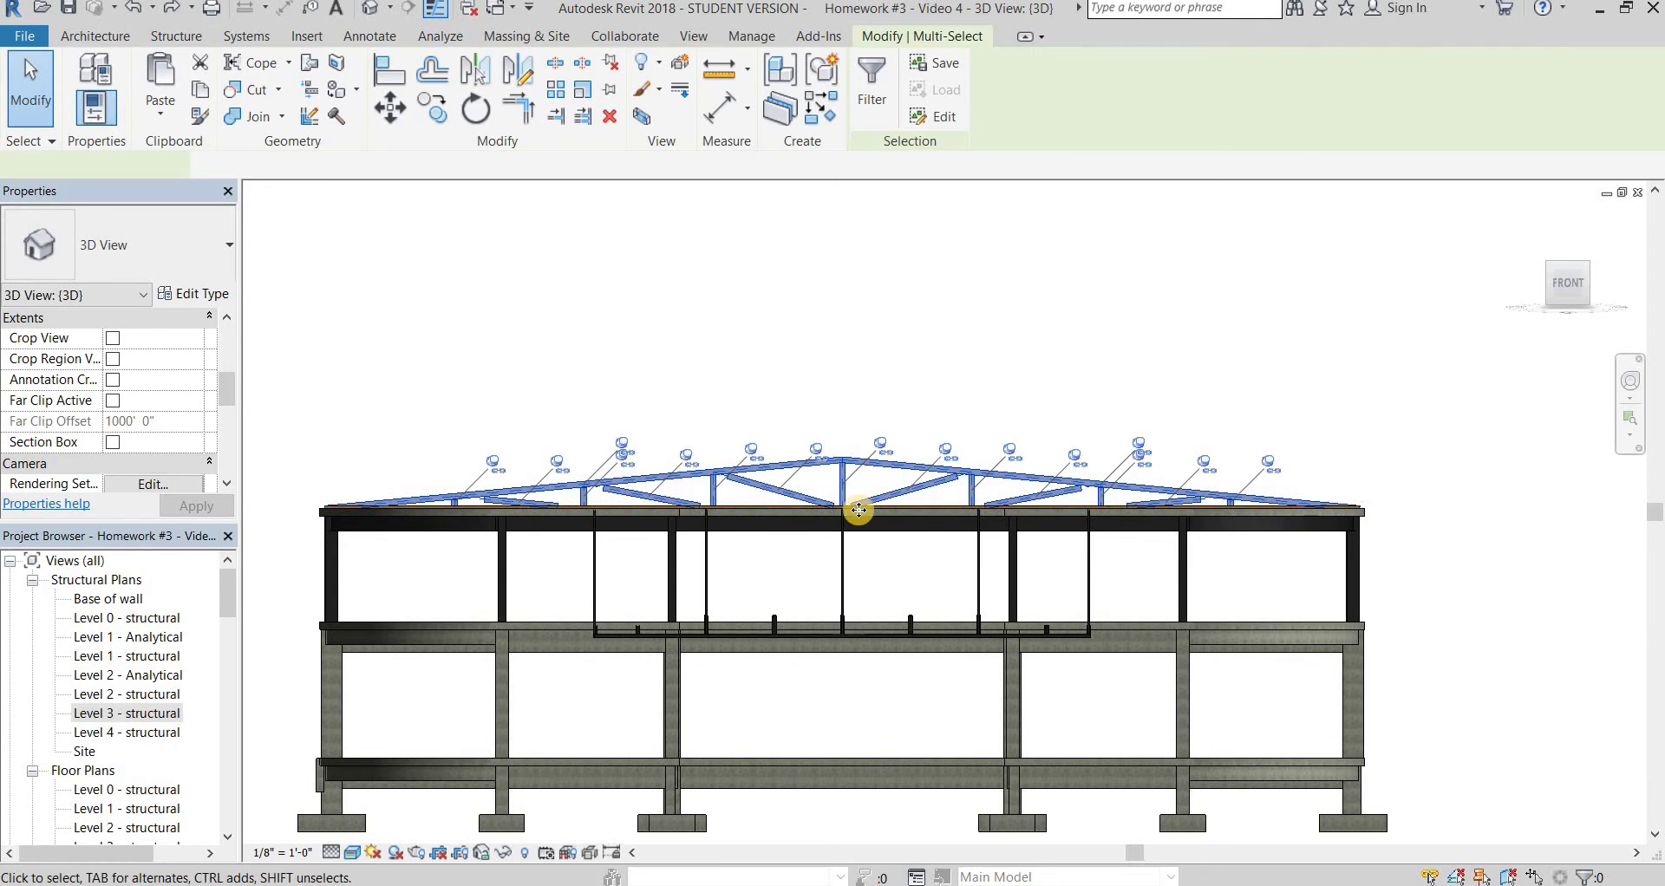
scroll(900, 516, up, 5)
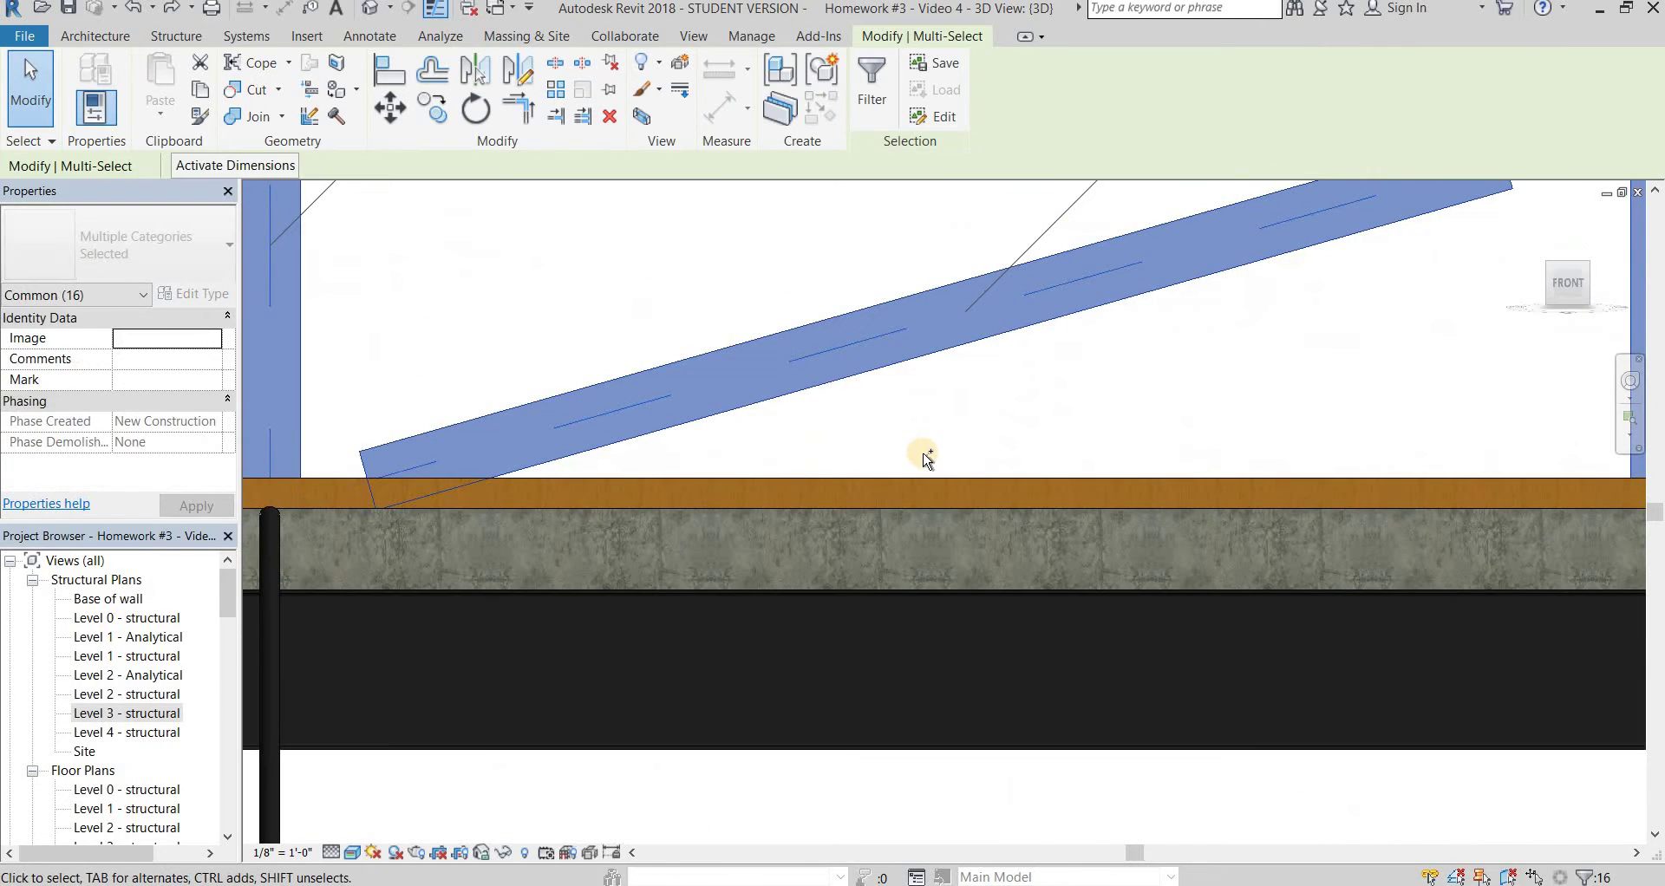
ctrl+drag(867, 498, 894, 502)
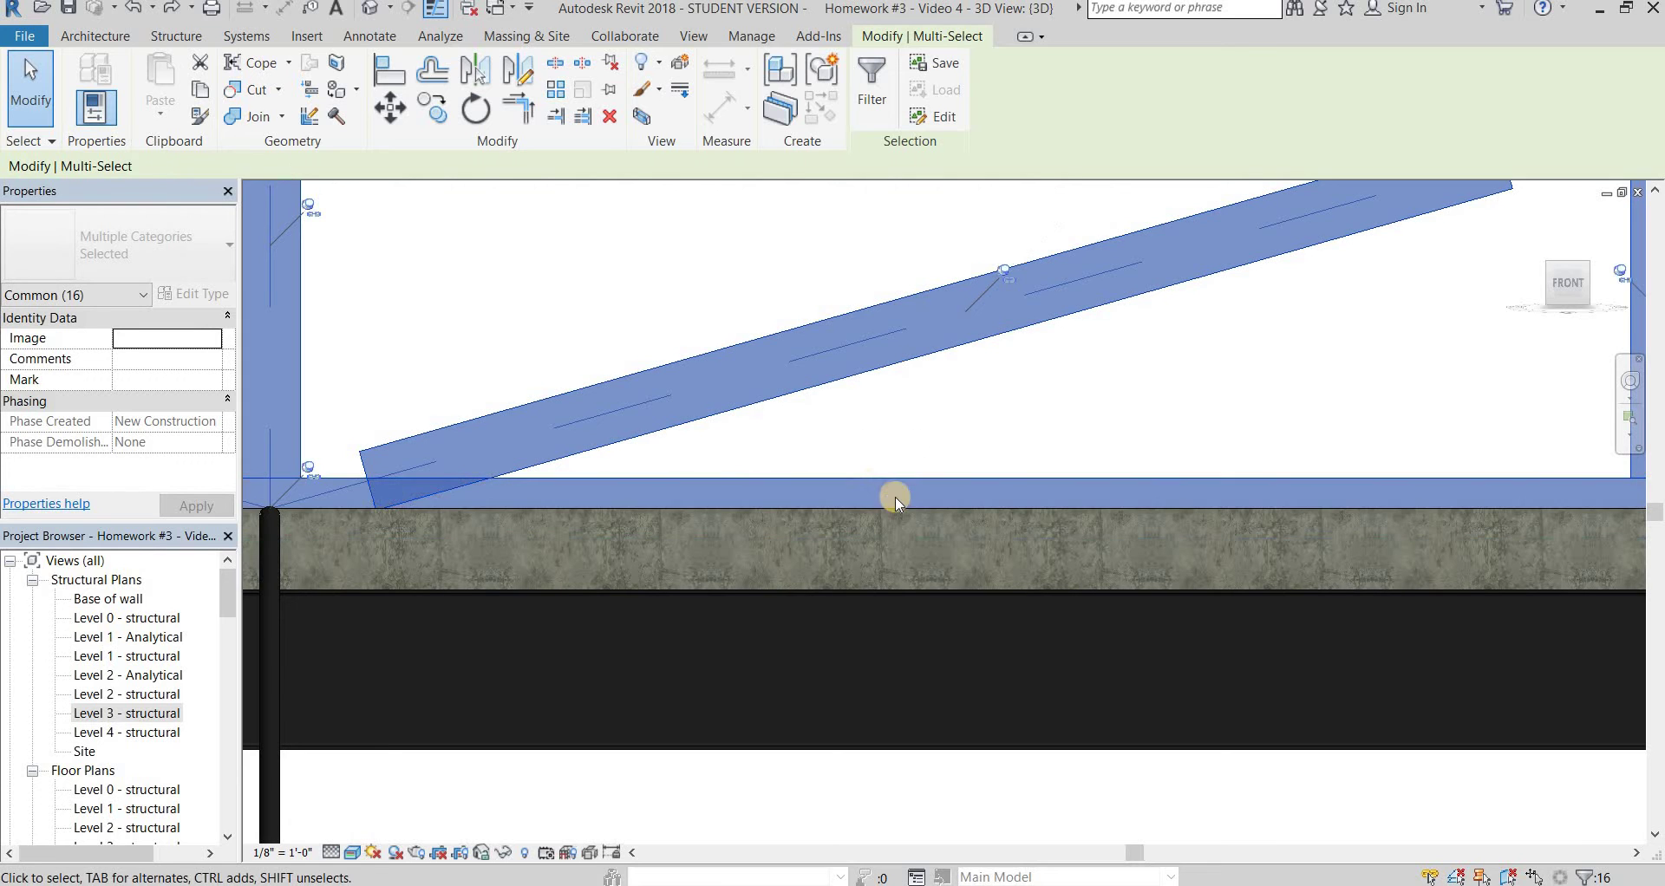
Temporarily isolate the selected truss chords and webs in the 3D view and clear the selection
scroll(905, 485, down, 6)
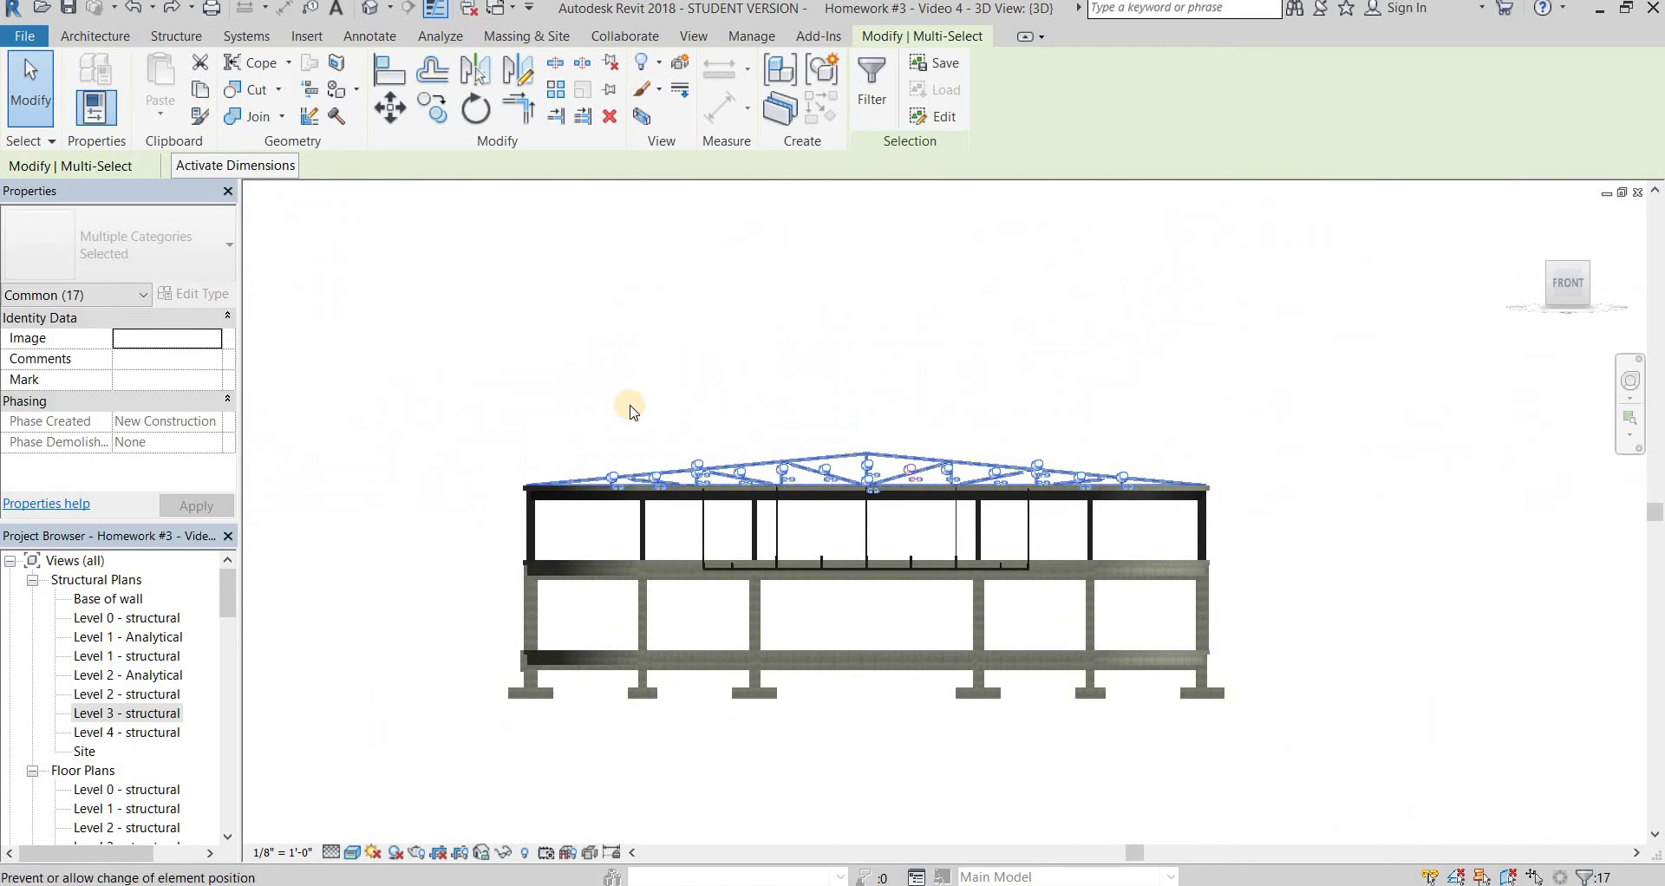
click(504, 854)
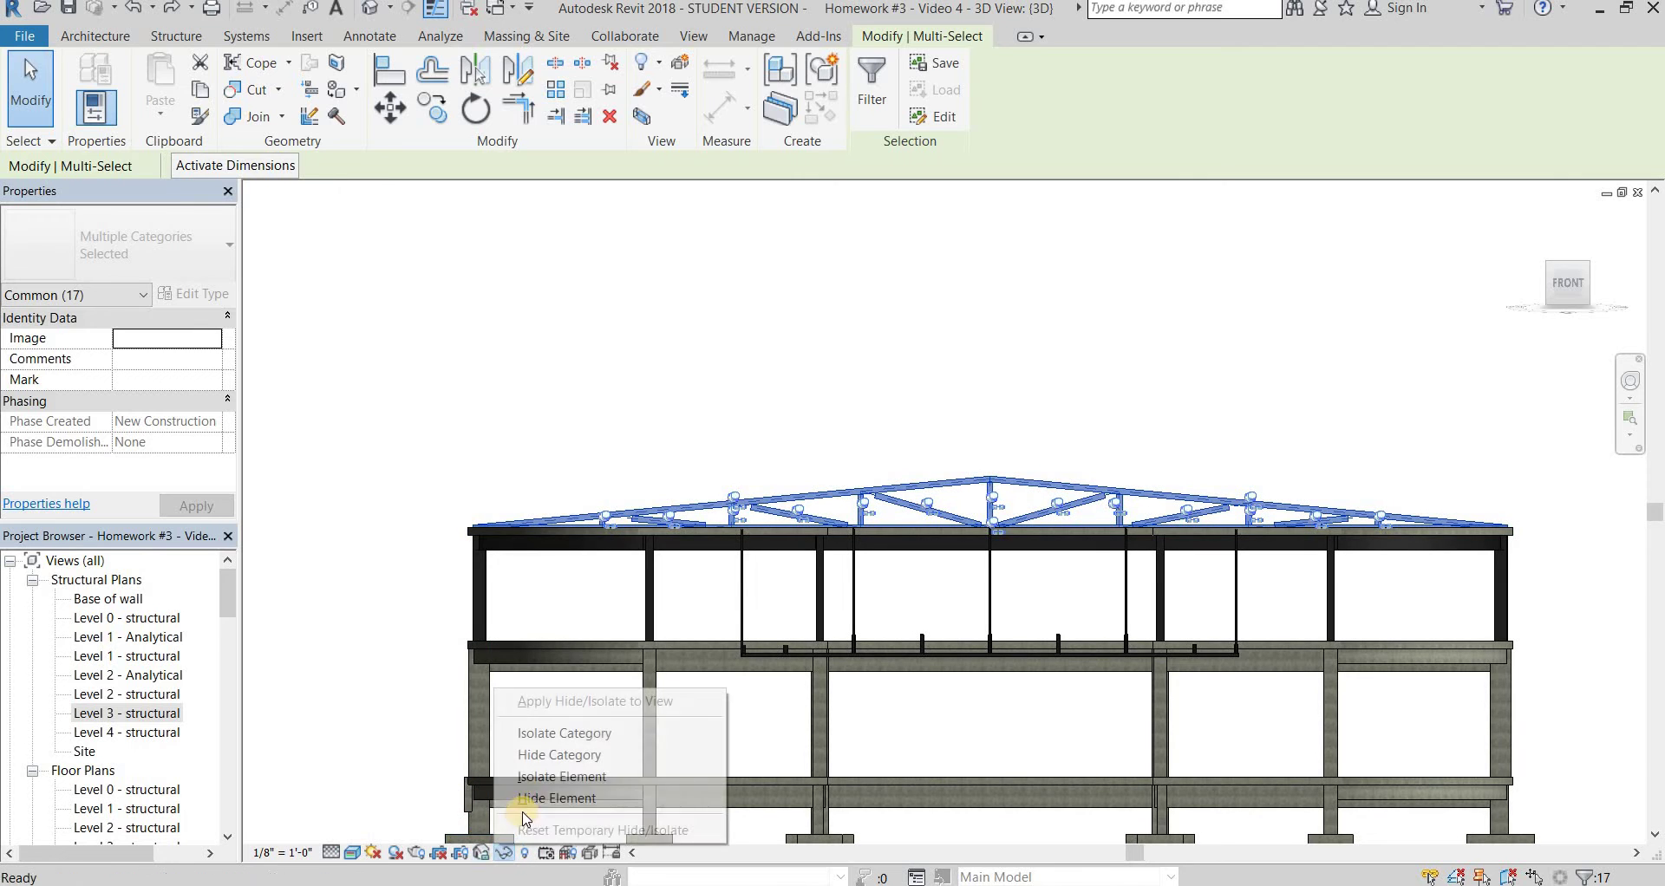
click(562, 777)
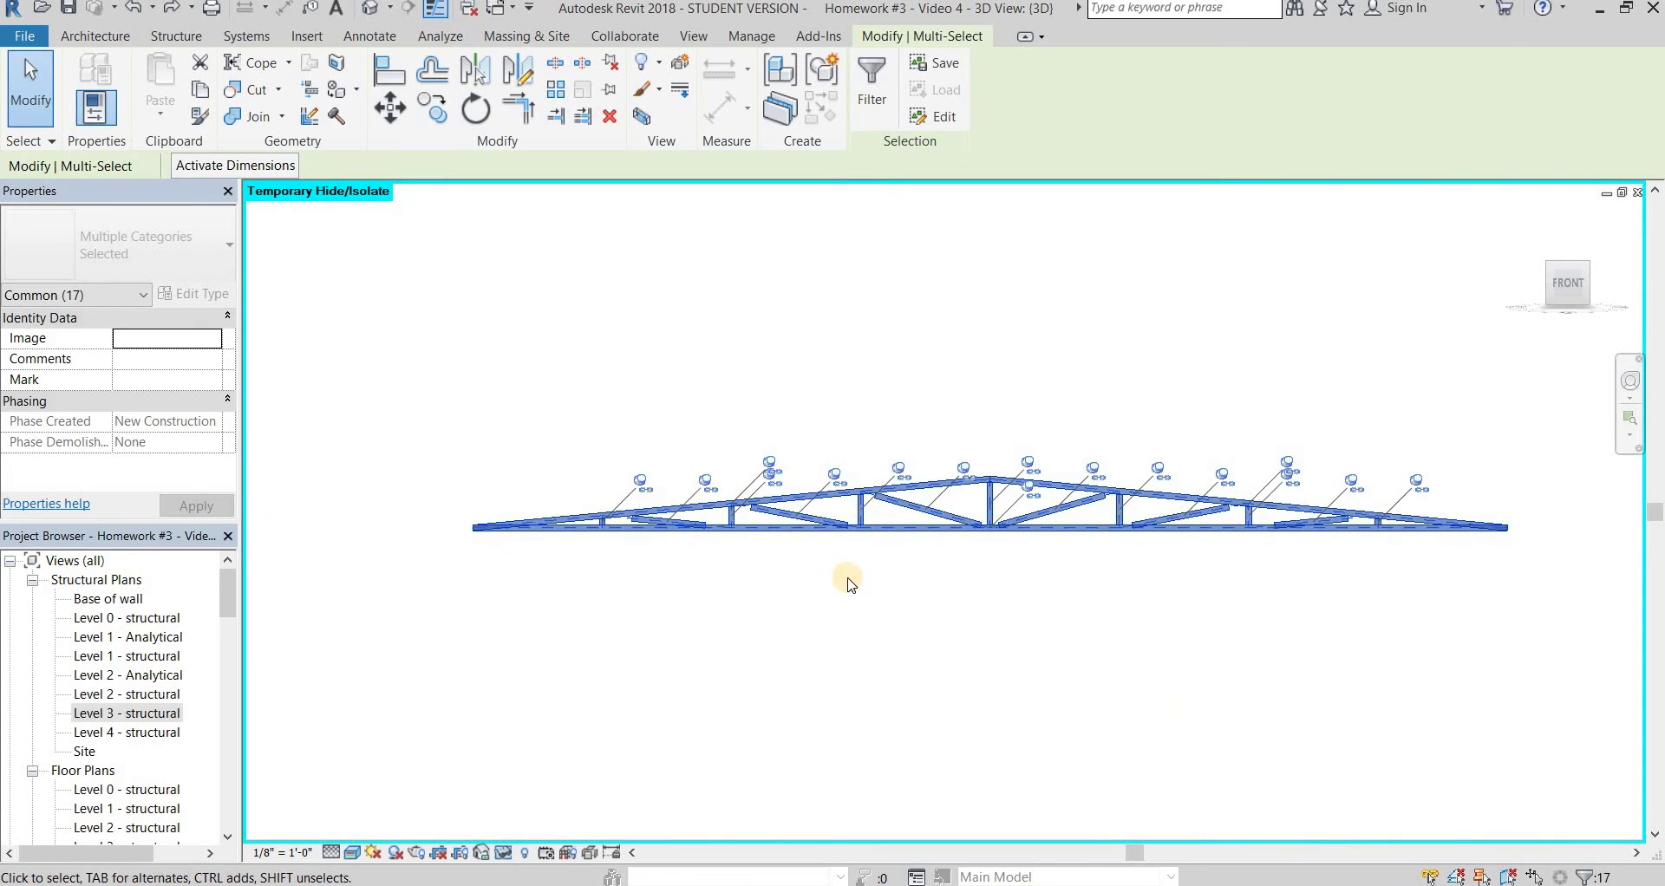
click(849, 578)
Remove the truss family from the Howe gabled truss so that its chords and webs remain as independent framing
scroll(915, 573, up, 3)
shift+middle_drag(1050, 593, 940, 511)
scroll(961, 562, down, 5)
scroll(1006, 524, up, 6)
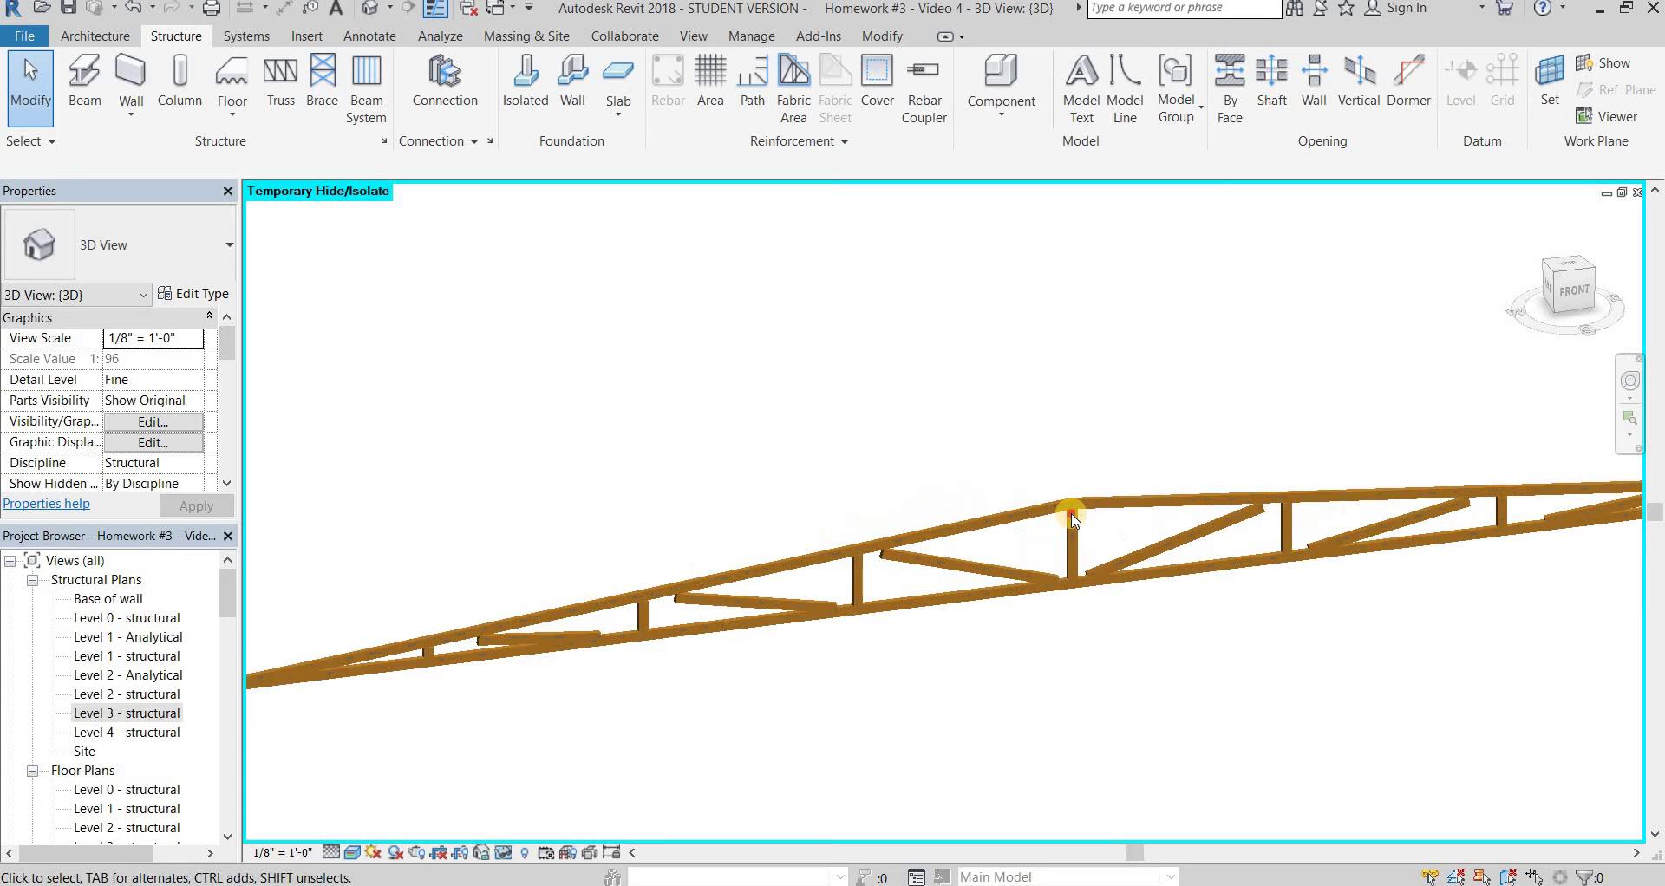
click(1071, 517)
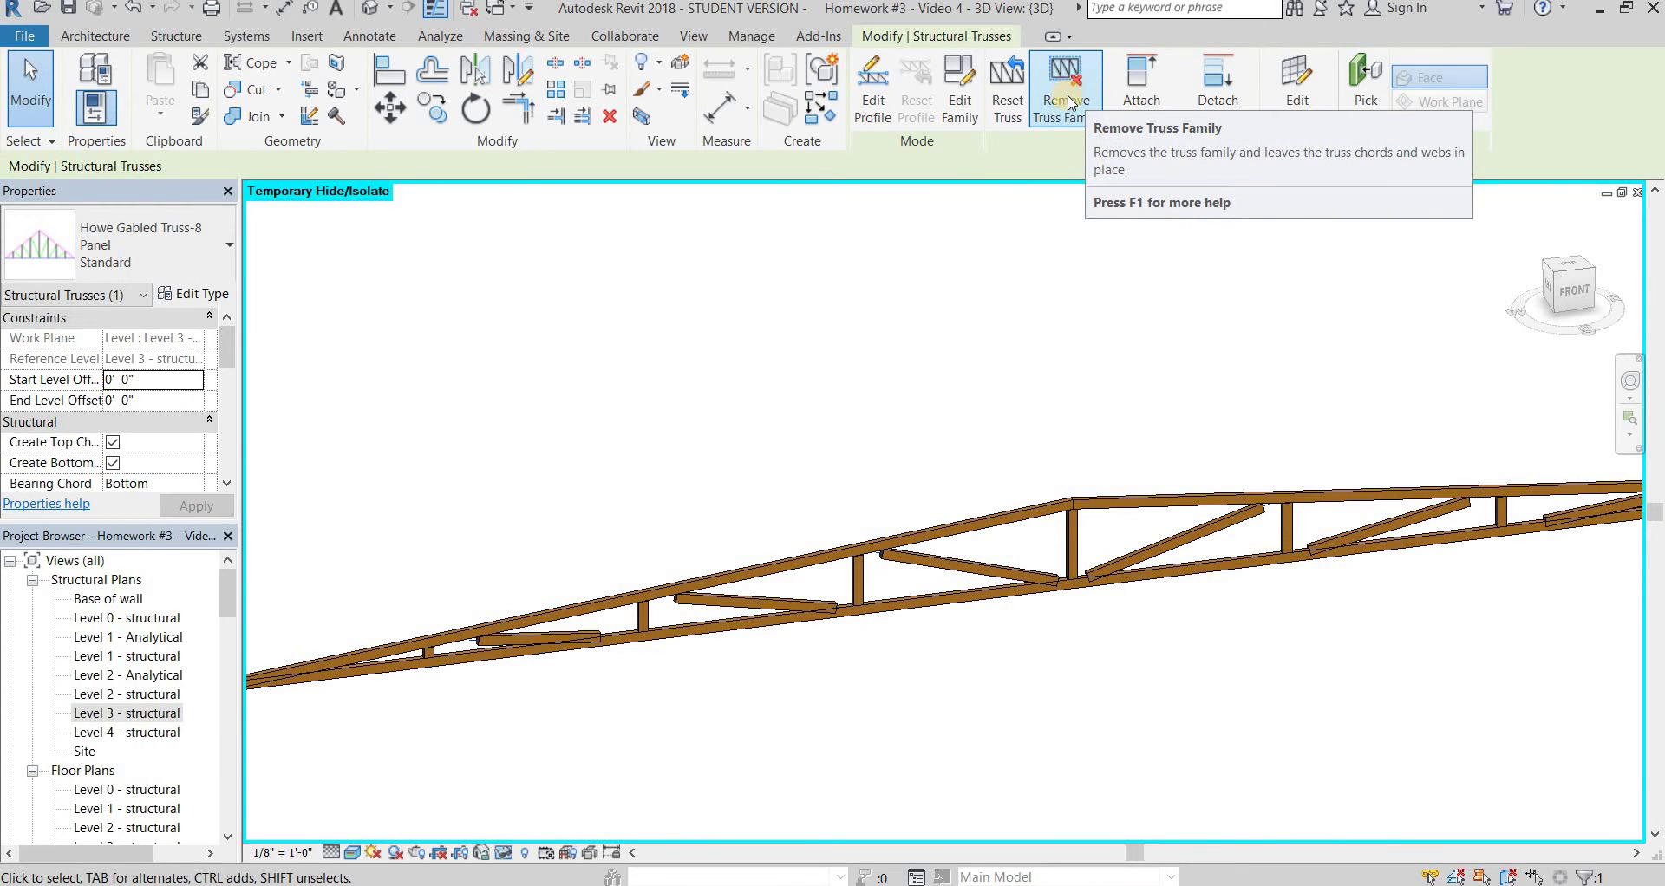
click(1066, 97)
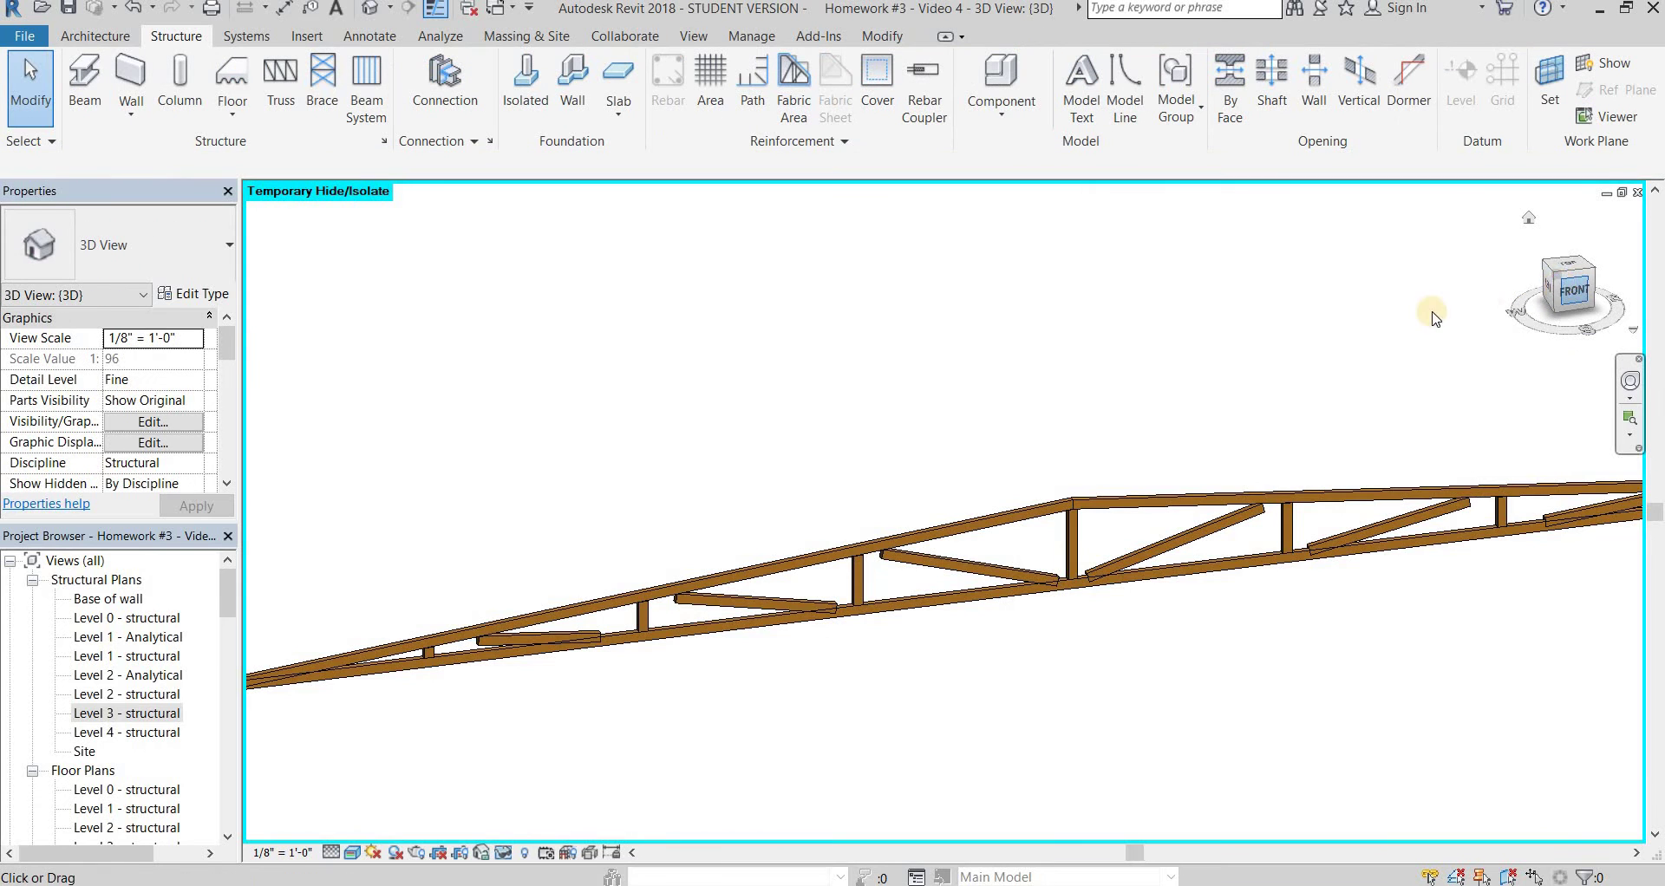
From the front, extend the upper end of the leftmost diagonal web into the top chord at the first vertical web
click(1573, 291)
scroll(743, 513, up, 5)
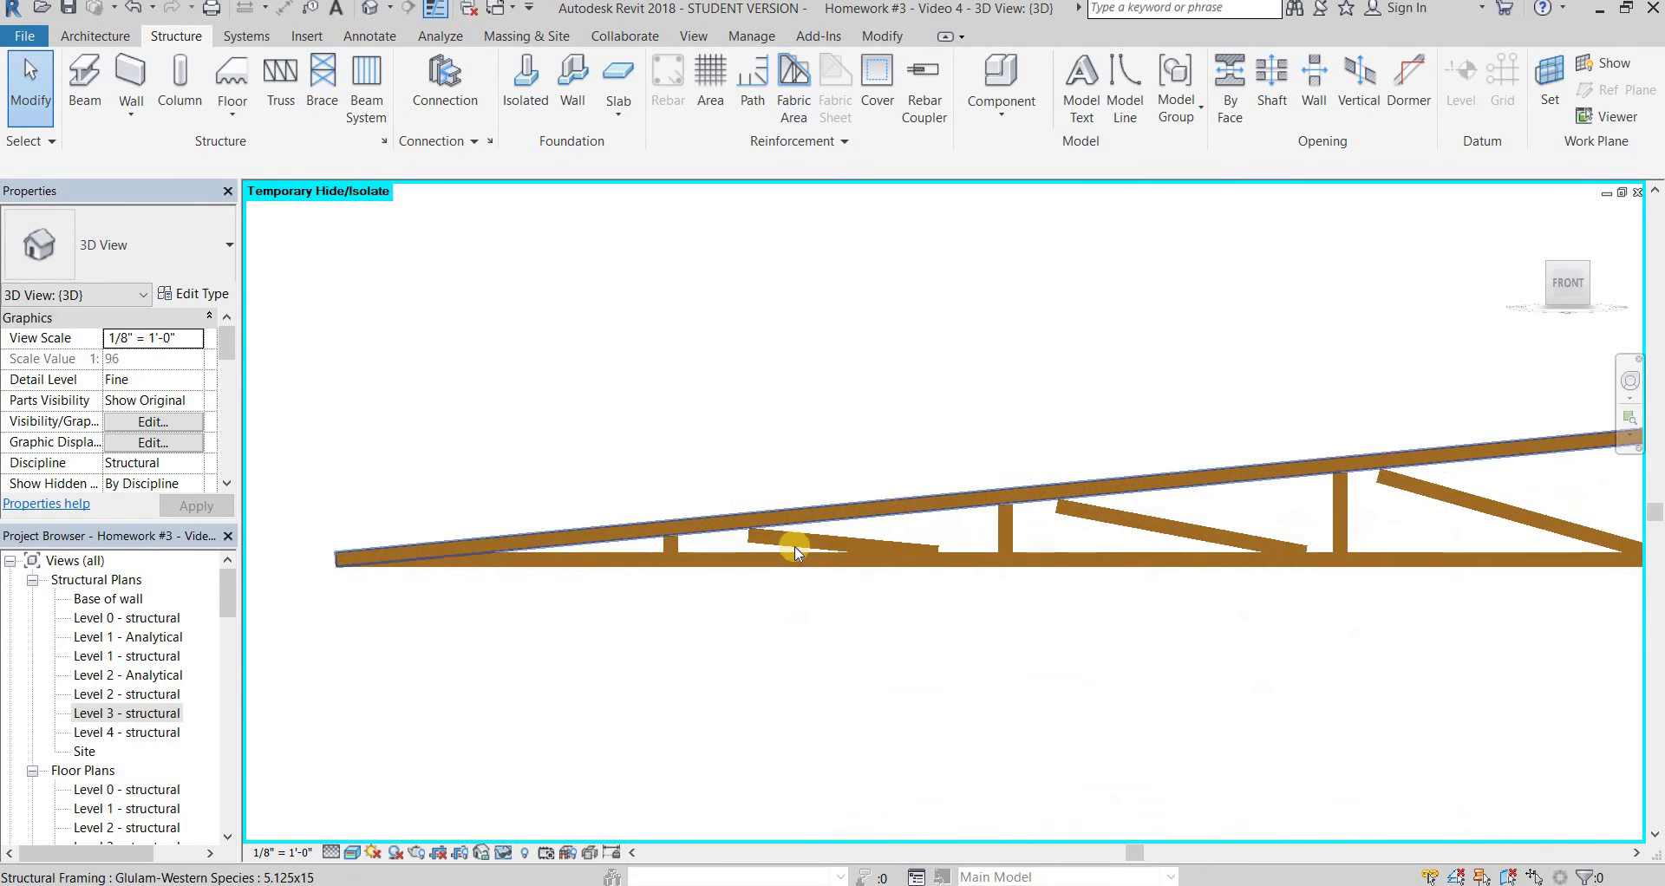
scroll(796, 551, up, 2)
click(780, 547)
scroll(755, 550, up, 2)
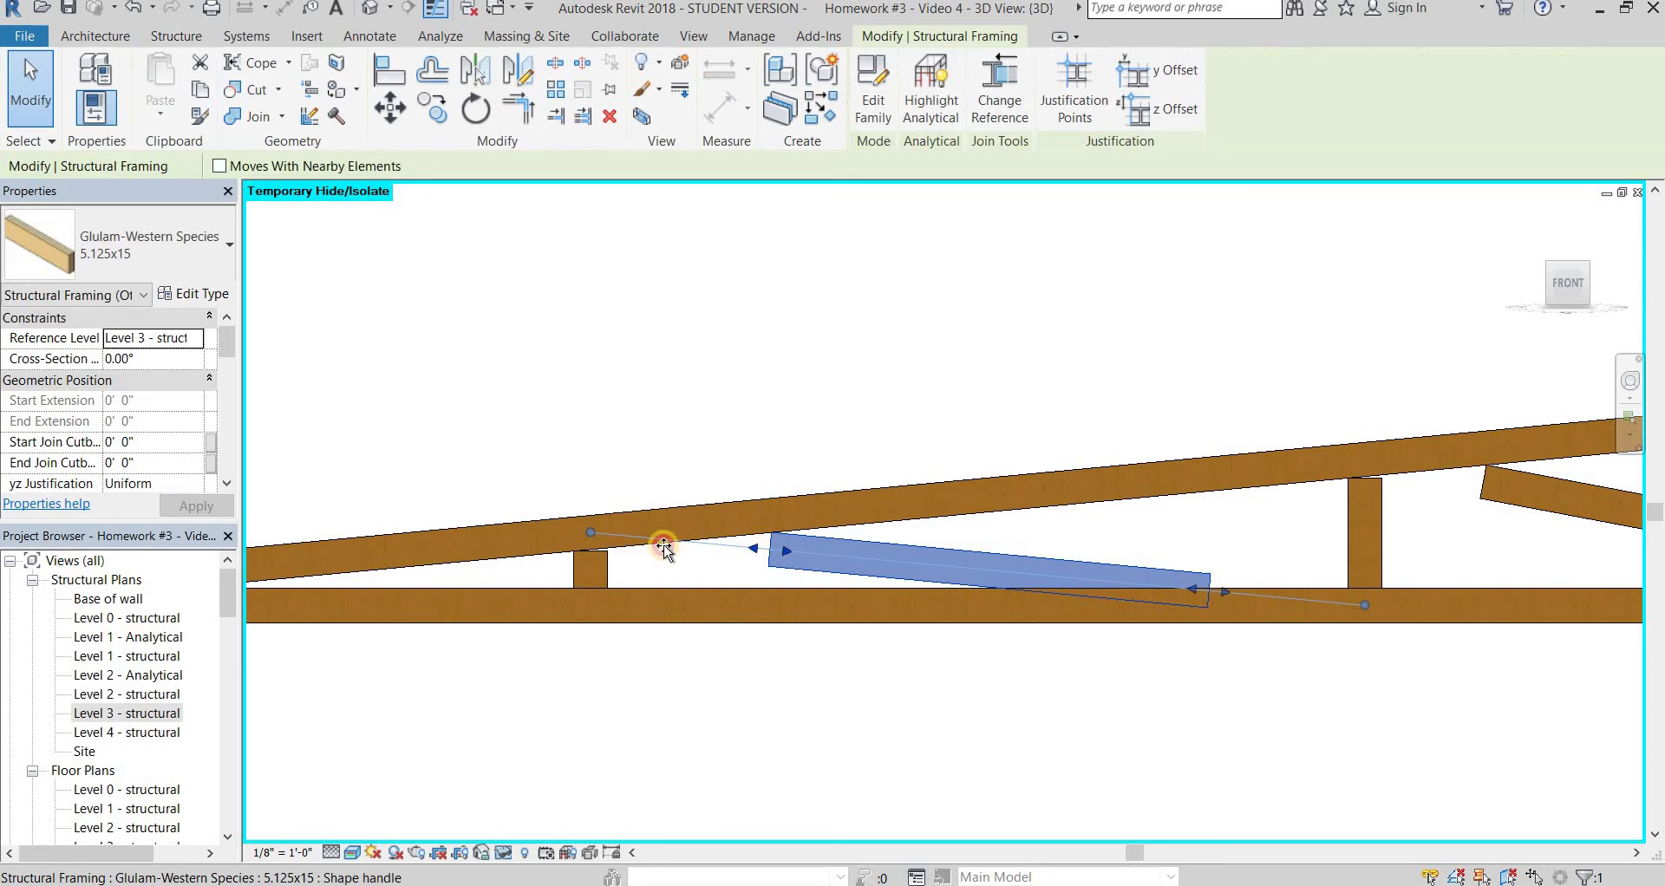
drag(606, 547, 605, 548)
scroll(603, 564, up, 2)
Extend the first vertical web into the top chord and the diagonal's lower end through the bottom chord to the second vertical web
click(599, 560)
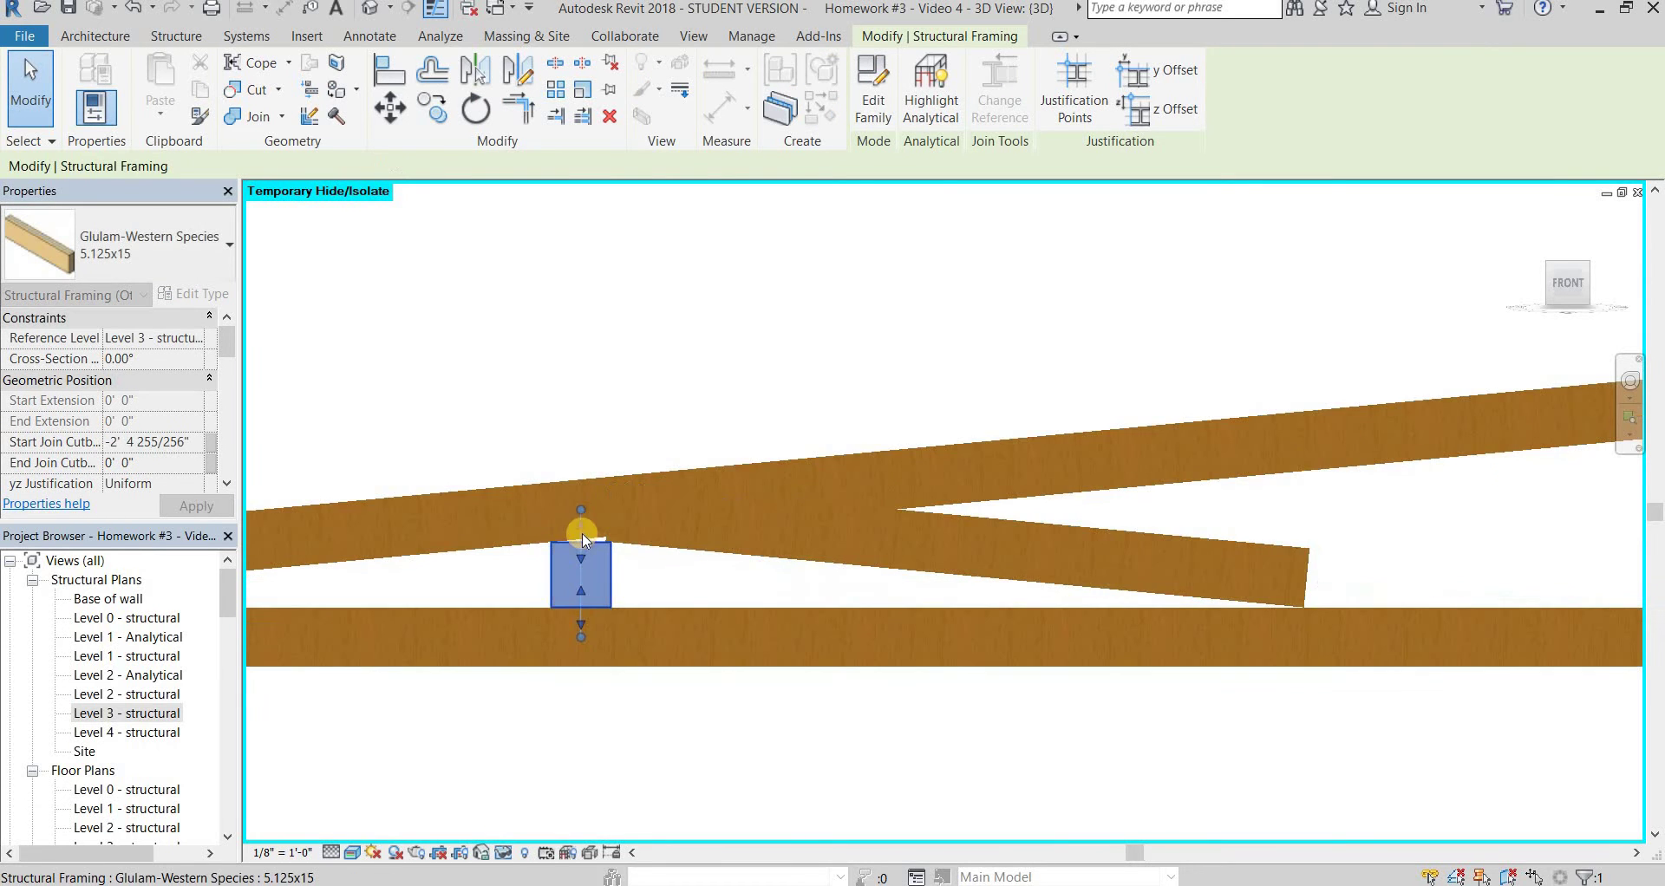
middle_drag(1137, 512, 623, 359)
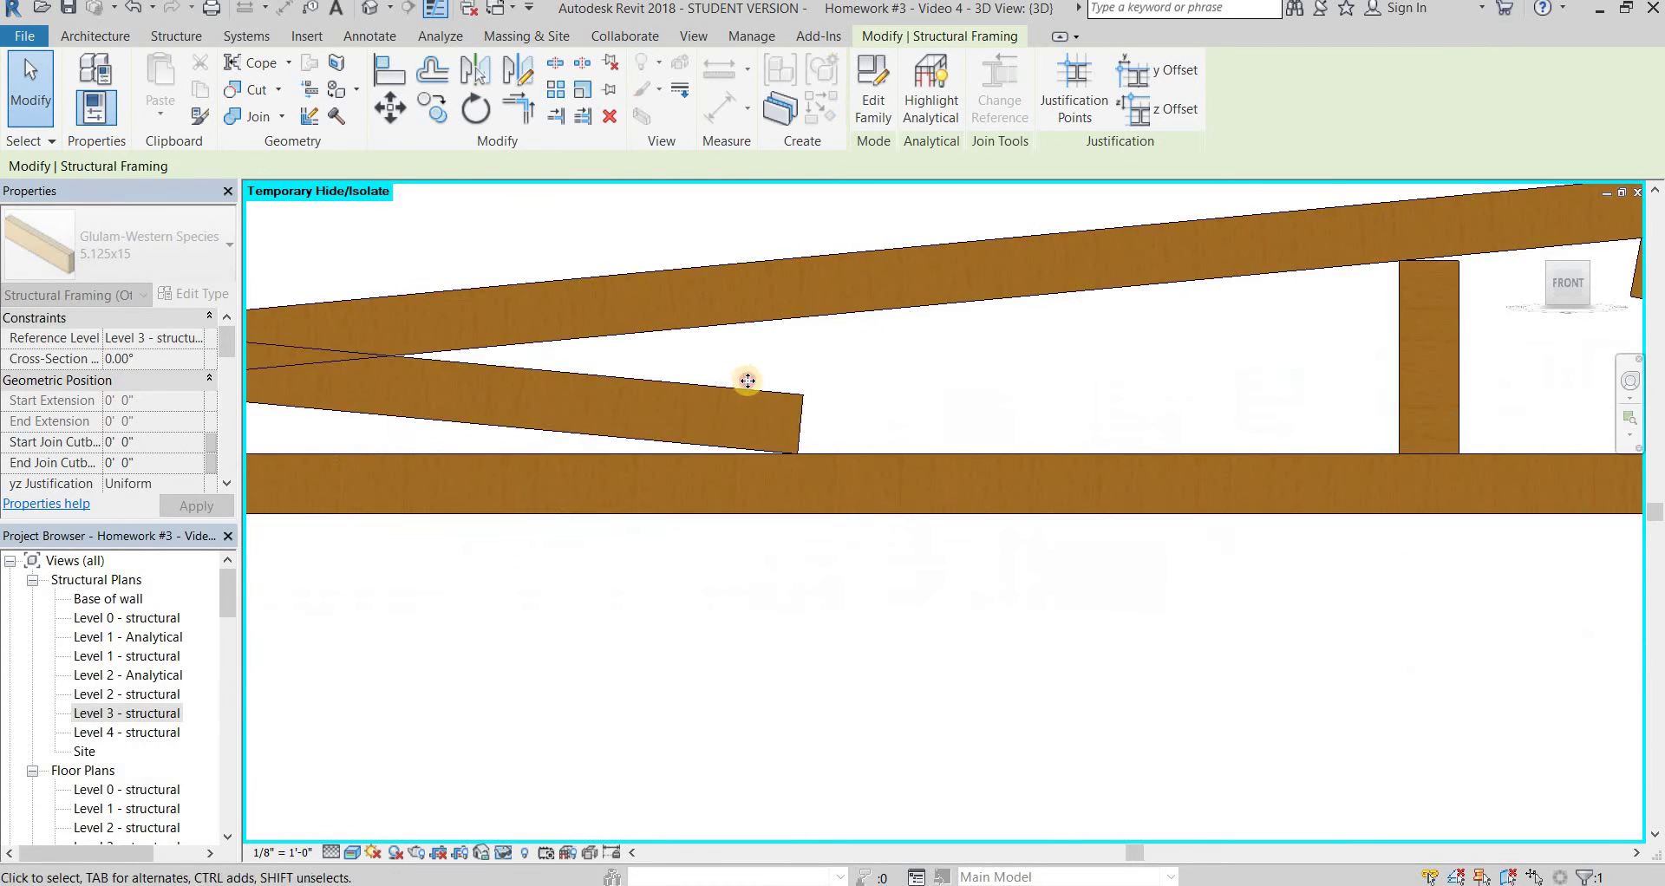
click(775, 416)
drag(1168, 453, 1416, 486)
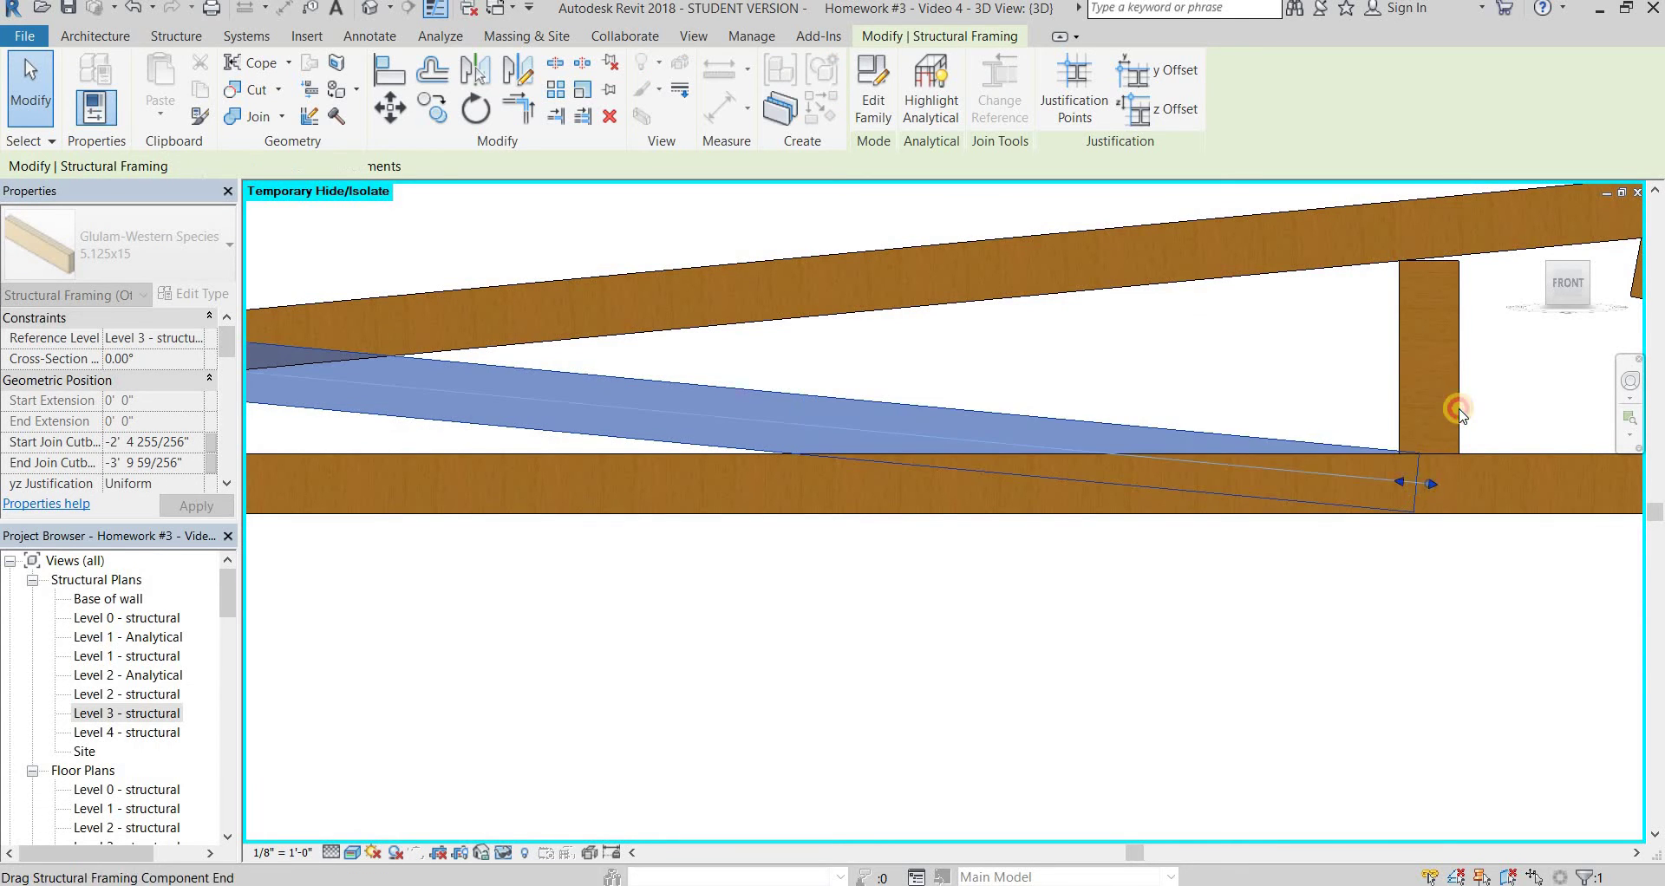
Extend the second vertical web into the top chord and stretch the remaining vertical and diagonal webs to their chord joints
click(1430, 286)
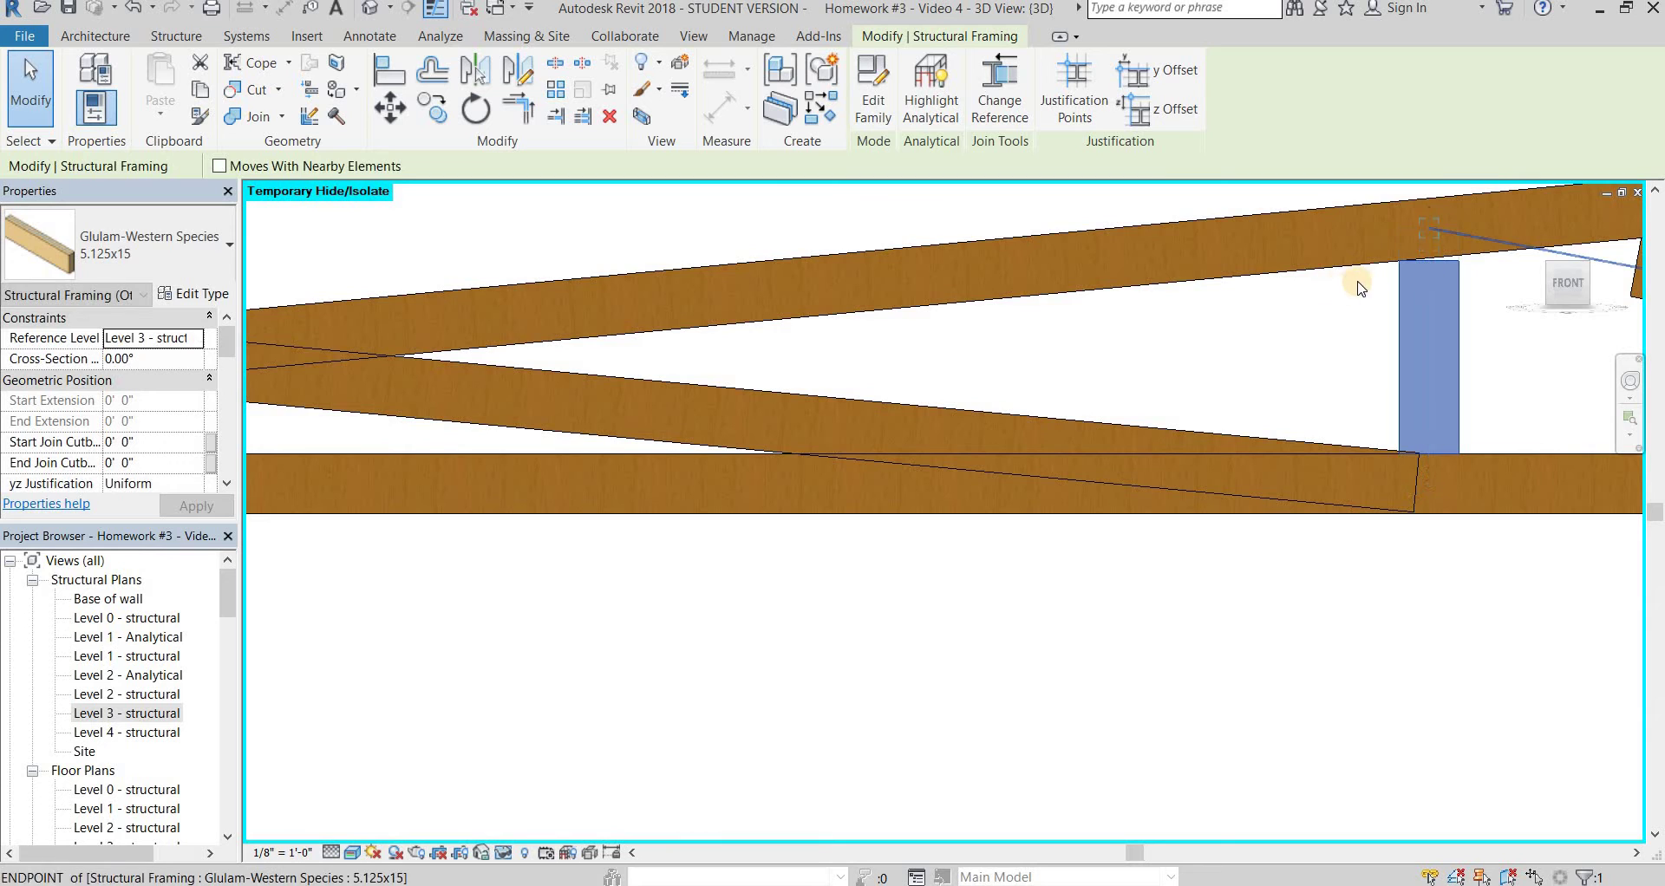
scroll(1075, 434, down, 3)
click(1067, 472)
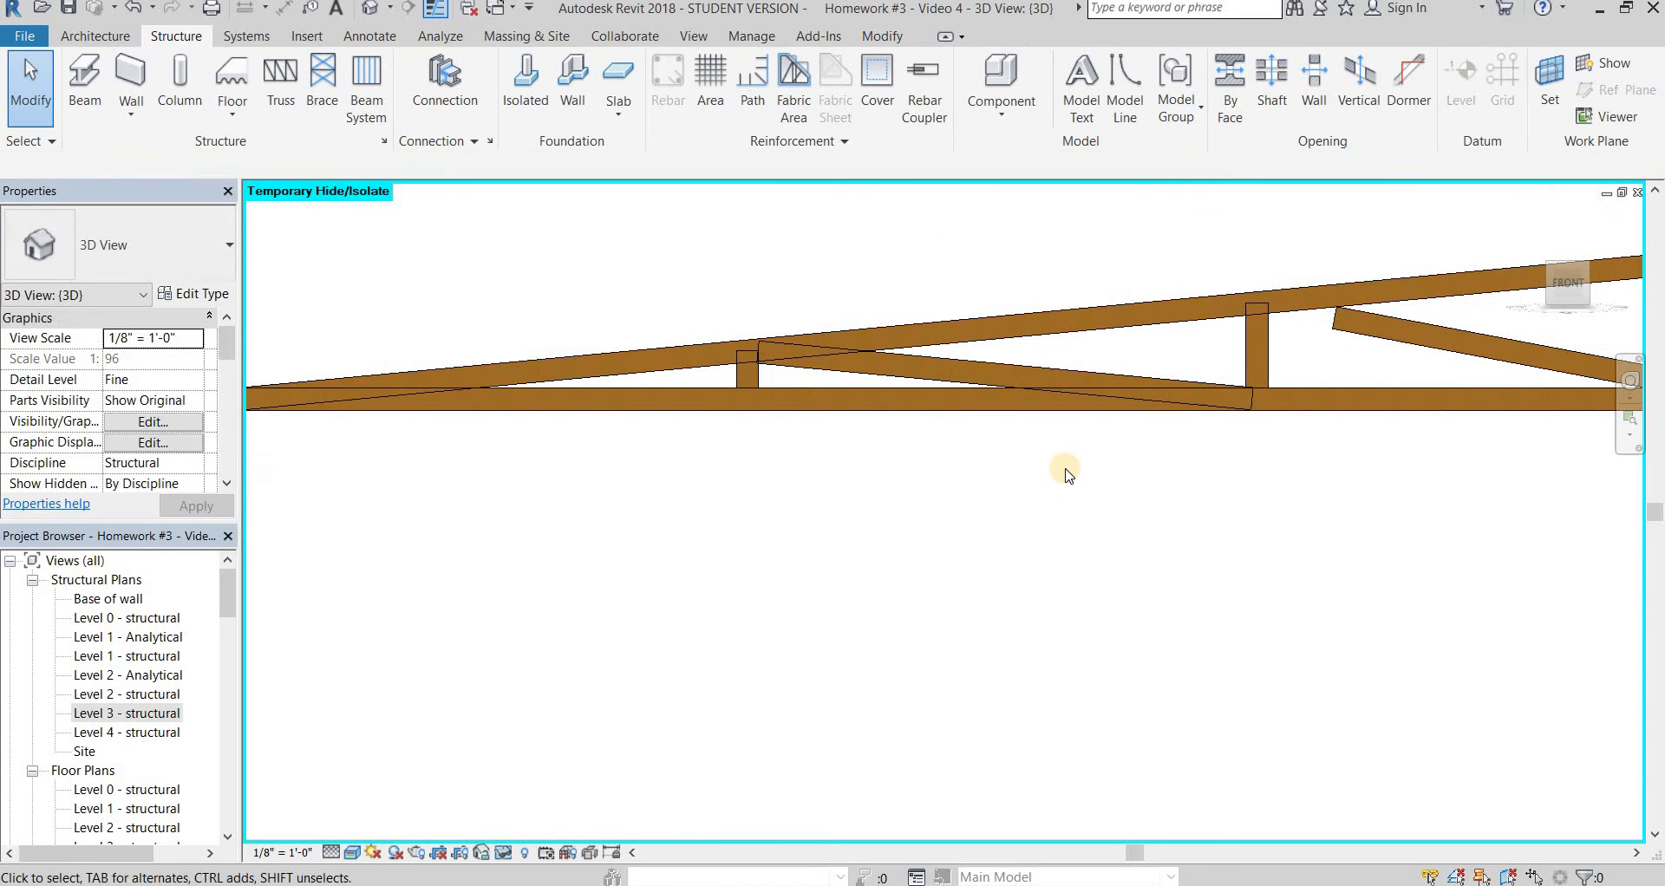
scroll(990, 477, down, 3)
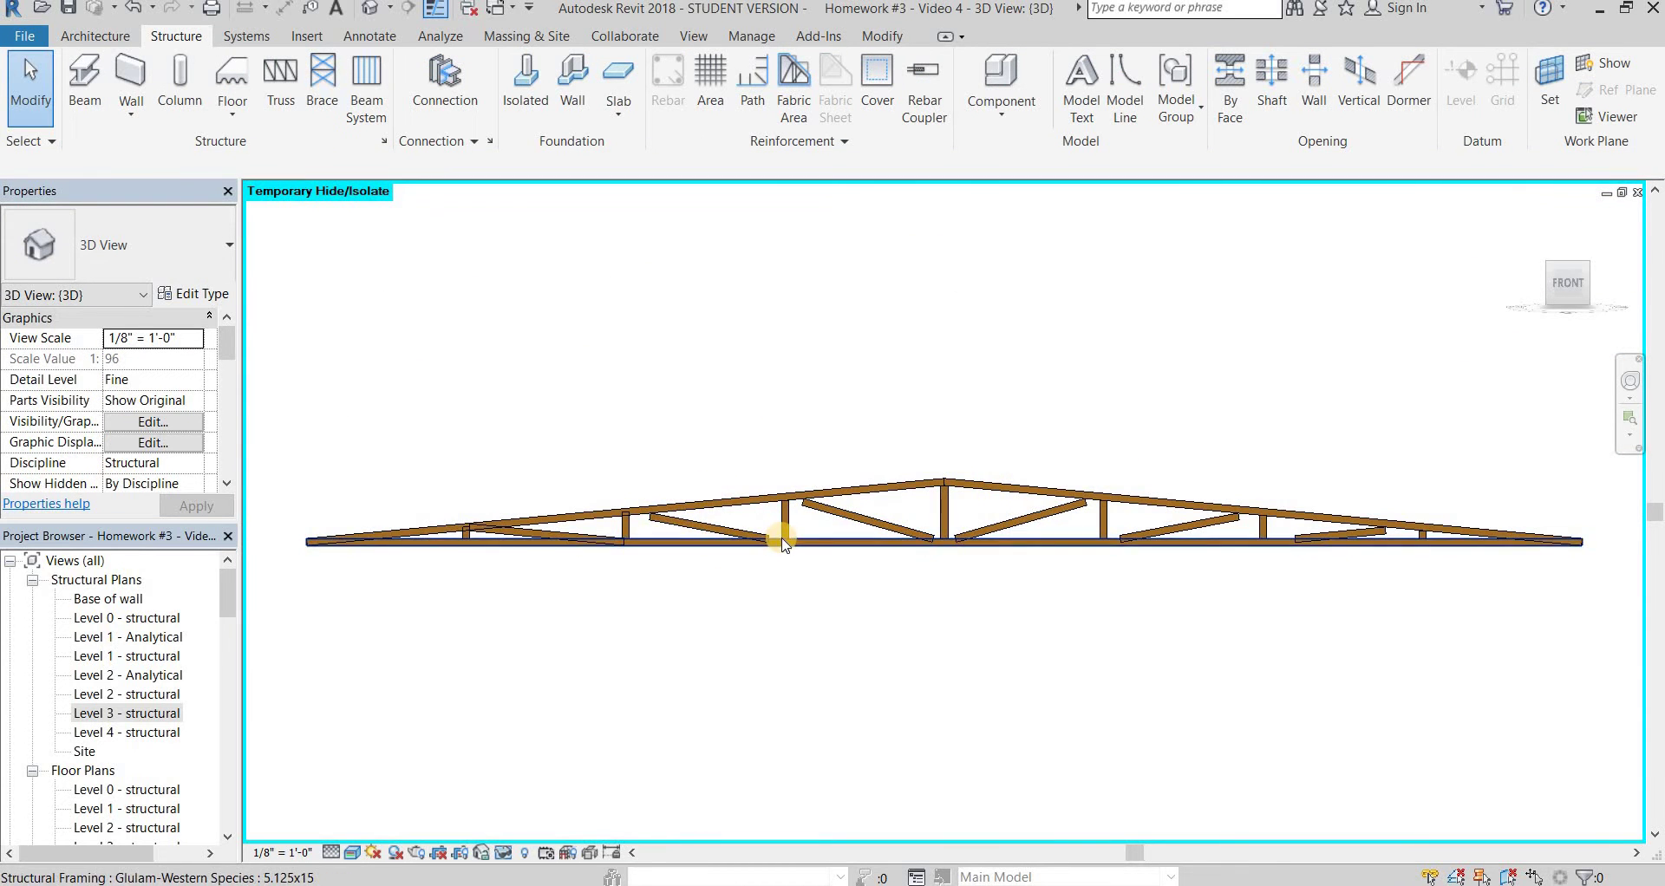
click(893, 574)
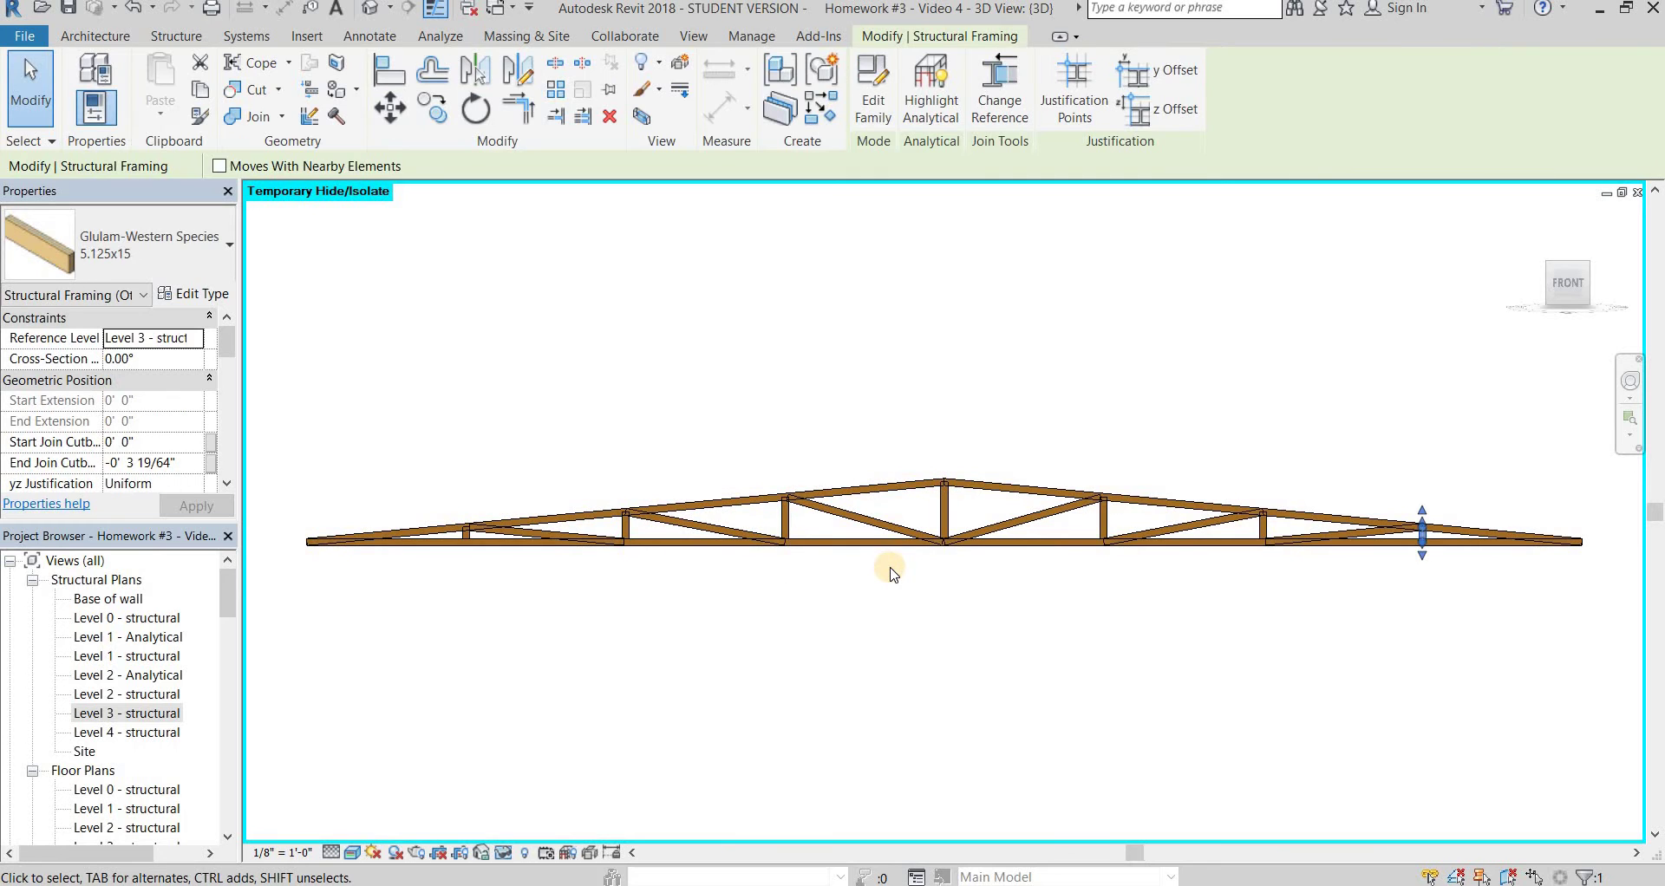
click(1004, 602)
Check the extended web joints in 3D and reset the temporary isolation to restore the whole building
shift+middle_drag(1145, 639, 695, 621)
scroll(694, 589, up, 5)
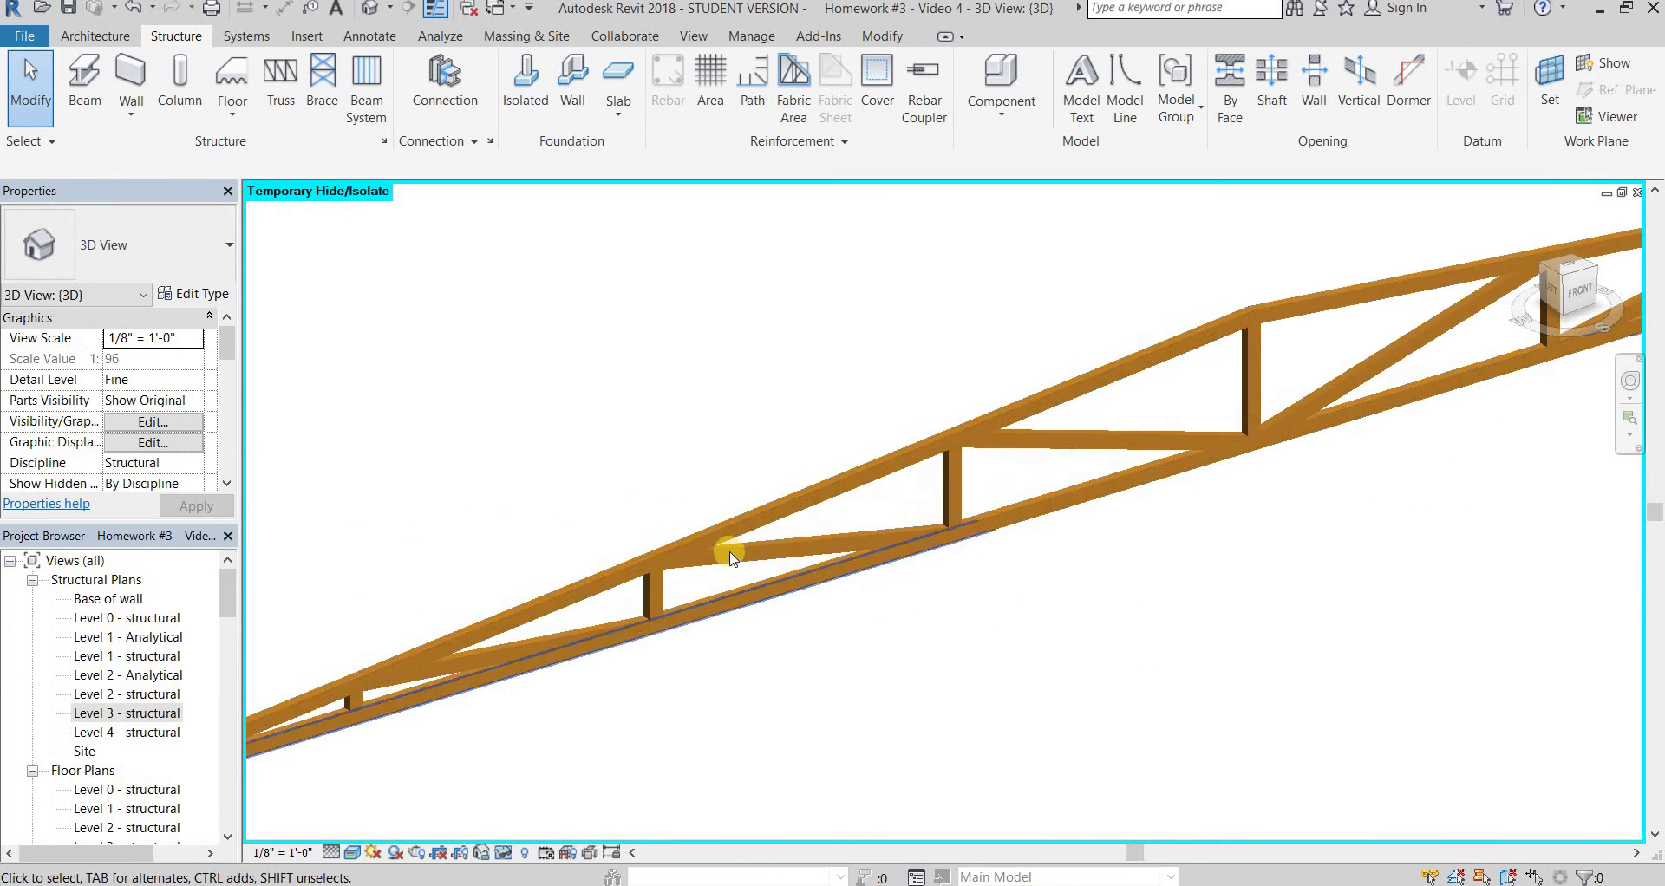
scroll(862, 494, up, 4)
middle_drag(855, 494, 856, 497)
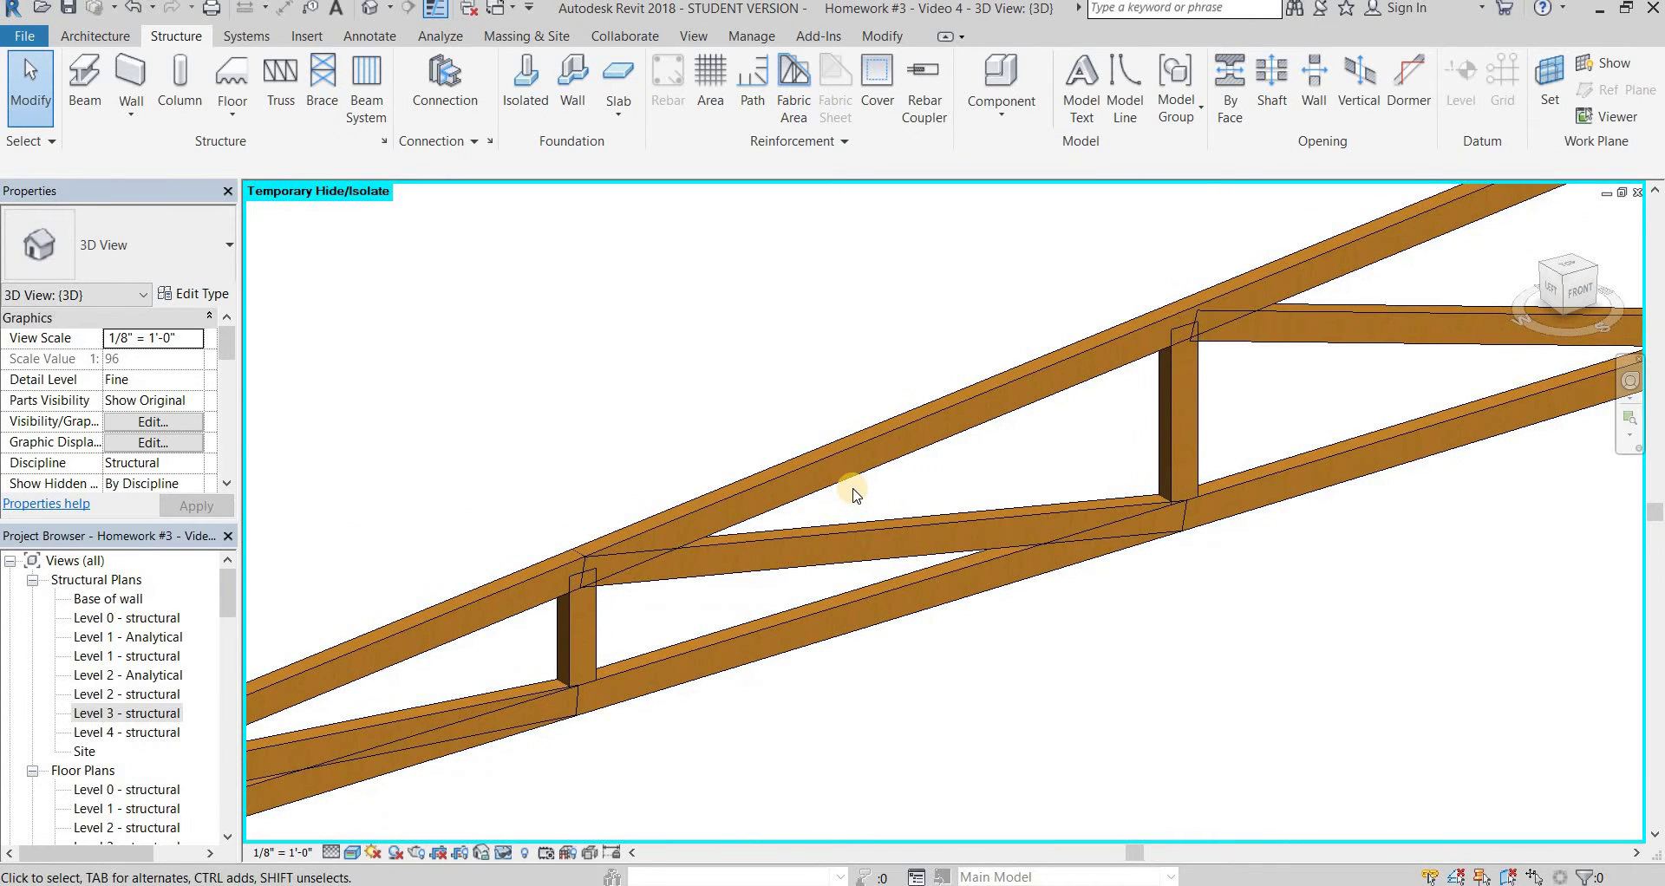
middle_click(853, 491)
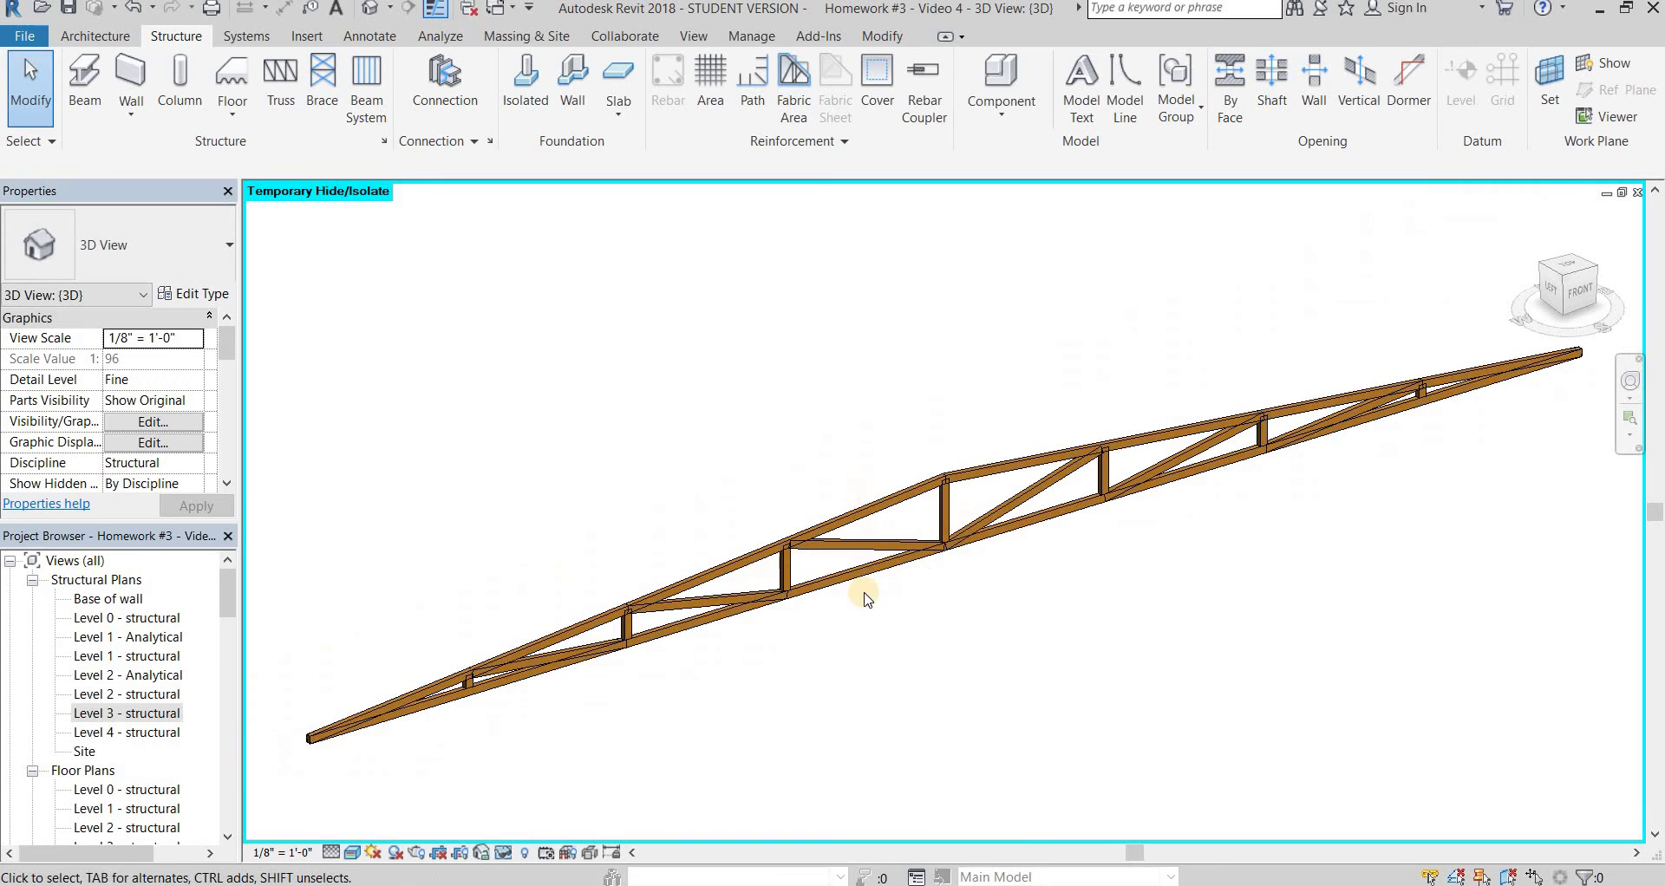
click(504, 853)
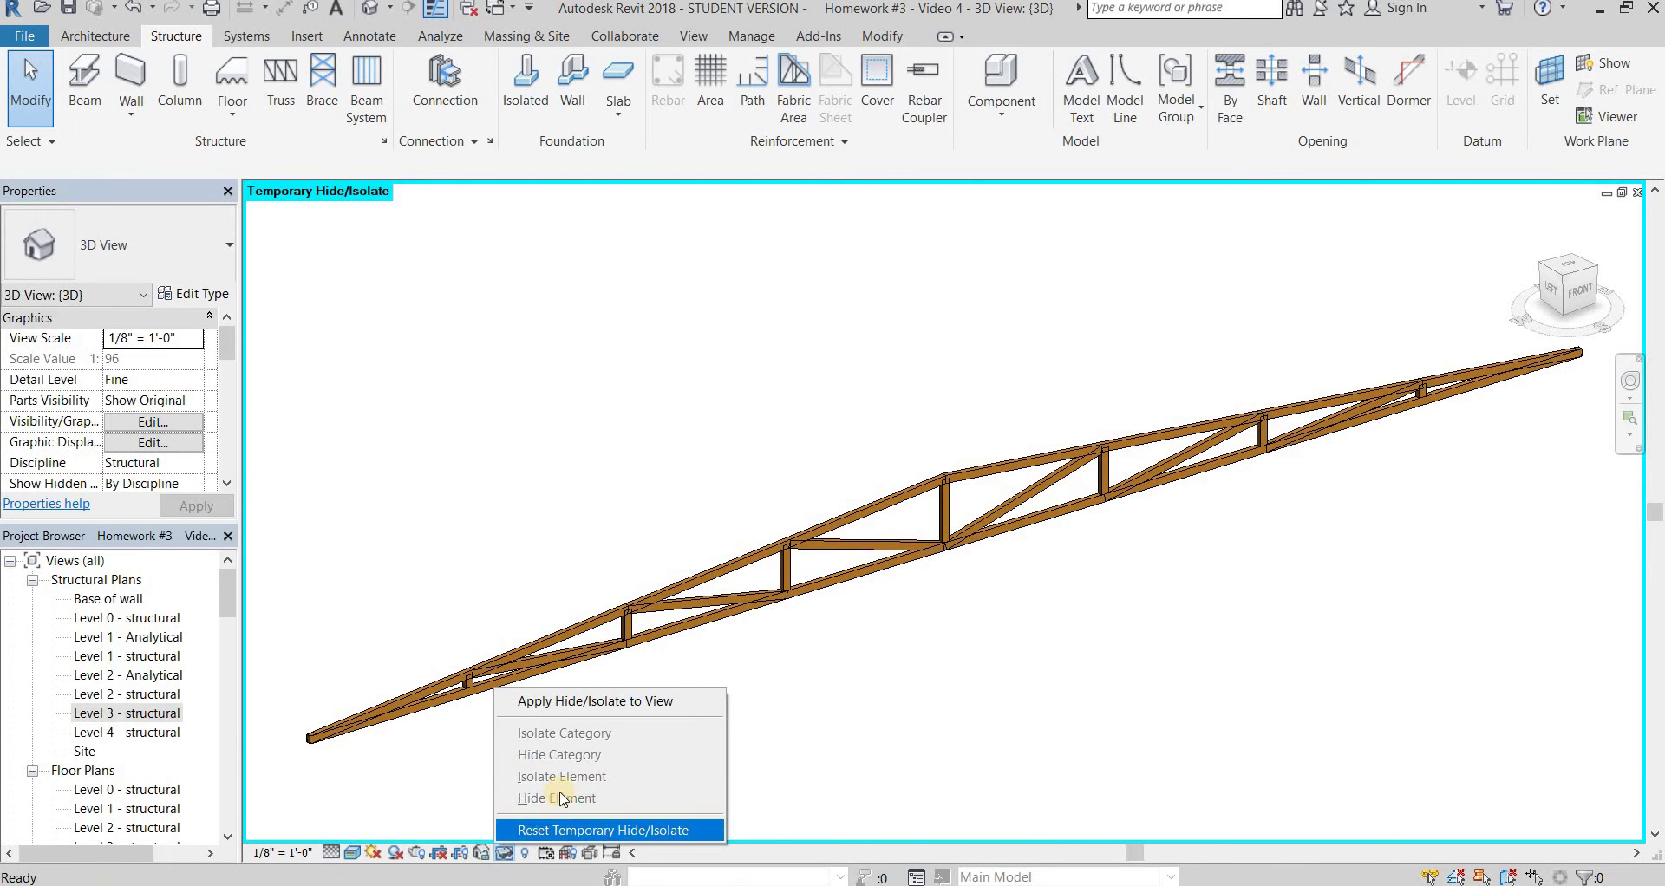
click(572, 830)
Inspect the truss's webs and bottom chord against the roof slab in 3D
scroll(969, 526, up, 2)
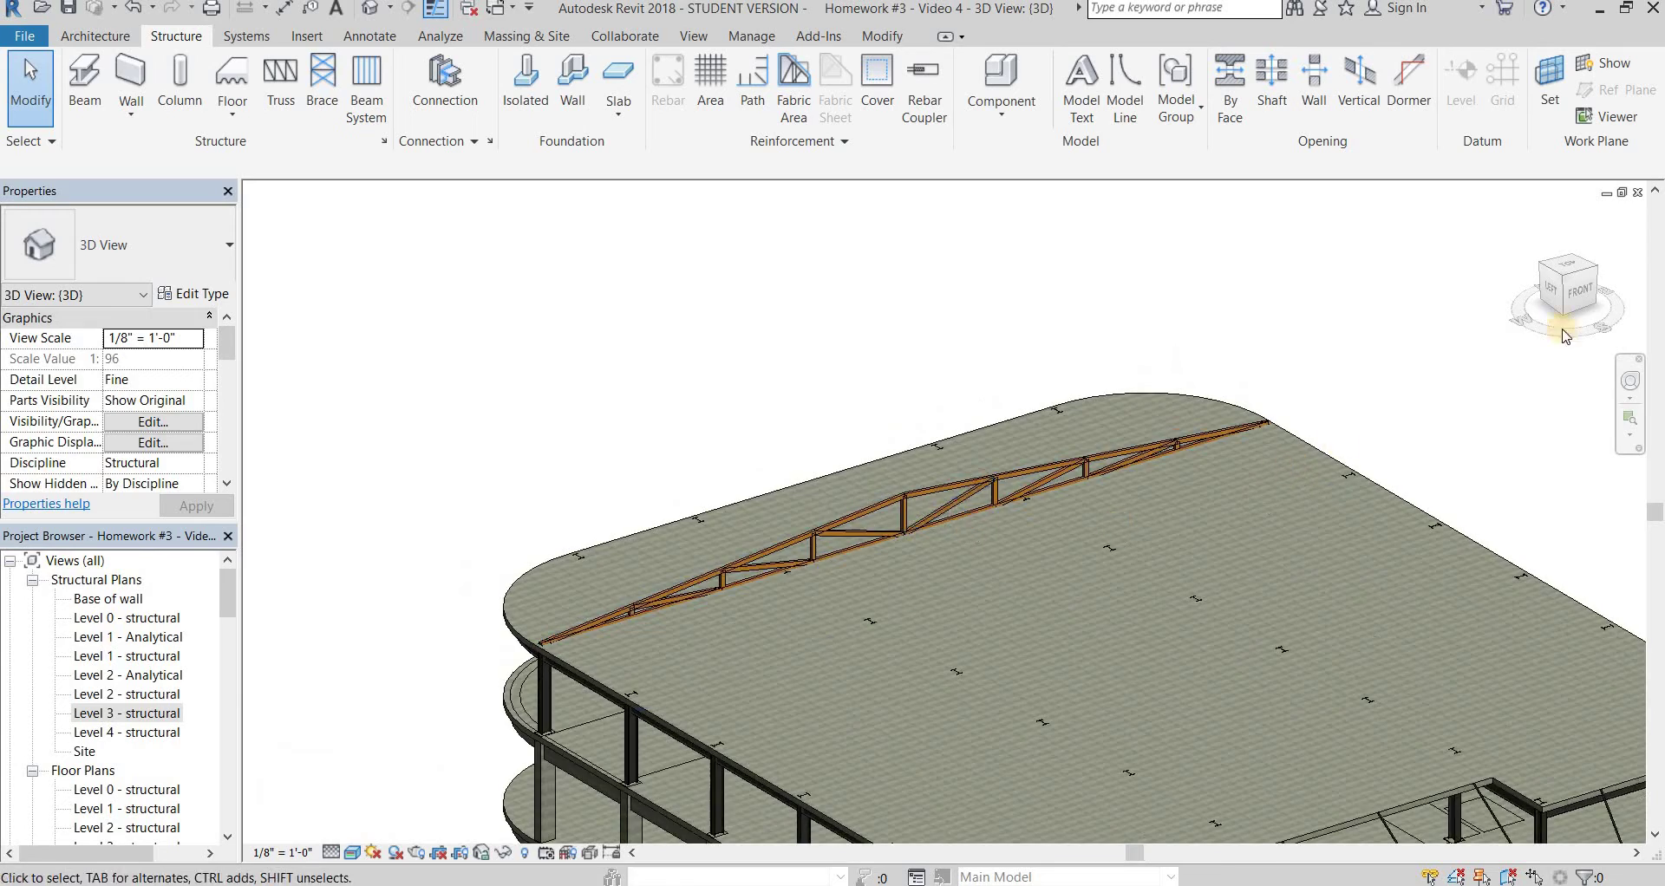
scroll(1052, 346, up, 2)
scroll(940, 532, up, 4)
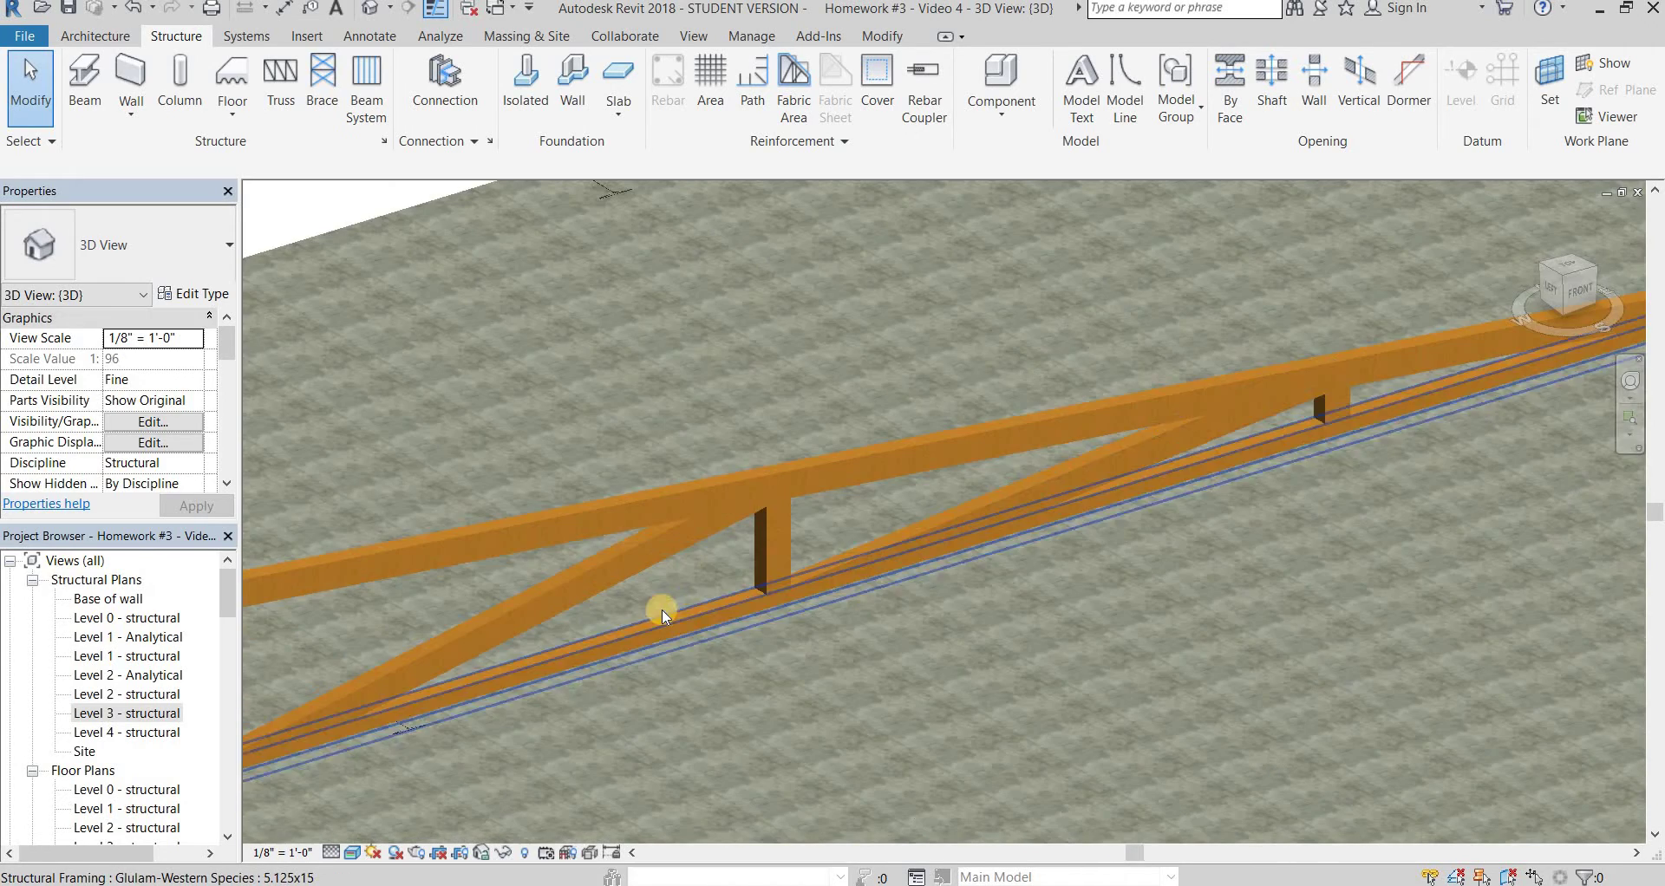
scroll(663, 612, down, 2)
click(1185, 406)
scroll(1185, 406, down, 3)
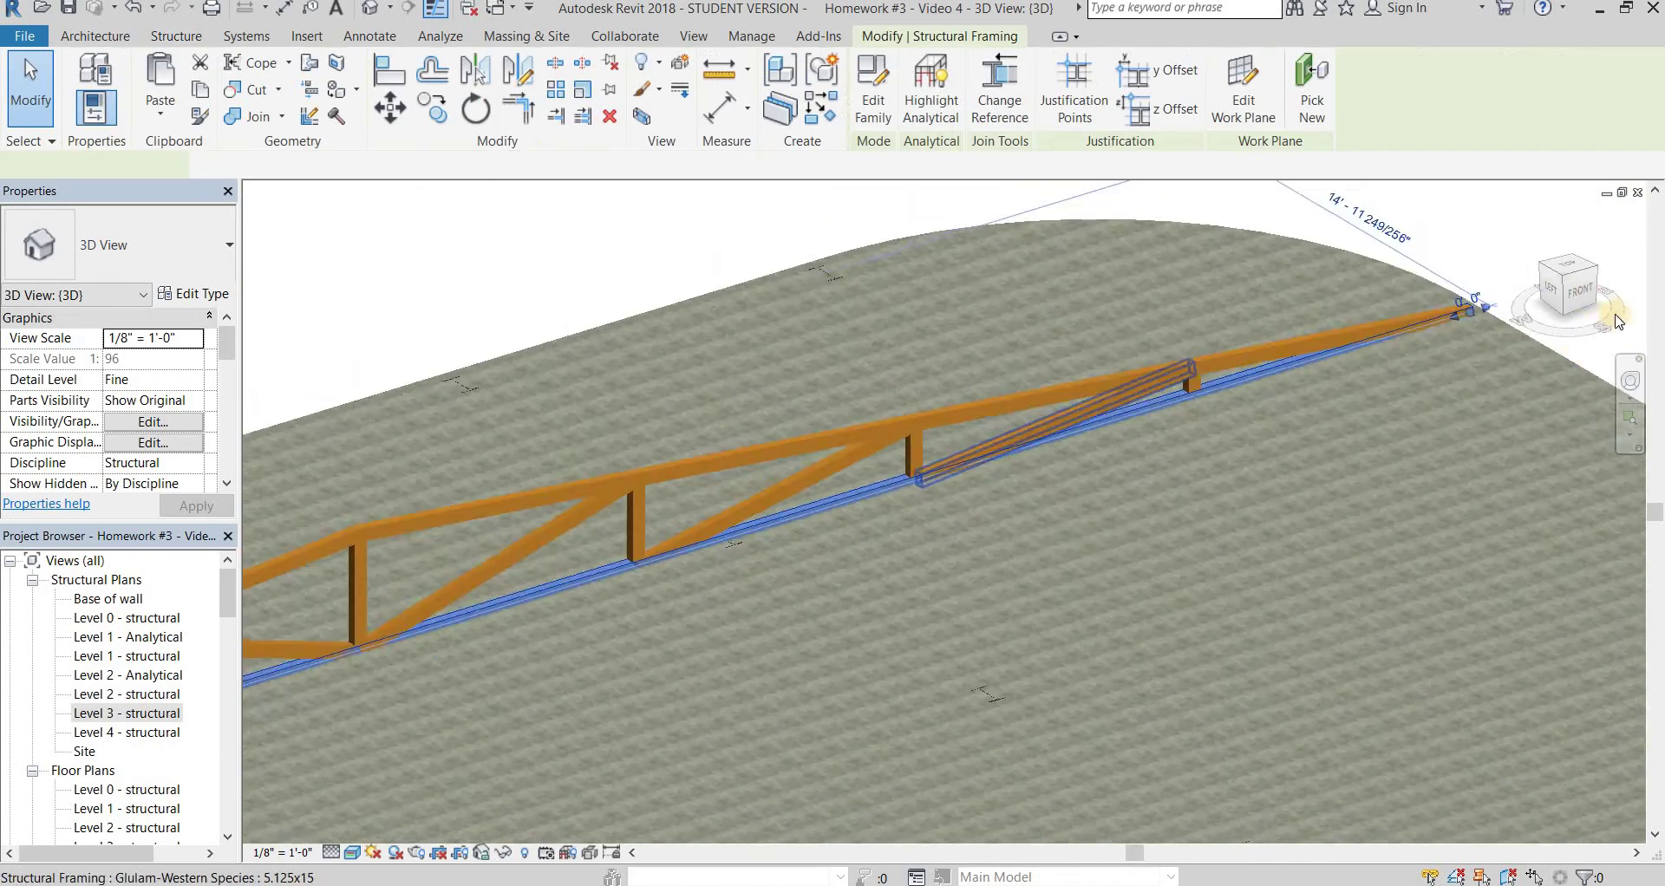
From the front, select the whole truss and move it up about 2 207/256" so its bottom chord rests on top of the roof slab
scroll(1618, 323, down, 2)
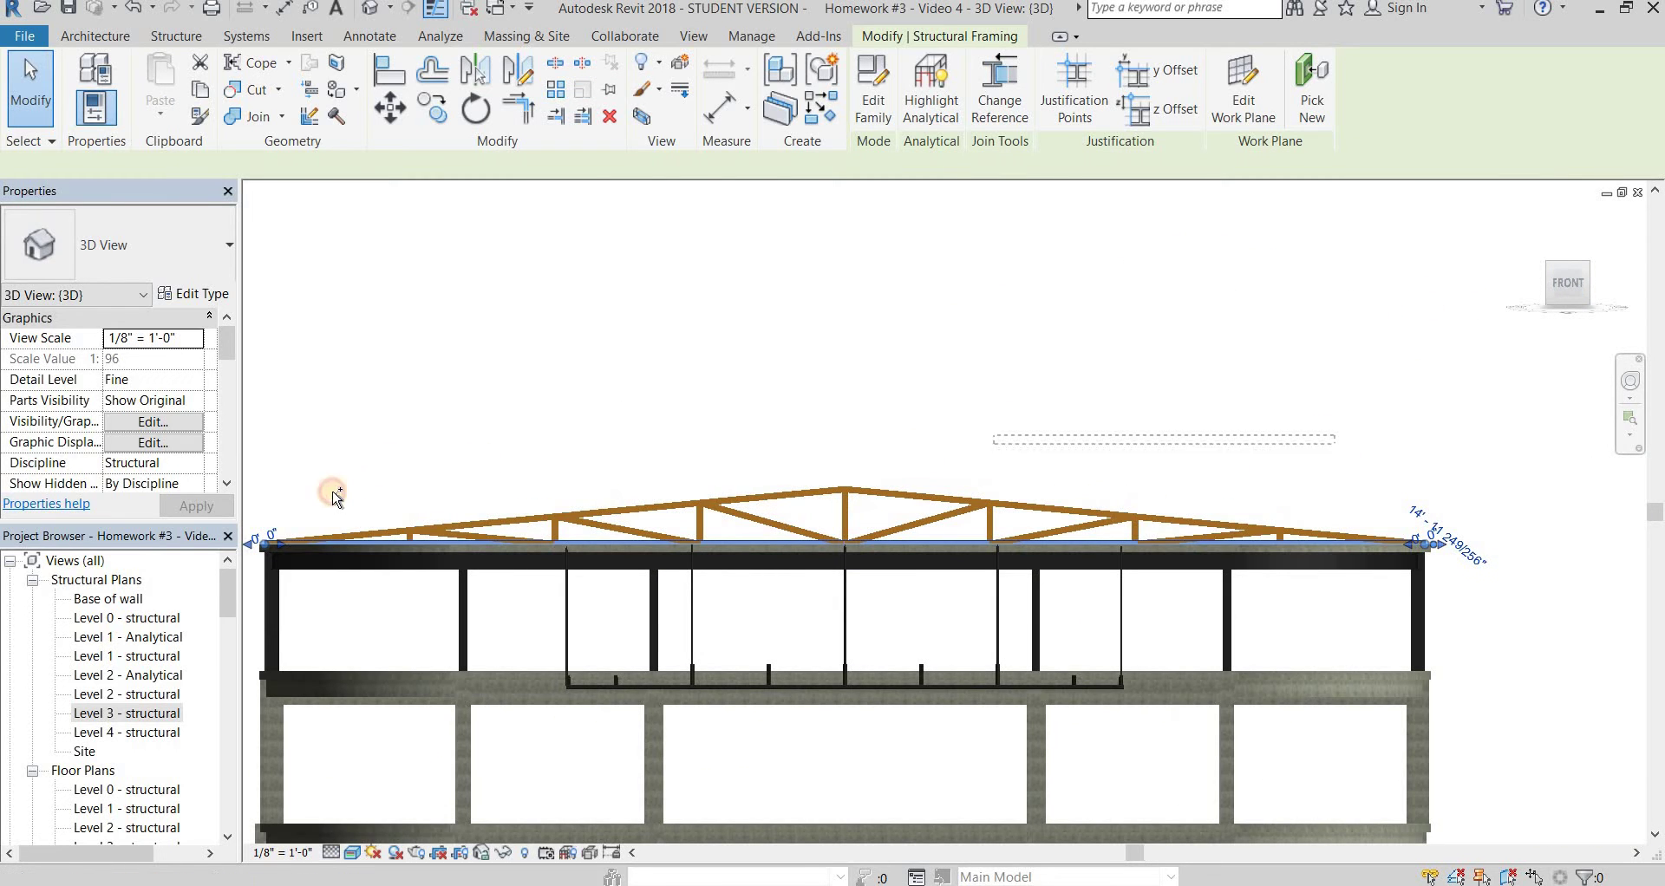
click(318, 535)
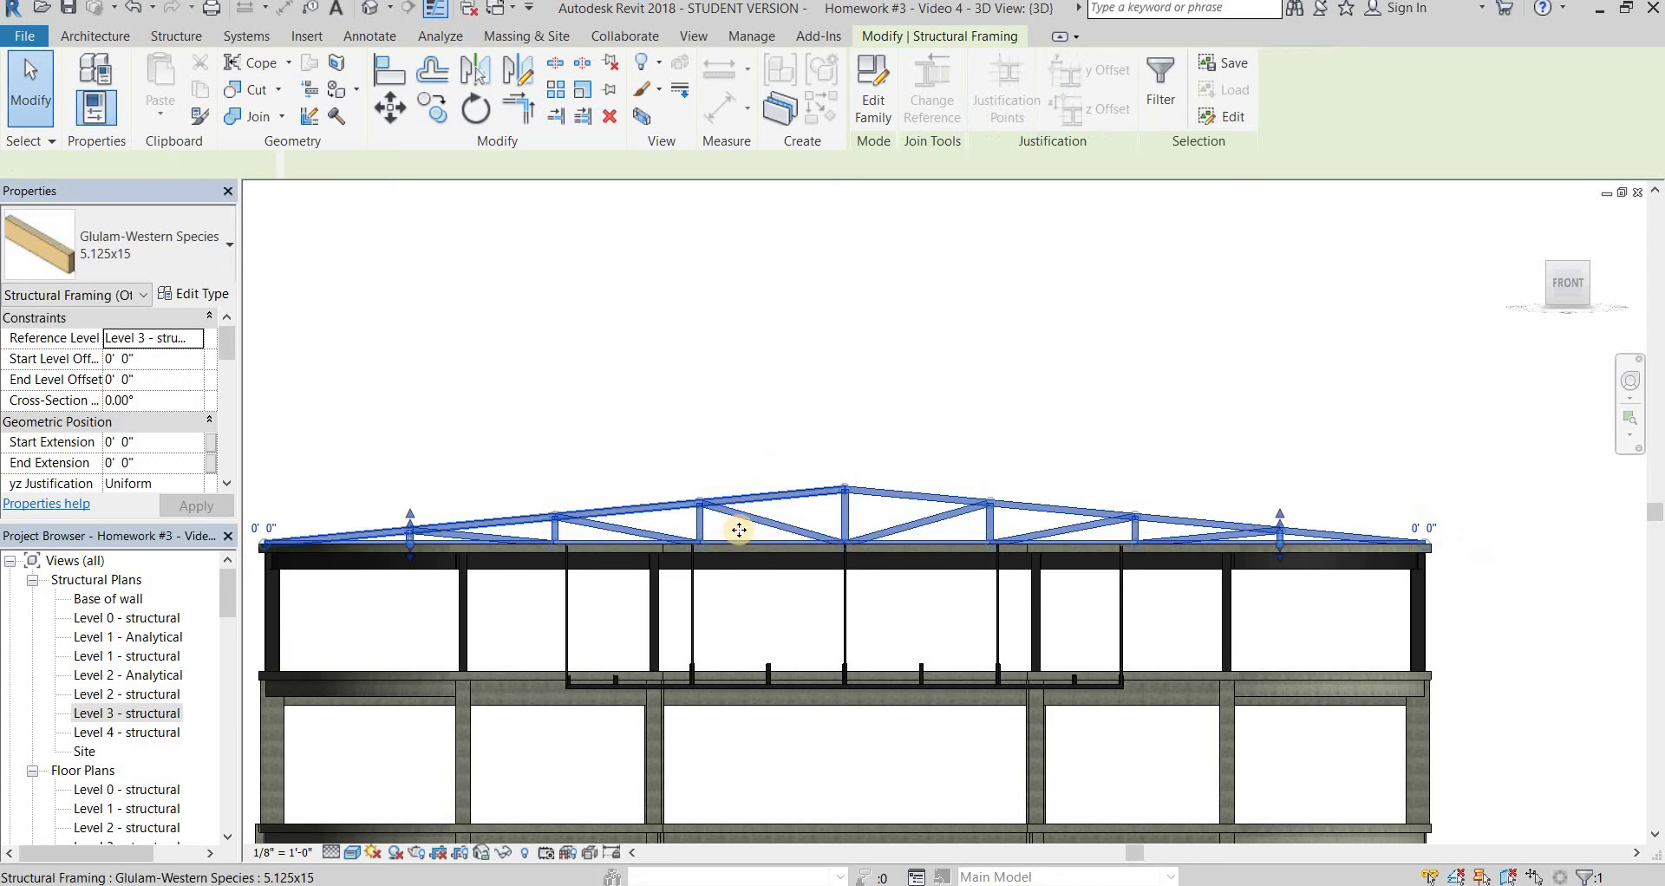
click(854, 540)
scroll(854, 540, up, 5)
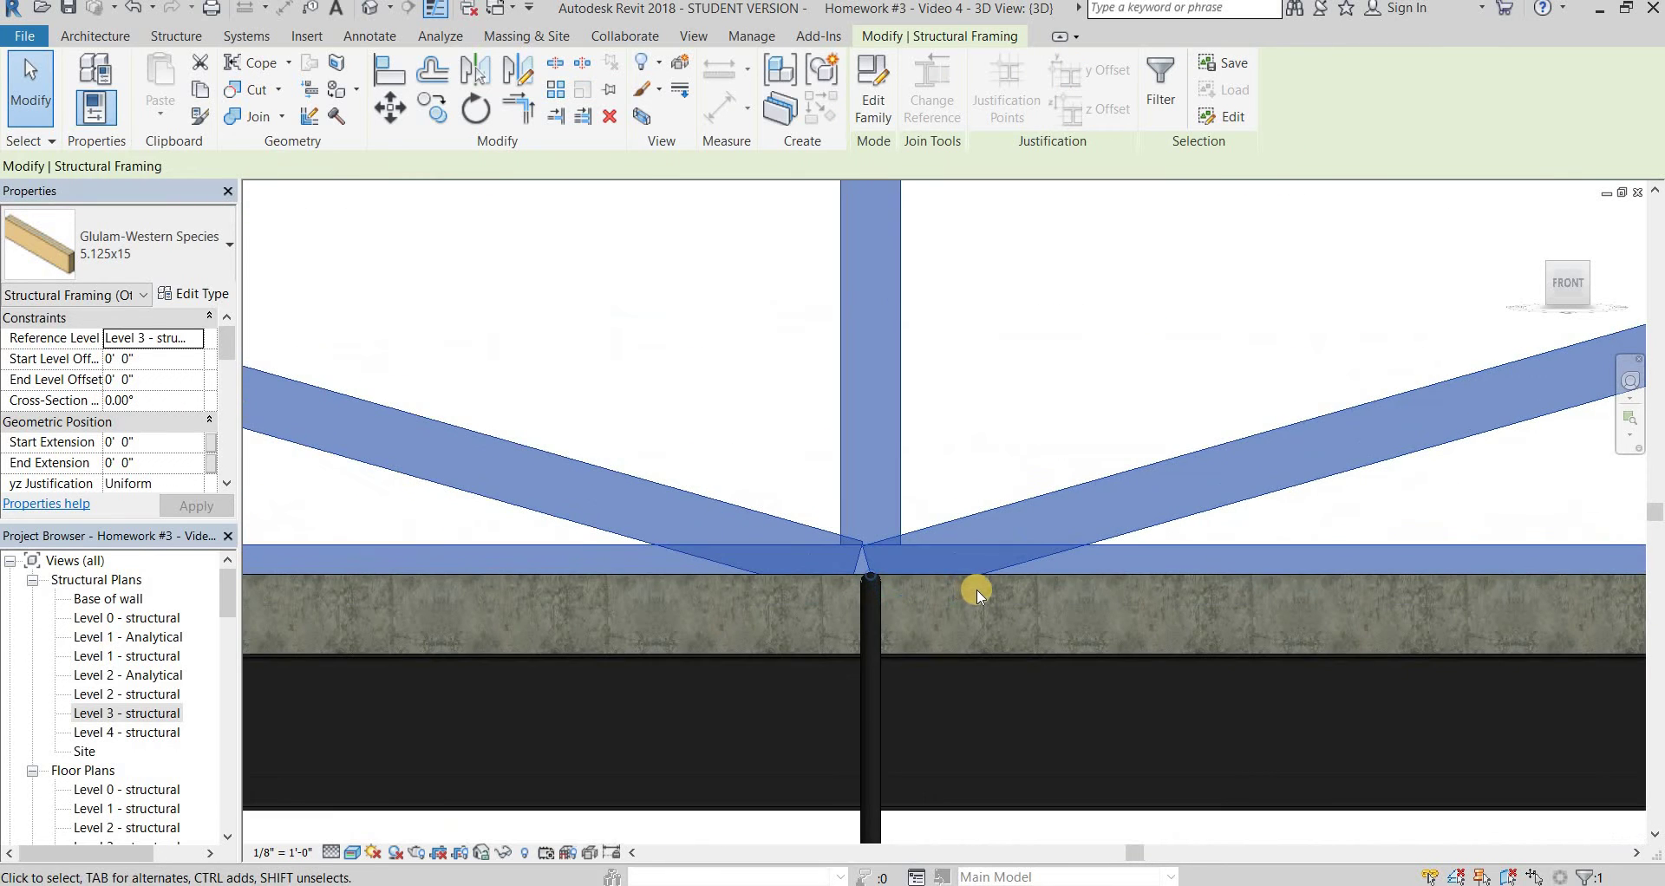
key(m)
key(v)
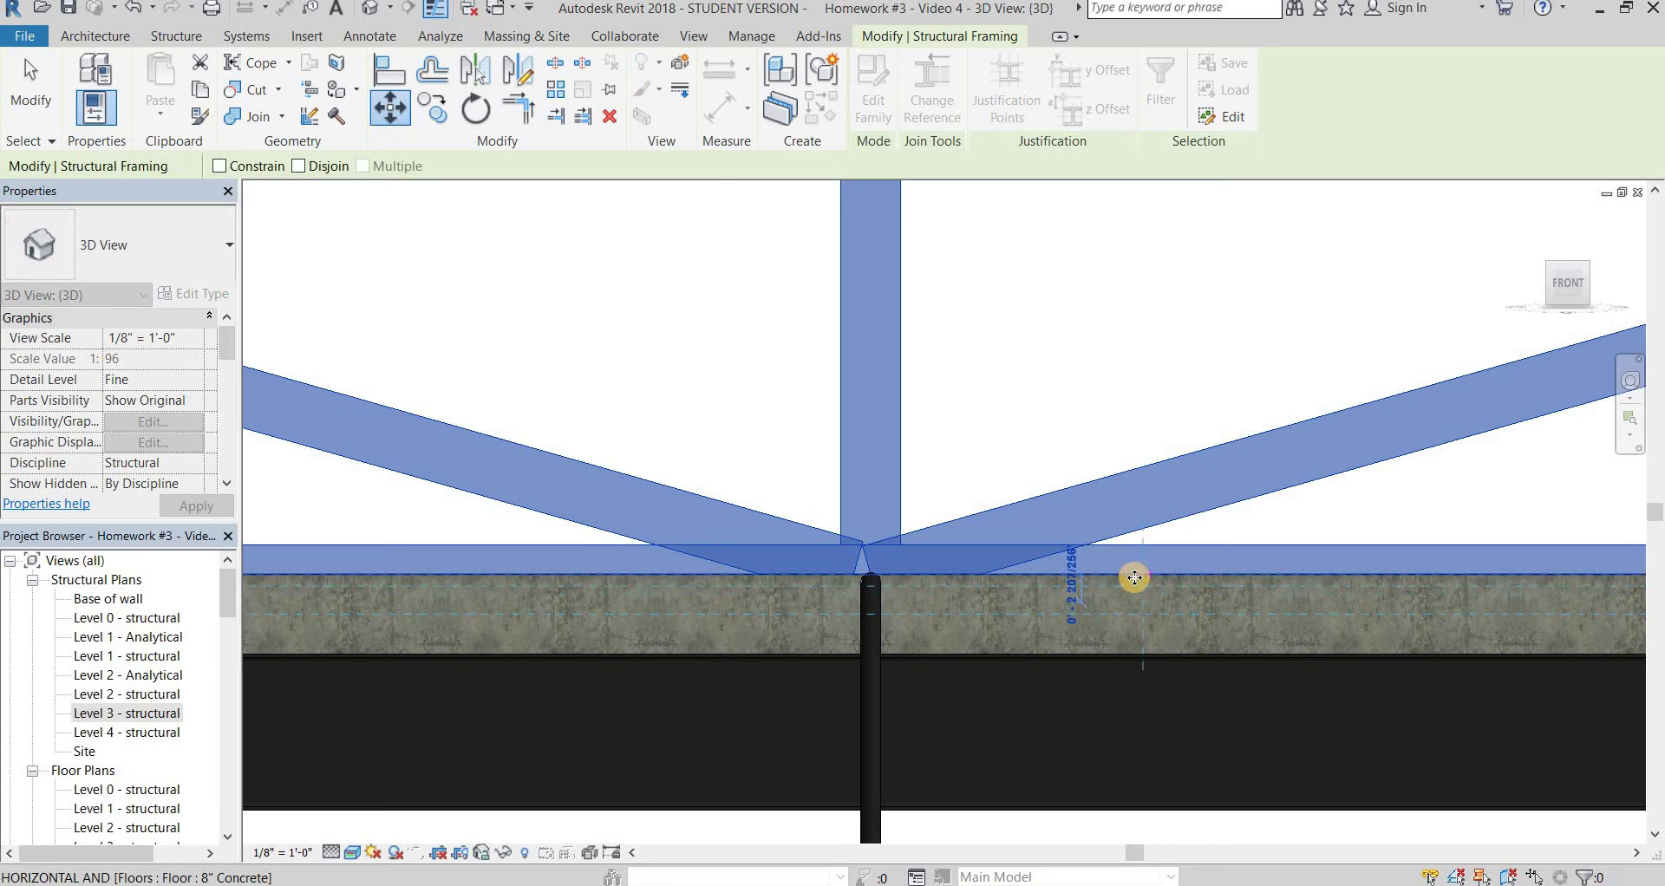
click(1121, 593)
scroll(1043, 586, down, 5)
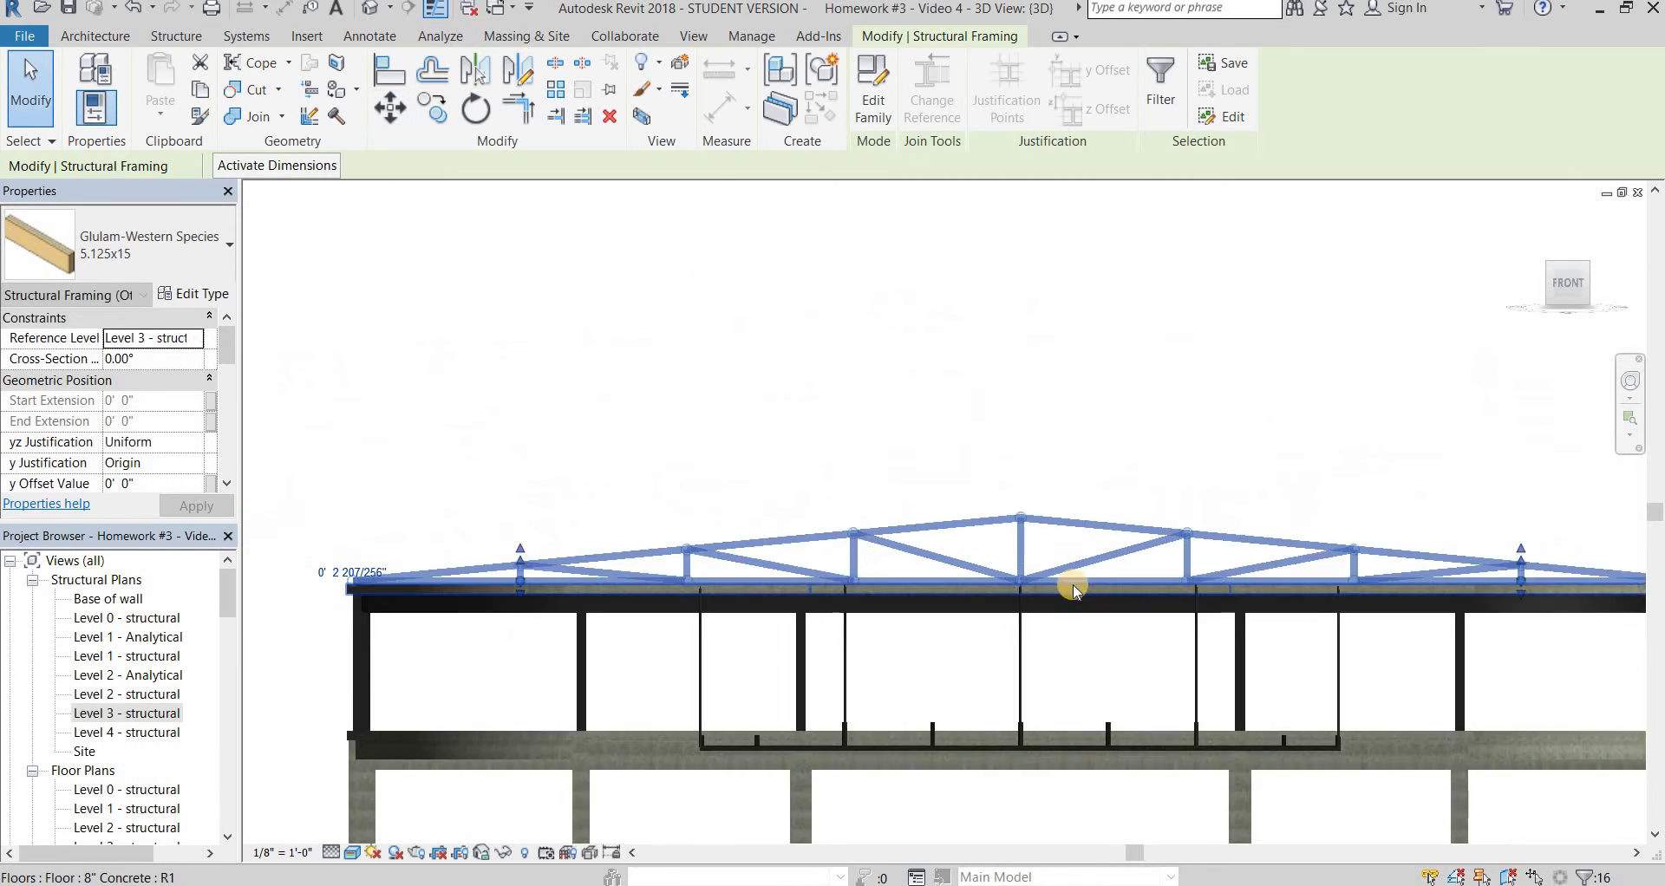
scroll(1073, 590, down, 3)
key(Escape)
shift+middle_drag(1223, 582, 1091, 571)
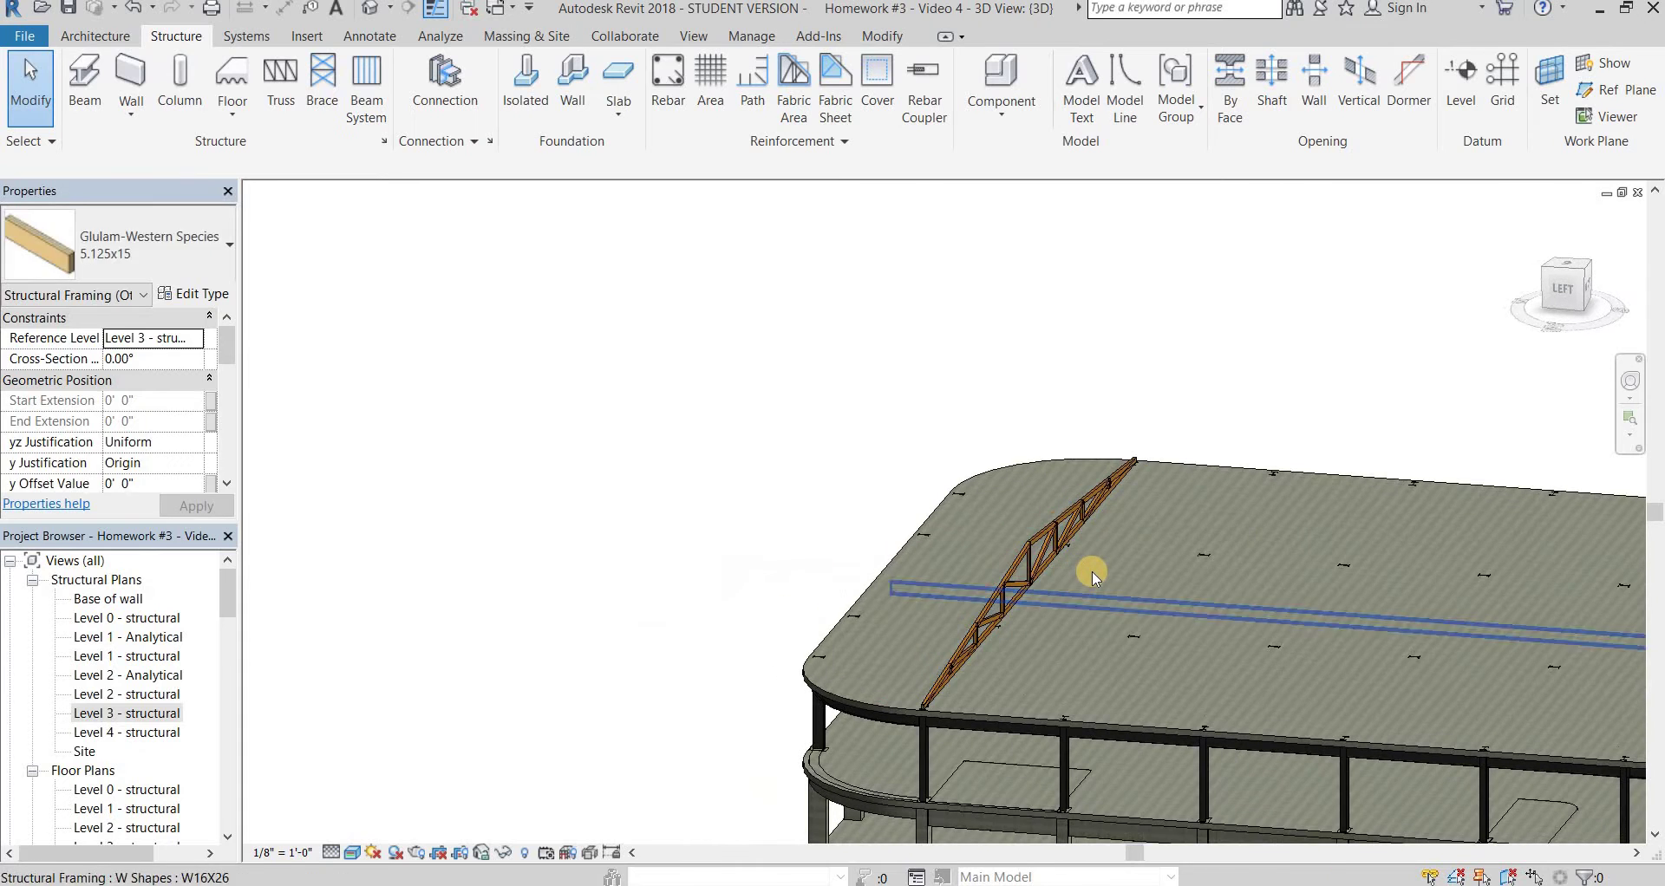
key(Escape)
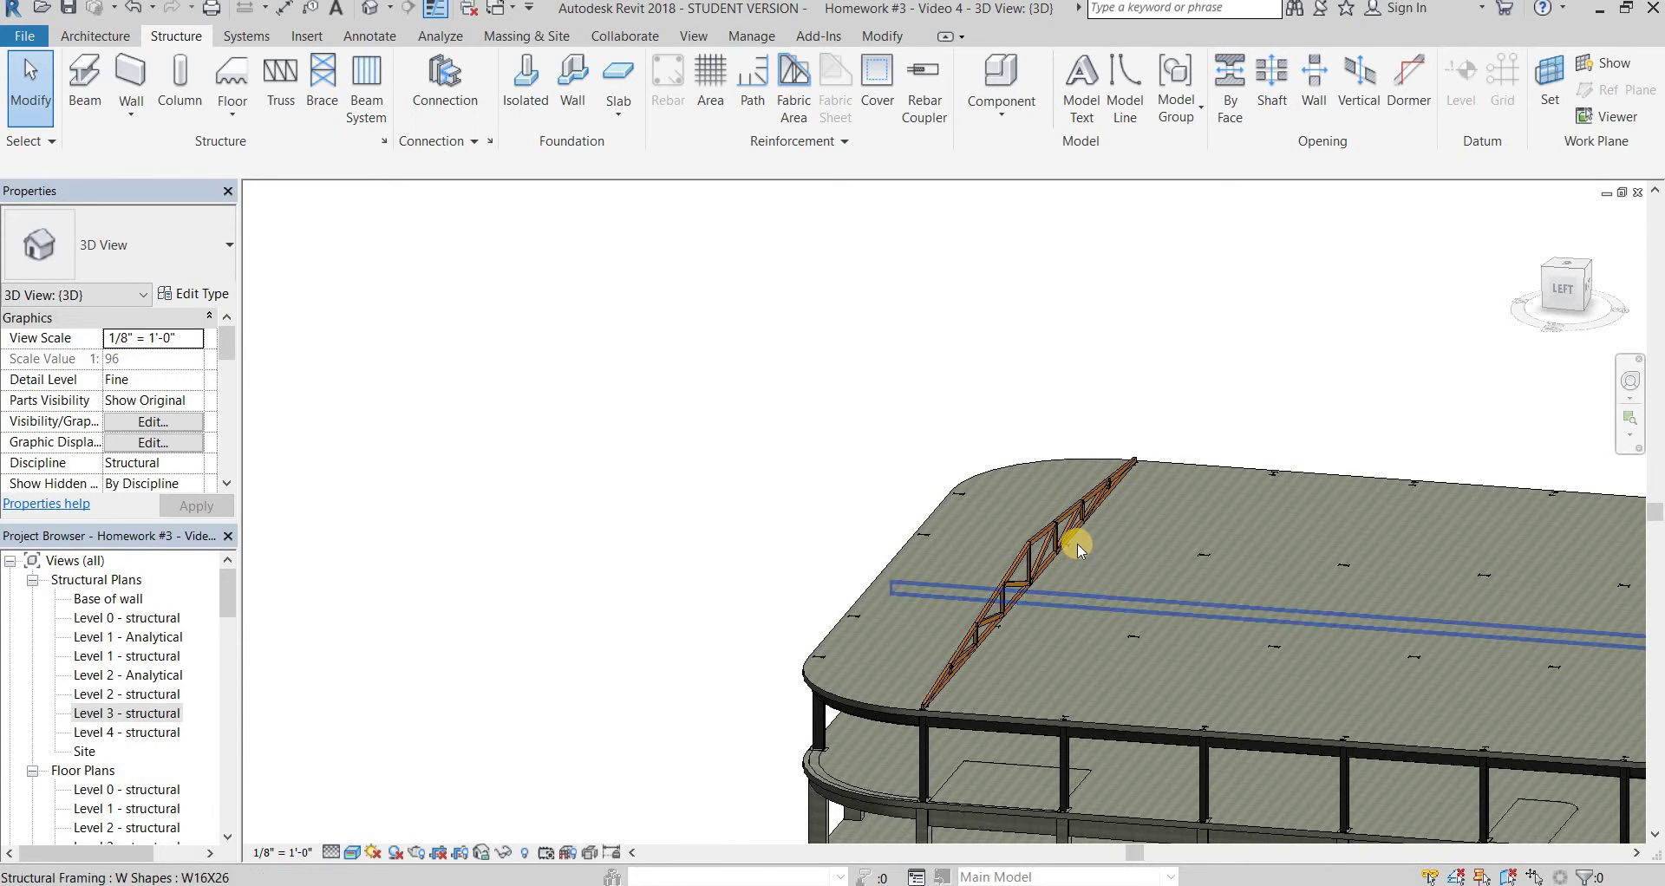
middle_drag(1079, 491, 839, 403)
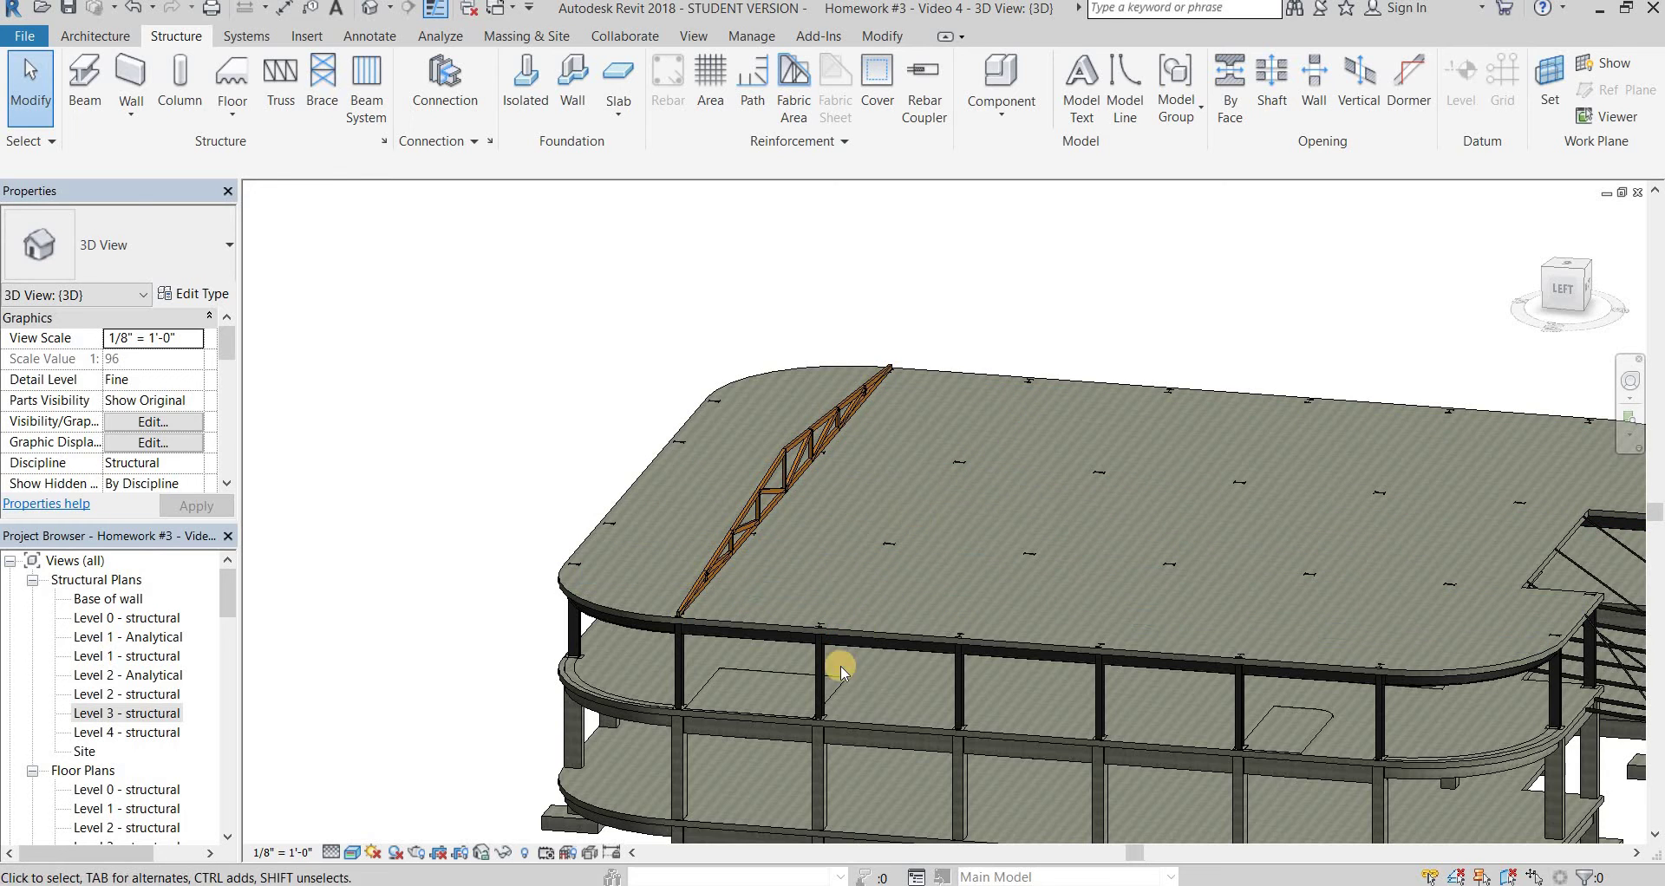
From the left side, select the whole truss and copy it with multiple copies enabled onto the next three column lines, using the column edge as reference
click(1551, 290)
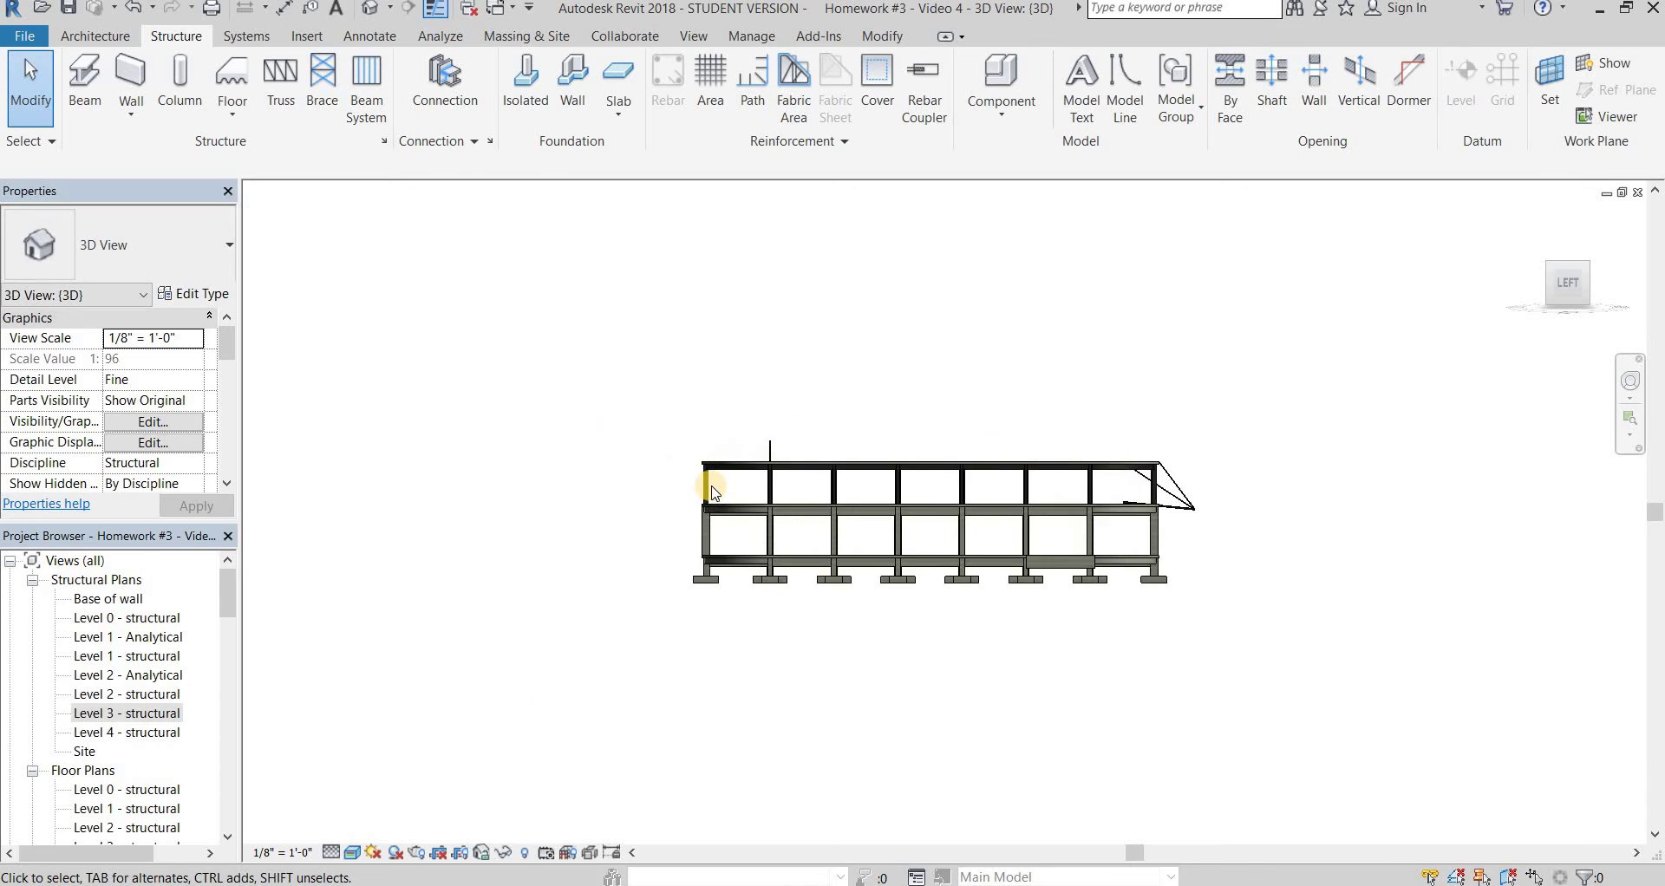
scroll(786, 492, up, 5)
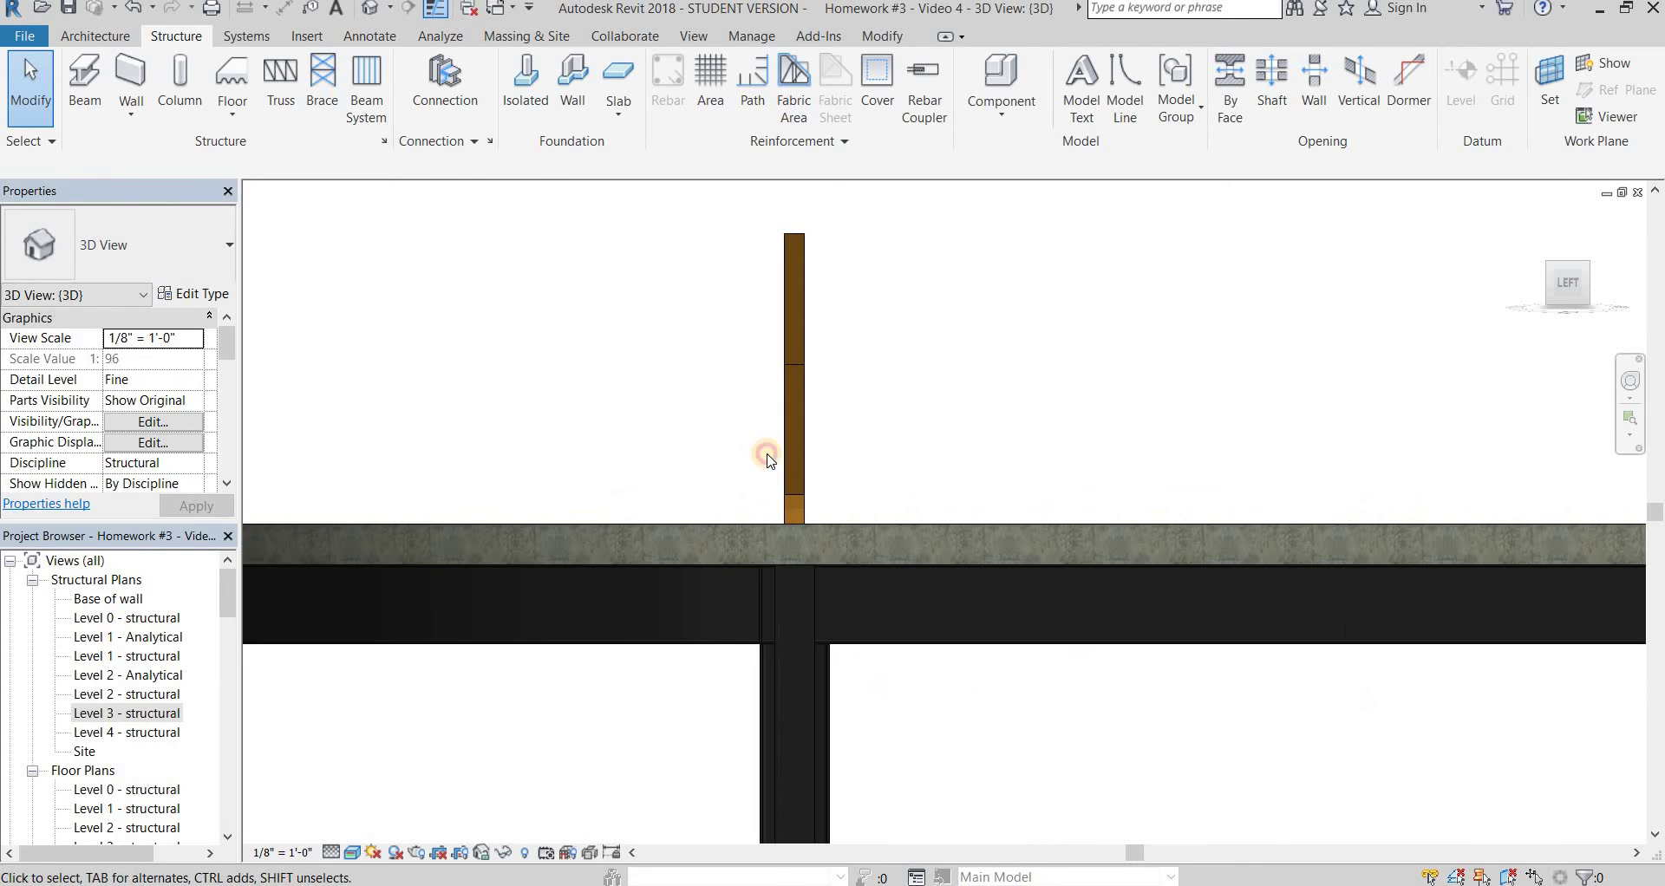
drag(705, 209, 707, 210)
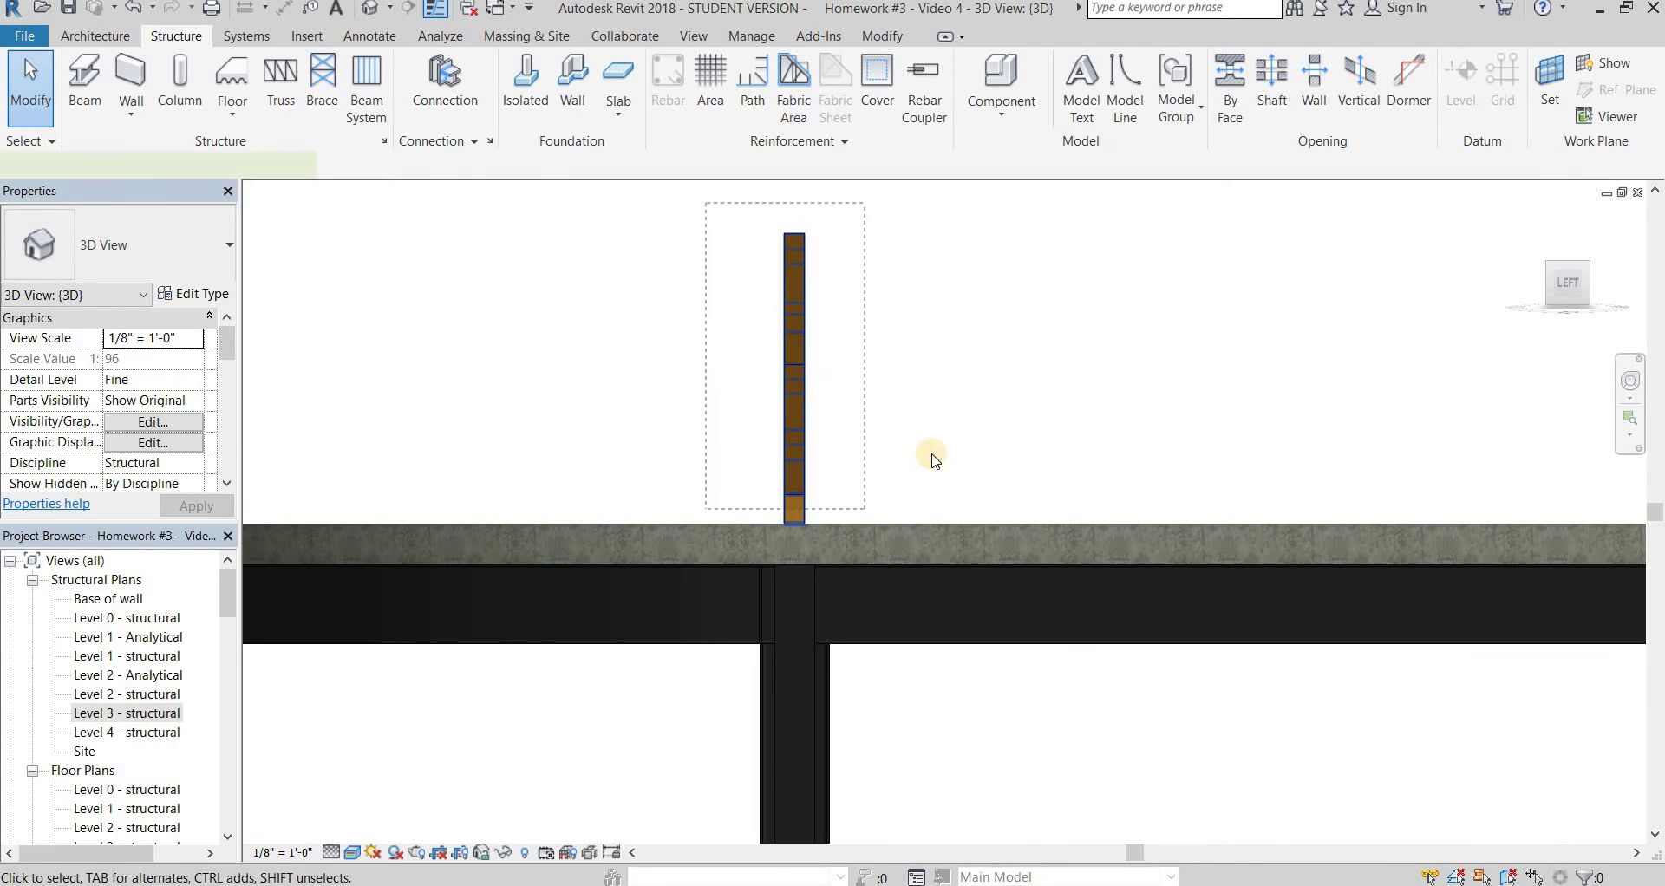
shift+middle_drag(959, 443, 1569, 299)
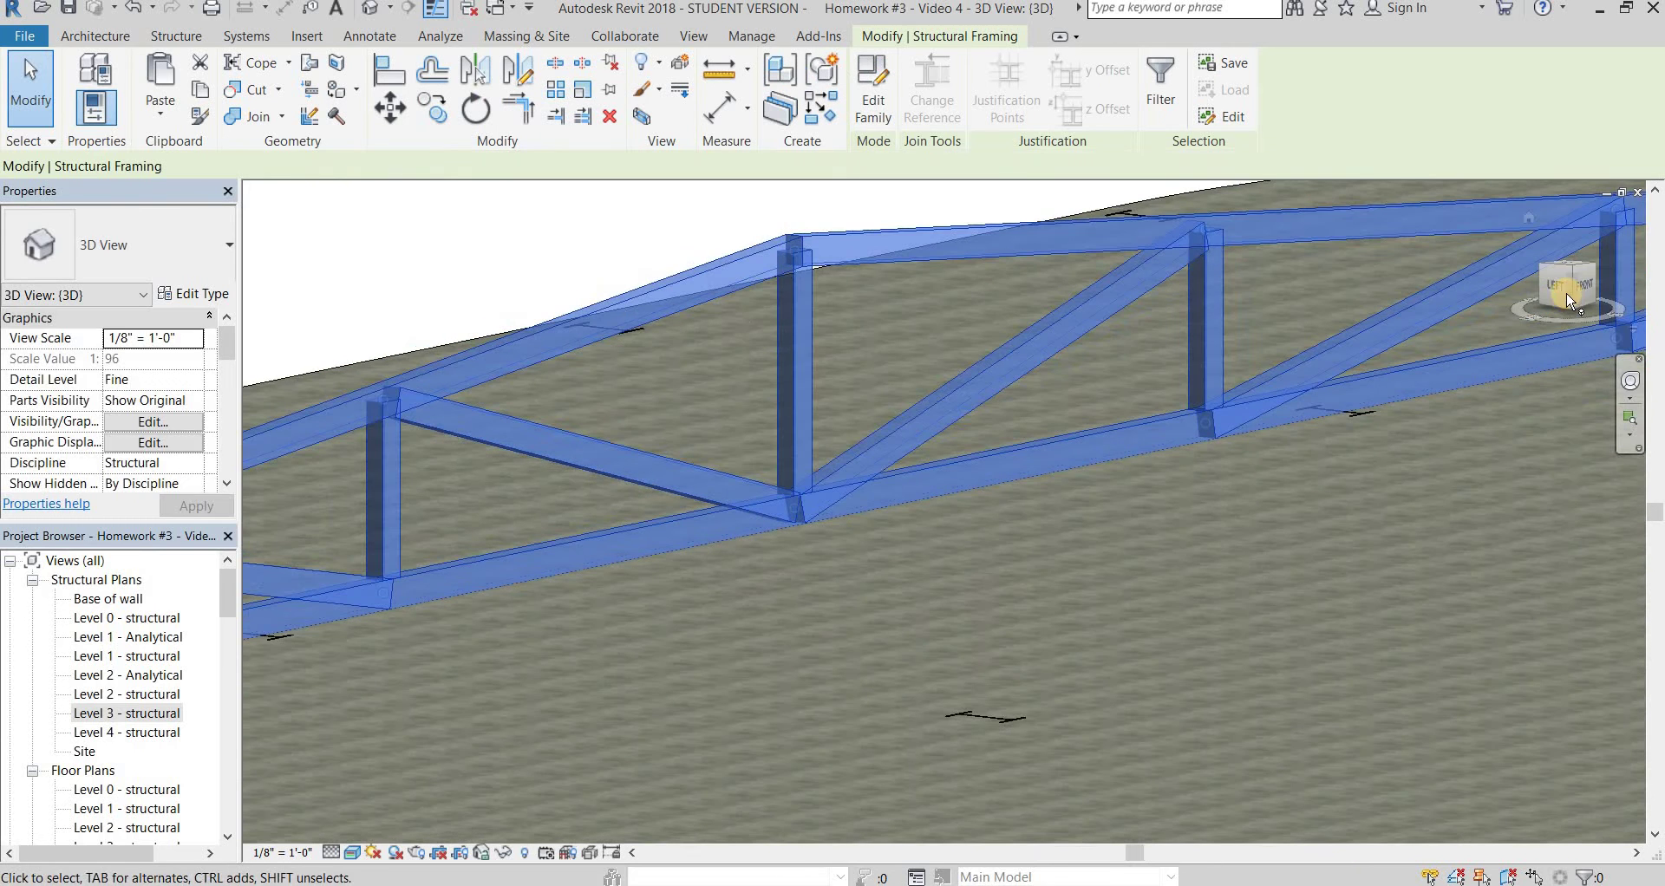
click(1559, 292)
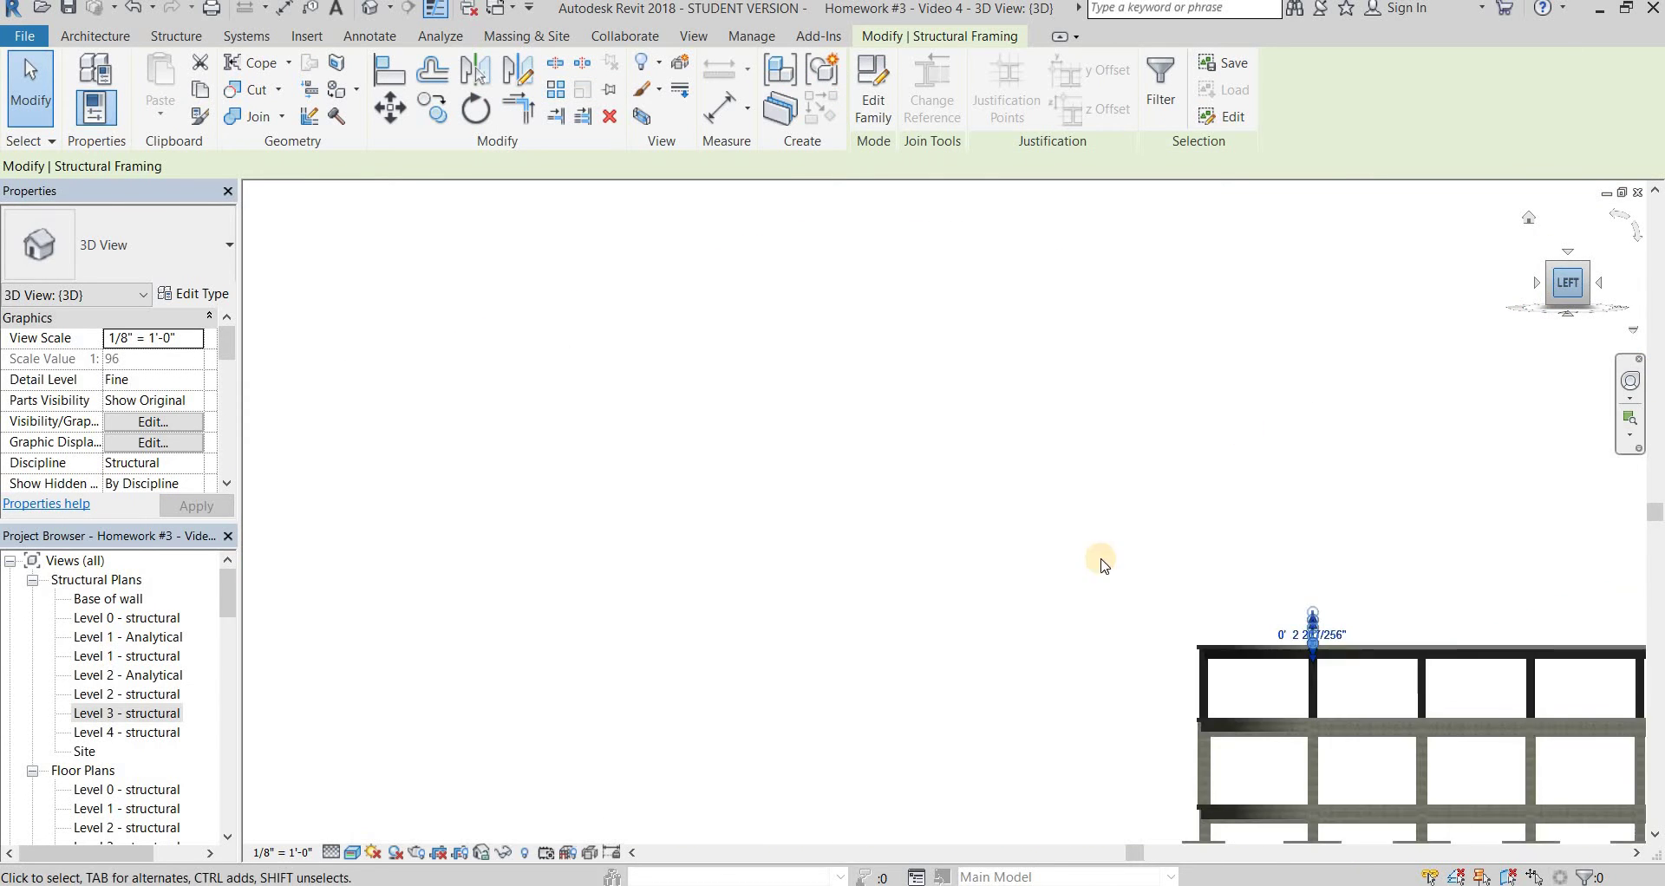
scroll(968, 522, up, 2)
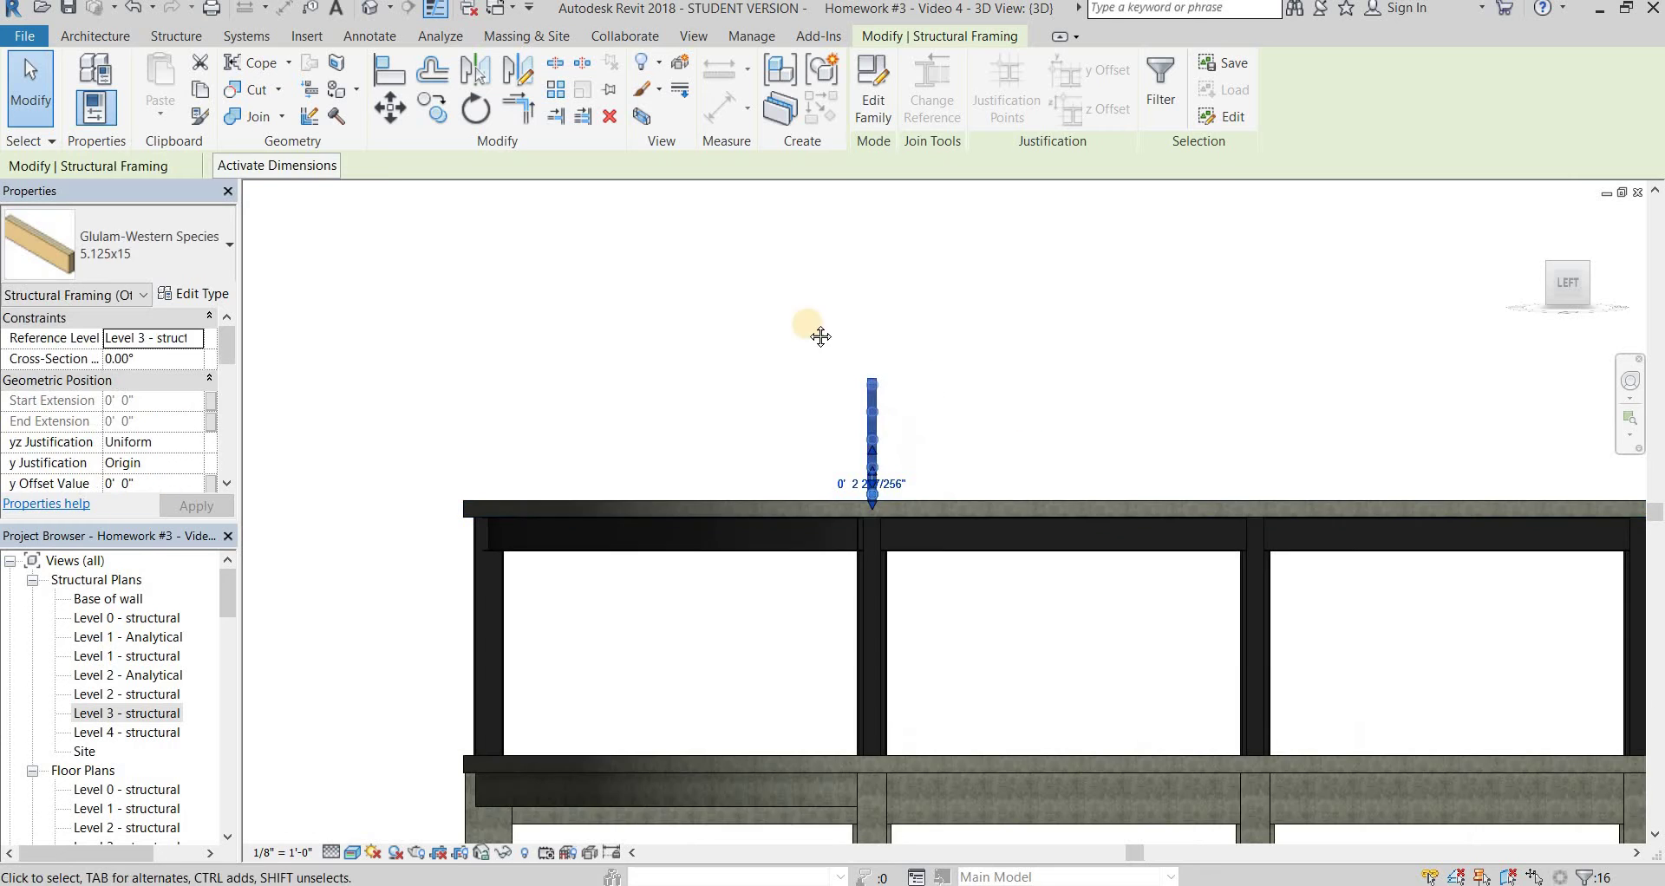
middle_drag(821, 335, 634, 267)
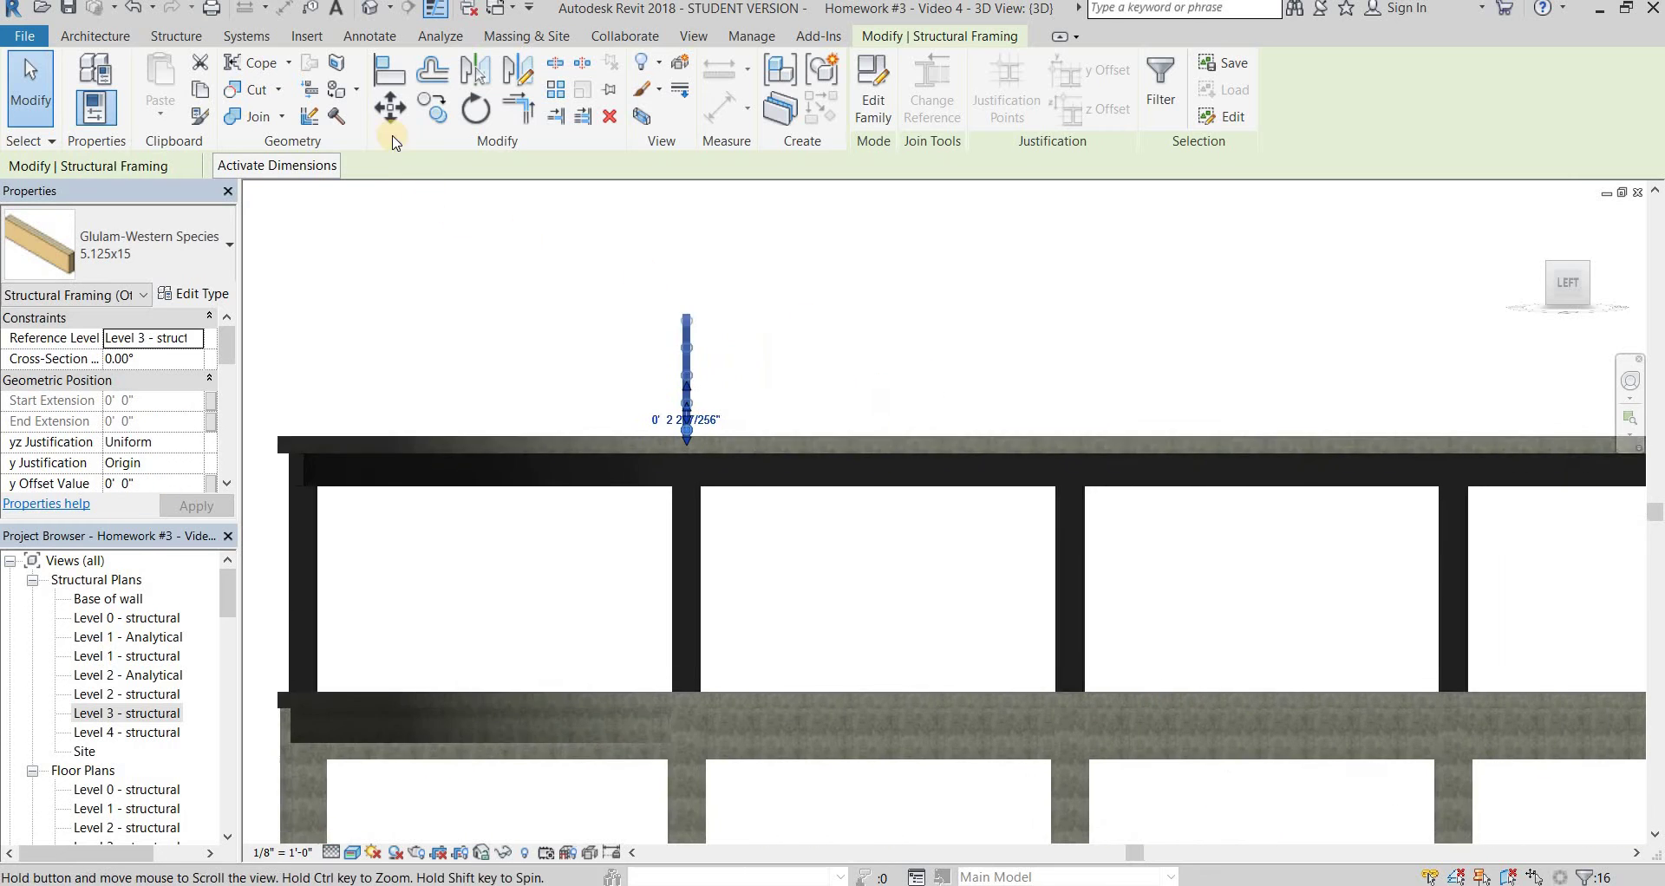
click(433, 108)
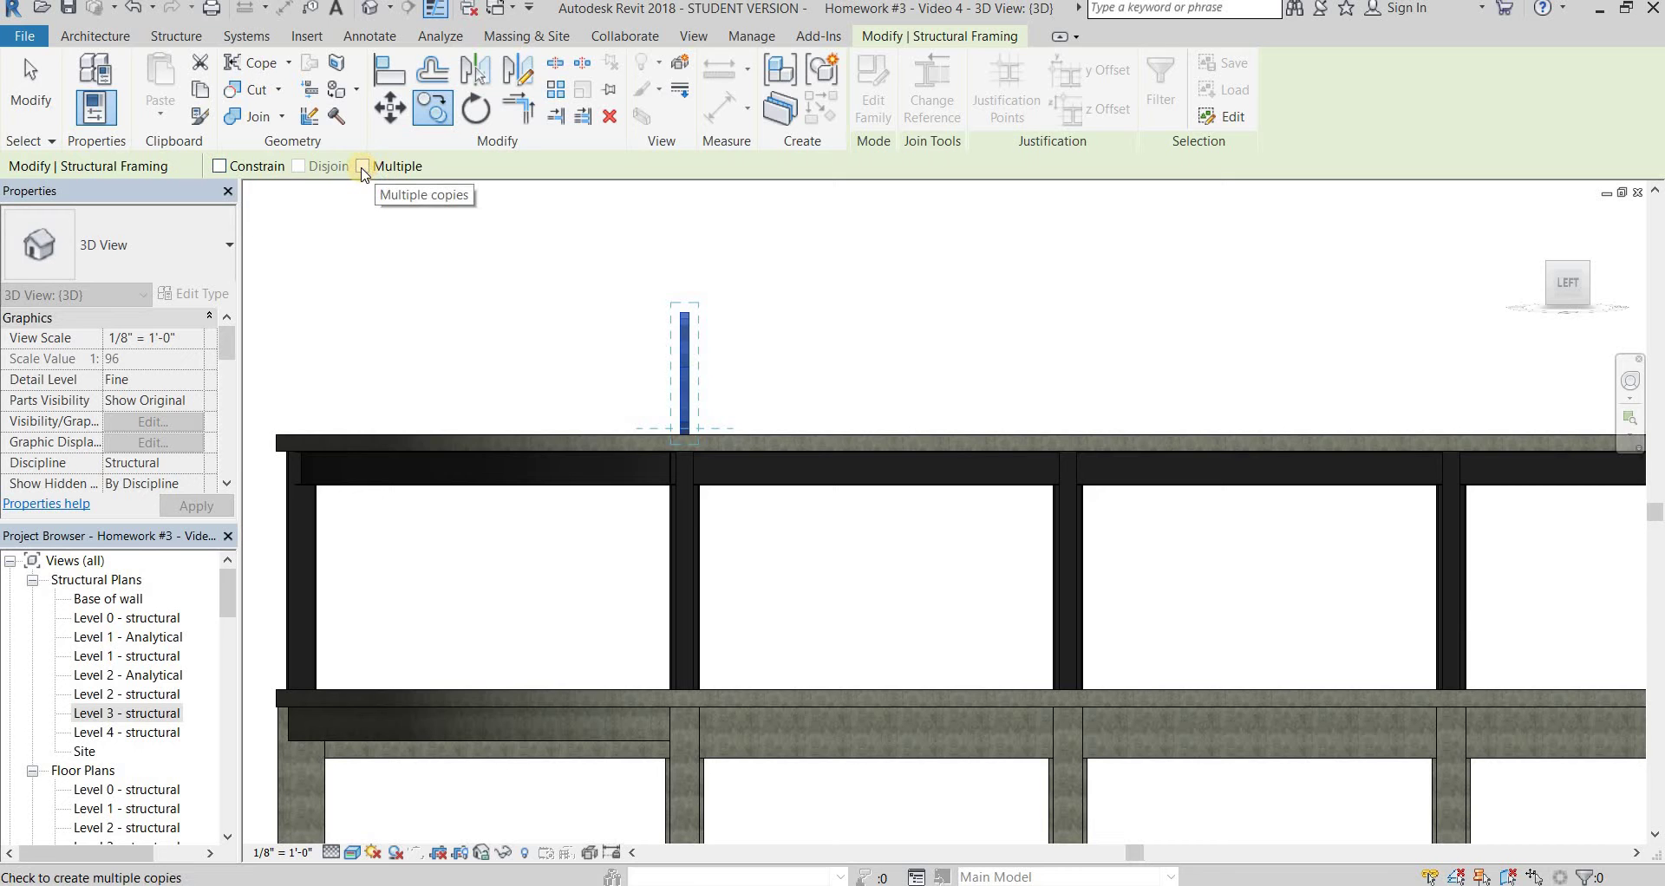
scroll(713, 465, down, 4)
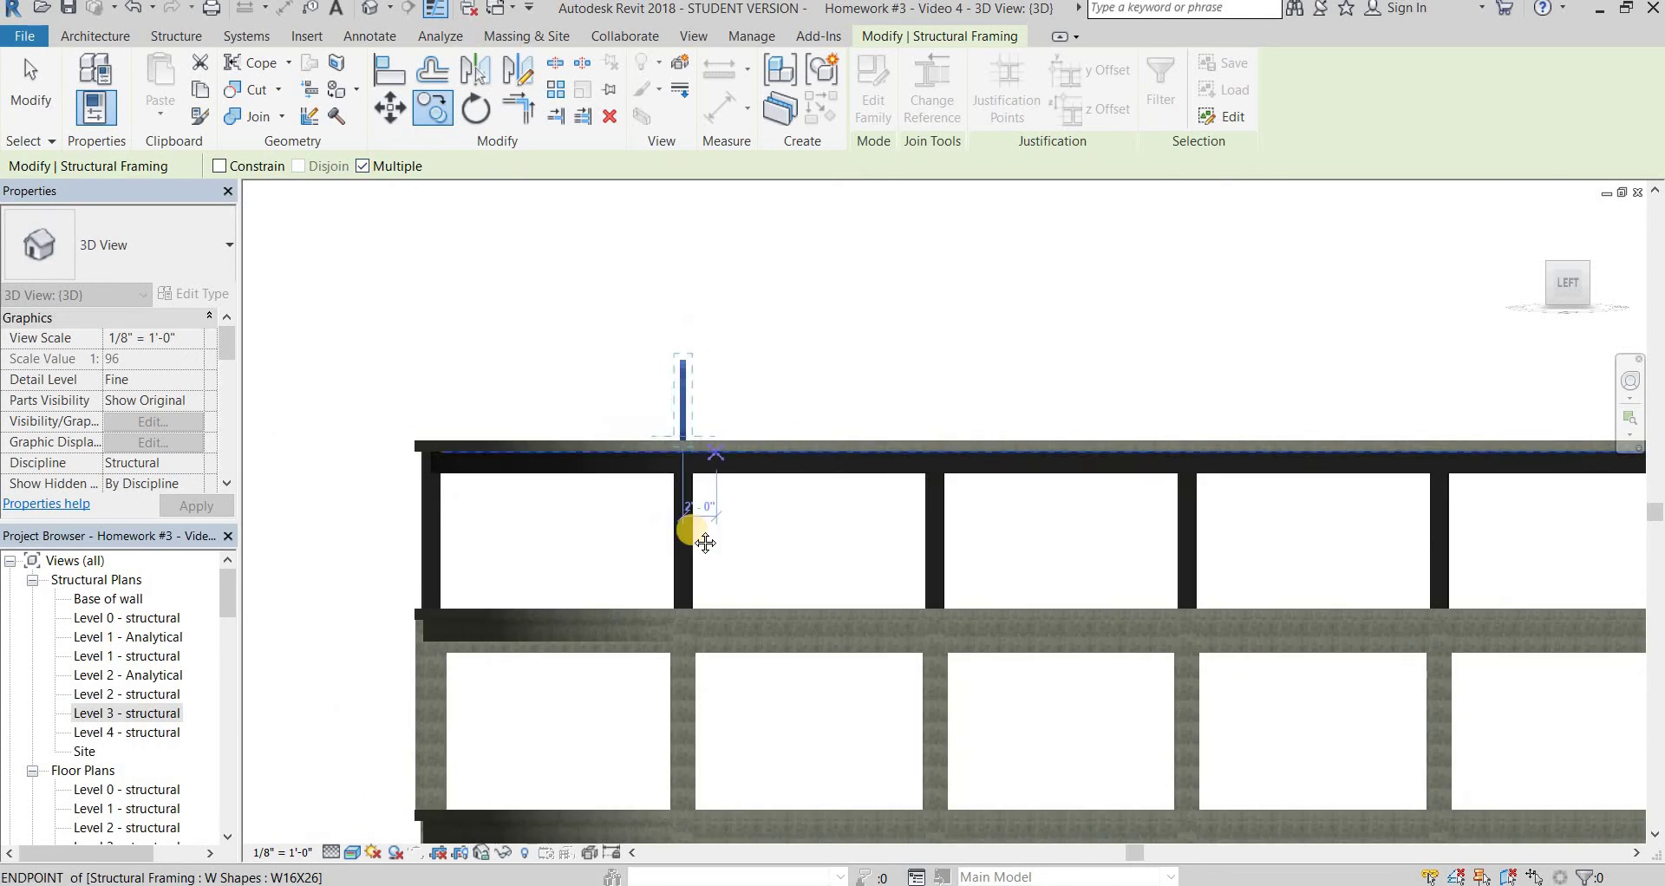
scroll(486, 495, up, 2)
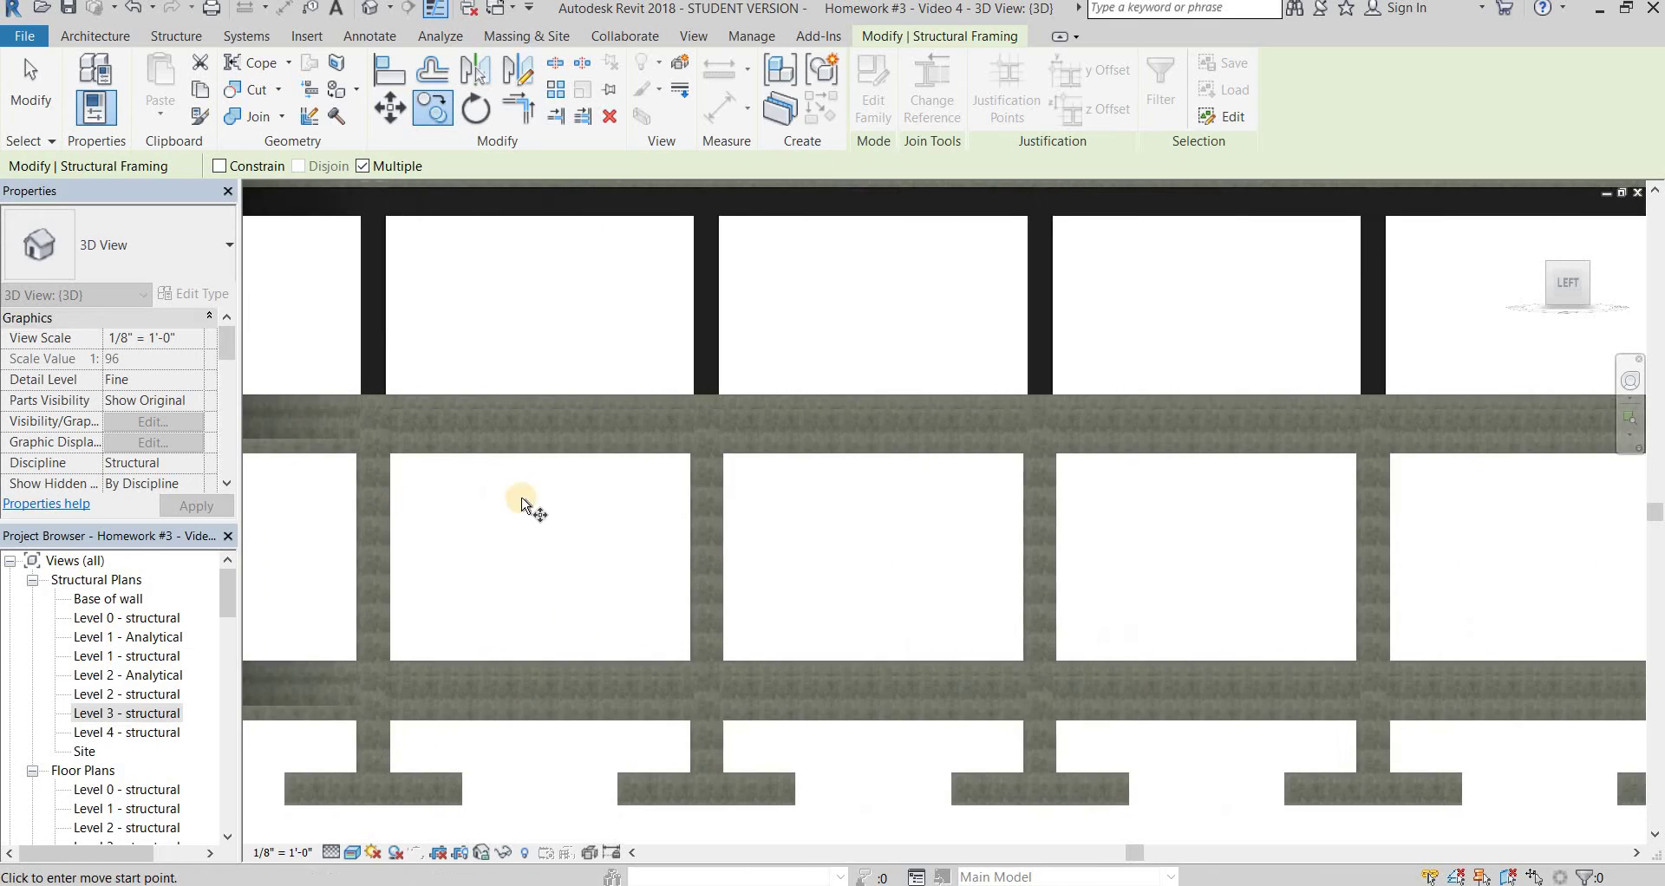
scroll(624, 494, down, 2)
scroll(371, 483, down, 2)
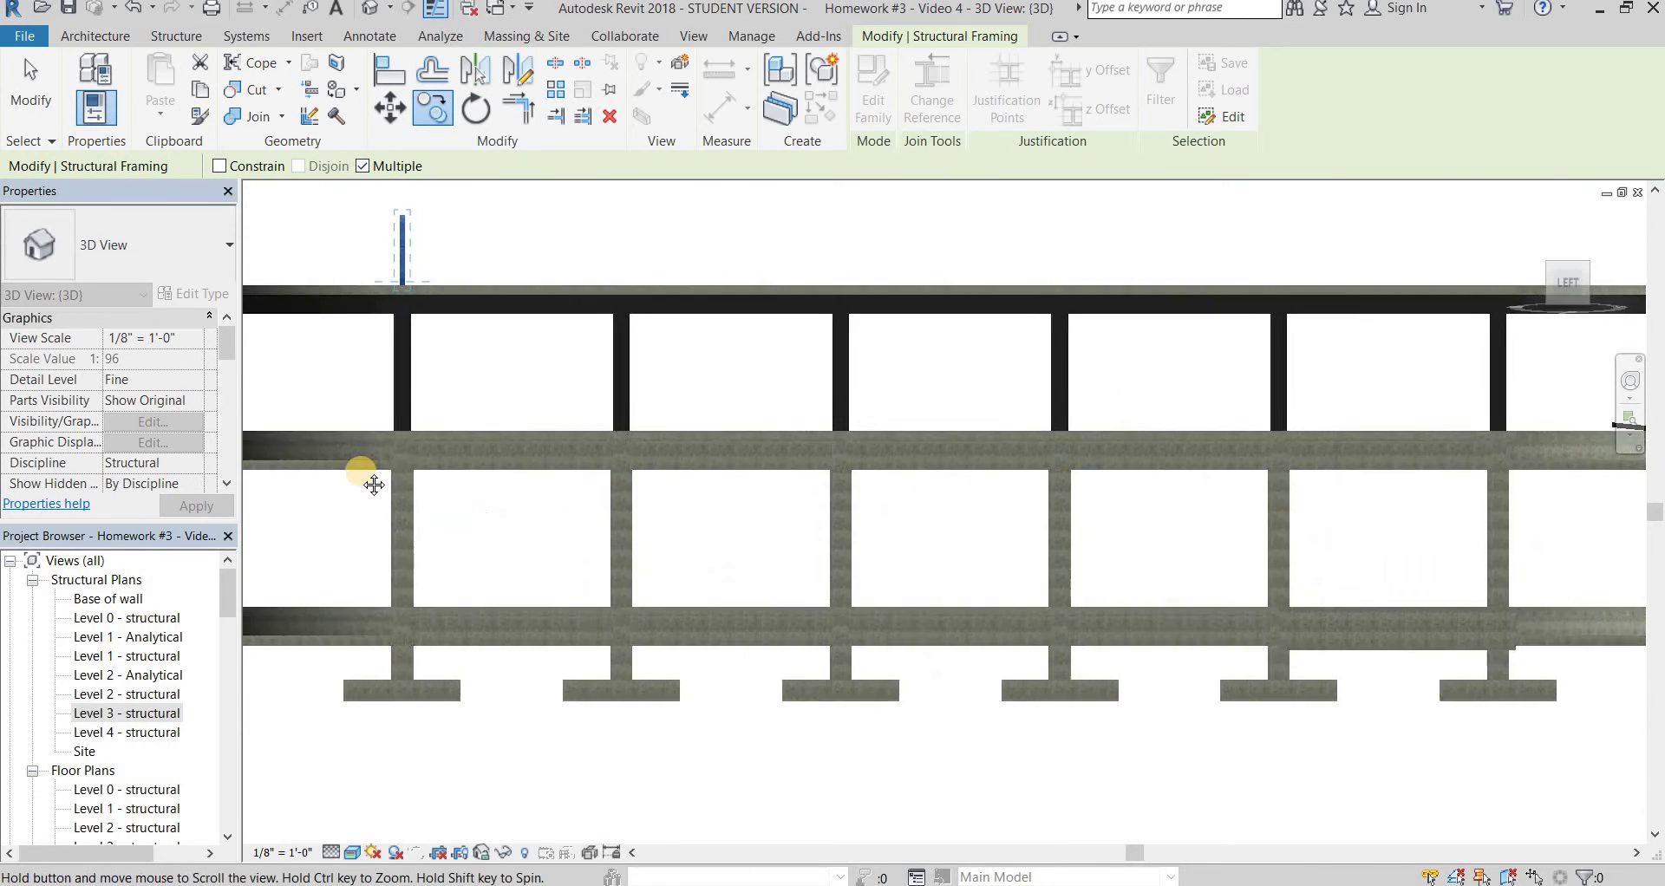
scroll(530, 464, up, 2)
scroll(447, 433, up, 2)
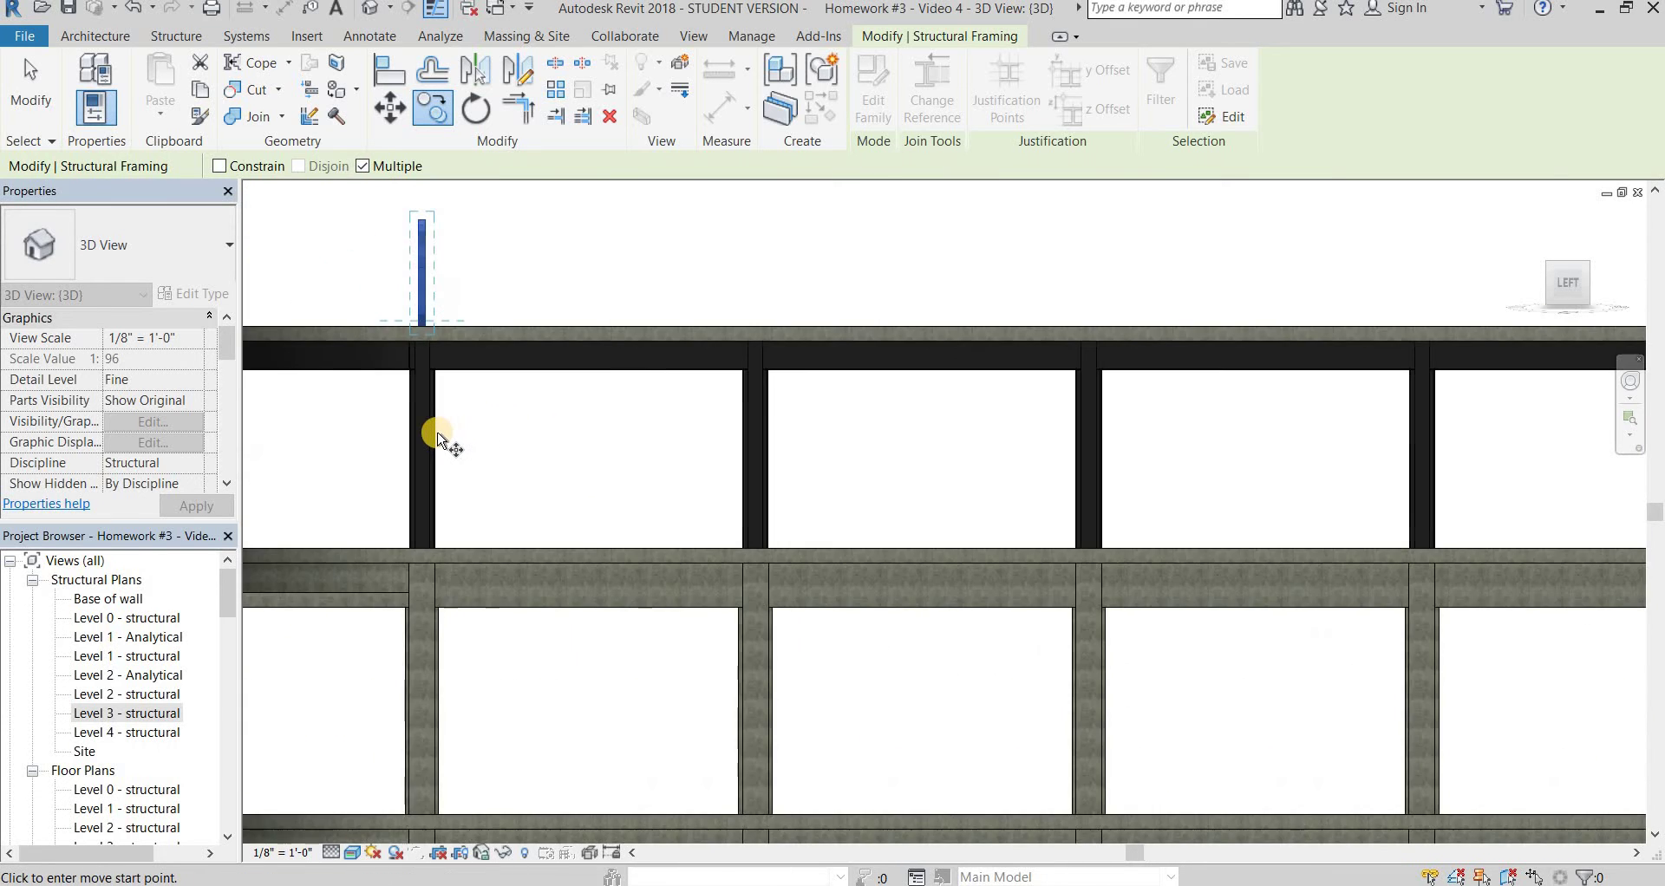
click(437, 436)
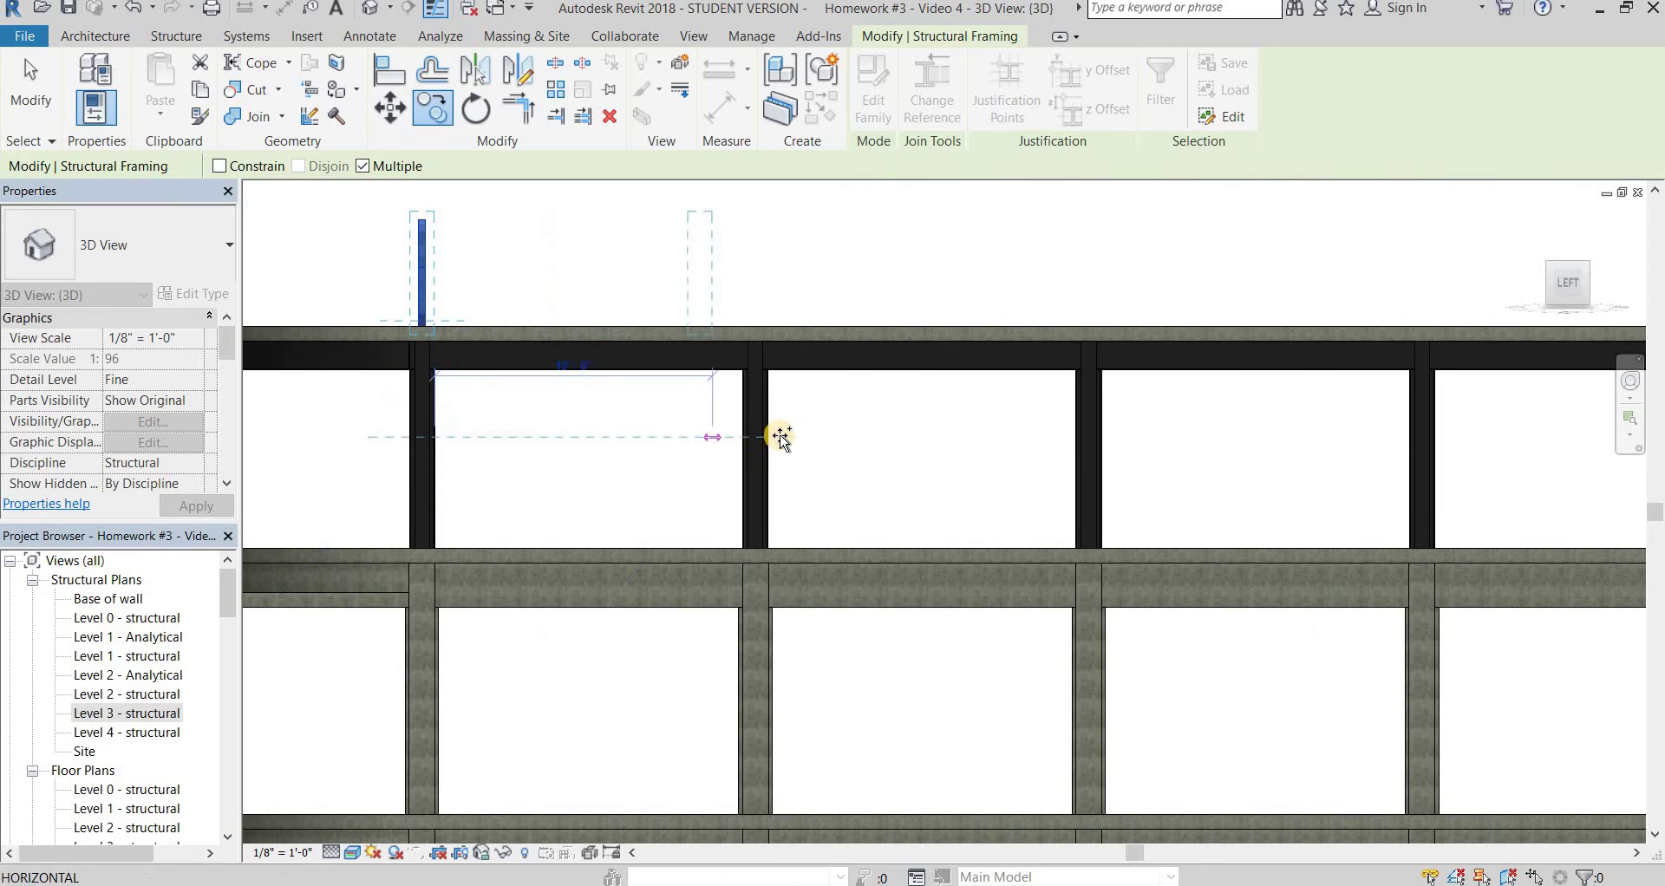
click(979, 431)
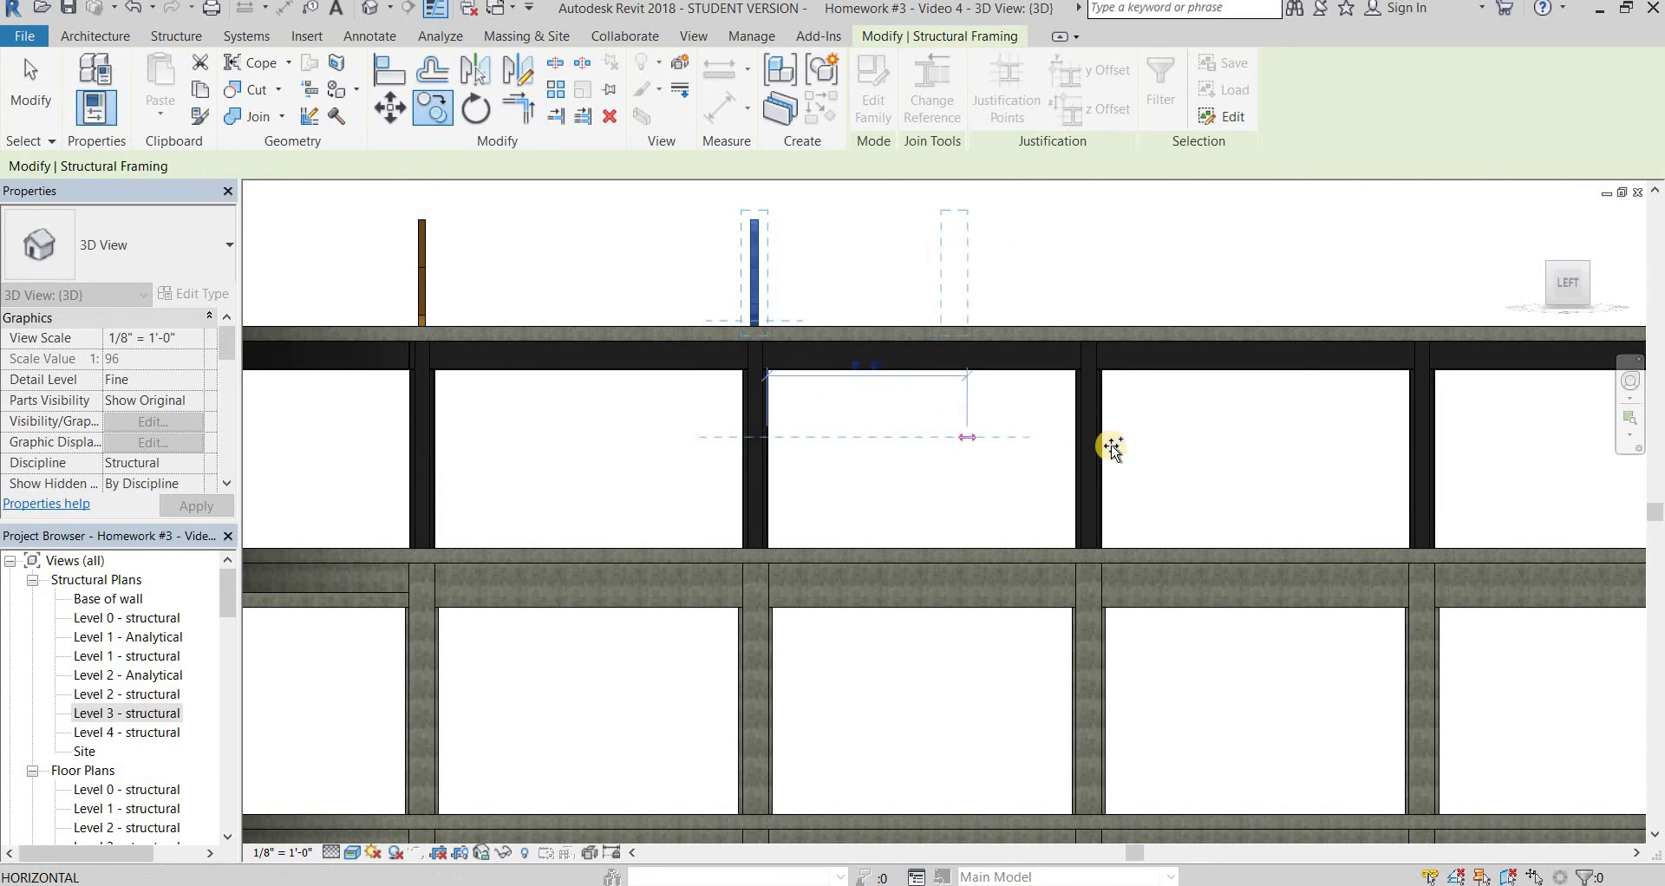
click(1456, 443)
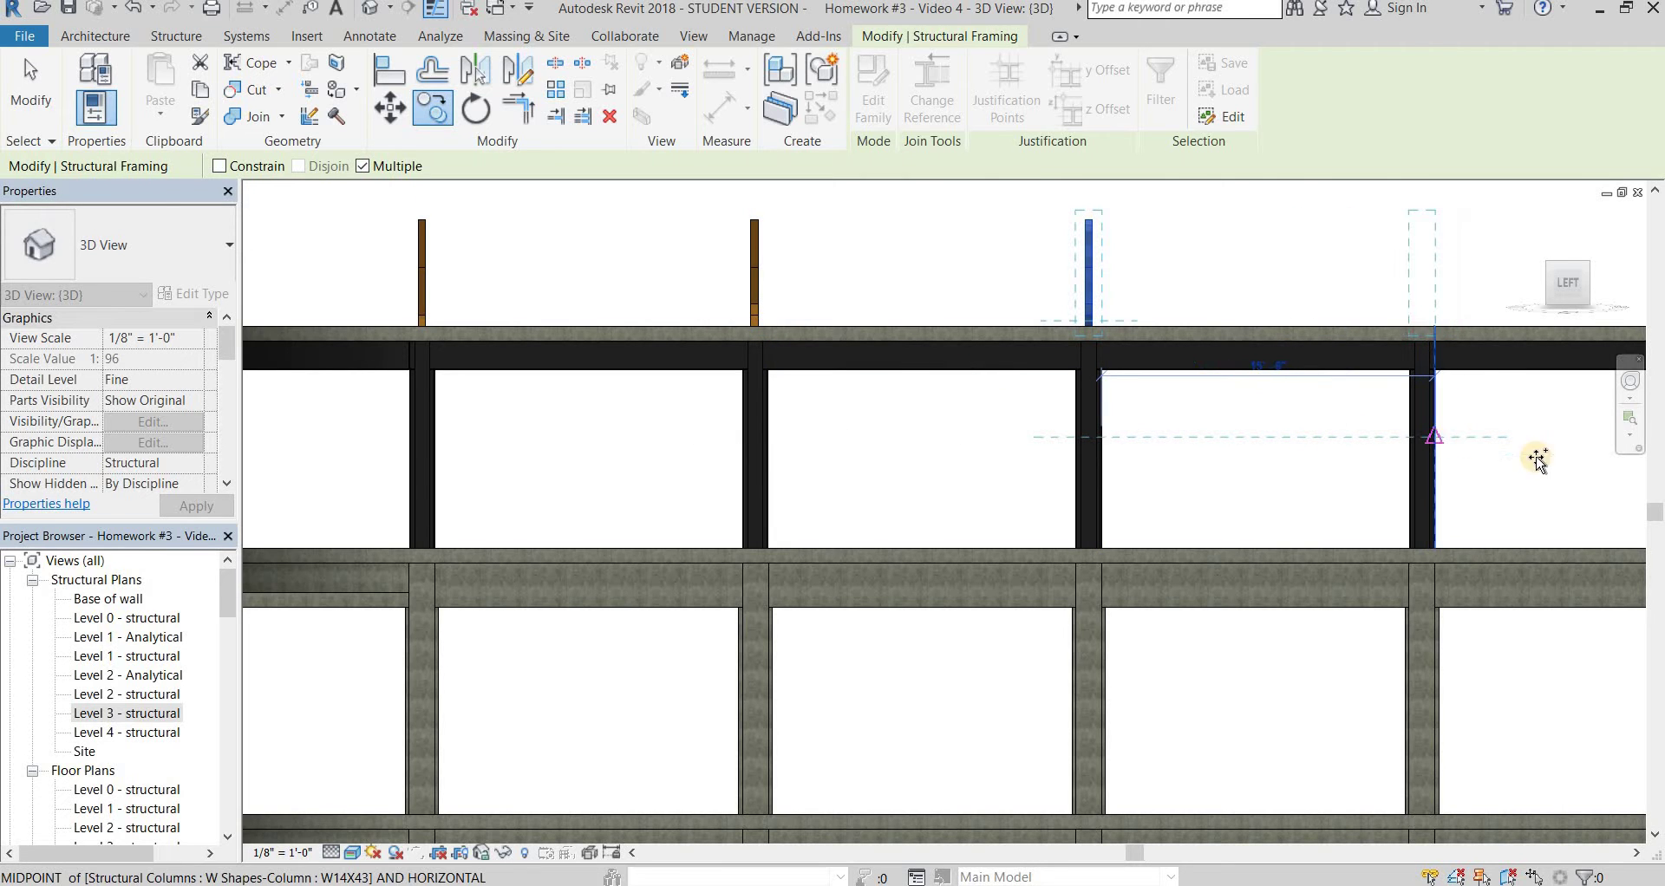
click(1543, 463)
Place two more truss copies on the following column lines, check them in 3D and end the copying
middle_drag(1524, 470, 768, 472)
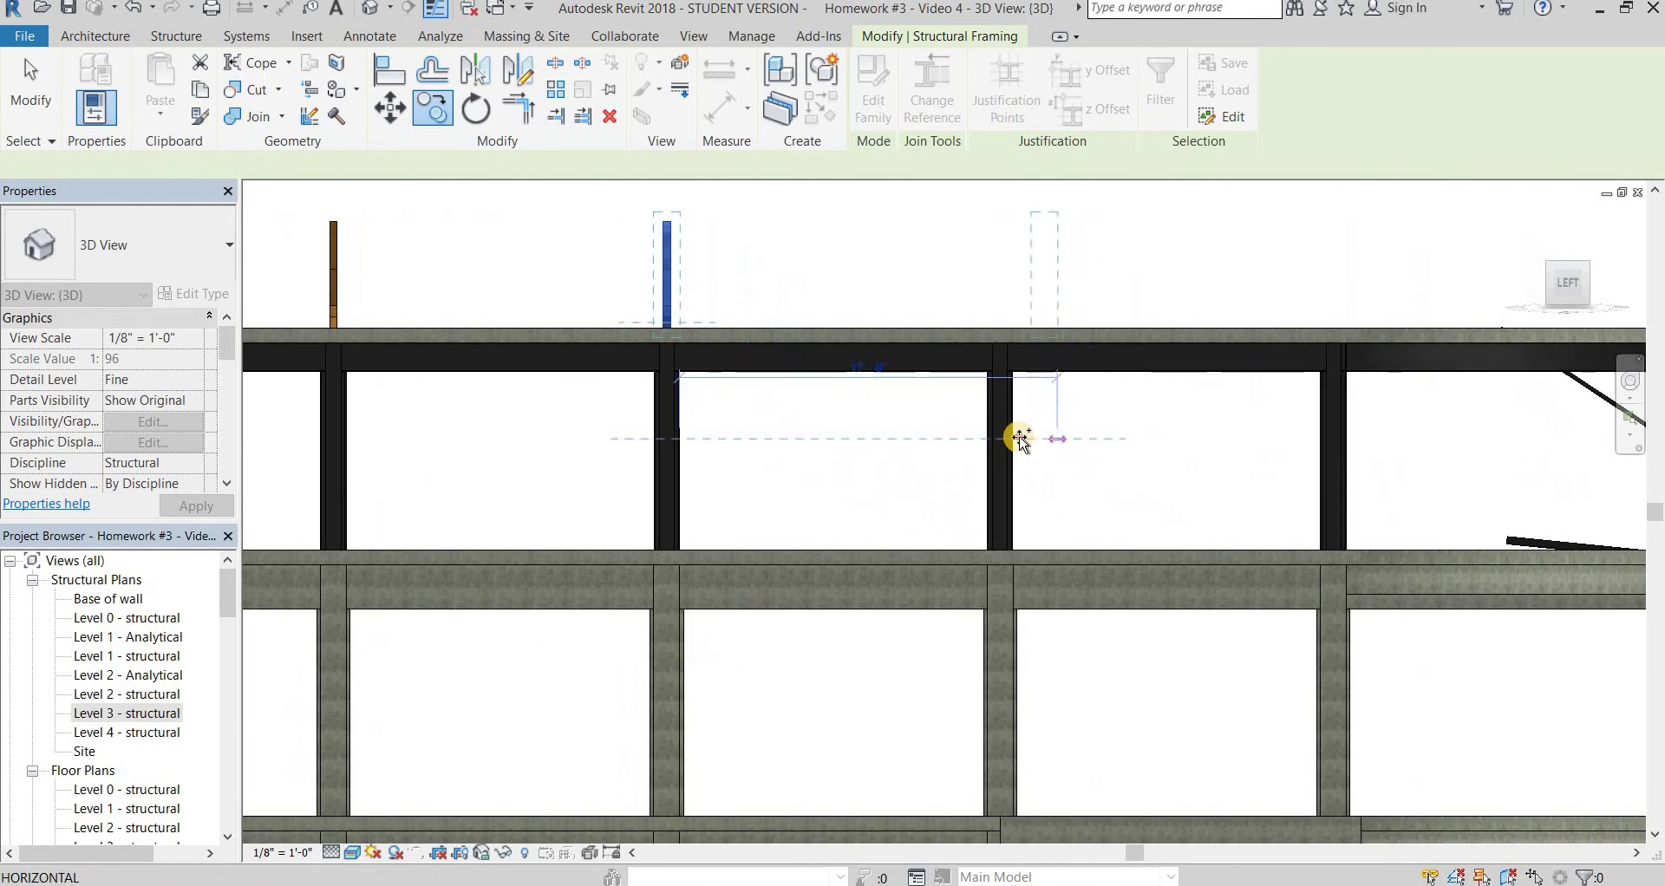
click(1021, 440)
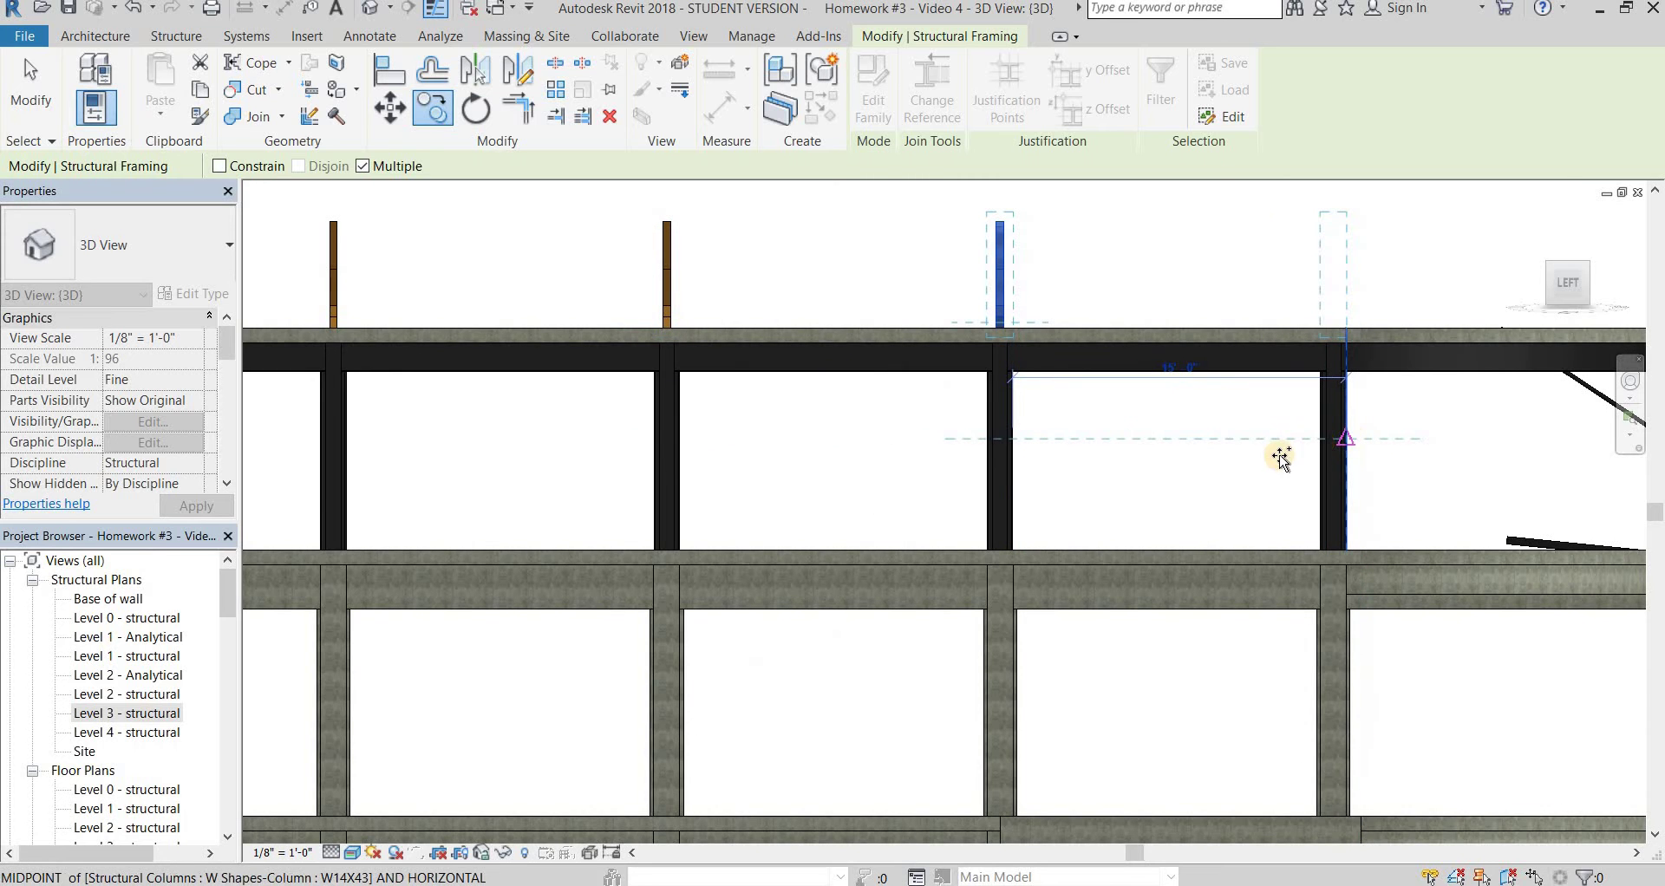
click(1222, 457)
scroll(1222, 457, down, 4)
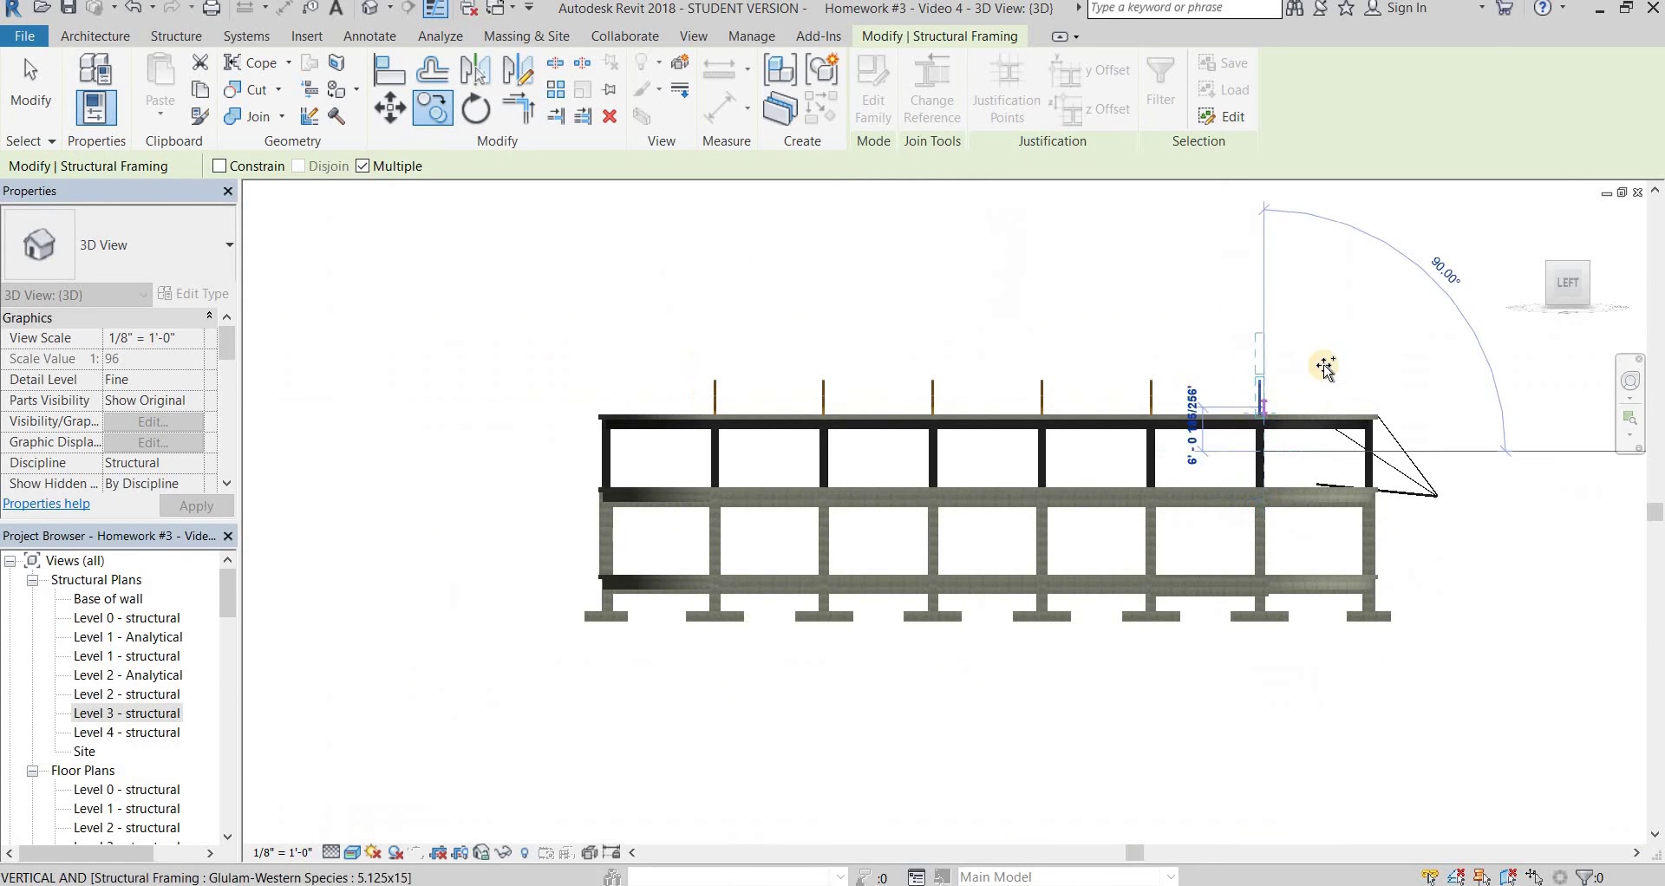
shift+middle_drag(1208, 465, 1283, 432)
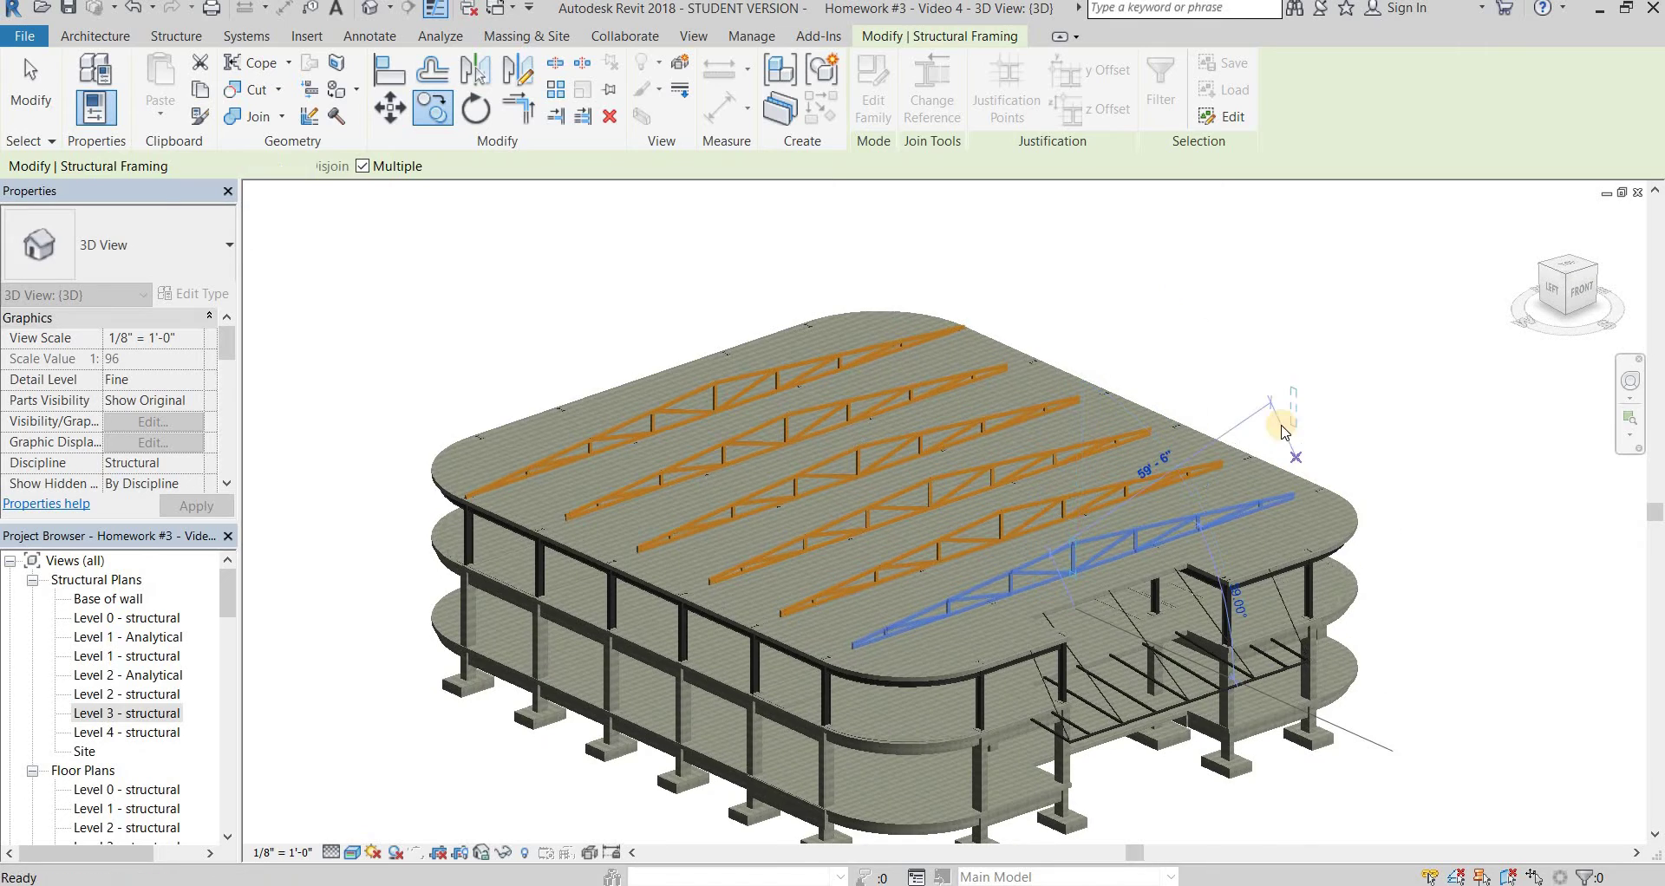
key(Escape)
key(Escape)
Examine the ends of the copied trusses in relation to the roof slab and columns in 3D
scroll(538, 520, up, 4)
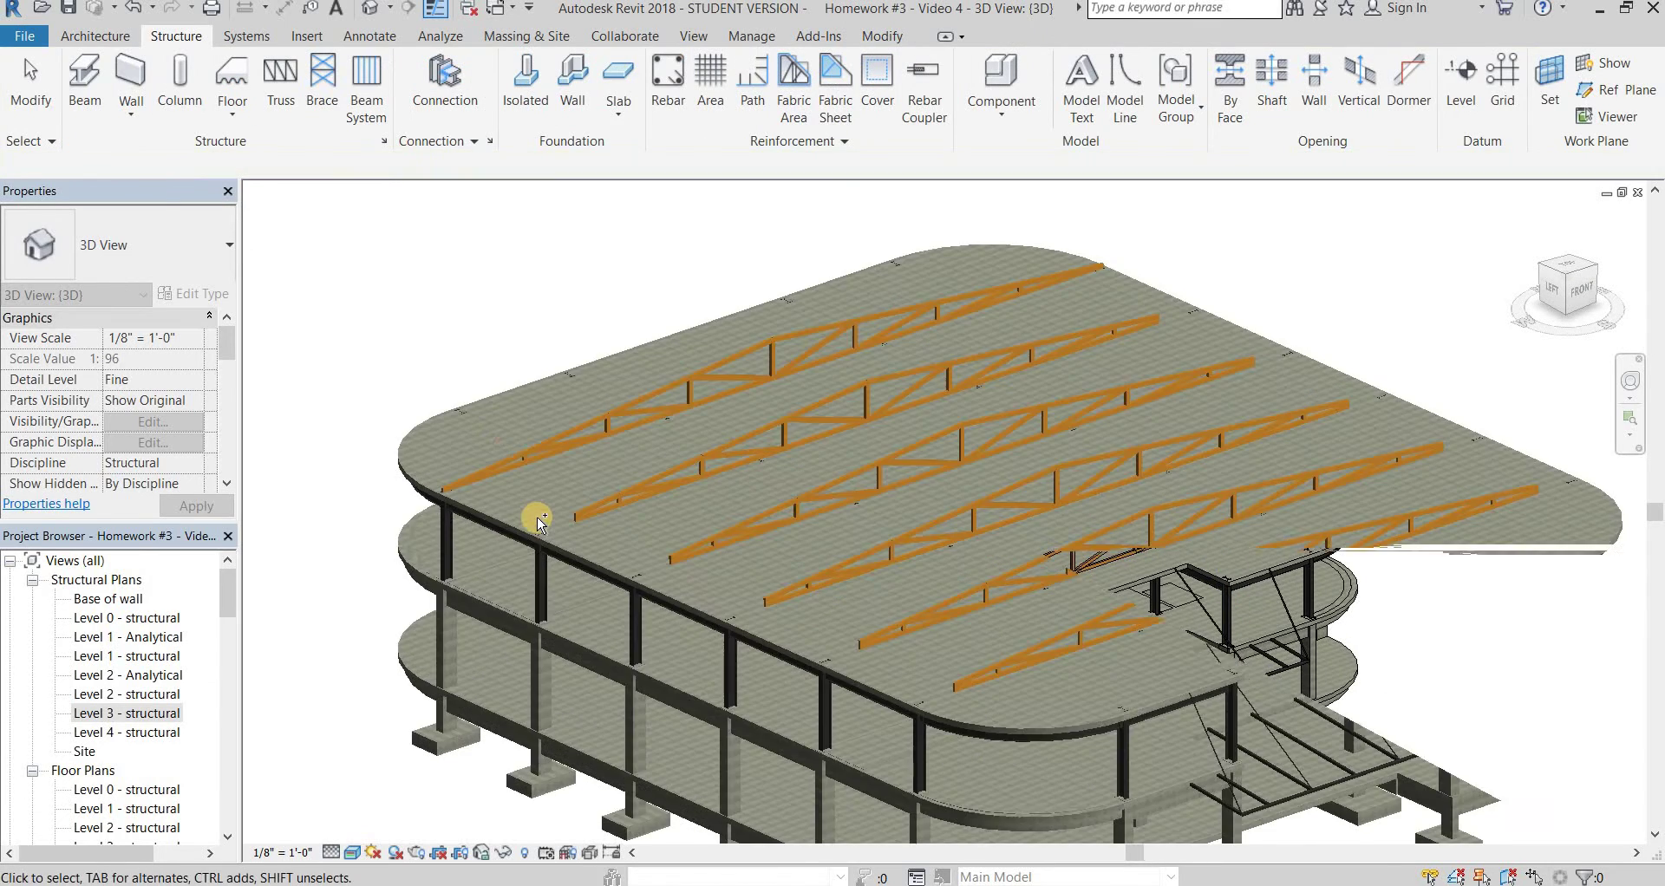
shift+middle_drag(502, 446, 616, 472)
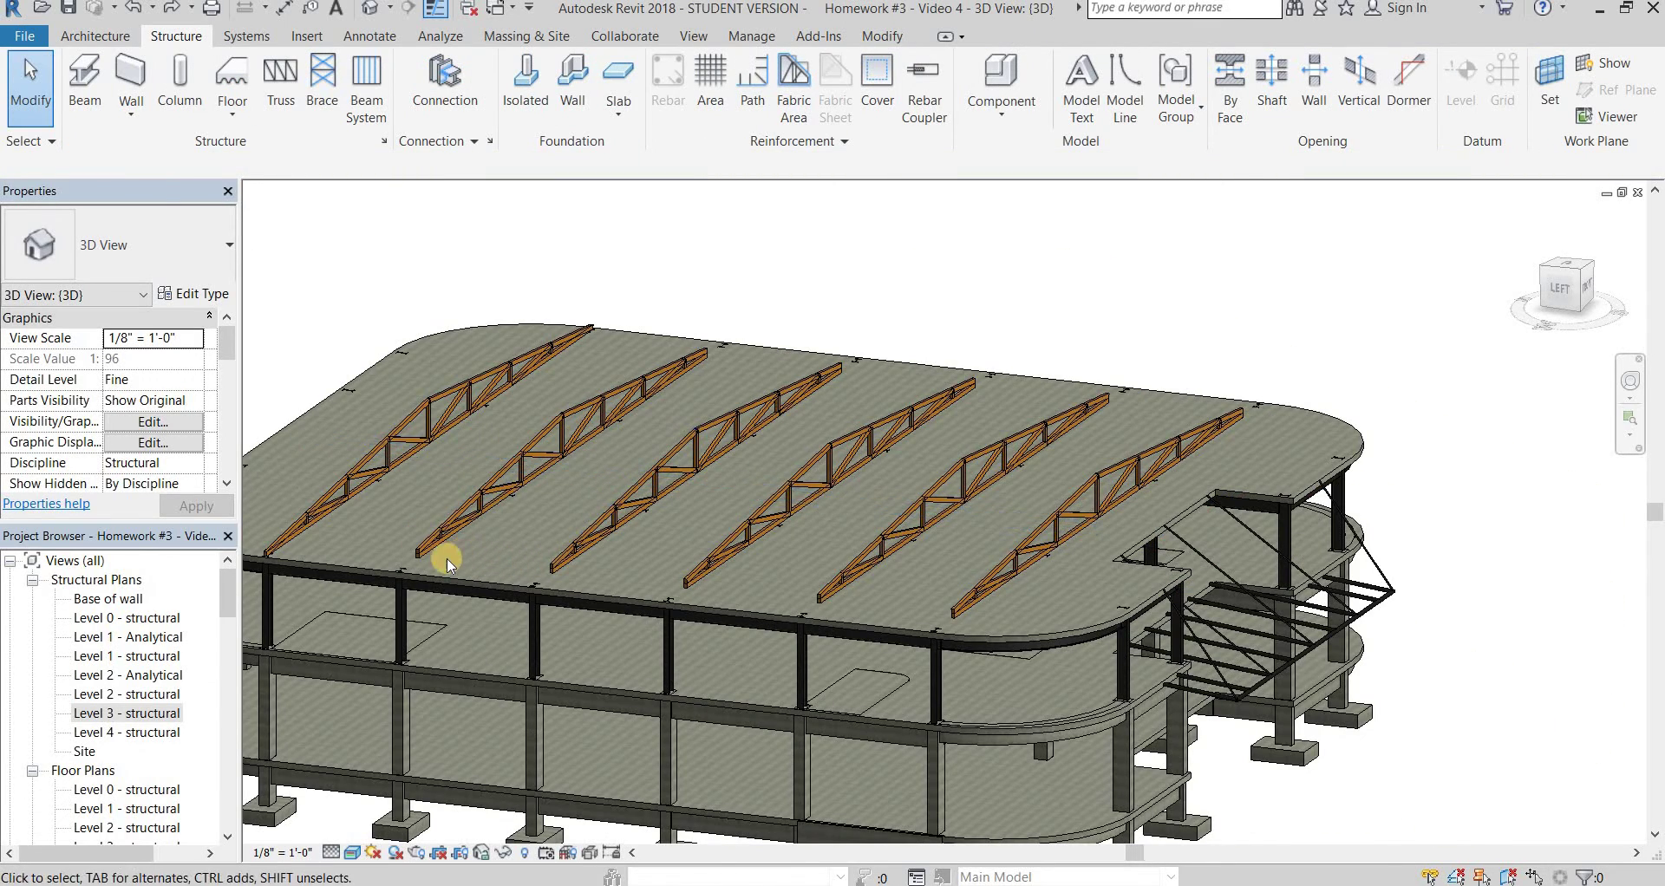
scroll(420, 550, up, 5)
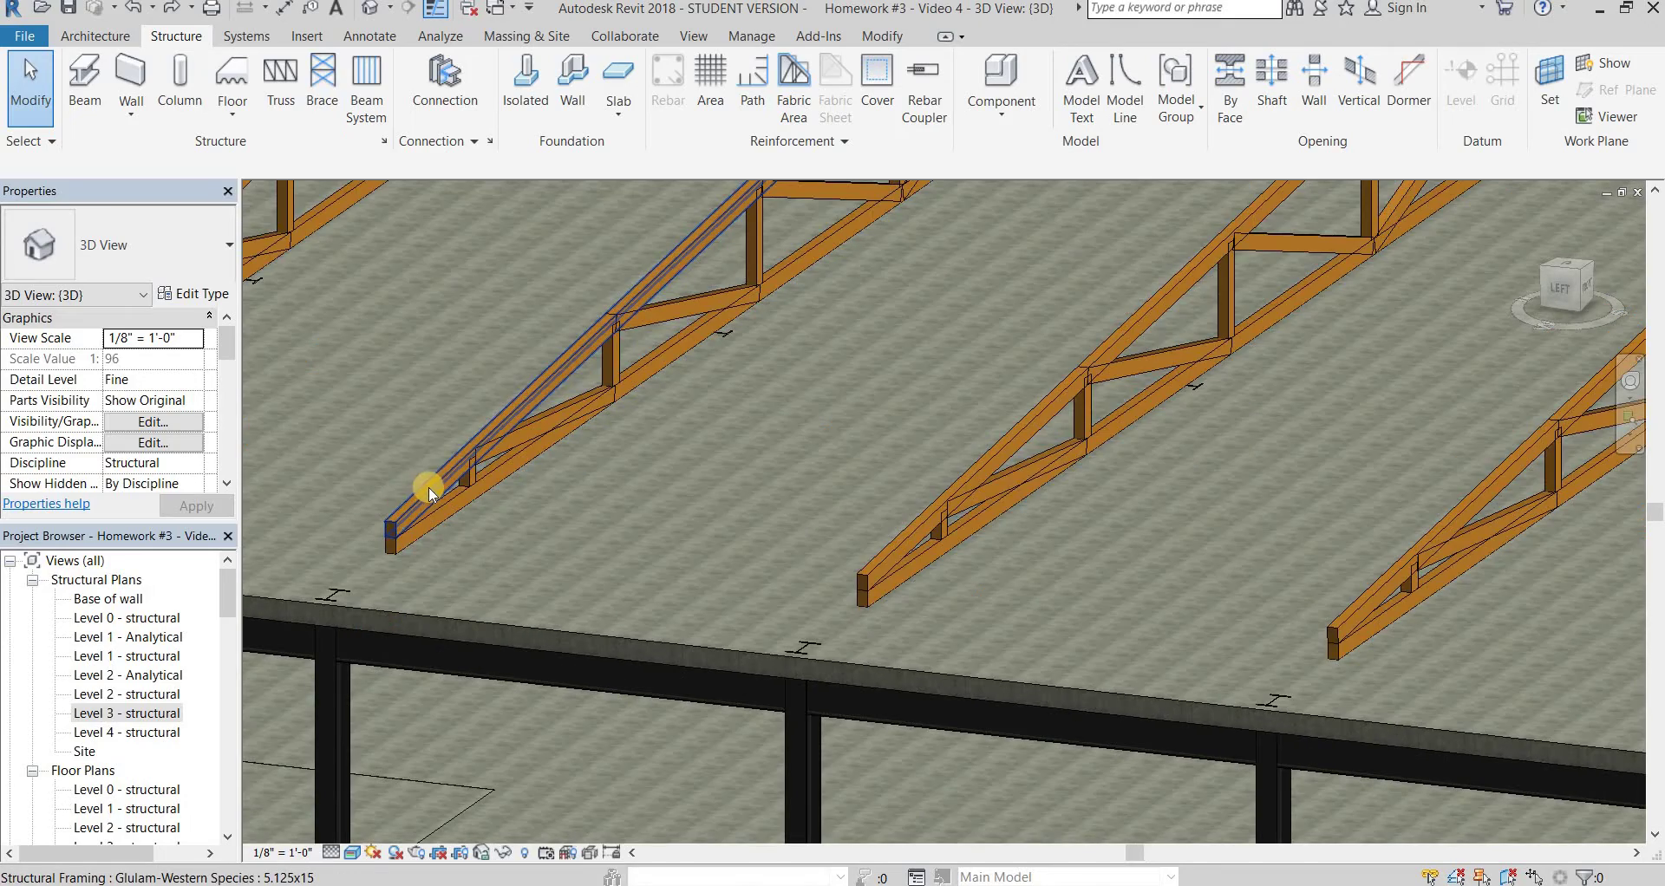
scroll(444, 456, down, 8)
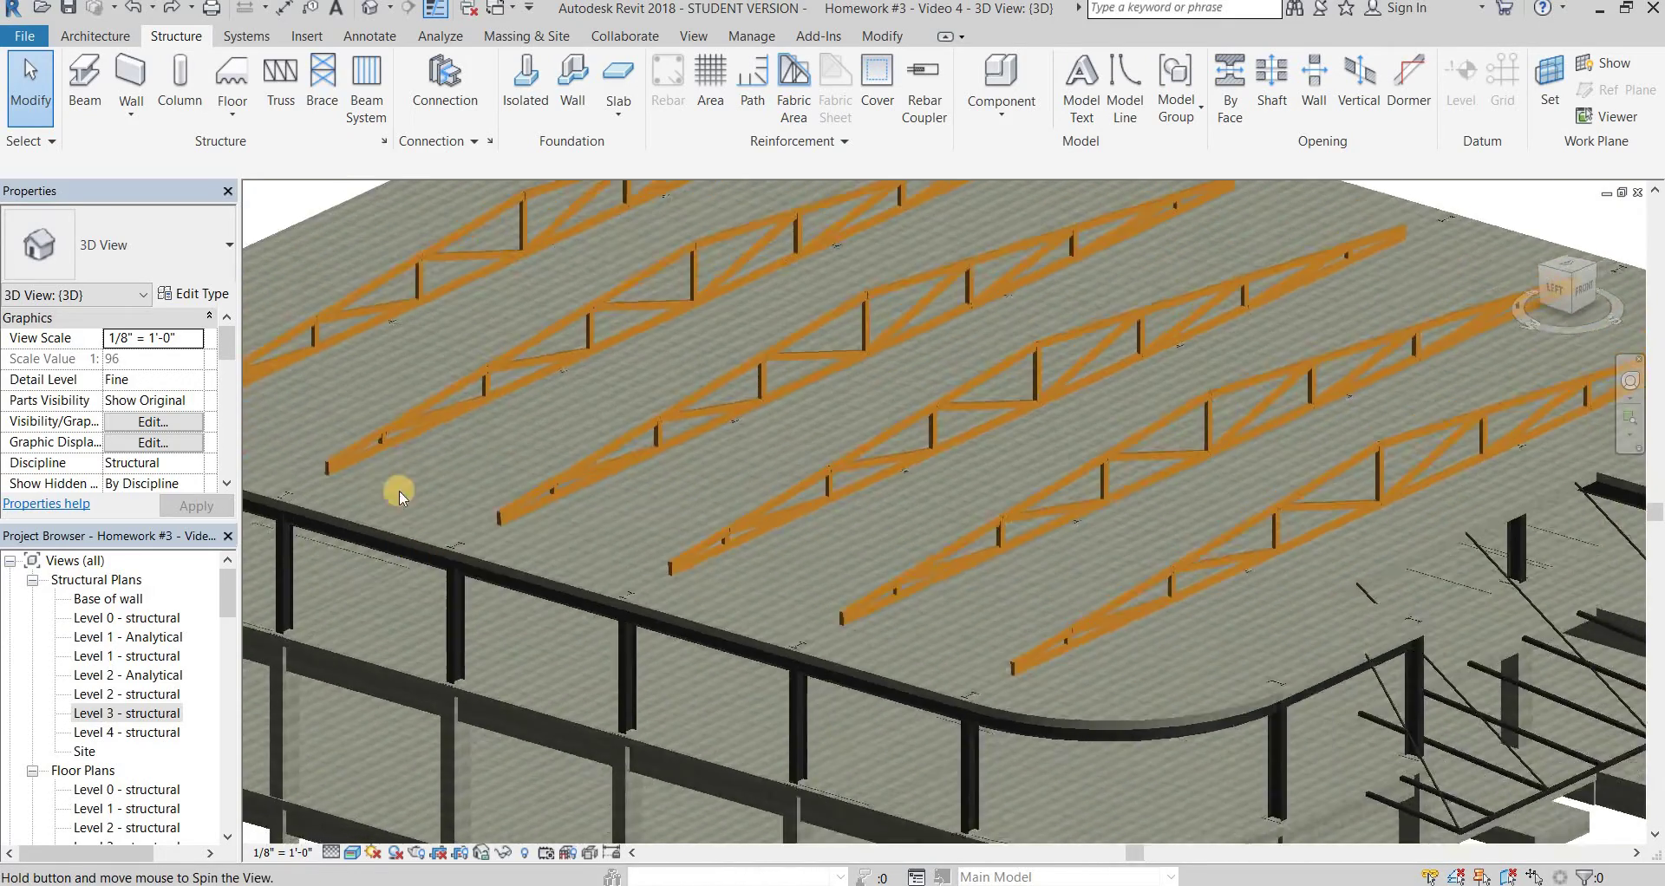
scroll(466, 591, up, 8)
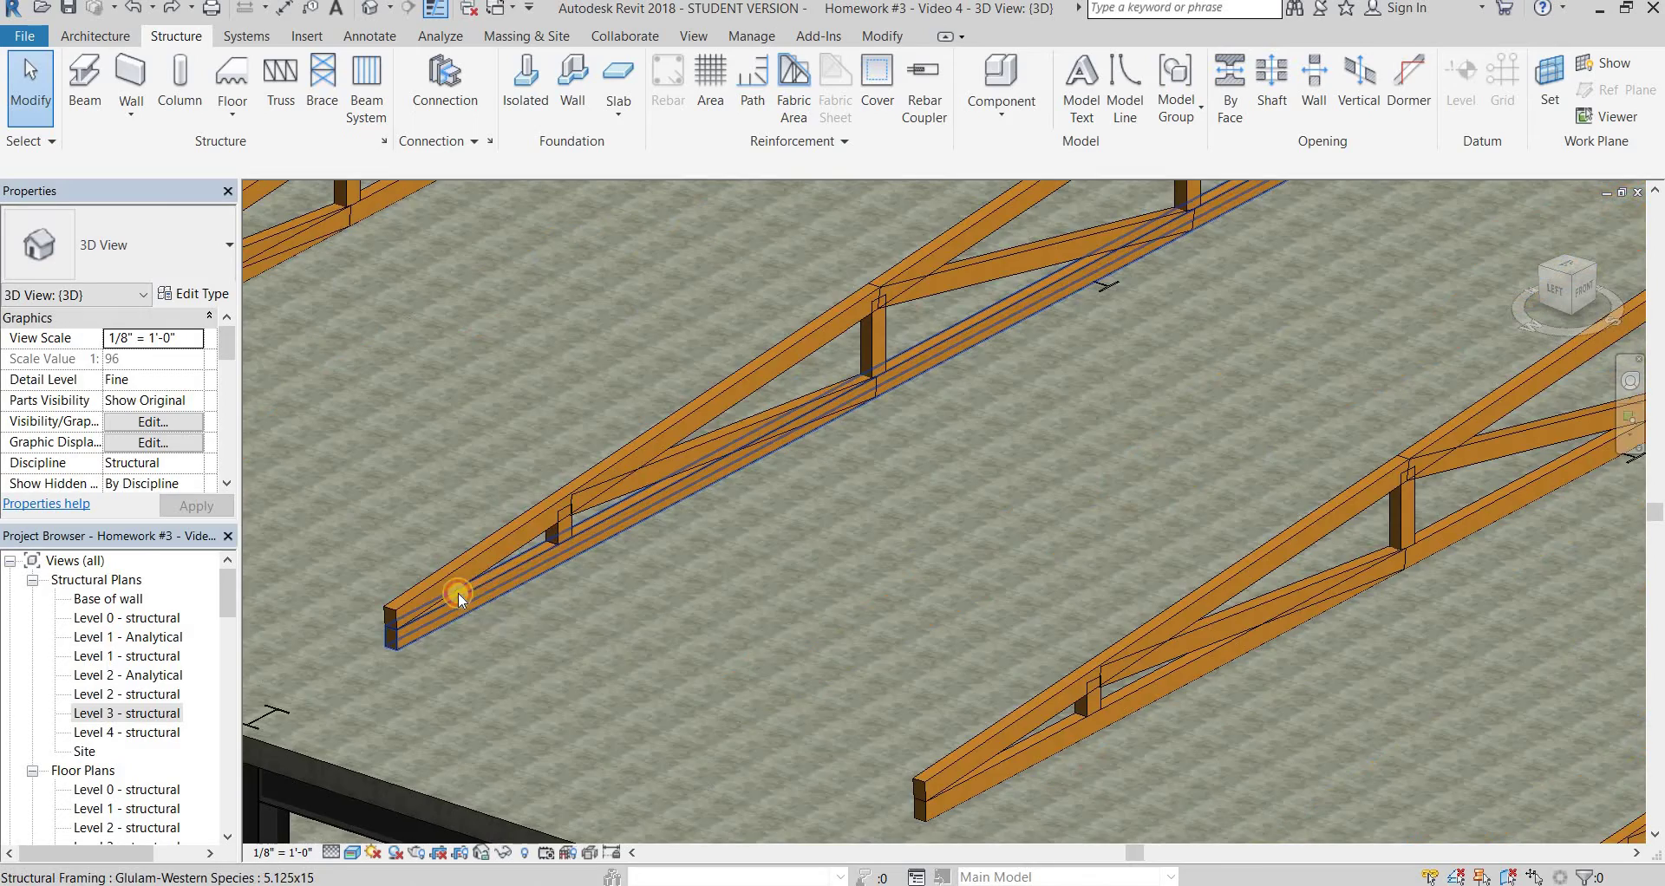
Extend the bottom chord of the second truss at the building's left side until its end sits over the column
click(458, 603)
scroll(783, 521, down, 4)
scroll(743, 514, up, 8)
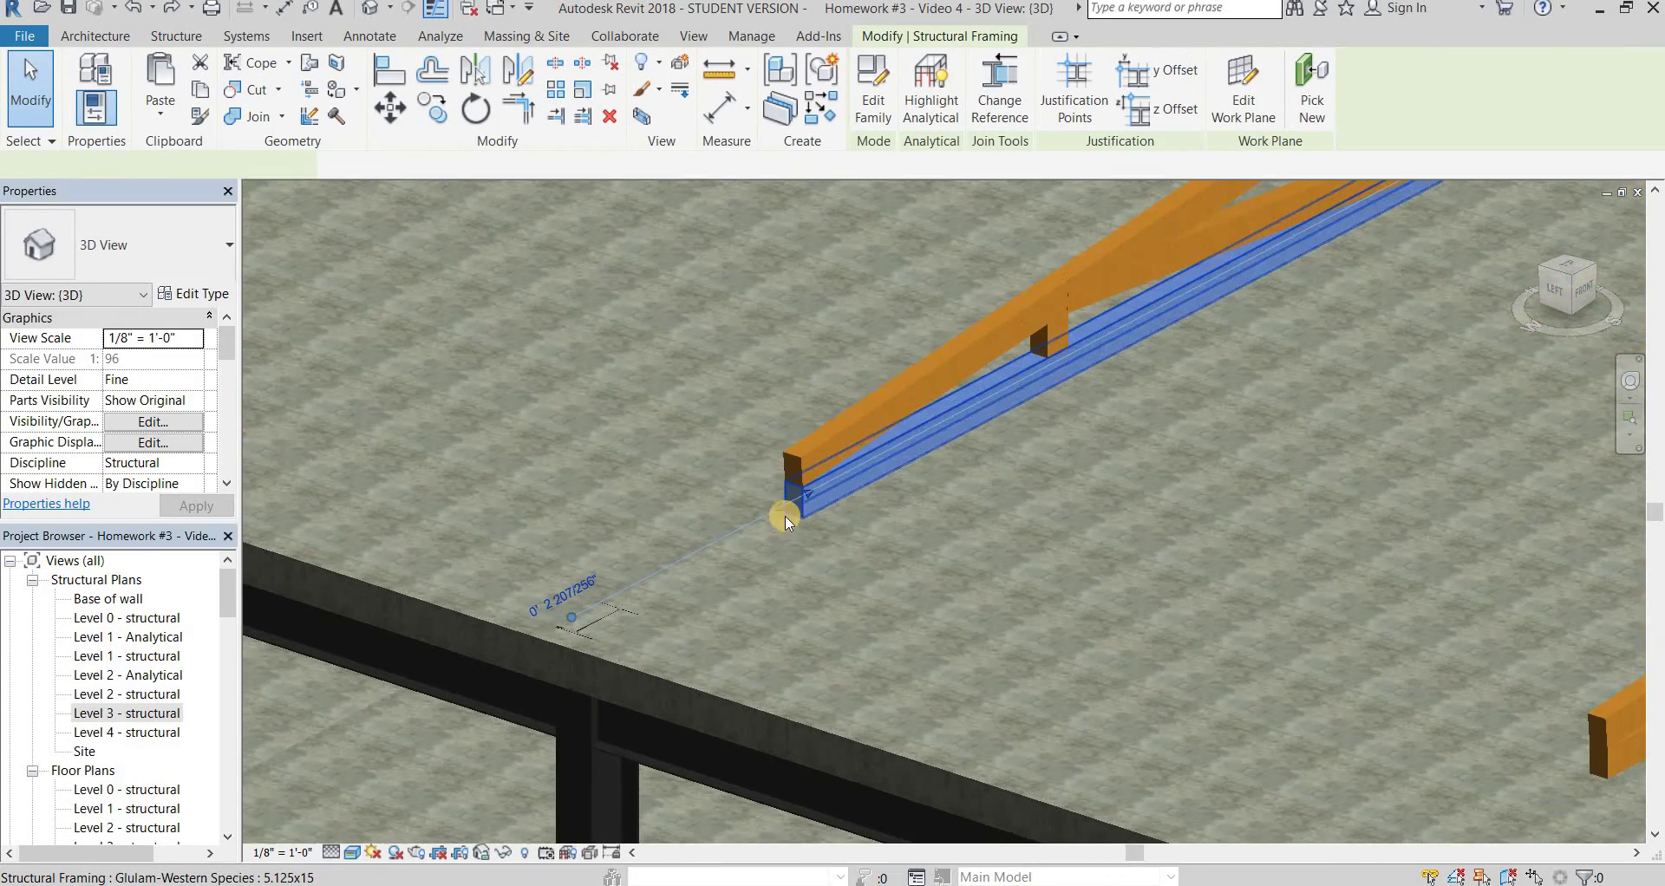
mouse_move(605, 616)
mouse_down()
mouse_move(577, 630)
mouse_move(581, 600)
mouse_up()
scroll(572, 616, up, 2)
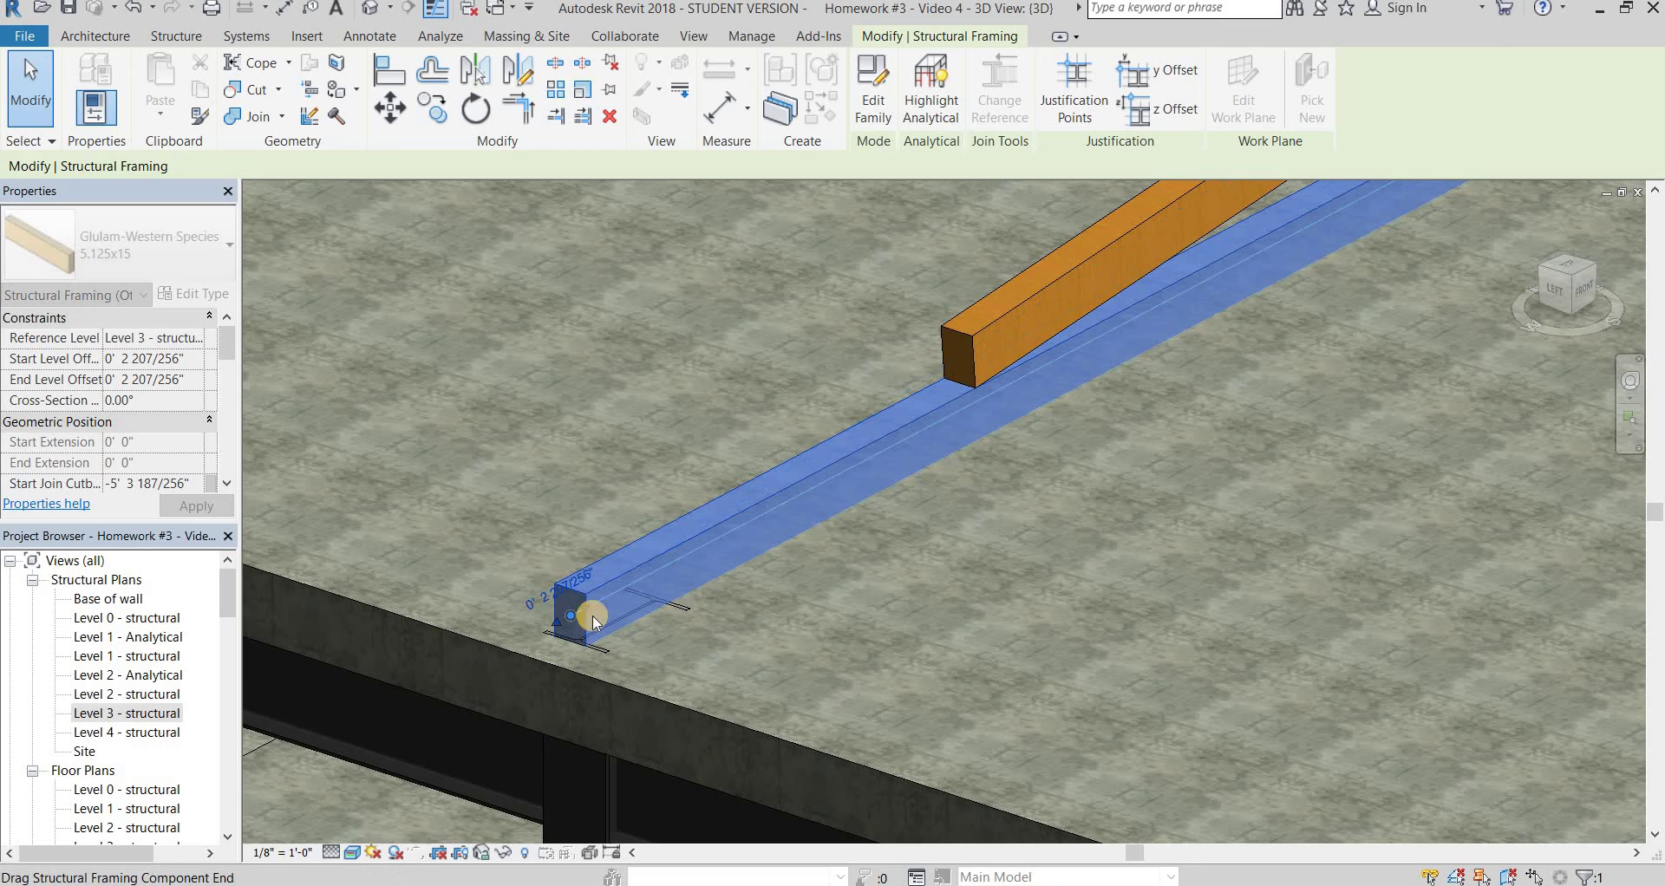
Extend the same truss's top chord down to the endpoint of the lengthened bottom chord at the left-side column
click(940, 370)
drag(940, 369, 582, 622)
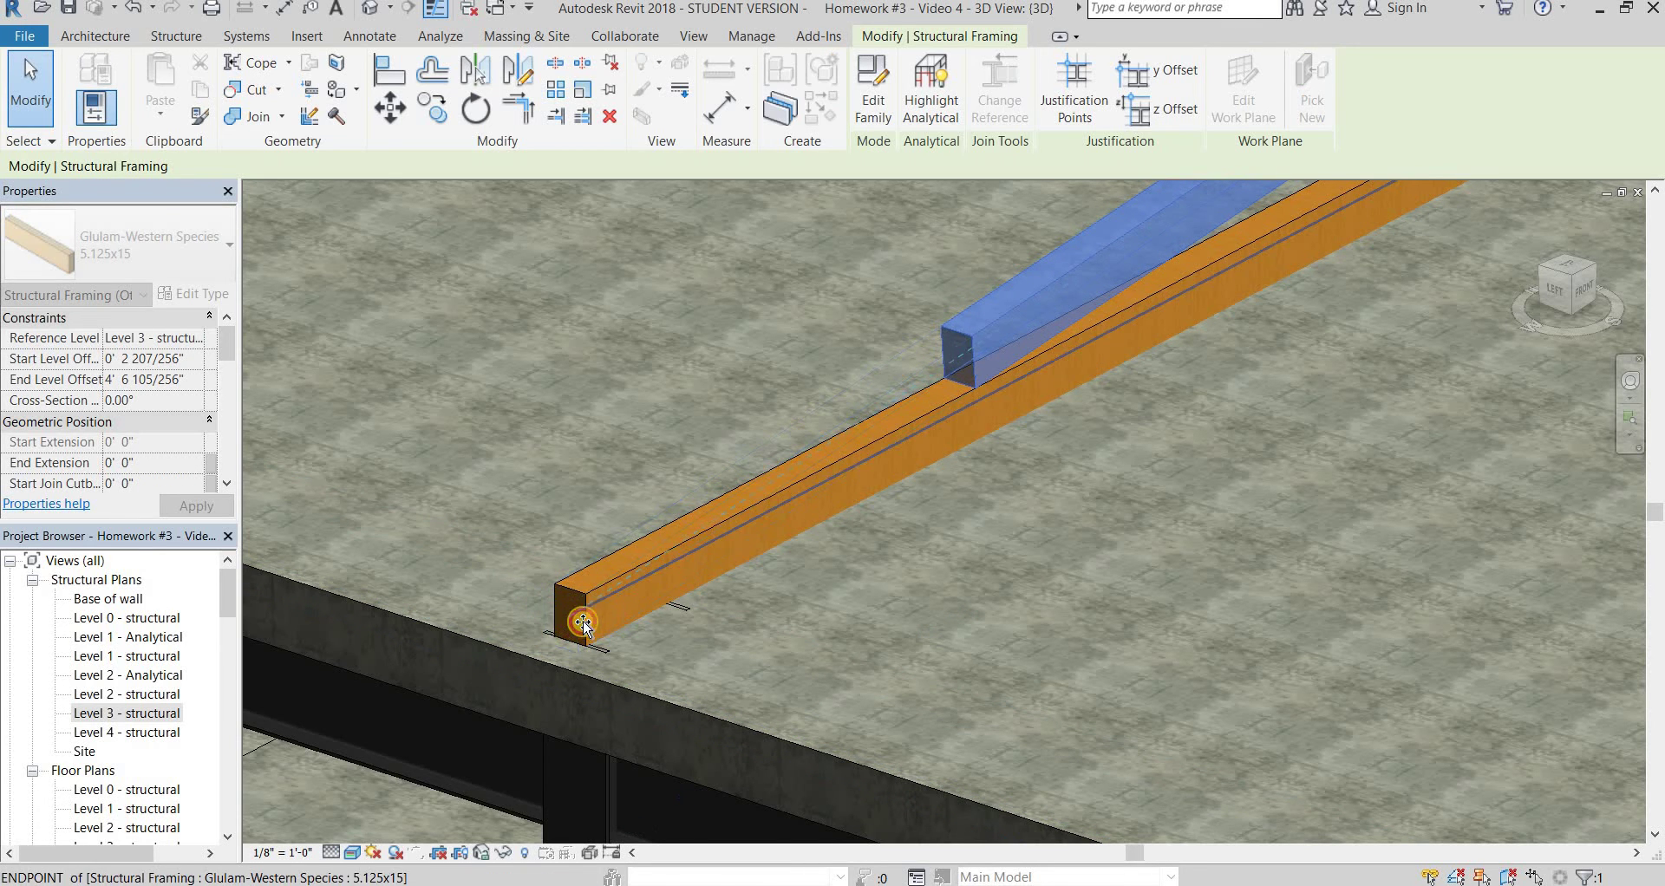
drag(690, 511, 680, 498)
scroll(867, 483, down, 6)
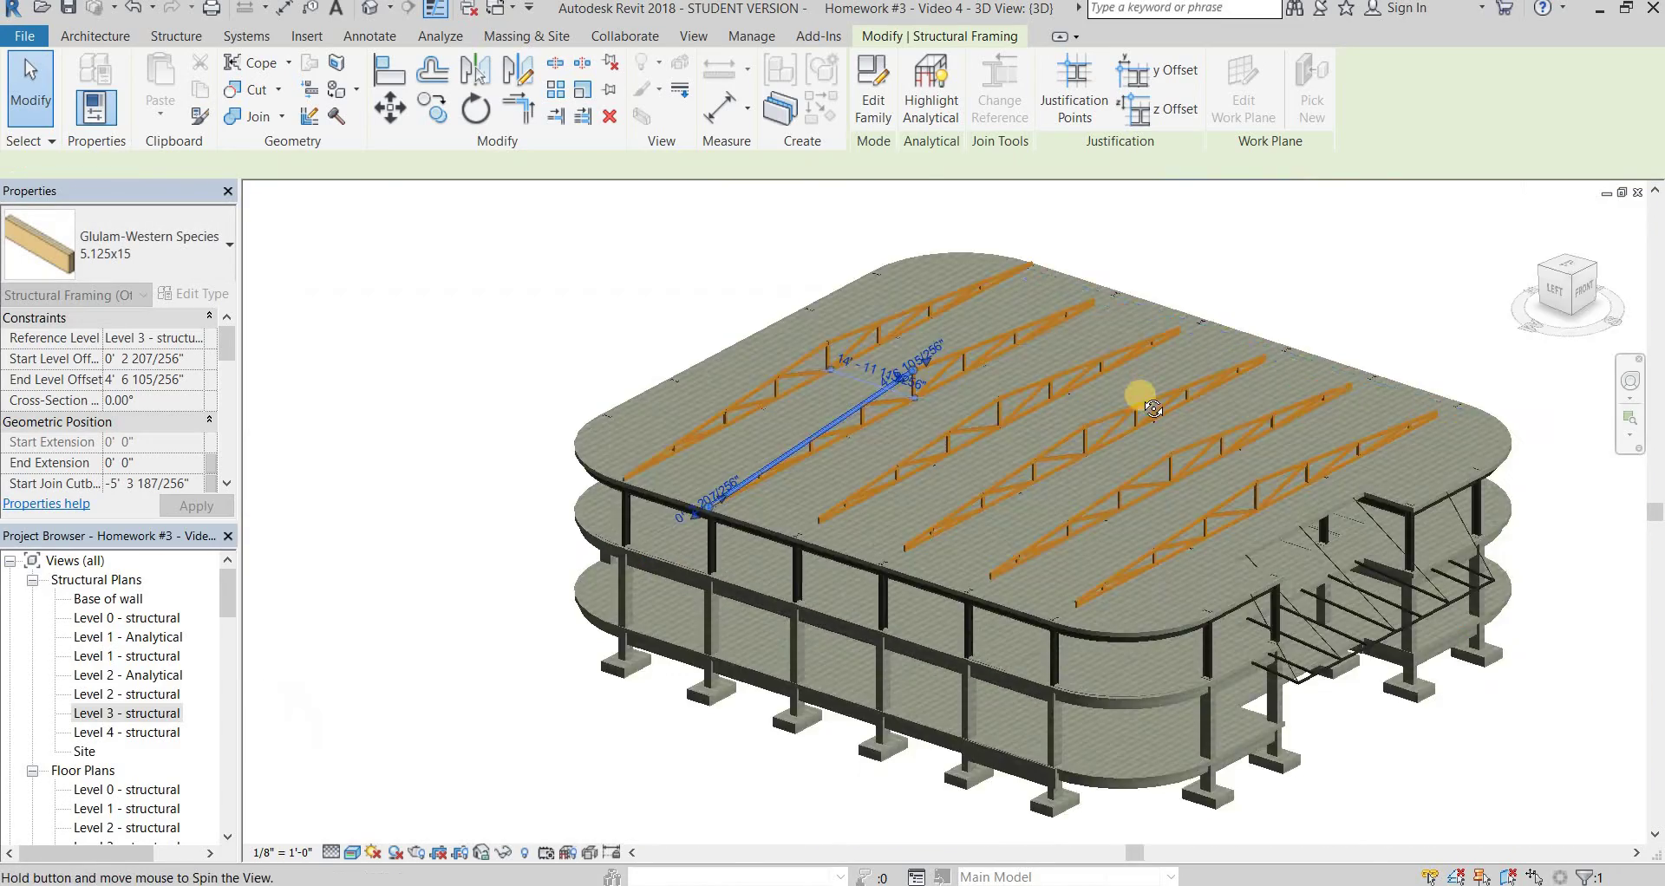
At the truss's opposite end, extend the bottom chord to the column and bring the top chord's end to the same point
shift+middle_drag(1153, 409, 1252, 439)
scroll(1300, 461, up, 5)
scroll(580, 375, up, 4)
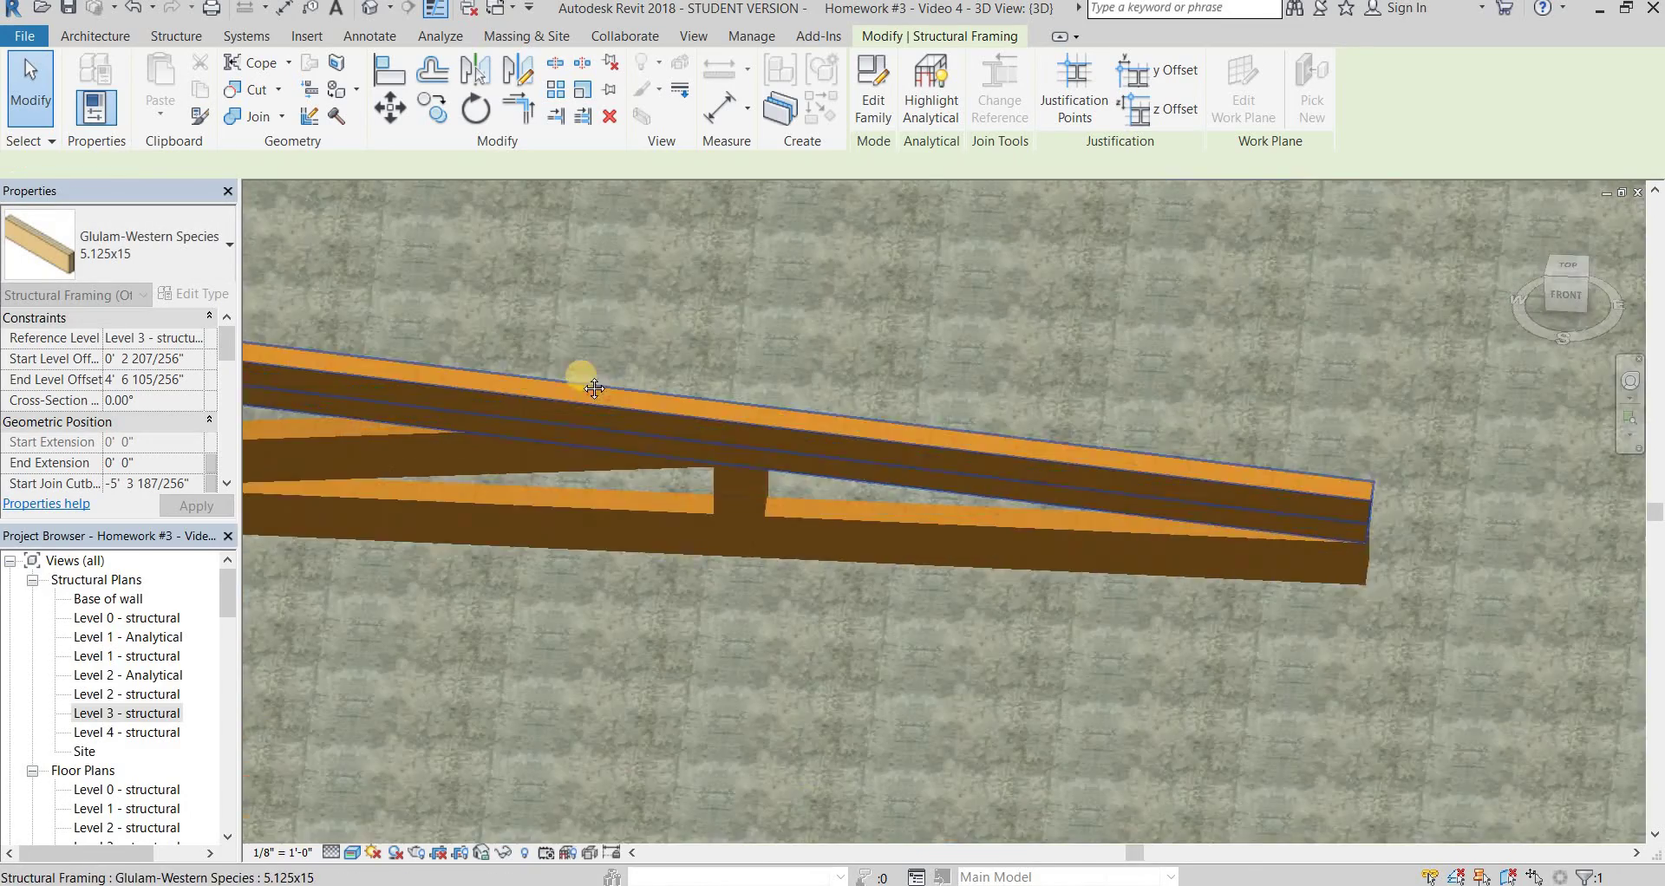
mouse_move(580, 376)
middle_down()
mouse_move(551, 363)
mouse_move(593, 366)
middle_up()
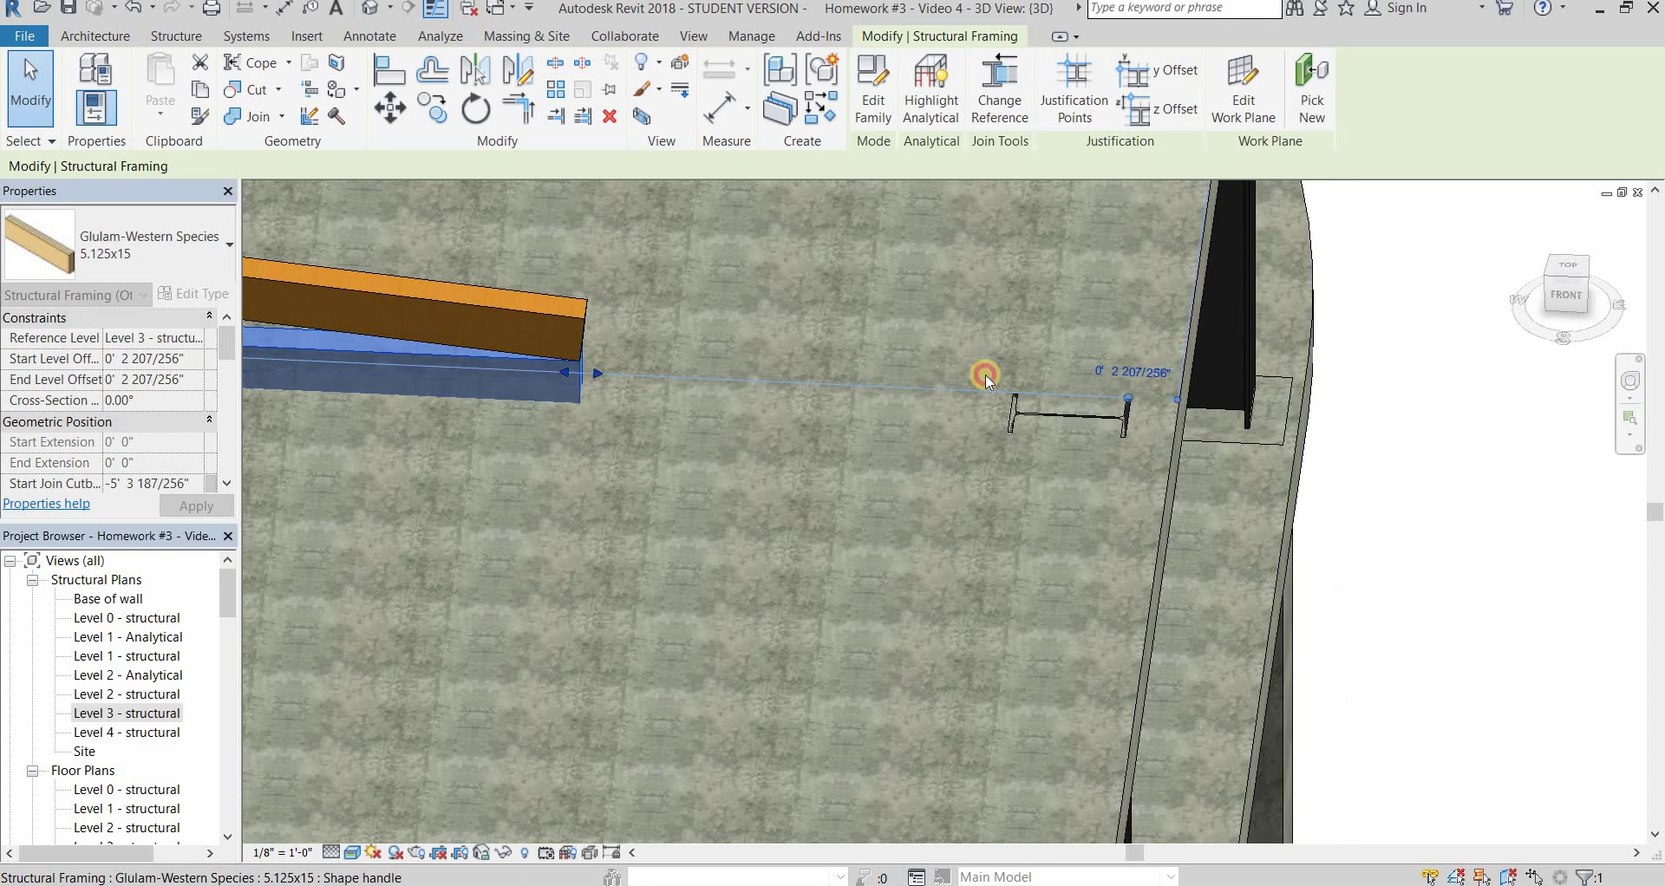
drag(986, 379, 1126, 398)
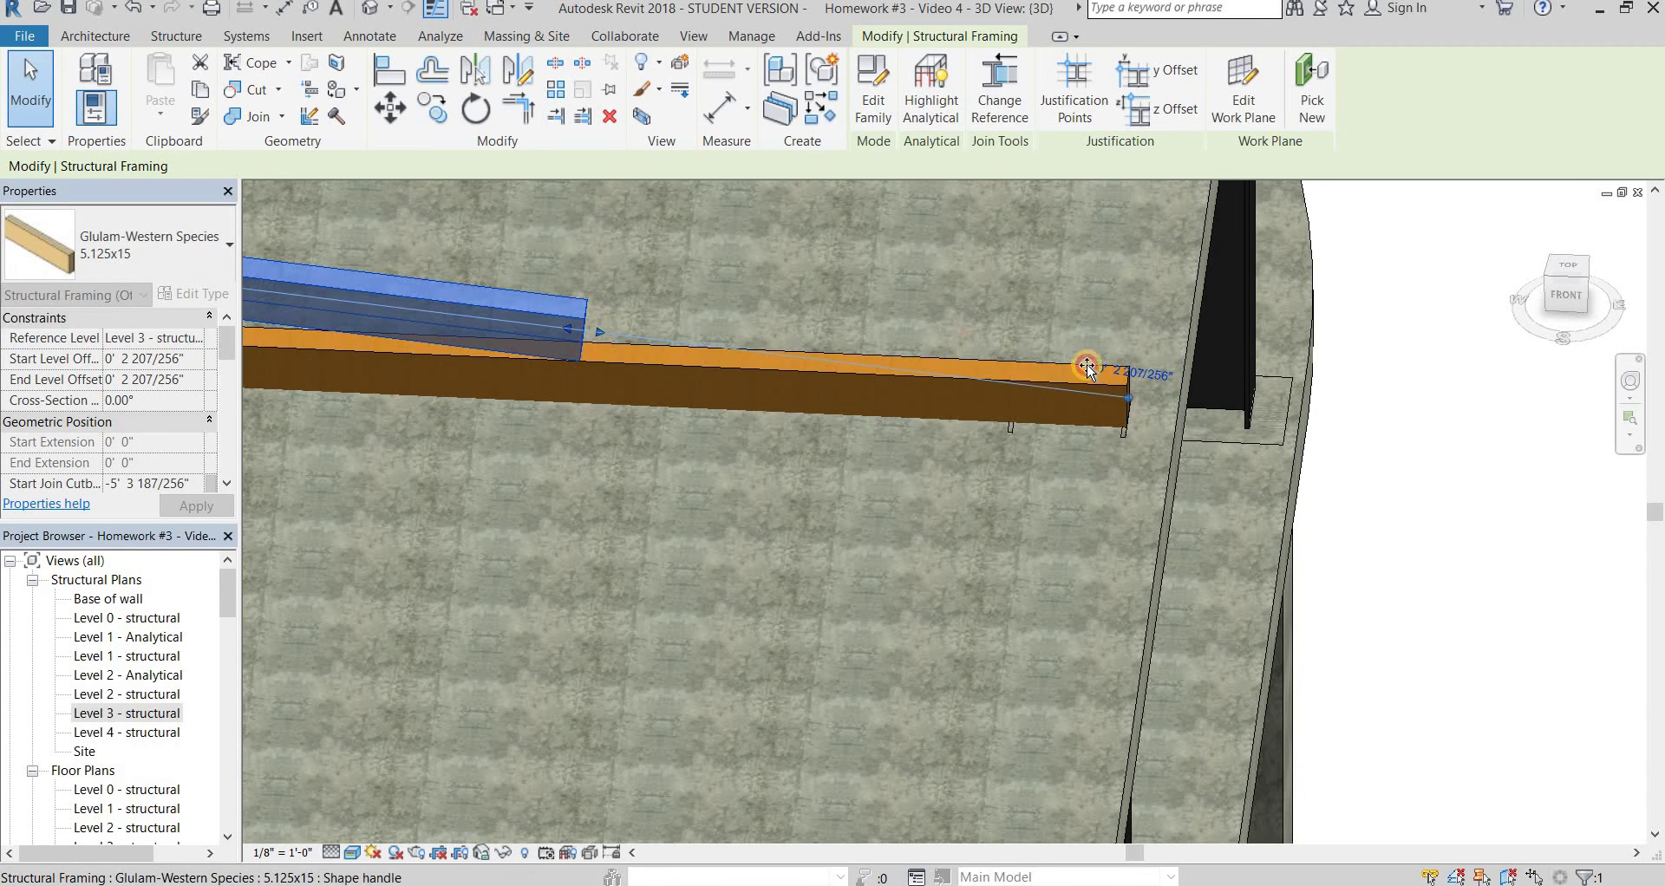
drag(1087, 365, 1137, 396)
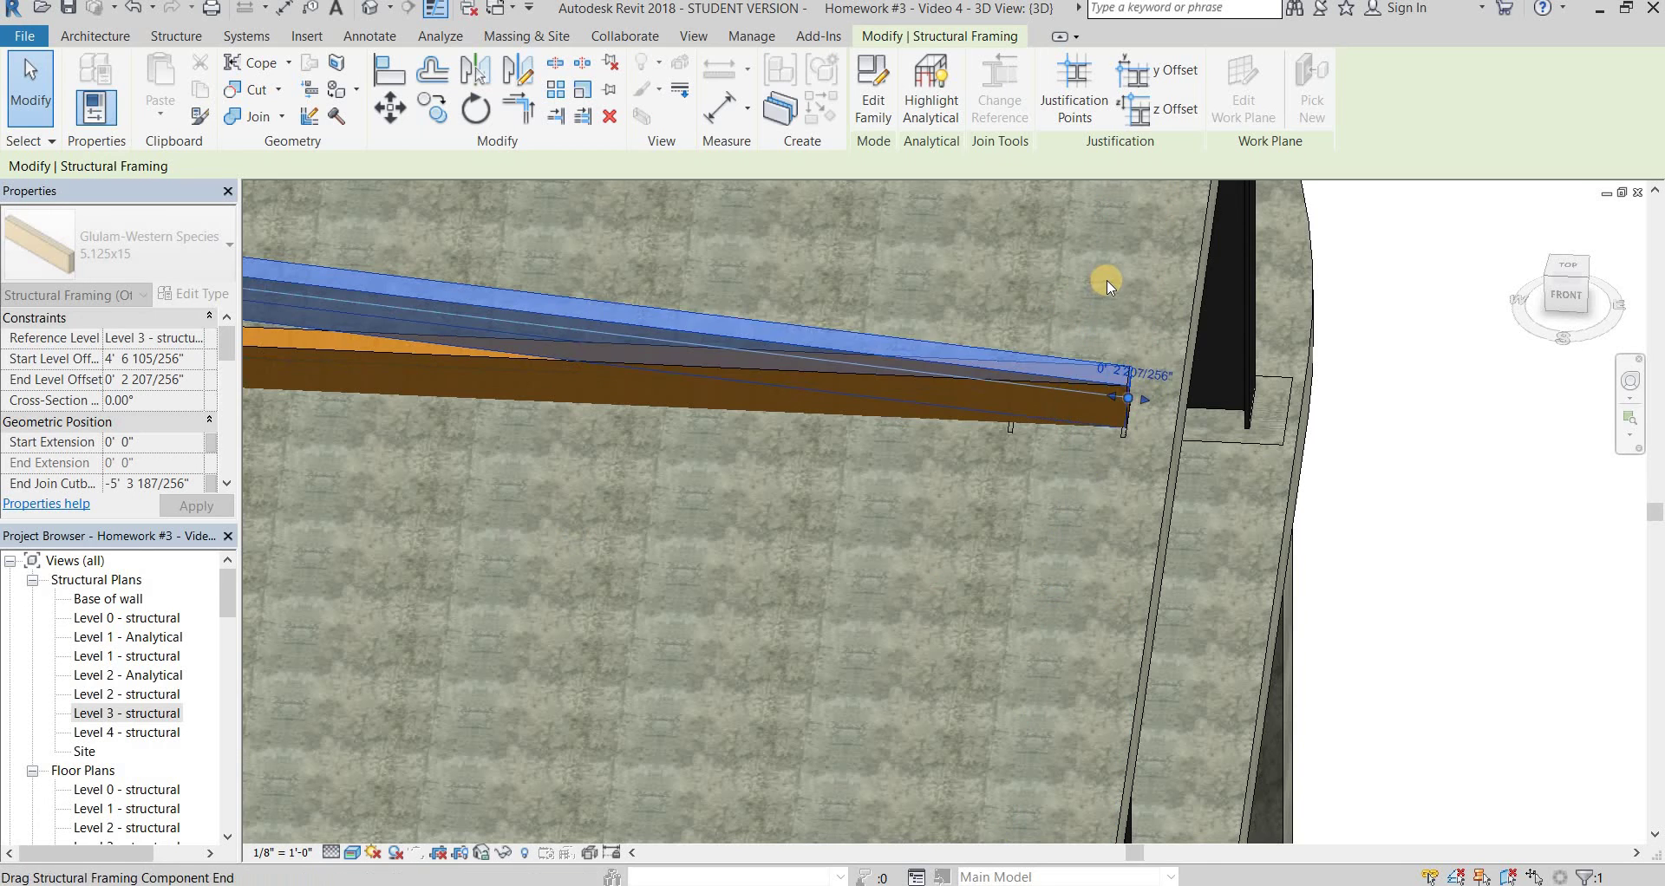
From the left side, select the four trusses beyond the first two with a box above the slab and delete their upper members
shift+middle_drag(1104, 278, 1571, 301)
scroll(1293, 364, down, 5)
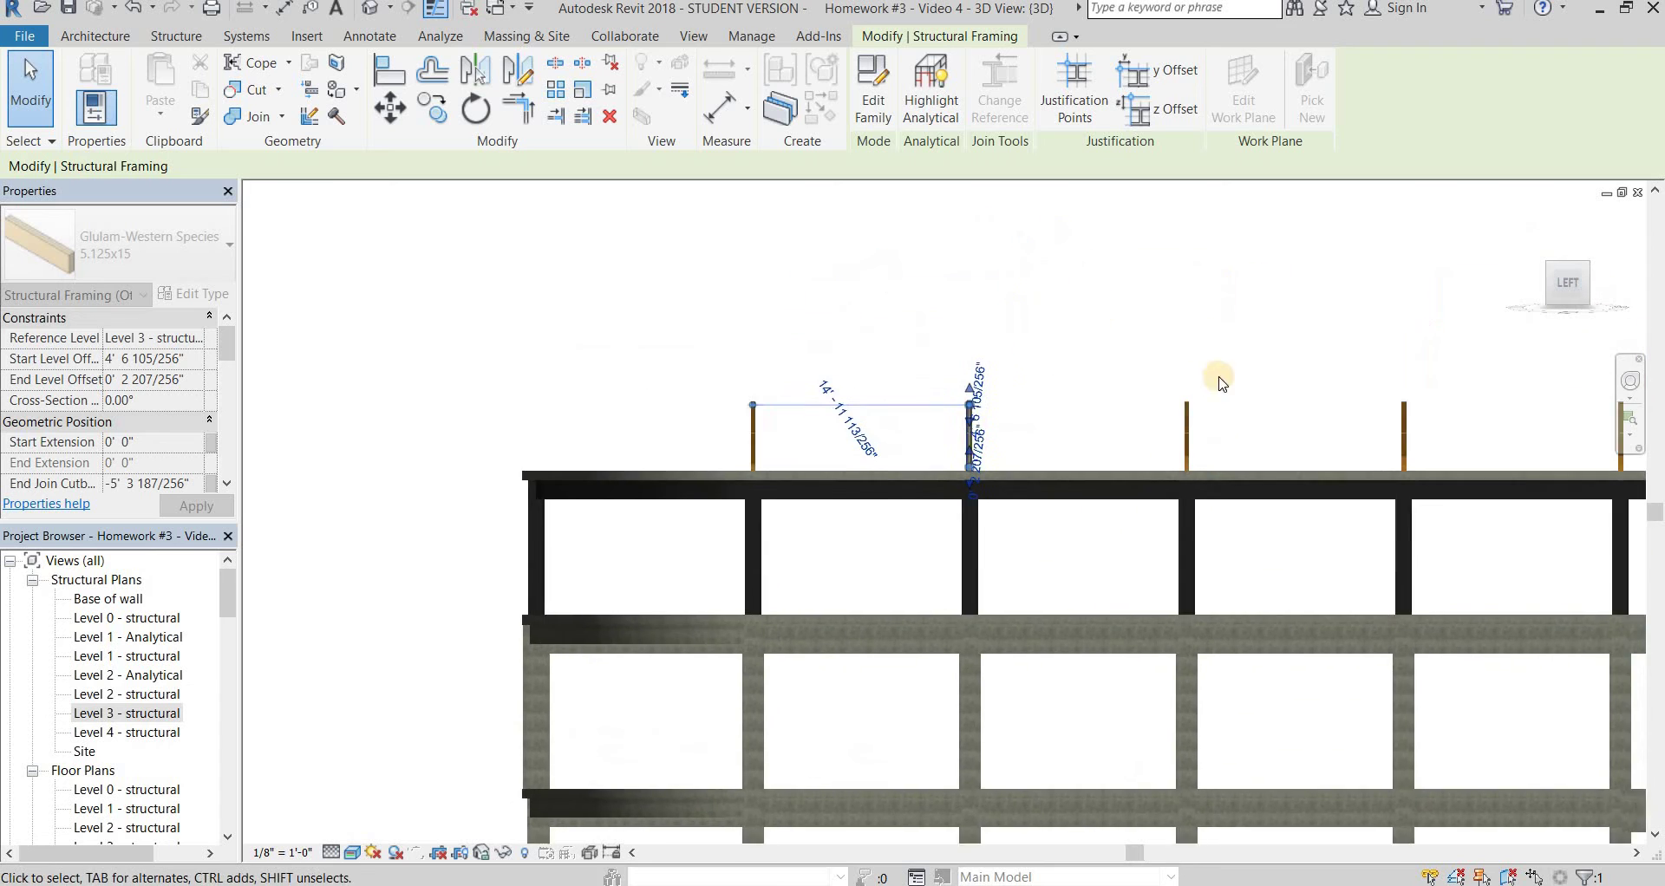
scroll(861, 387, down, 2)
middle_drag(1291, 377, 970, 454)
click(685, 520)
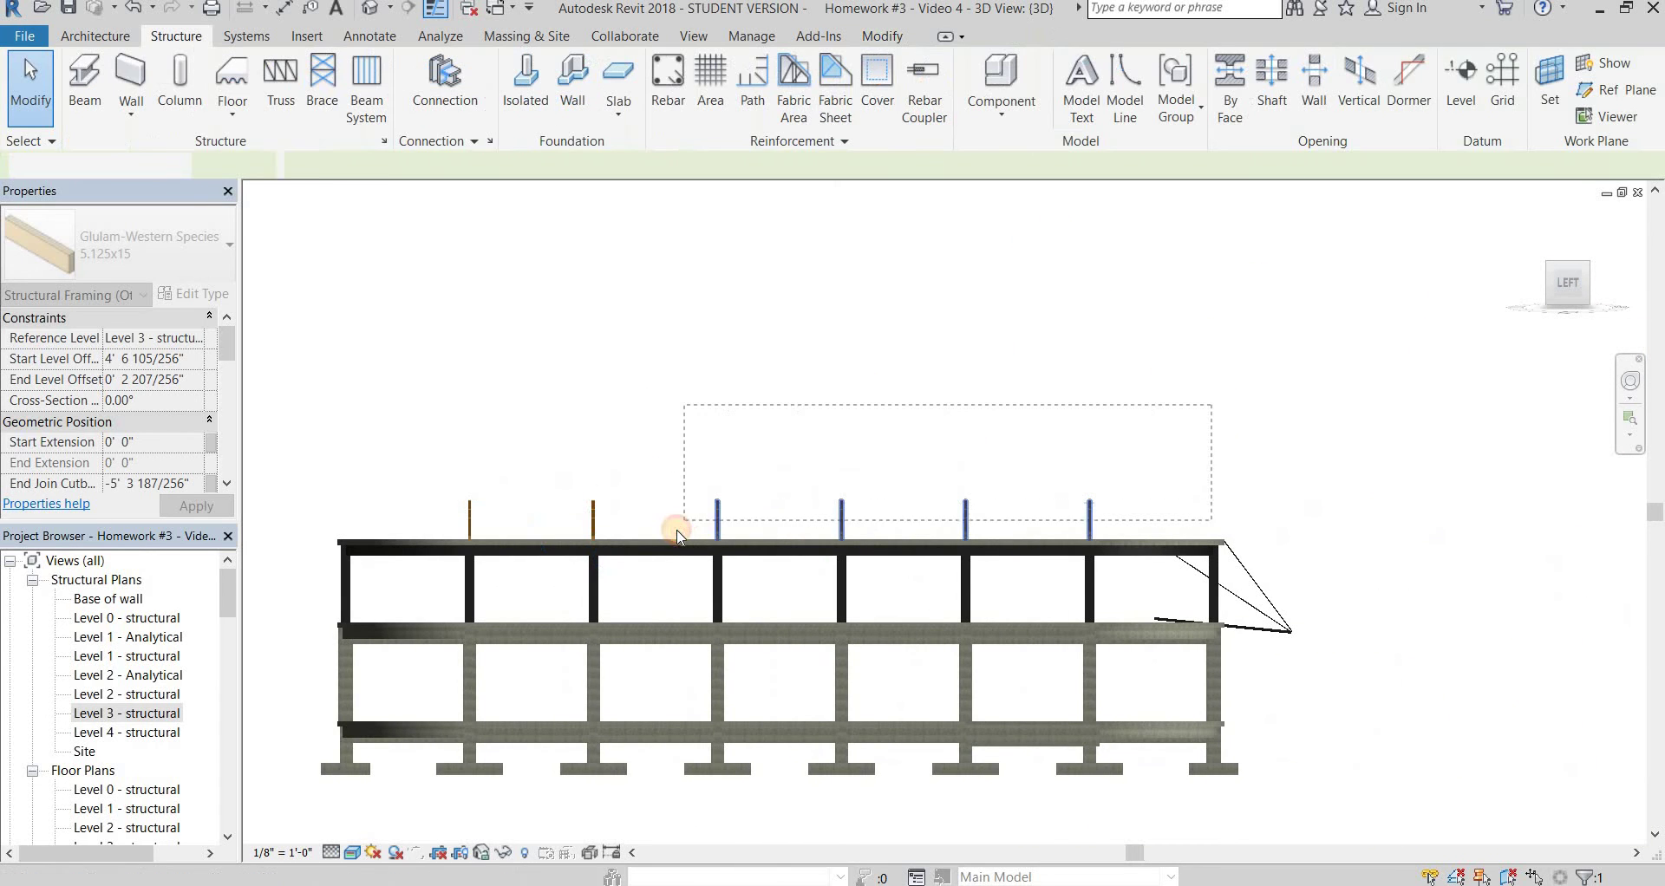
drag(676, 530, 720, 526)
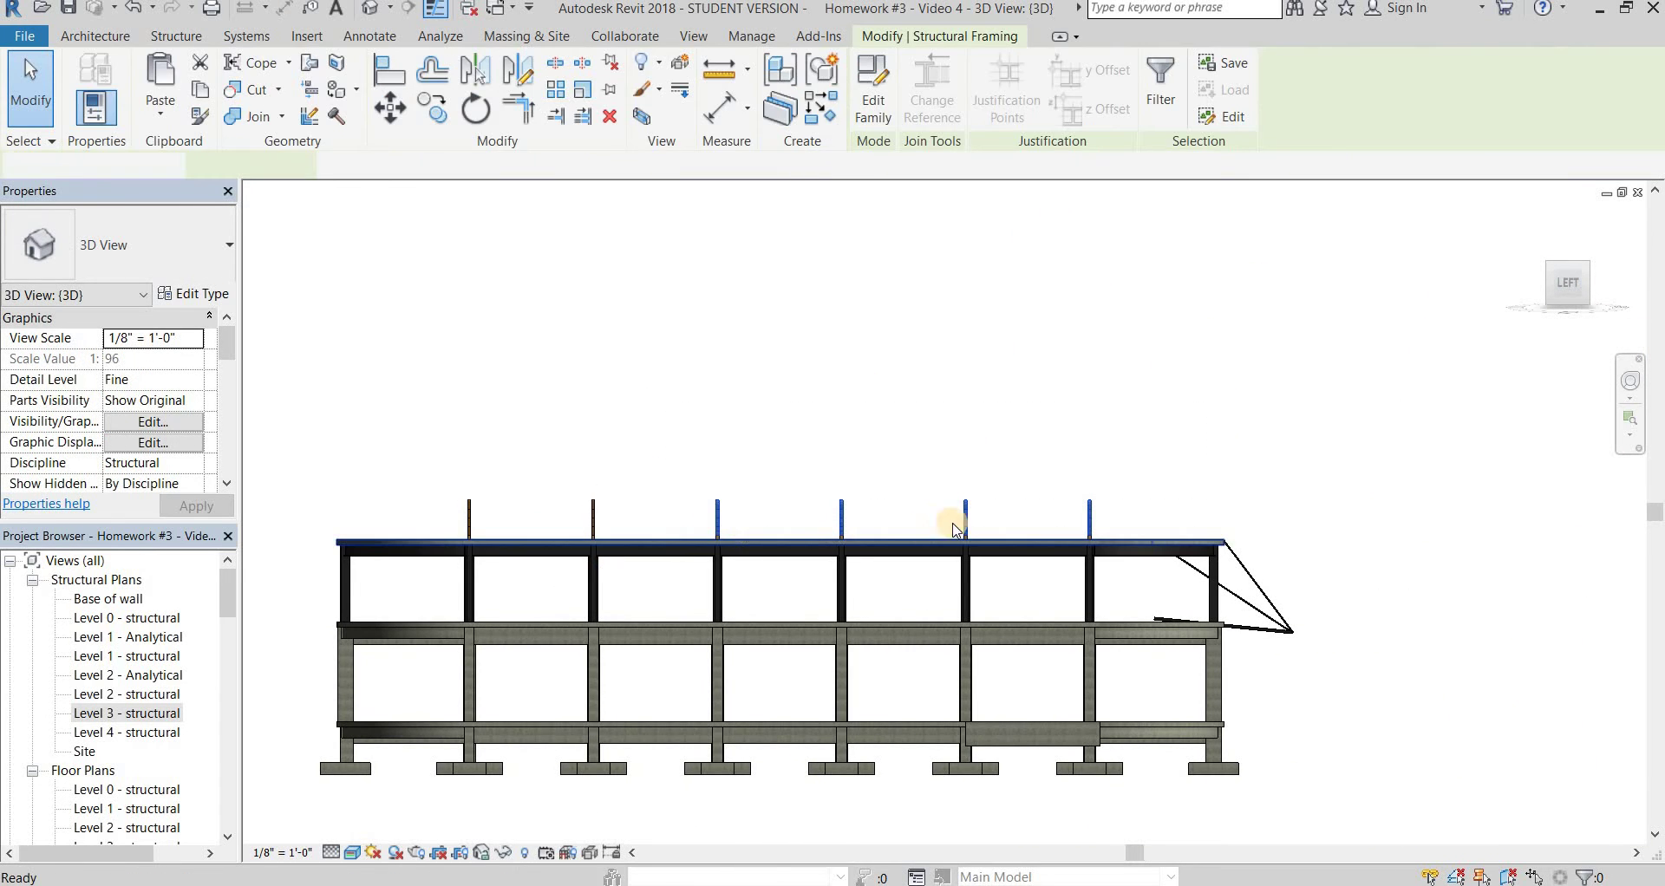
key(Delete)
Select the leftover bottom chords of those four trusses without the roof slab and delete them
scroll(730, 526, up, 2)
drag(652, 411, 1245, 583)
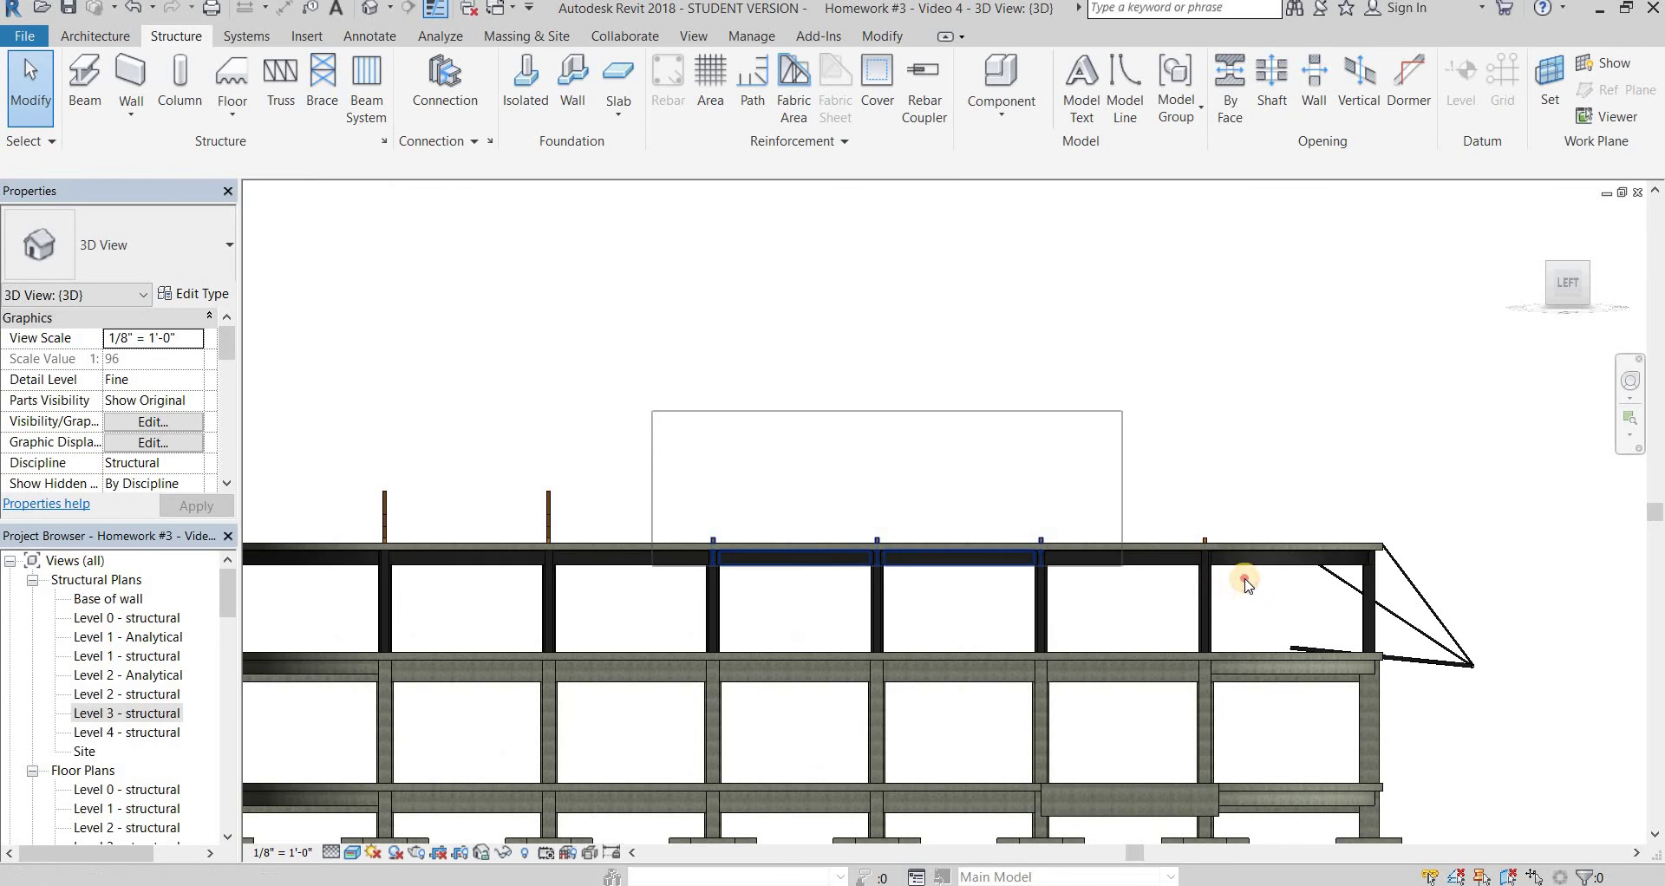
drag(1016, 487, 1016, 487)
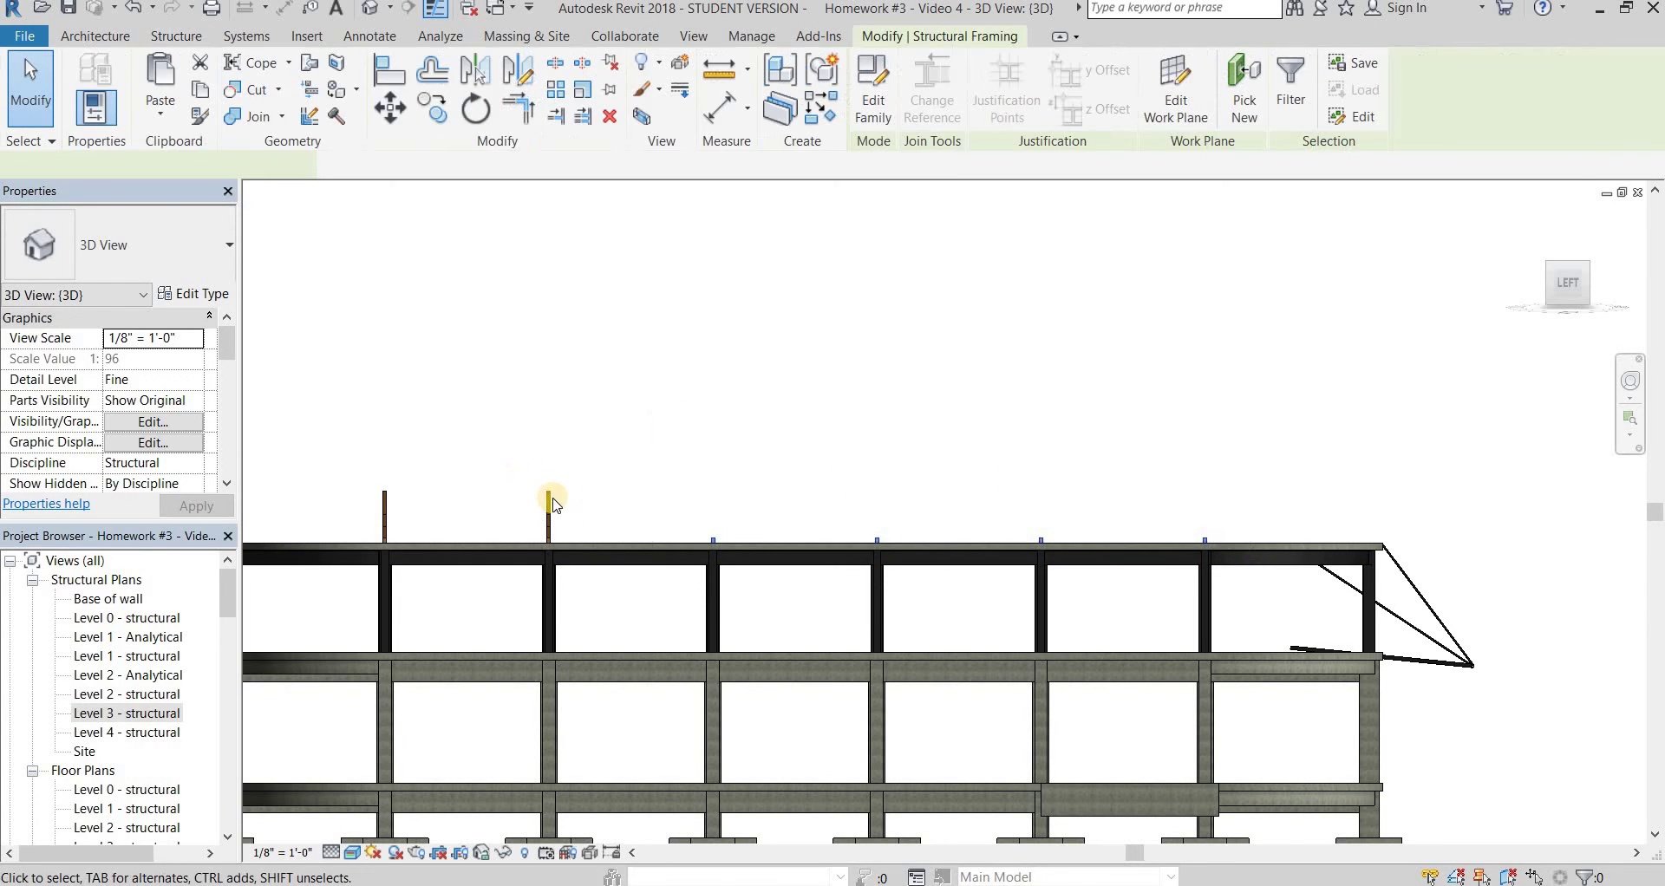
key(Delete)
Select the whole extended second truss and copy it with multiple copies enabled onto the next two column lines, using the column edge as reference
scroll(538, 503, up, 3)
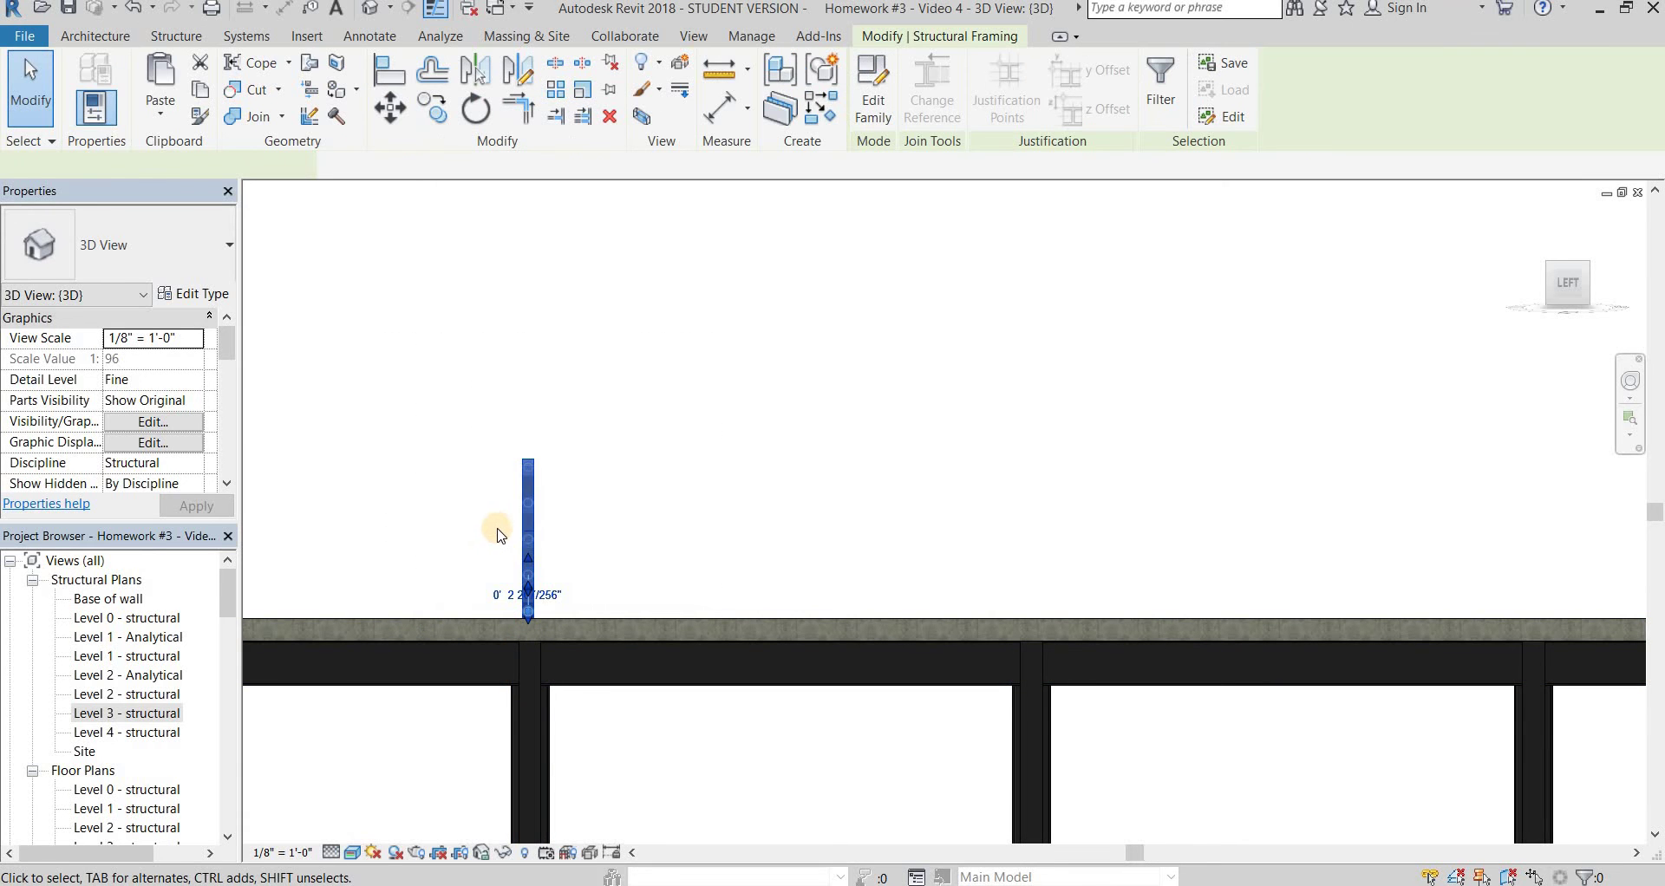
key(c)
key(o)
middle_drag(653, 557, 416, 295)
key(c)
key(o)
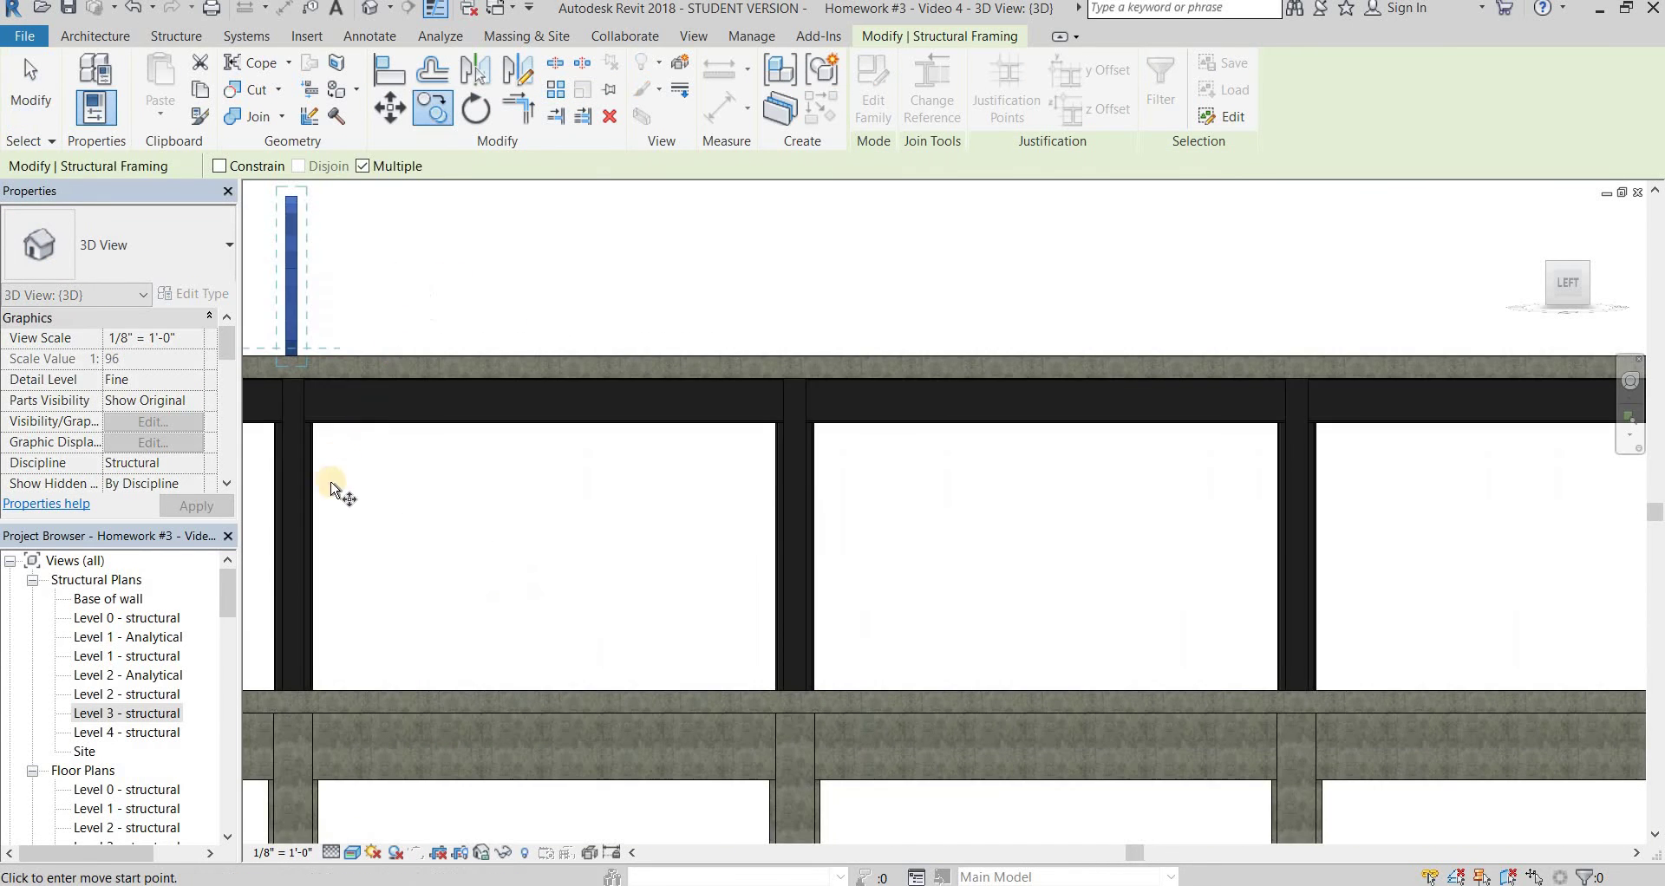
scroll(335, 487, down, 2)
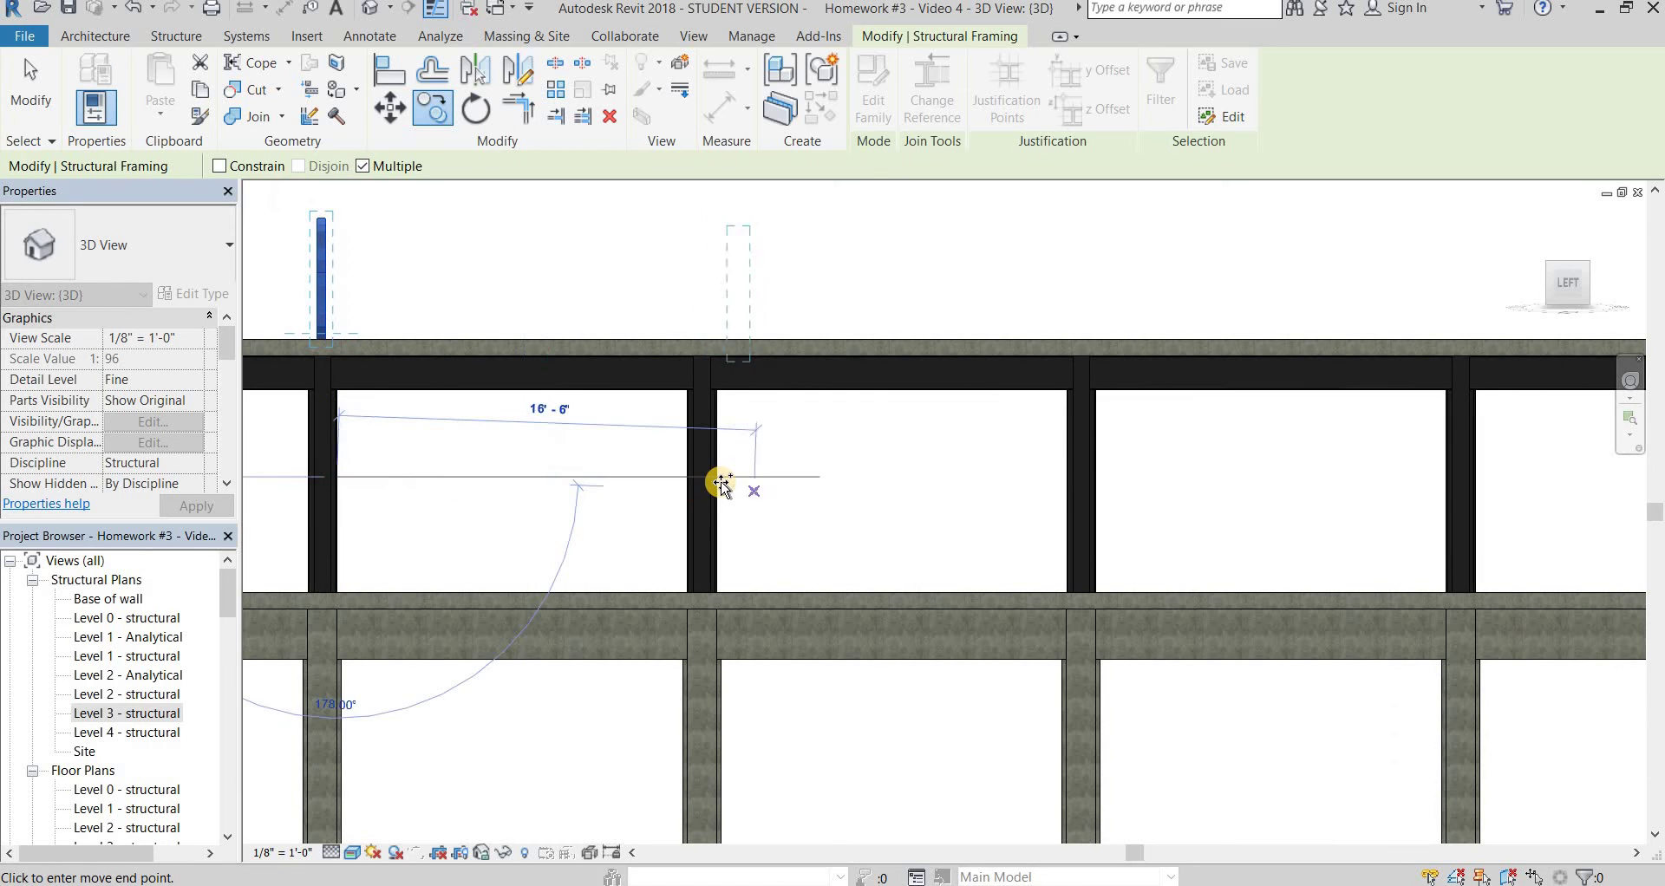
click(1104, 486)
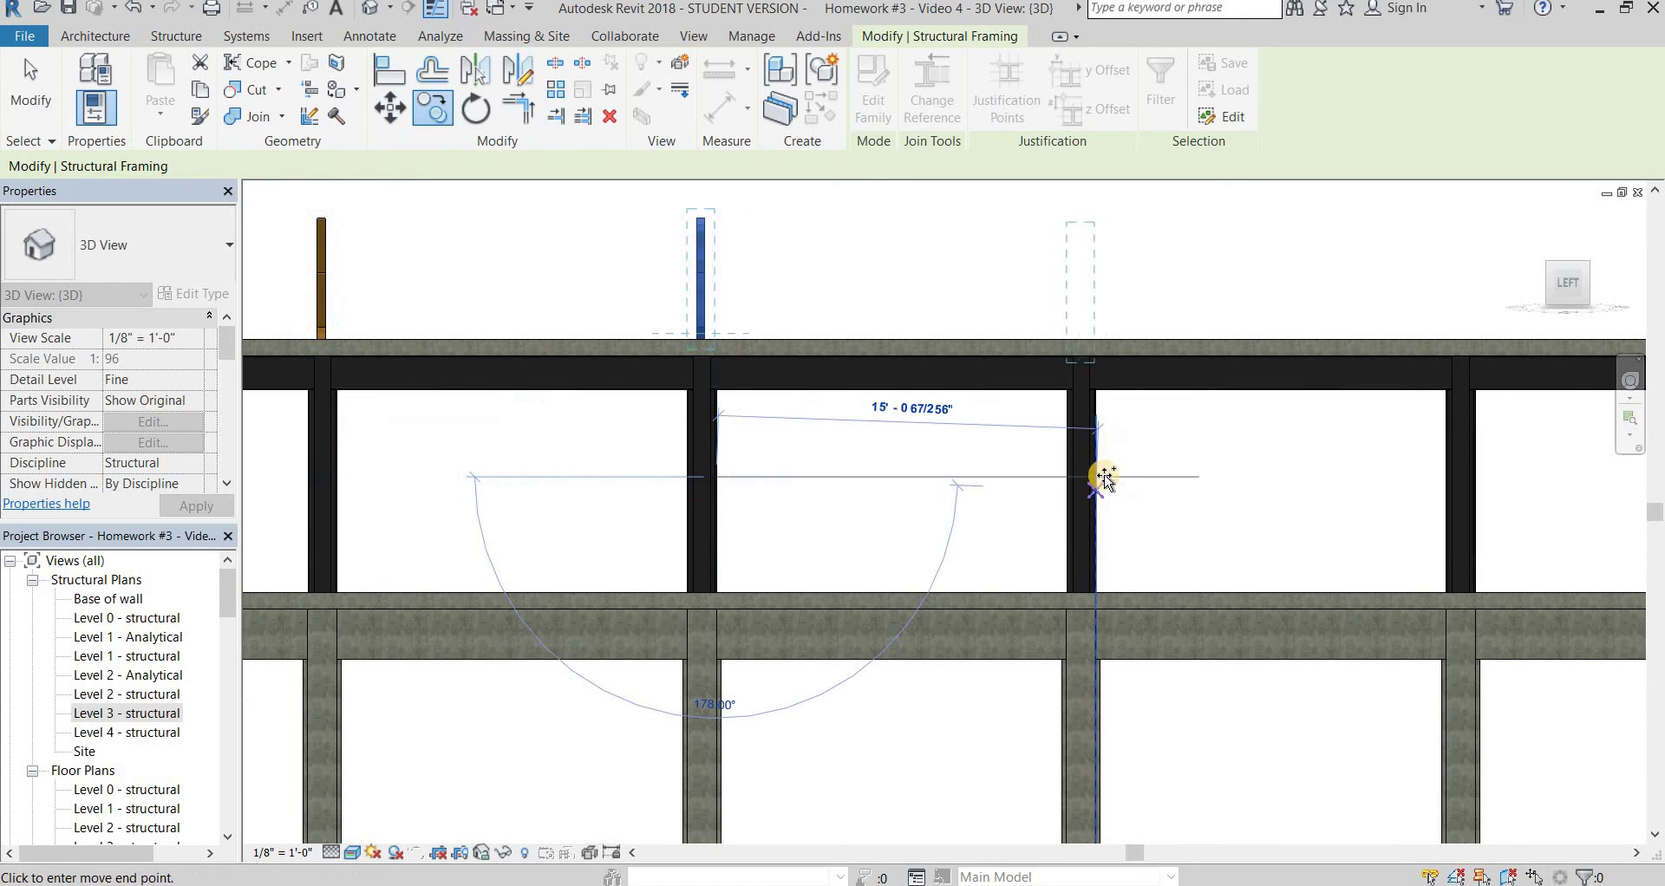
Place two more copies of the extended truss on the remaining column lines at 15' - 0" spacing and end the copying
middle_drag(1407, 511, 725, 522)
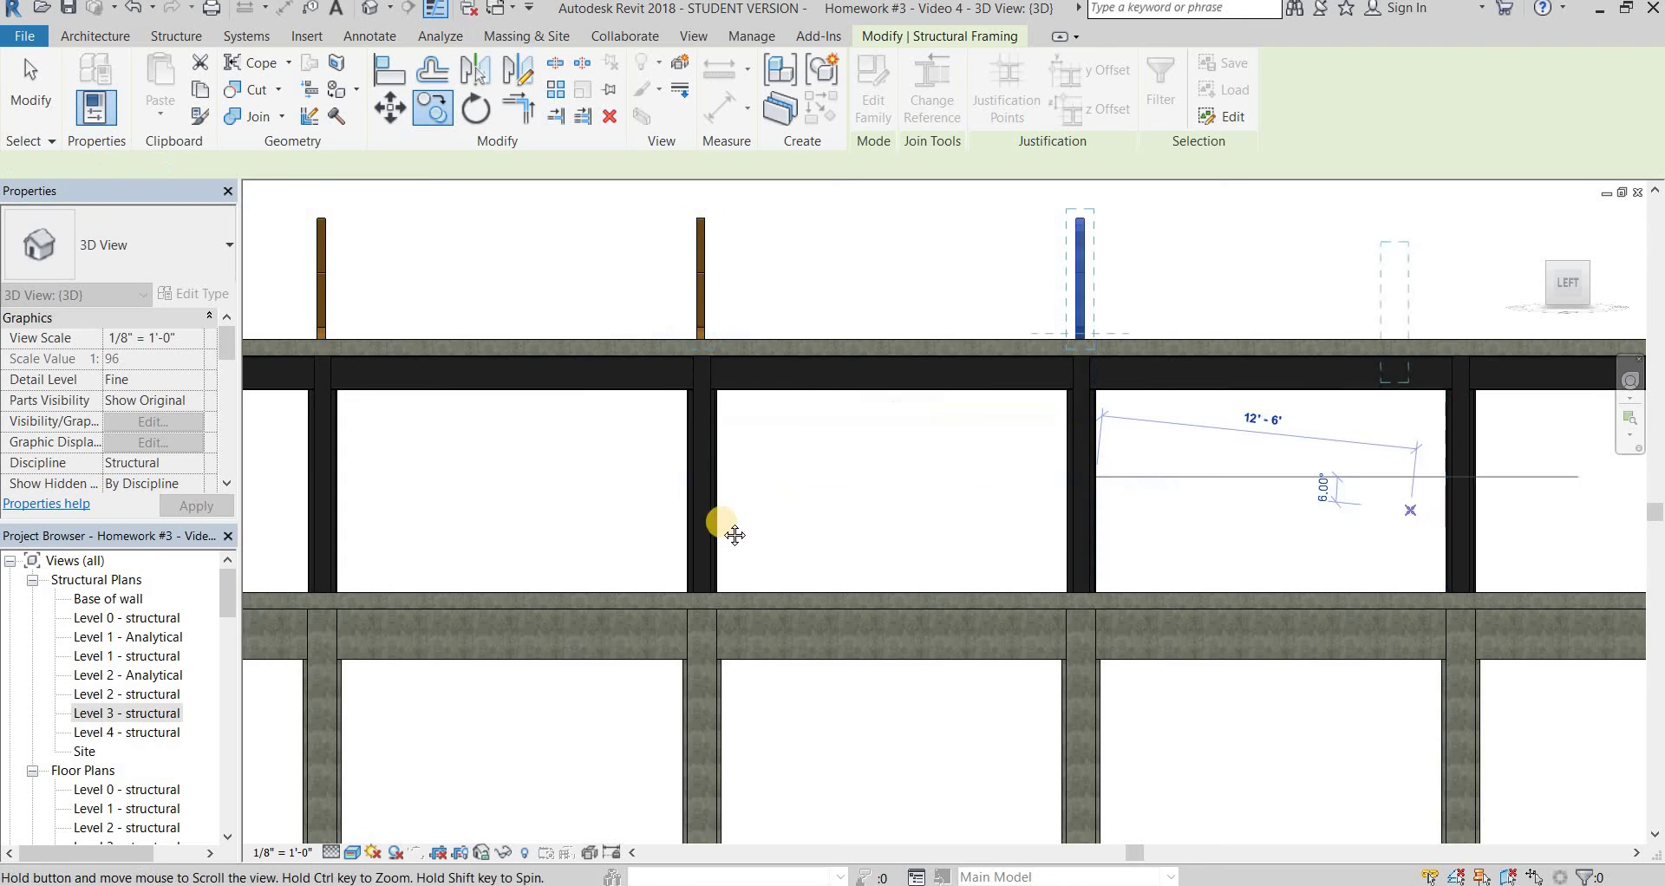
click(801, 487)
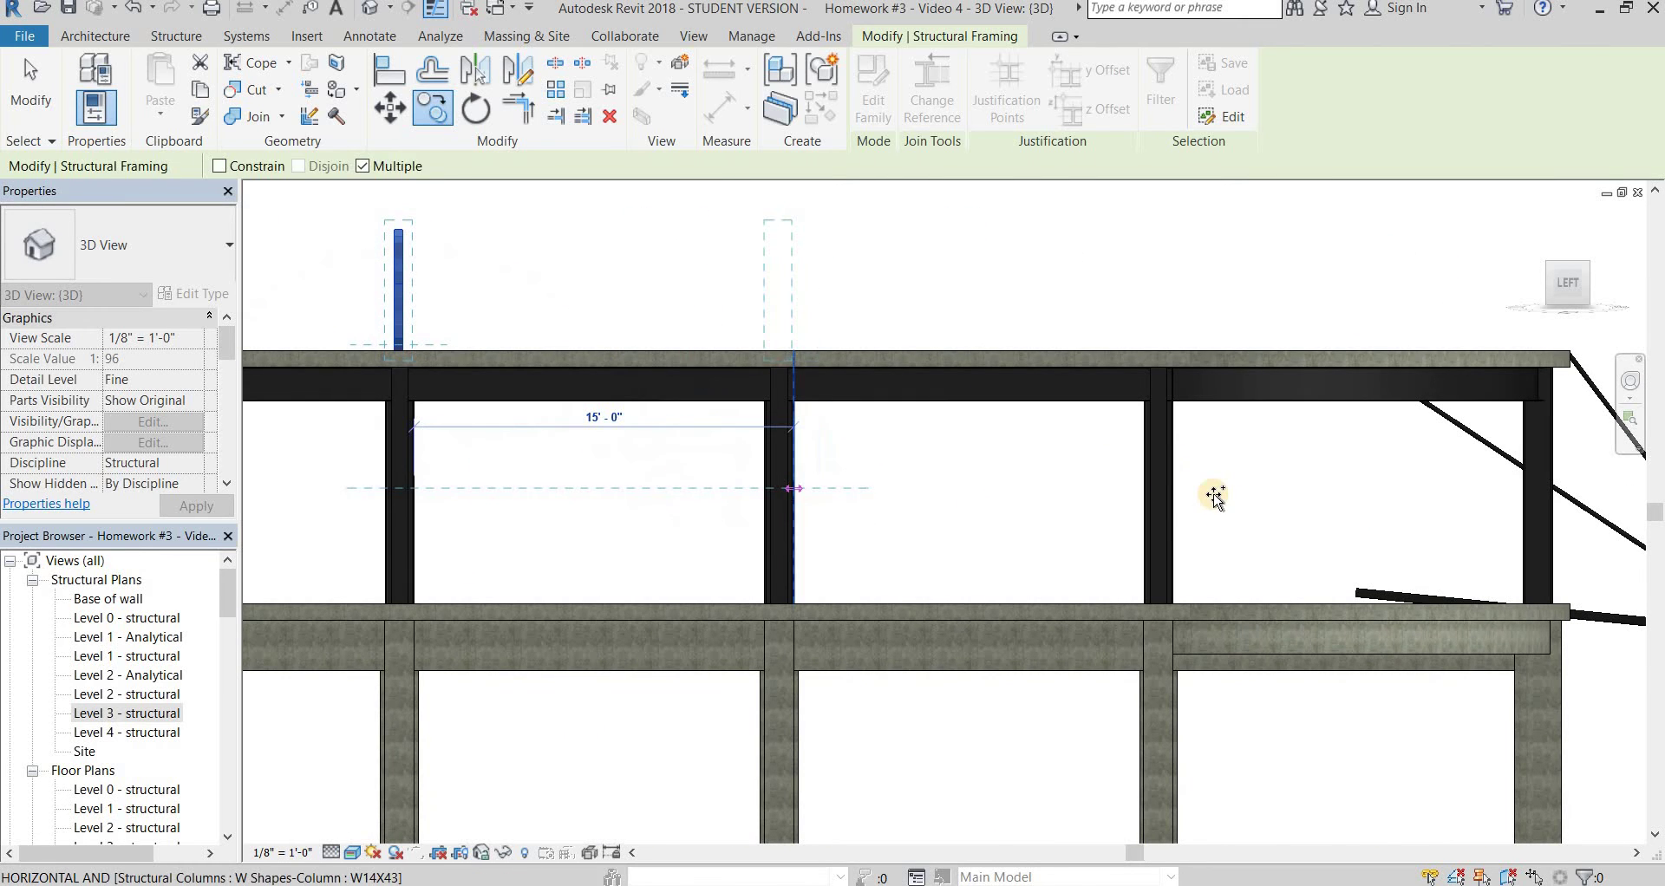
click(1052, 344)
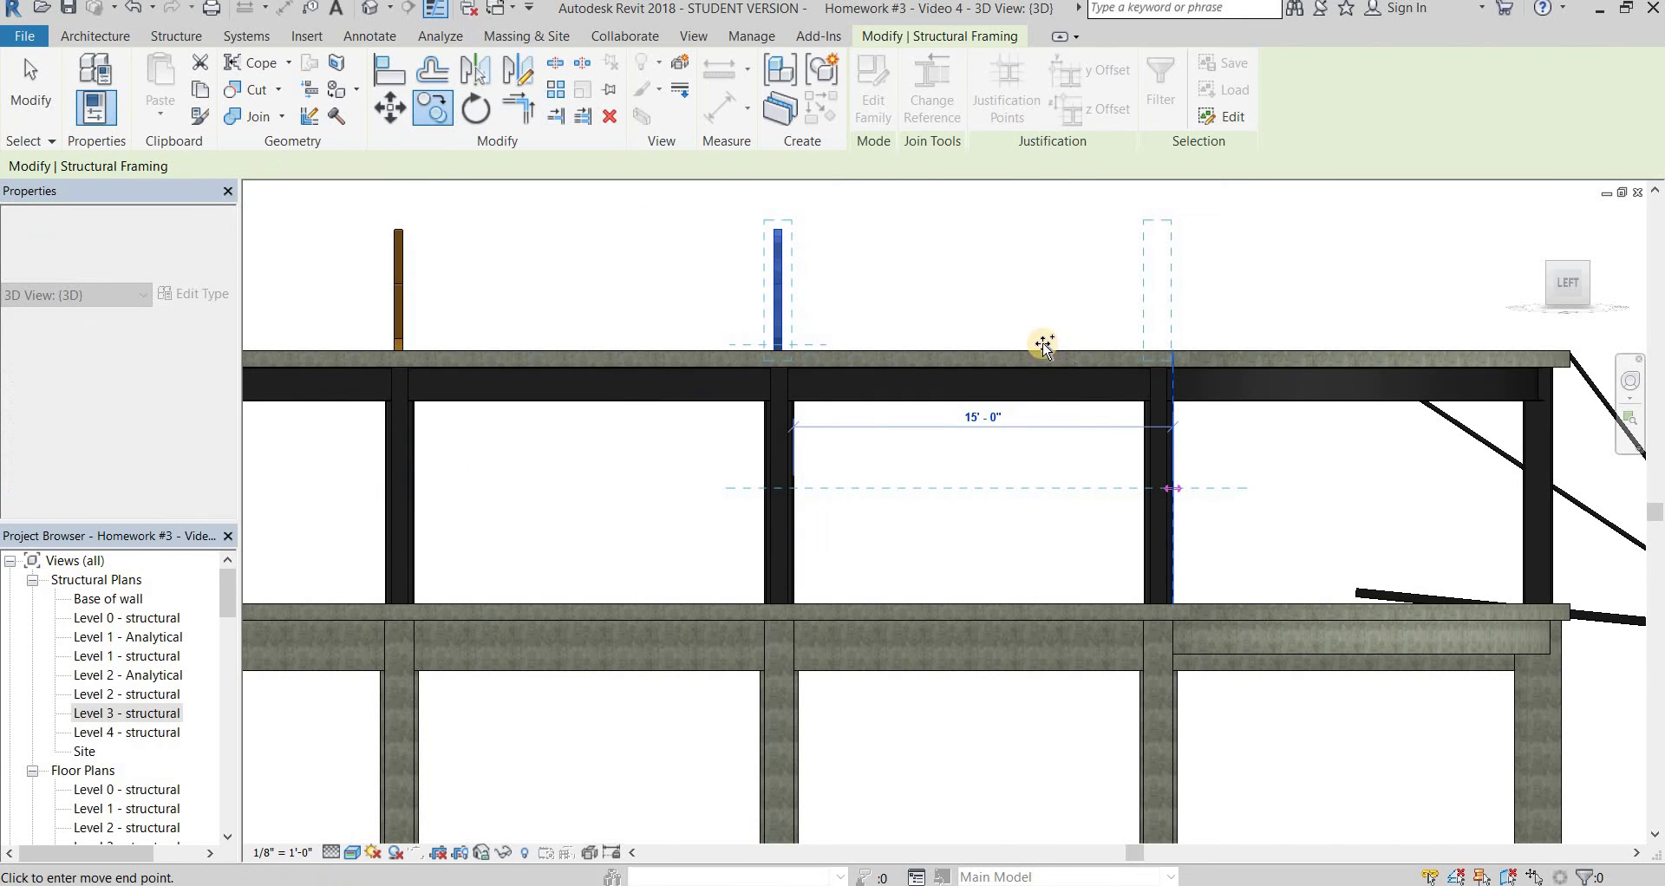
shift+middle_drag(949, 465, 1095, 403)
scroll(1094, 404, down, 6)
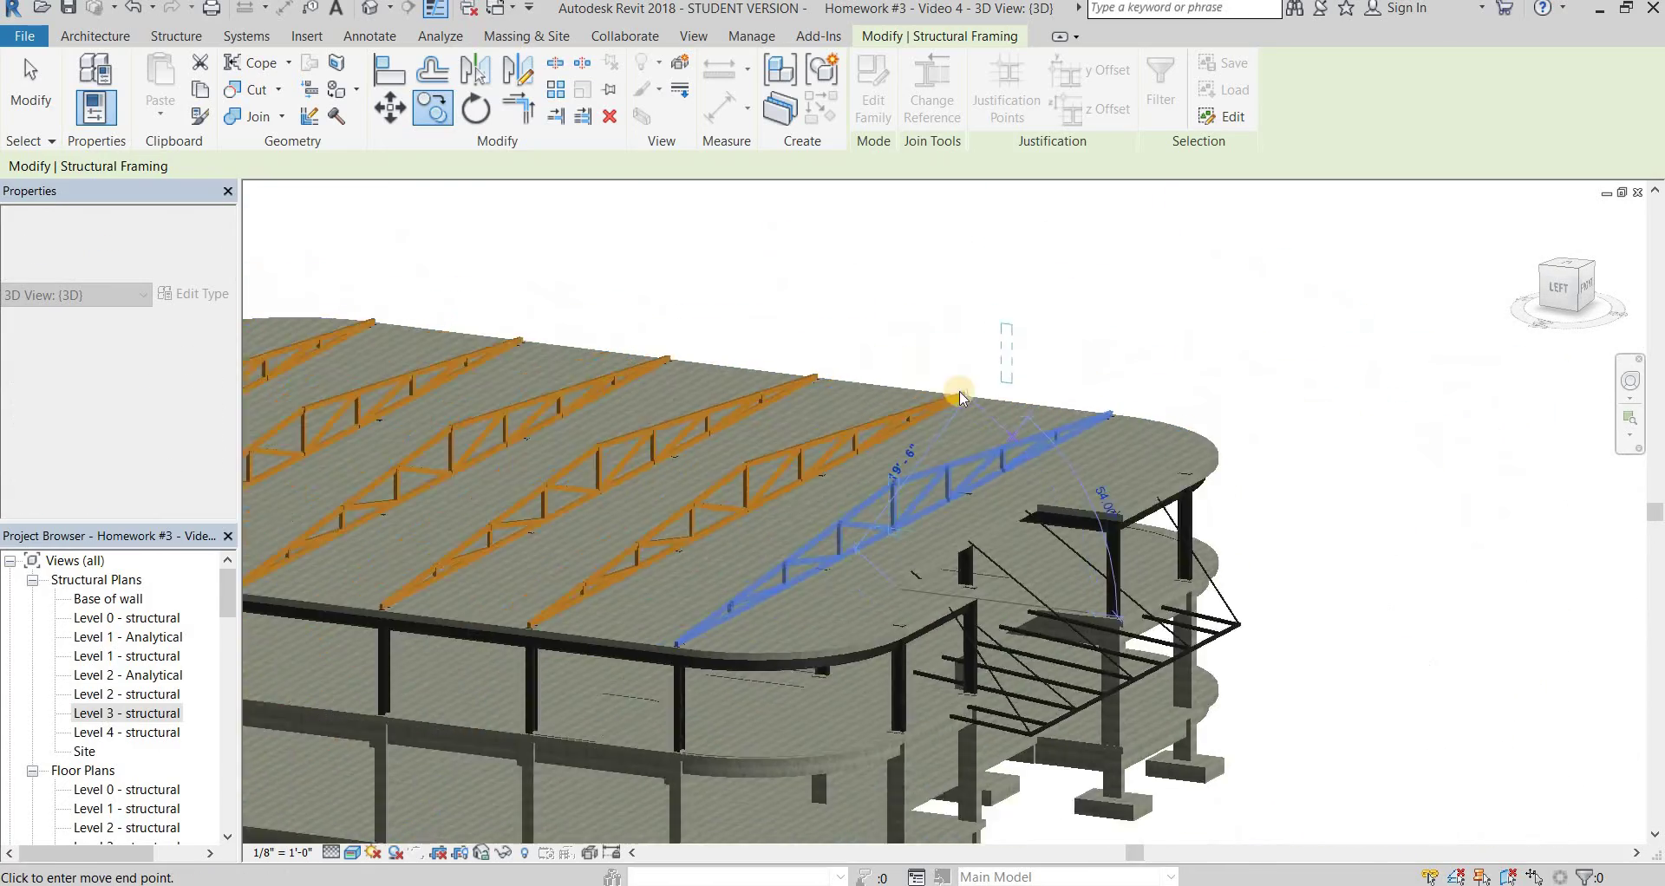
key(Escape)
key(Escape)
Examine the ends of all roof trusses in 3D in relation to the columns and slab edge, including the first truss's chord joint
mouse_move(720, 517)
shift+middle_down()
mouse_move(728, 664)
mouse_move(721, 574)
shift+middle_up()
scroll(731, 592, up, 5)
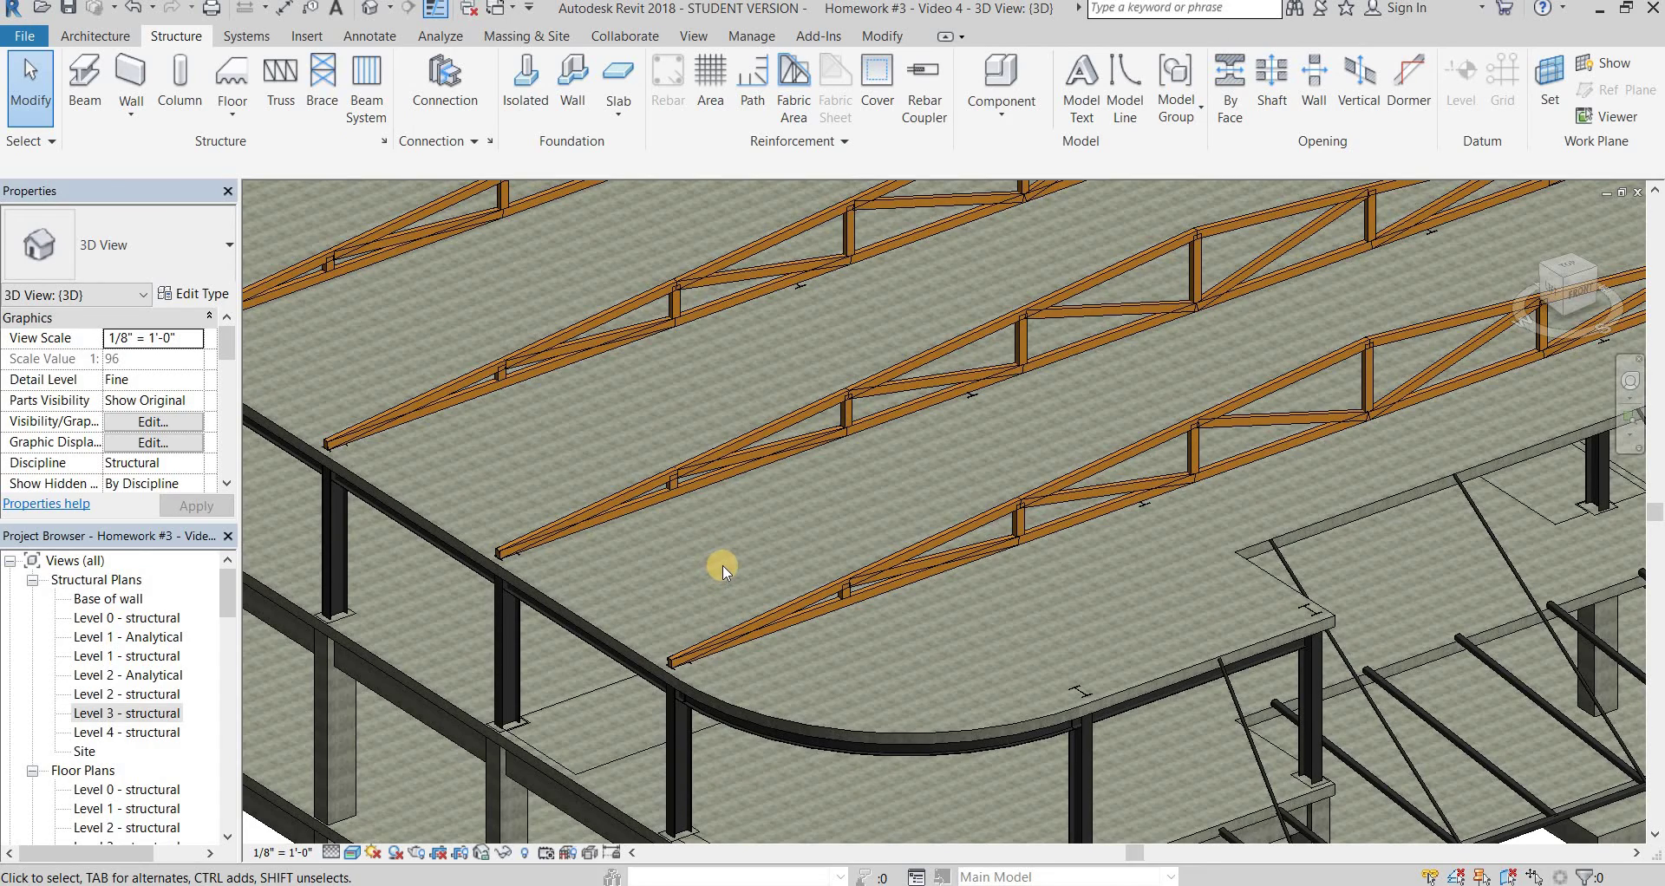
scroll(773, 535, down, 6)
shift+middle_drag(789, 492, 696, 421)
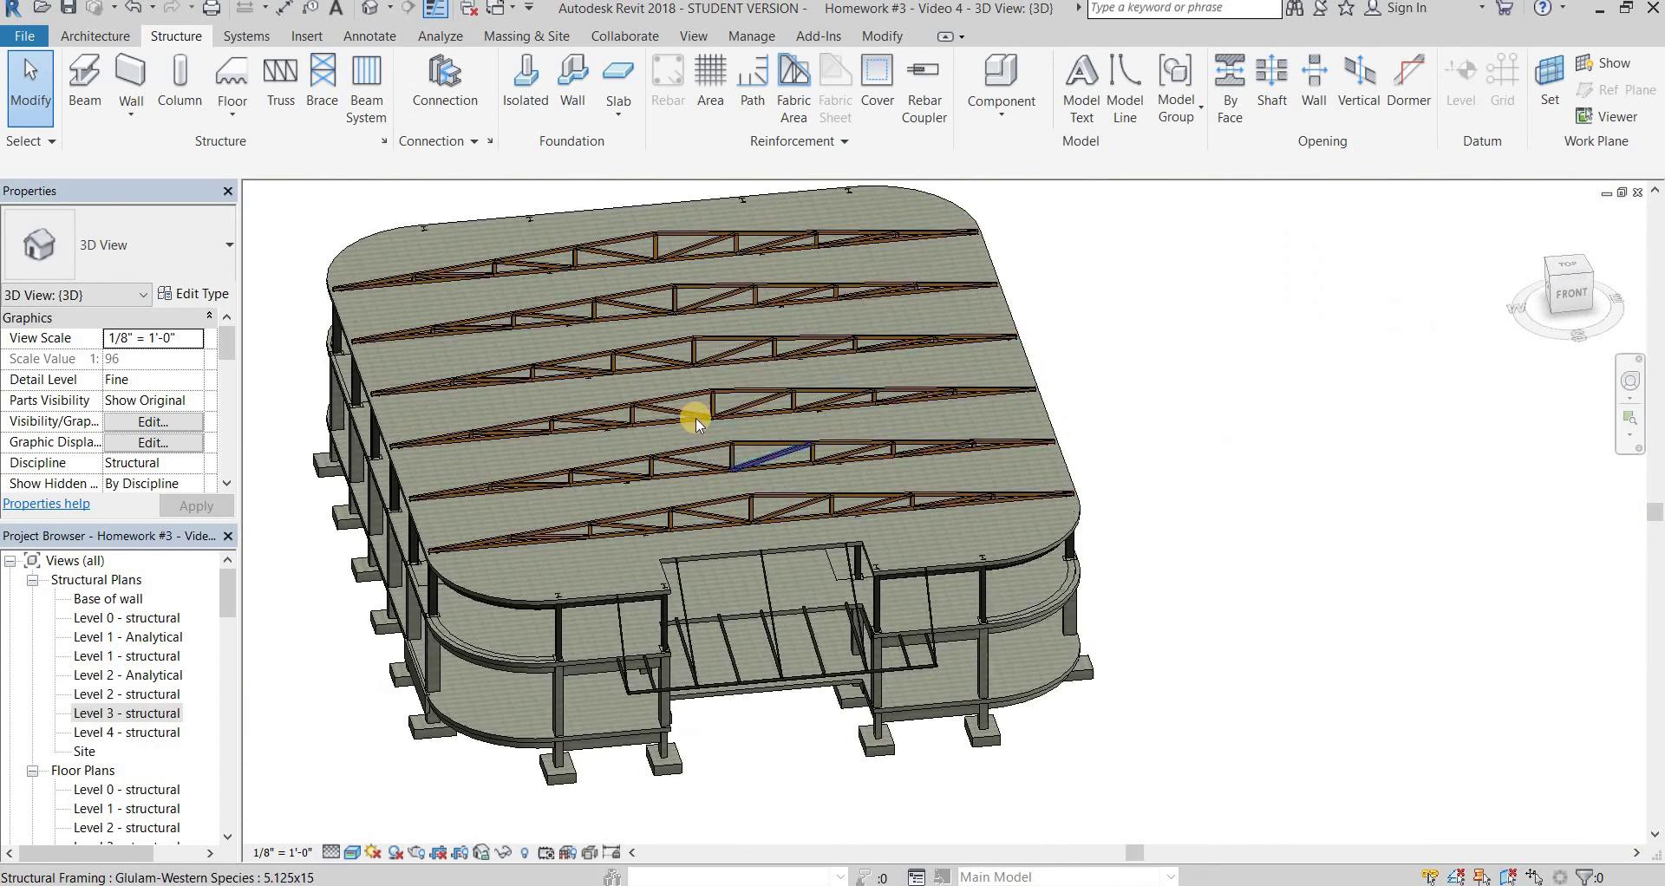
mouse_move(799, 417)
shift+middle_down()
mouse_move(824, 417)
mouse_move(584, 383)
mouse_move(428, 425)
shift+middle_up()
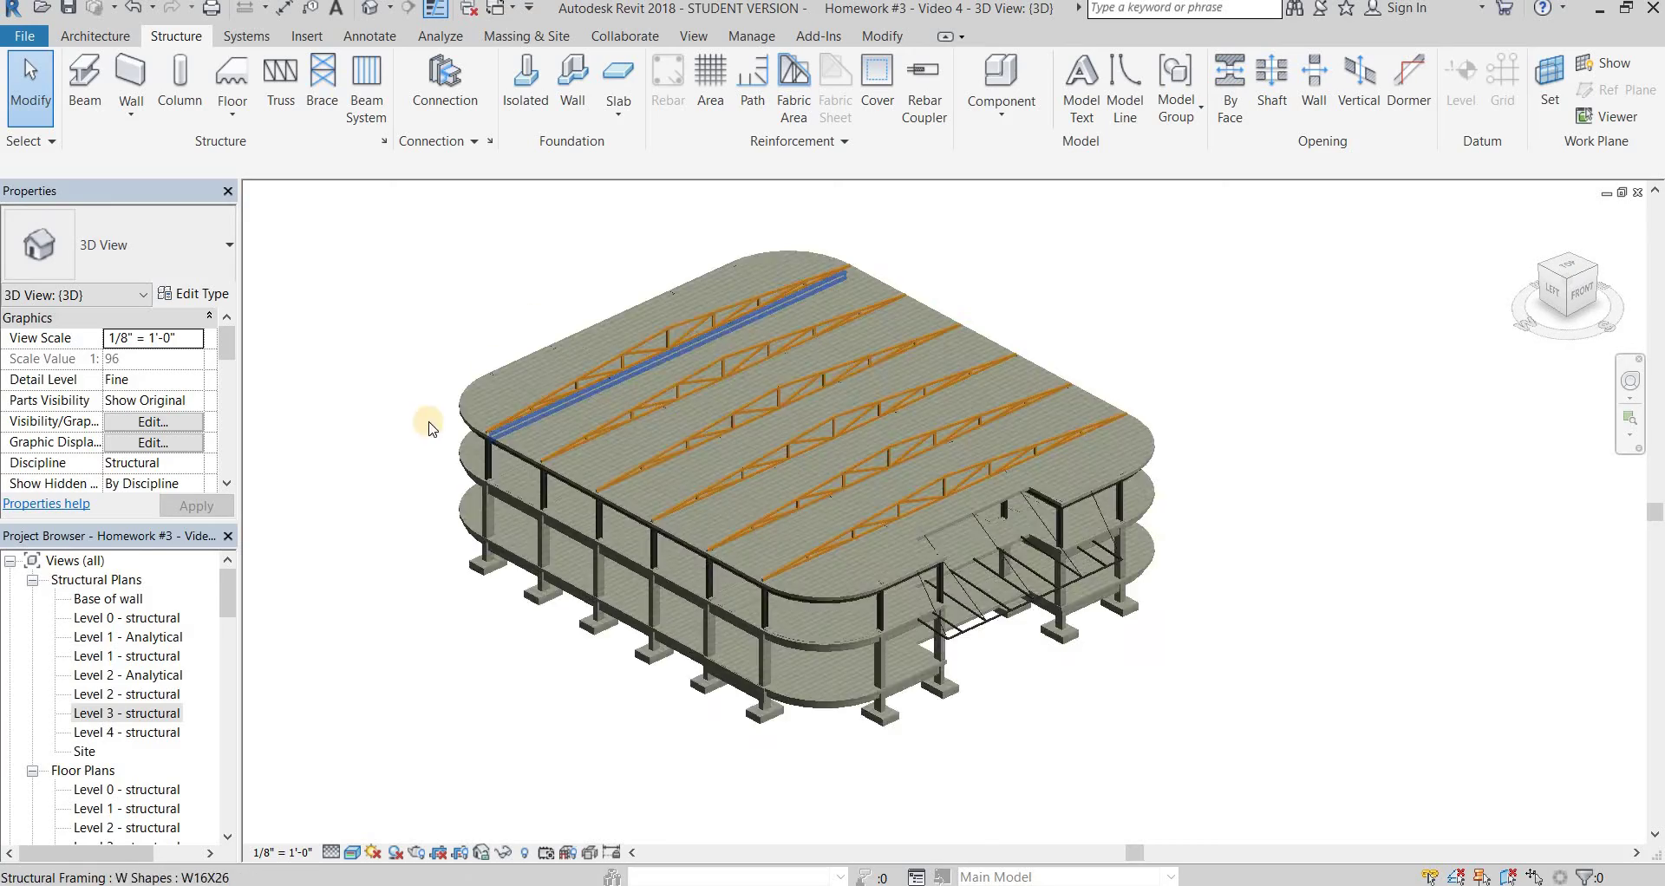
scroll(471, 529, up, 10)
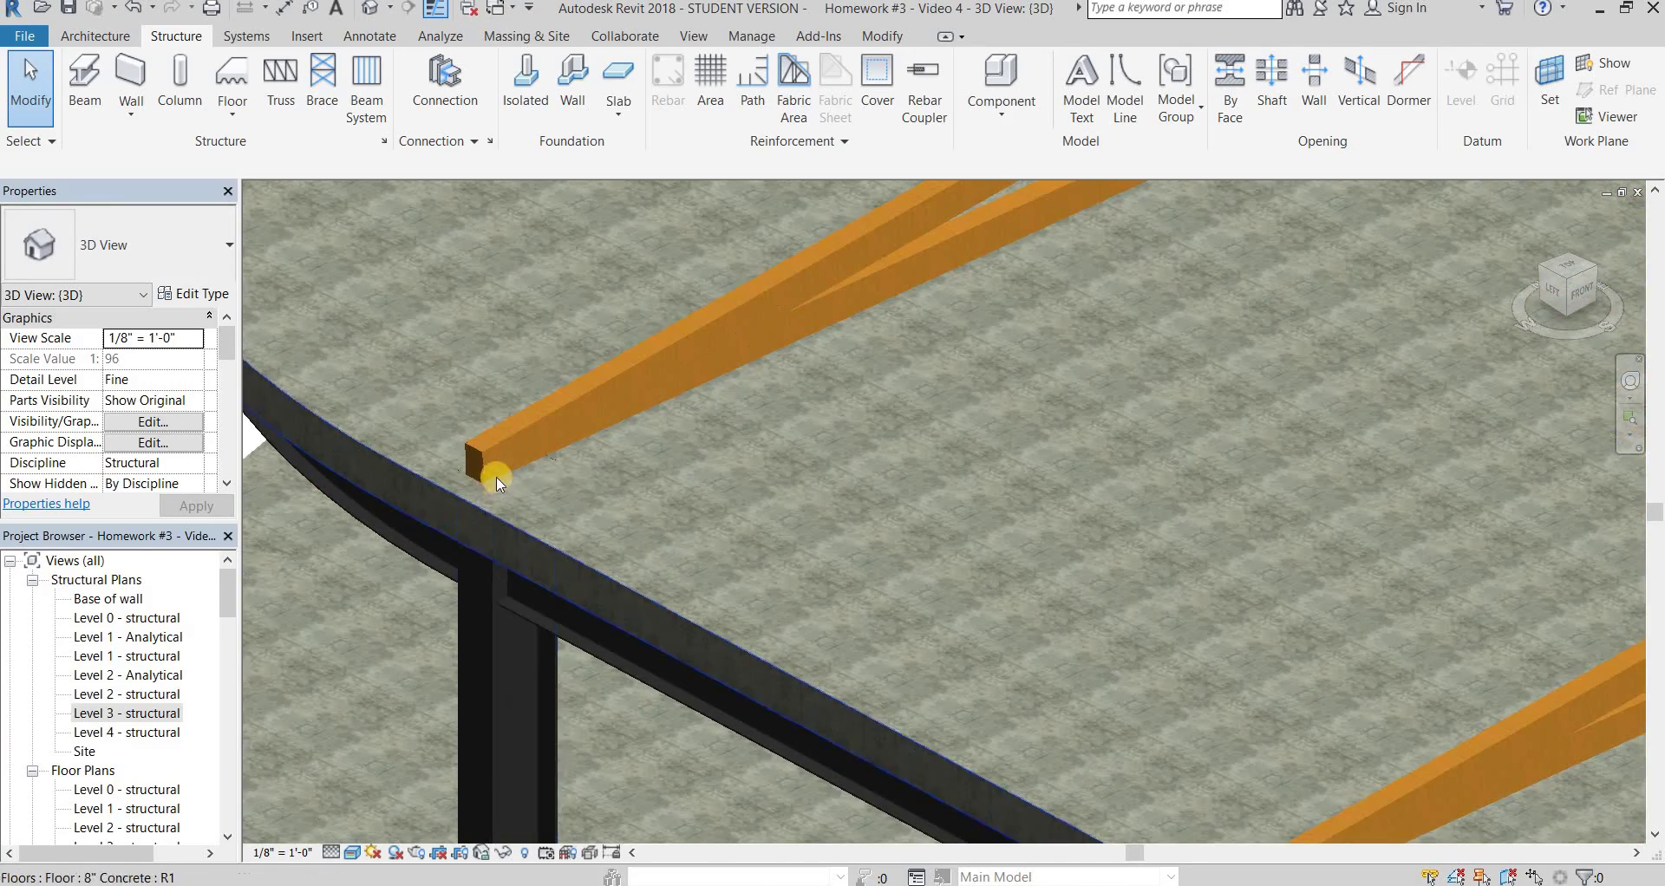
scroll(497, 483, up, 3)
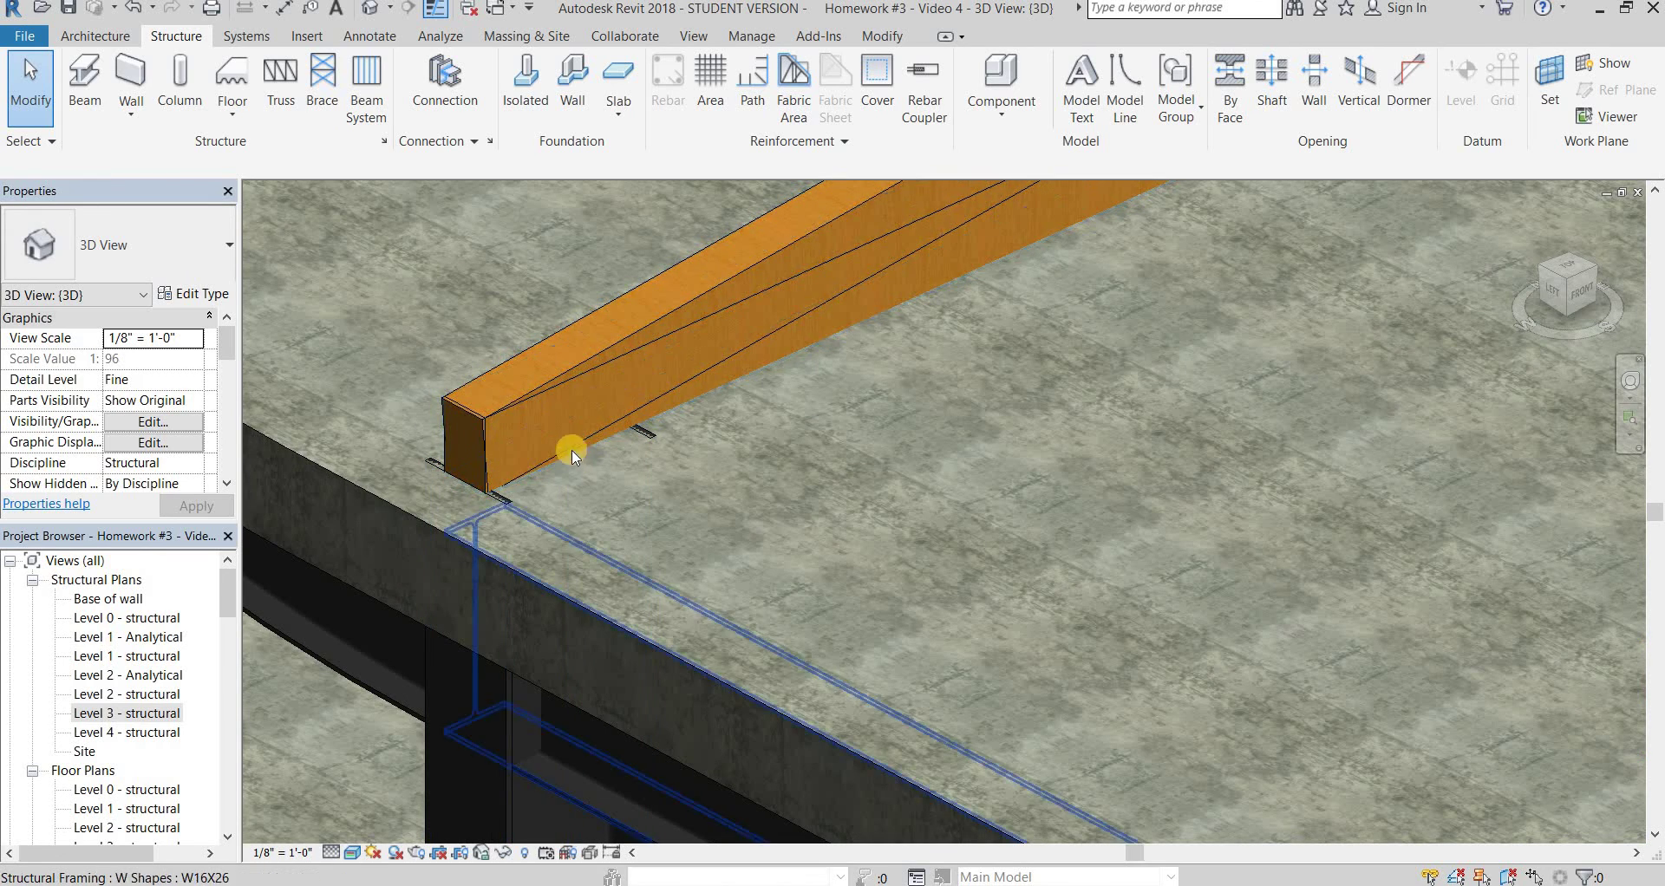
scroll(587, 433, down, 6)
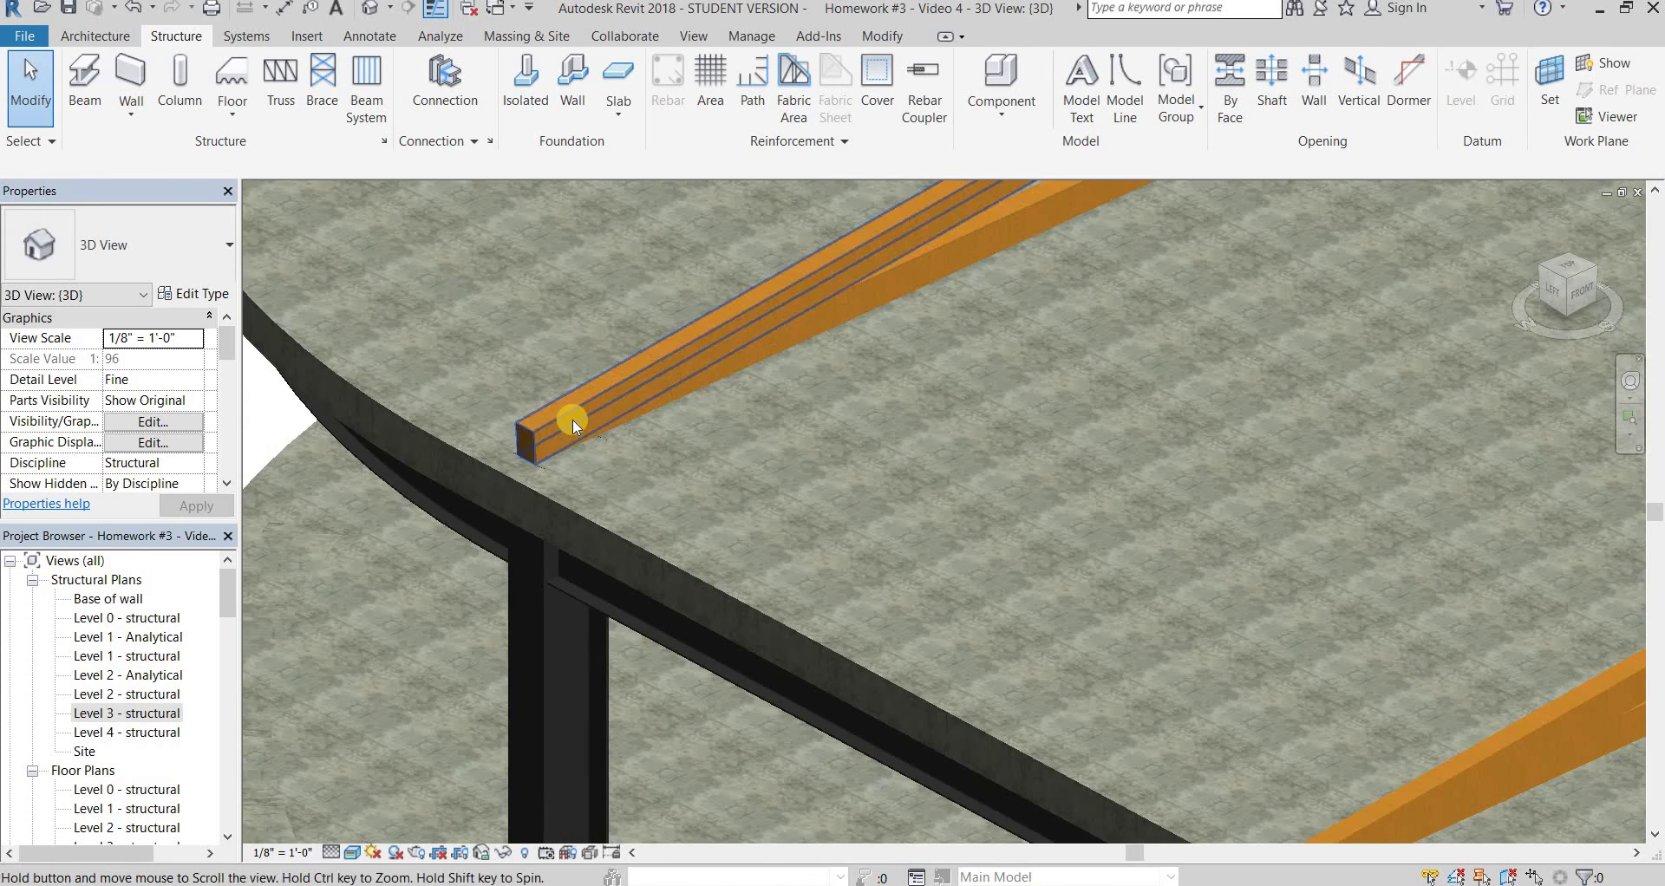
scroll(786, 521, up, 3)
scroll(787, 510, up, 2)
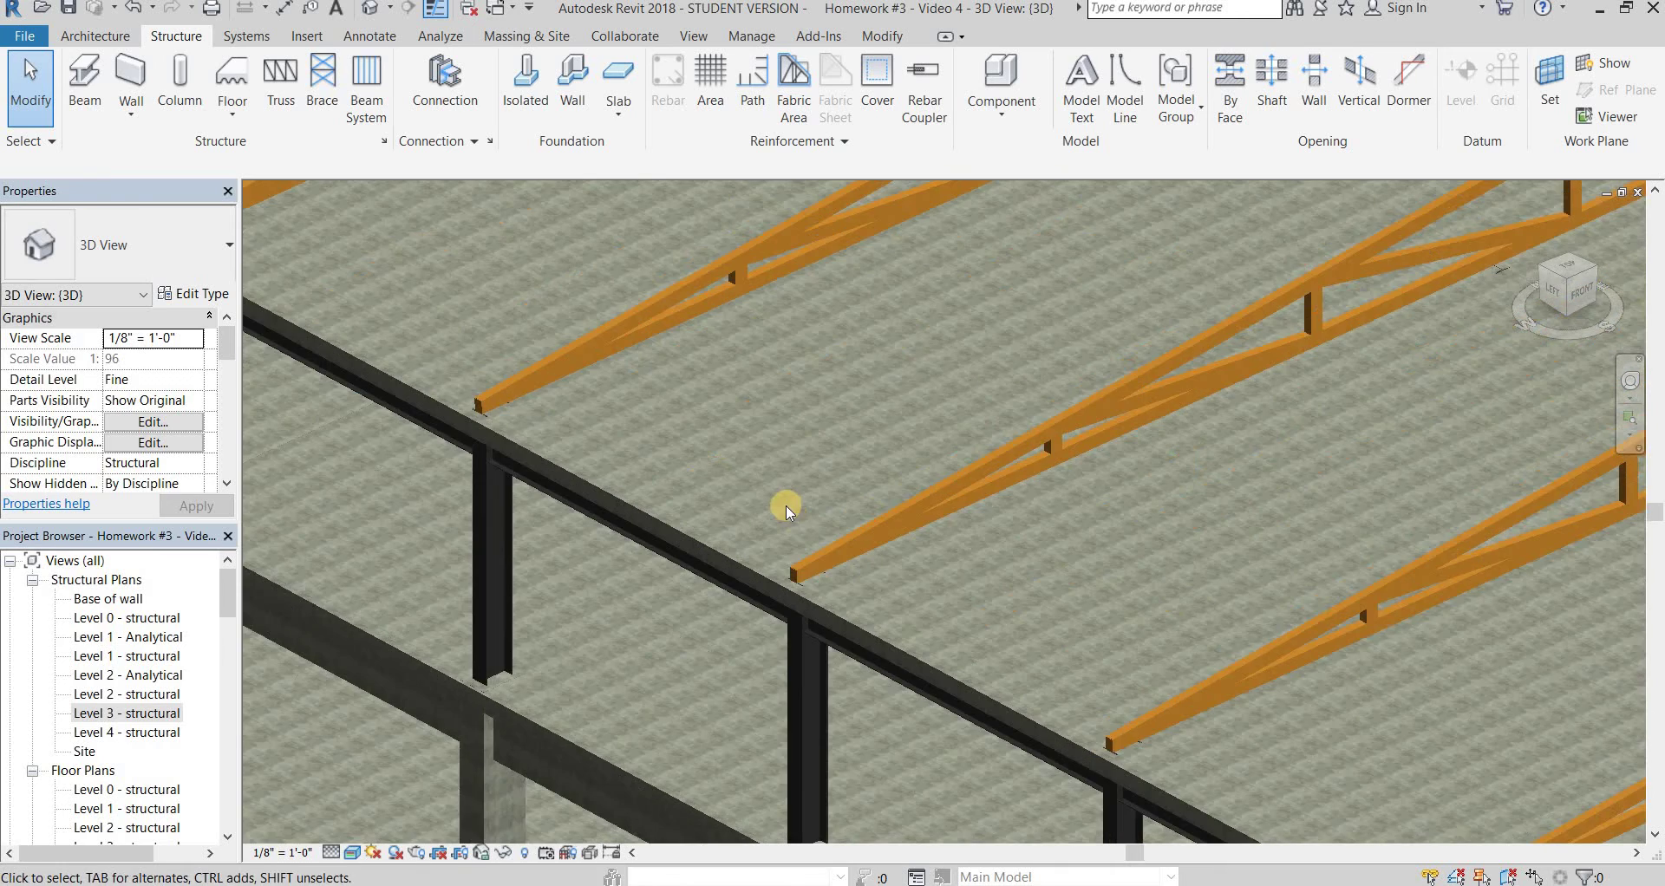
scroll(793, 508, down, 5)
scroll(814, 497, down, 1)
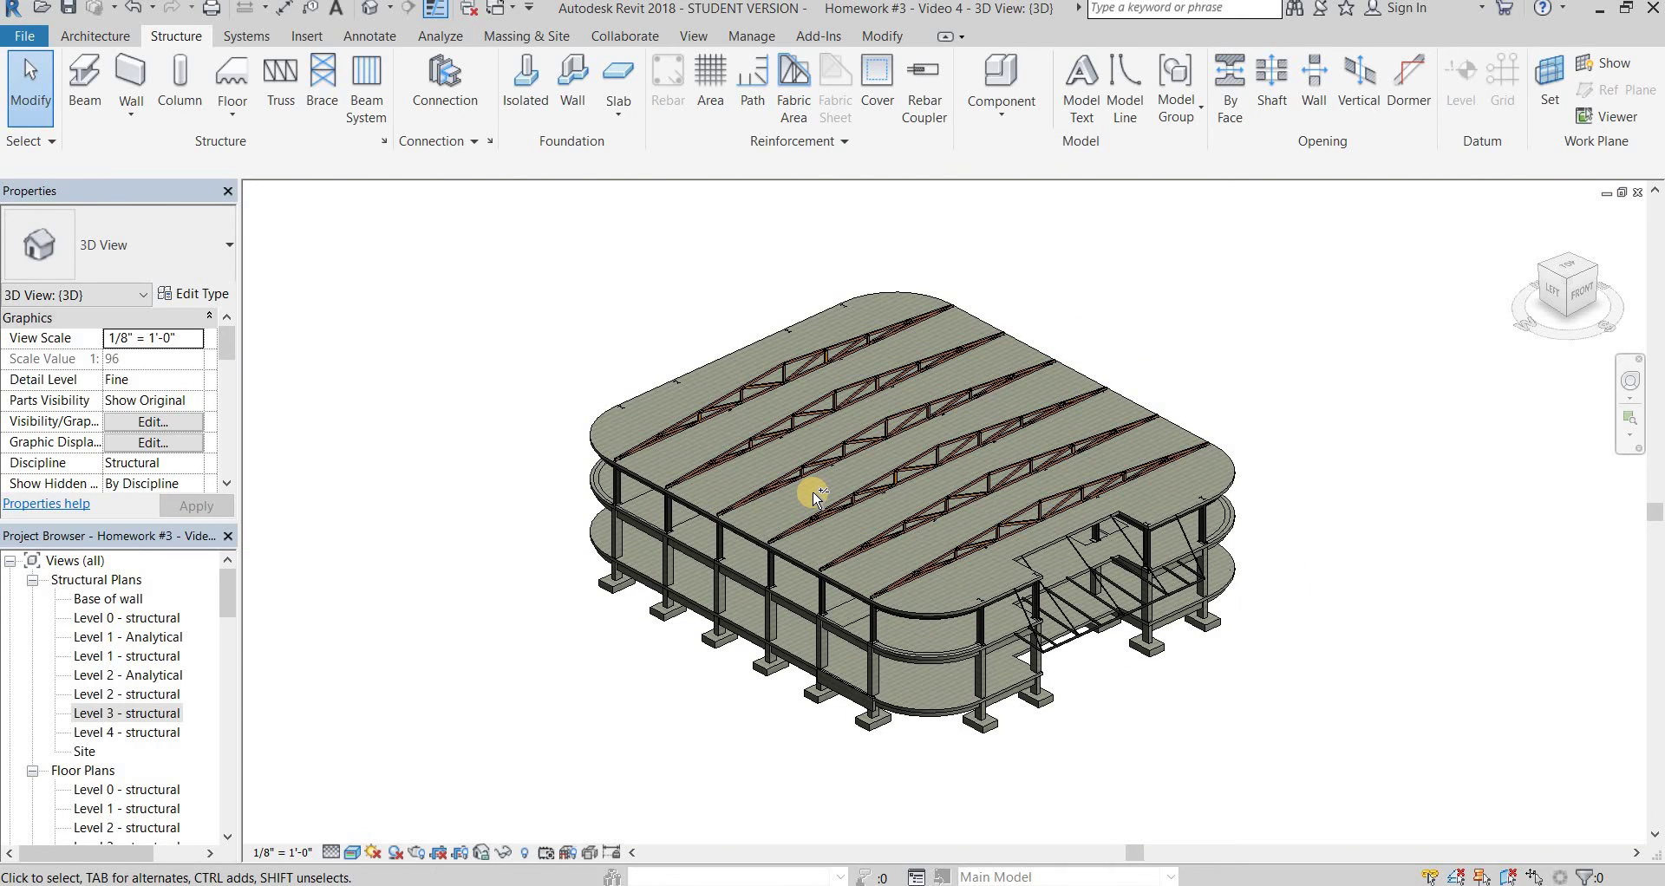